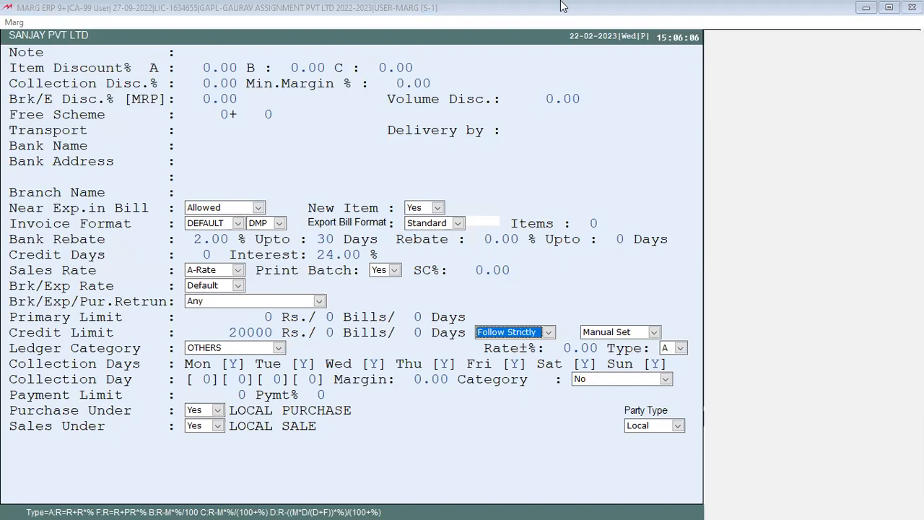
Set the credit limit control of the SANJAY PVT LTD ledger to Follow Strictly and leave its settings
key("shift+Tab")
key("Tab")
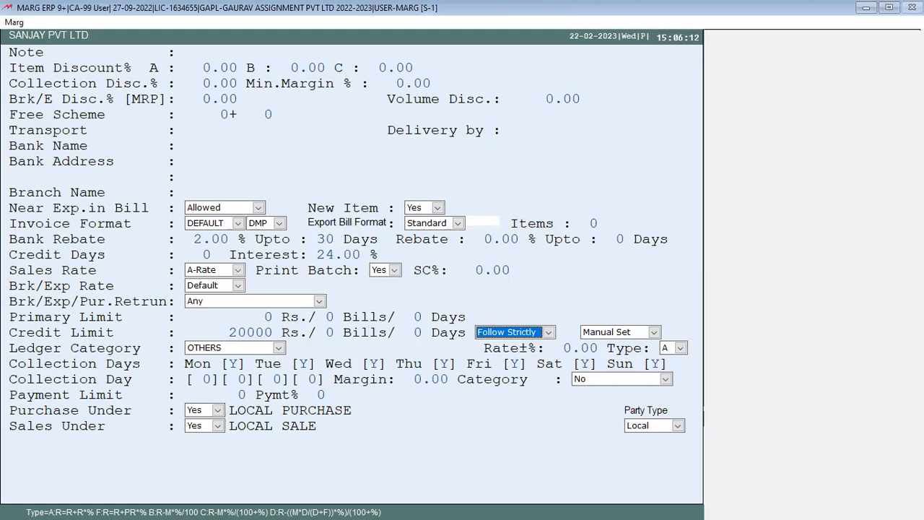
key("alt+Down")
key("Down")
key("Return")
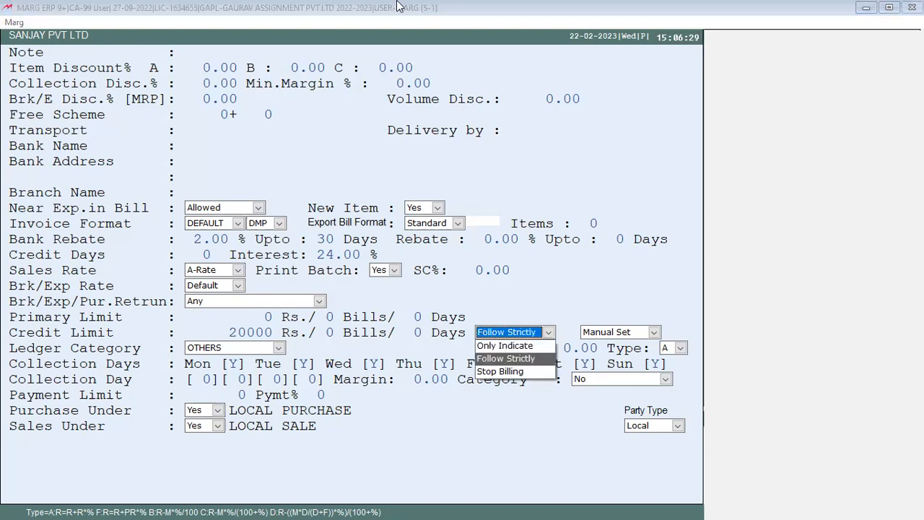
key("Return")
key("Escape")
key("Escape")
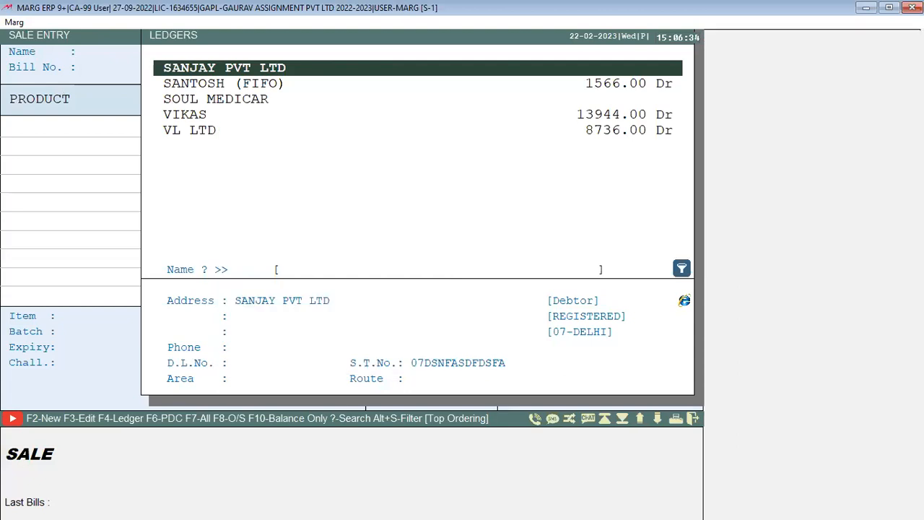
Reopen the SANJAY PVT LTD ledger for editing, go through its fields, and return to the ledger list
key("F3")
key("Down")
key("Return")
key("Return")
key("Return")
key("Return")
key("Return")
key("Return")
key("Return")
key("Return")
key("Return")
key("Return")
key("Return")
key("Return")
key("Return")
key("Return")
key("Return")
key("Return")
key("Return")
key("Return")
key("Return")
key("Return")
key("Return")
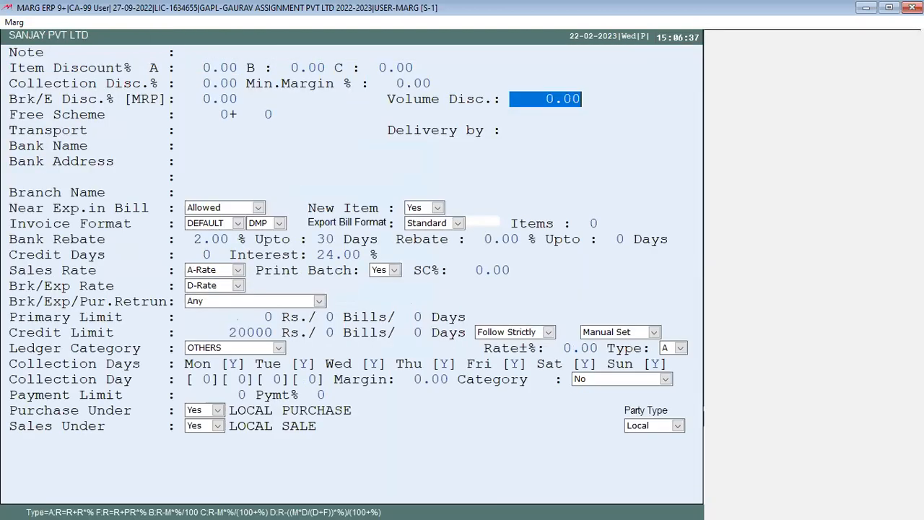
key("Return")
key("Return")
key("Return")
key("Up")
key("Up")
key("Up")
key("Return")
key("Return")
key("Return")
key("Return")
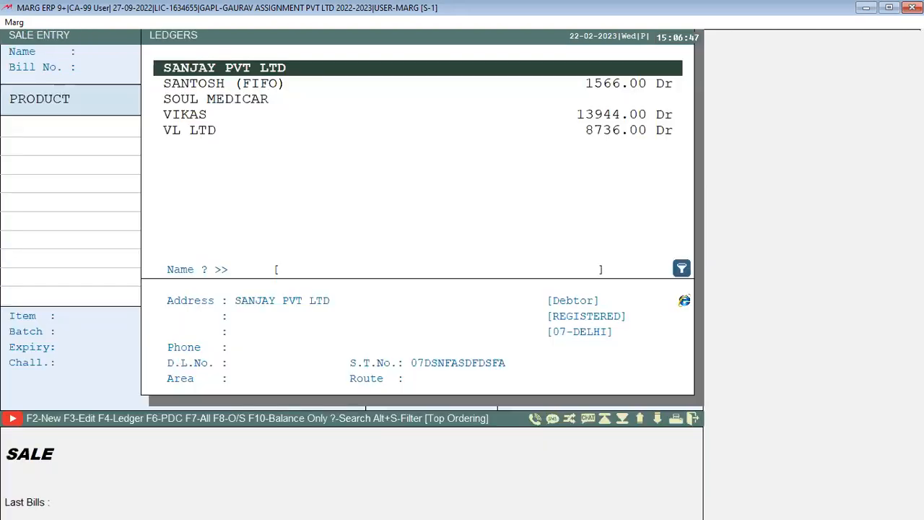
key("Return")
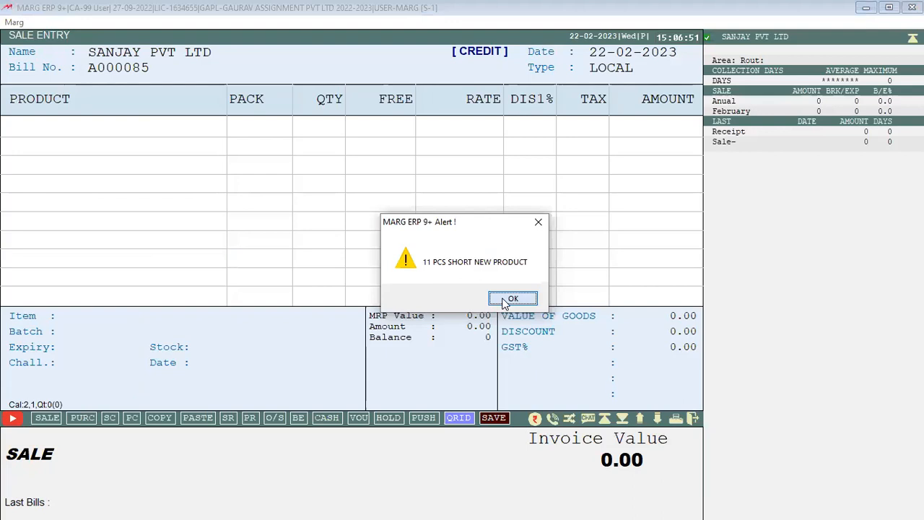
left_click(510, 298)
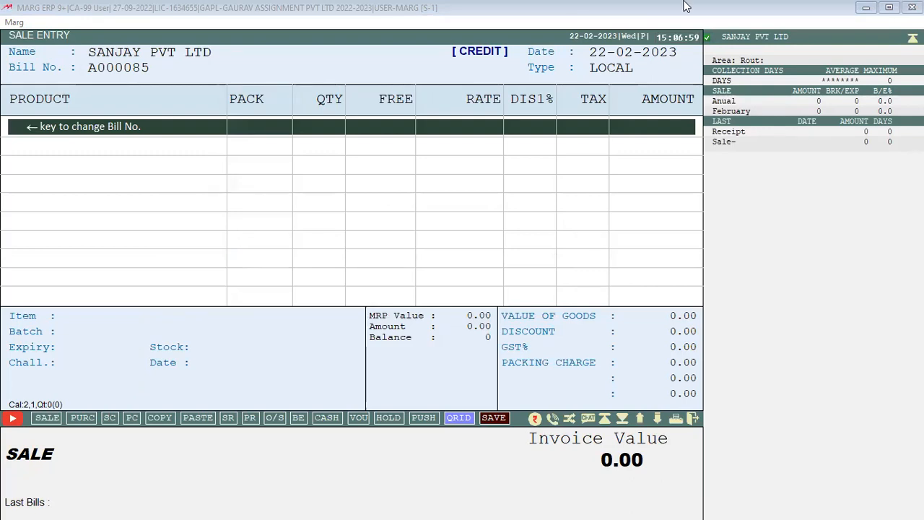
key("Escape")
Start a credit sale bill for SANJAY PVT LTD and open the item list
key("Down")
key("Down")
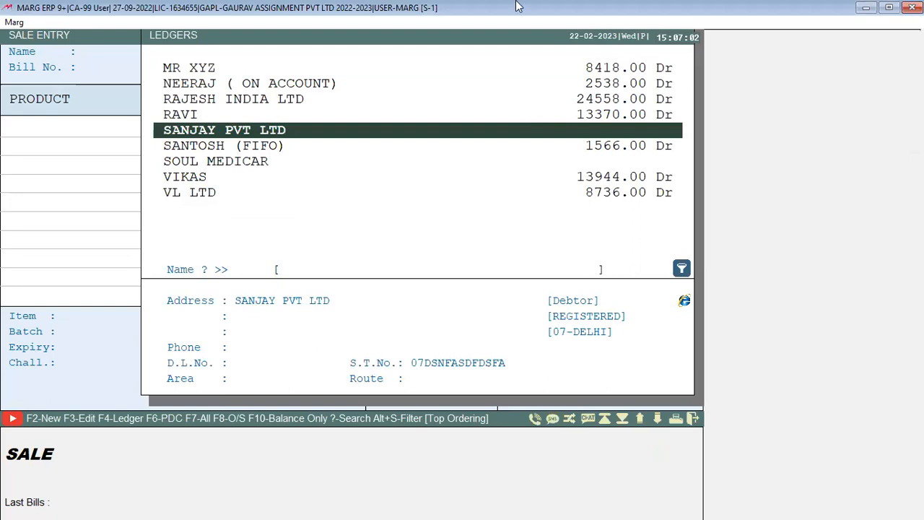
key("Return")
key("Return")
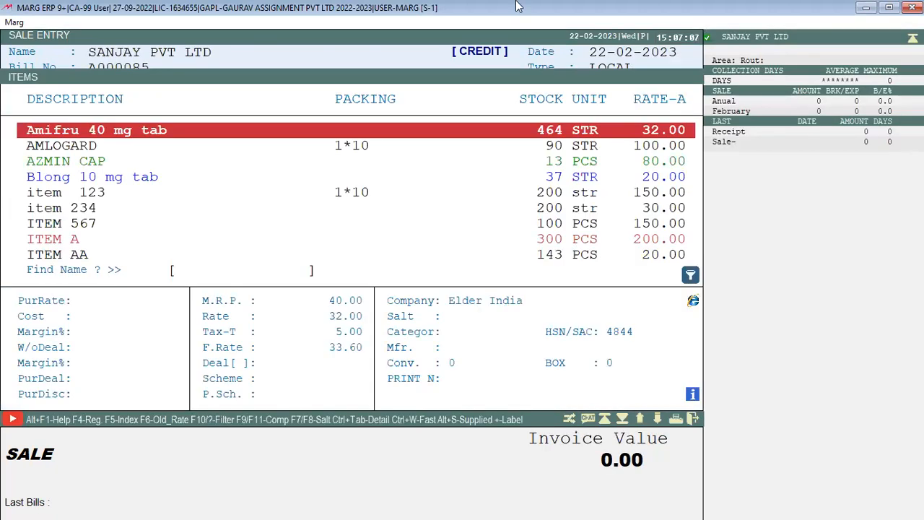
Add AMLOGARD from batch AL001234 to the bill with a quantity of 50
key("Down")
key("Return")
key("Return")
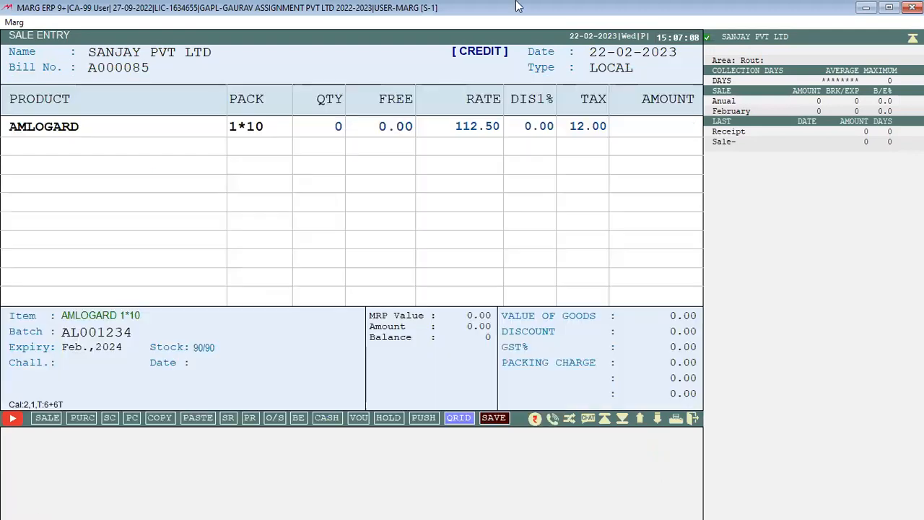
type("50")
key("Return")
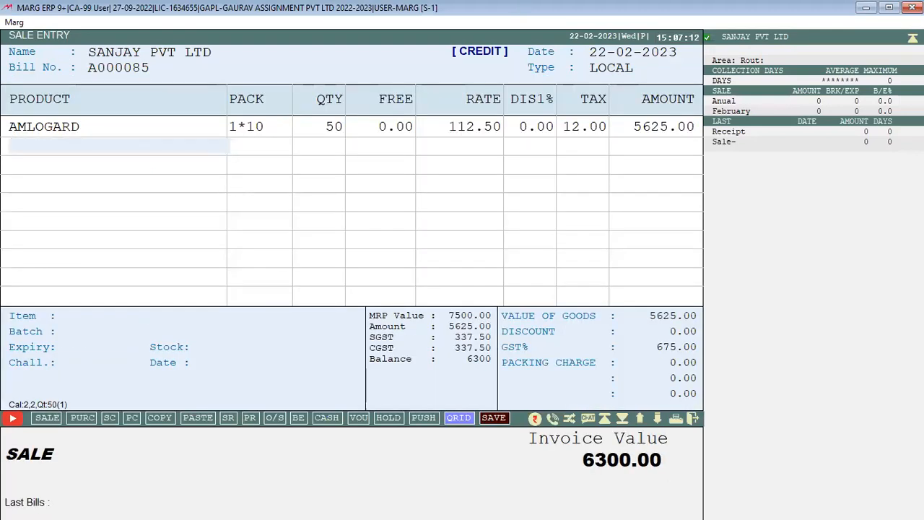
key("Return")
key("Down")
key("Down")
key("Down")
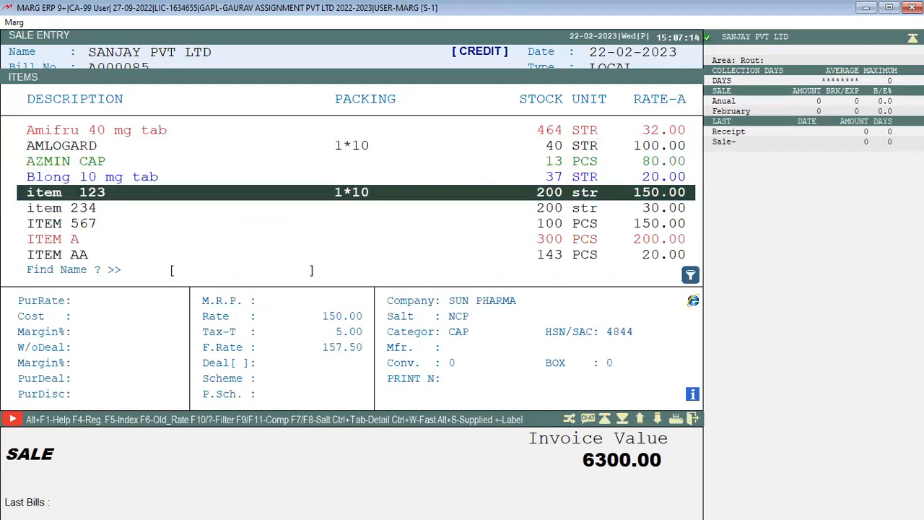
key("Return")
key("Escape")
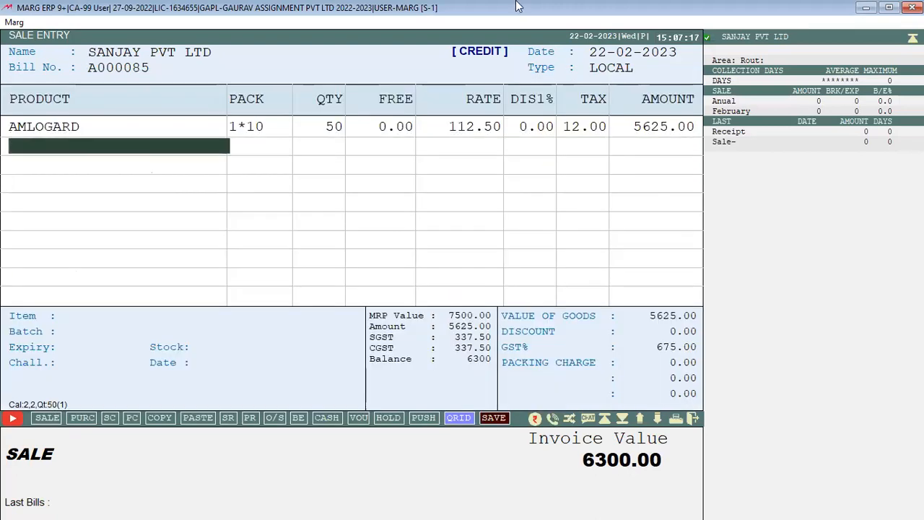
Add ITEM A from batch B0012 to the bill with a quantity of 10
key("Return")
key("Down")
key("Down")
key("Down")
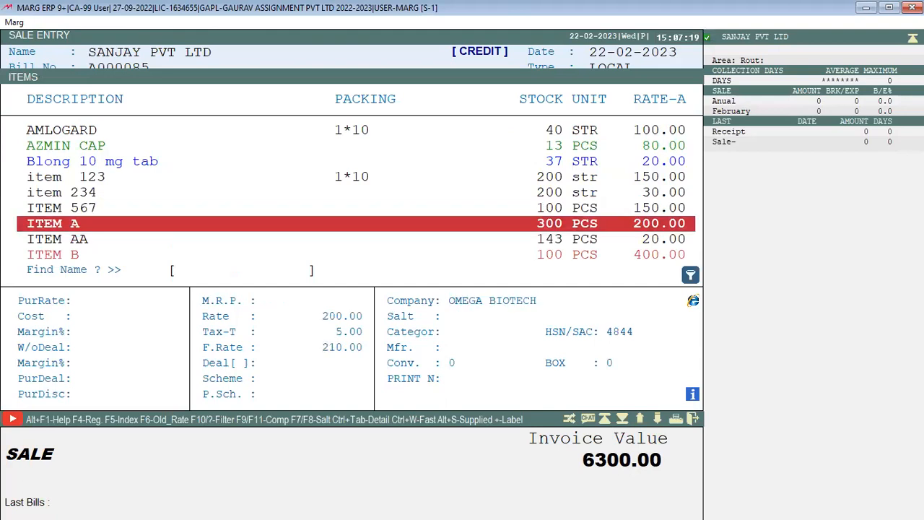
key("Return")
key("Return")
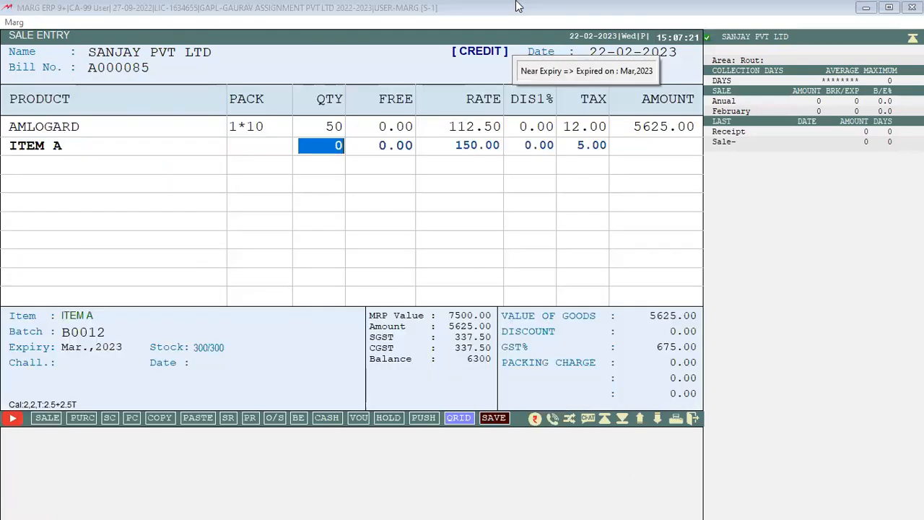
type("10")
key("Return")
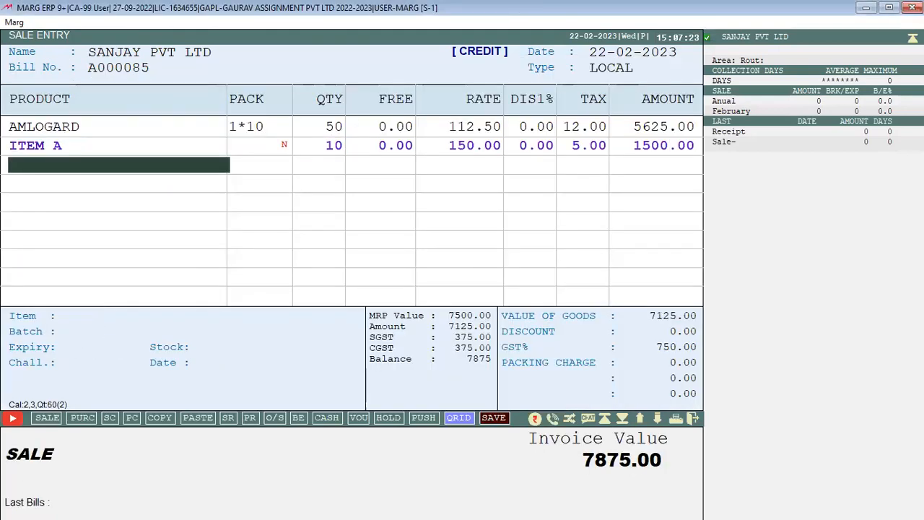
Add ITEM BB from batch B0598 to the bill with a quantity of 100
key("Down")
key("Down")
key("Down")
key("Return")
key("Return")
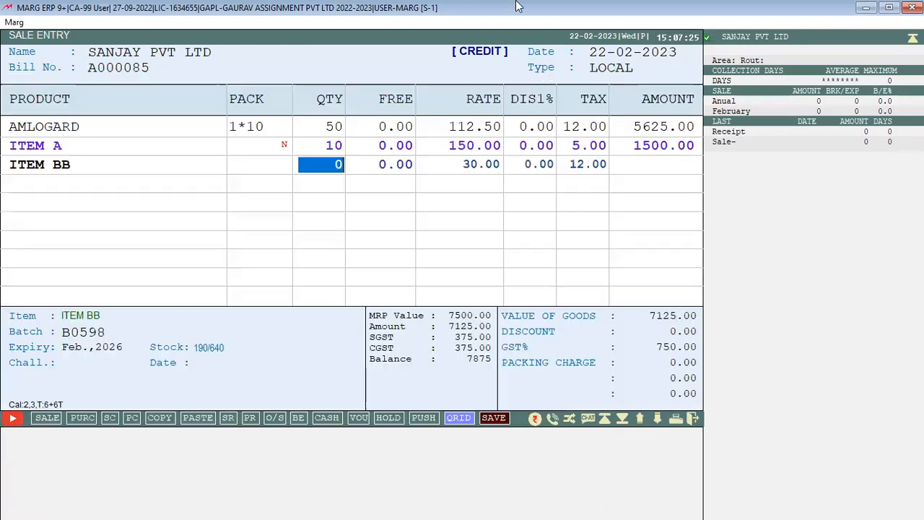
key("Escape")
key("Return")
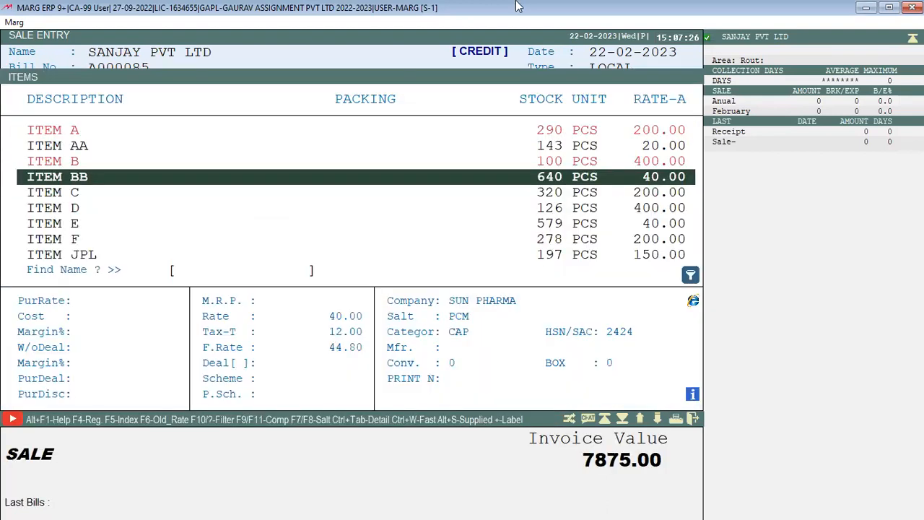
key("Return")
key("Return")
type("100")
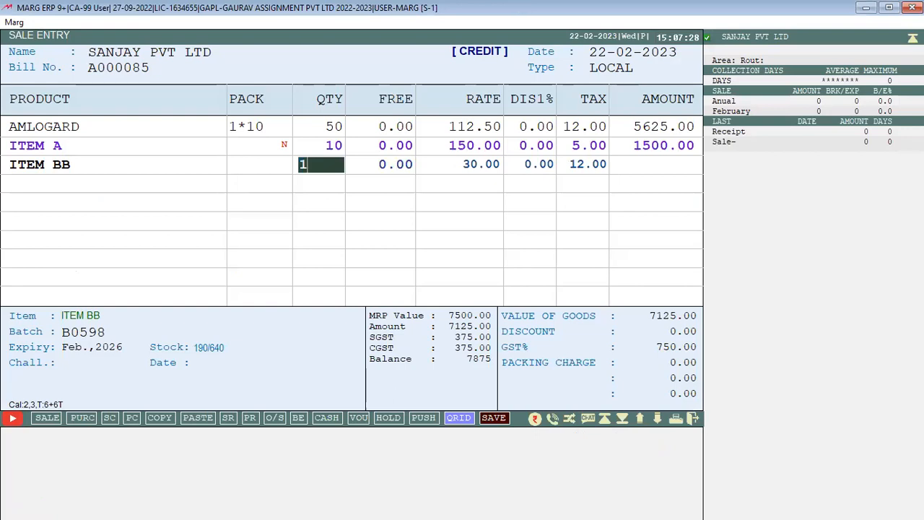
key("Return")
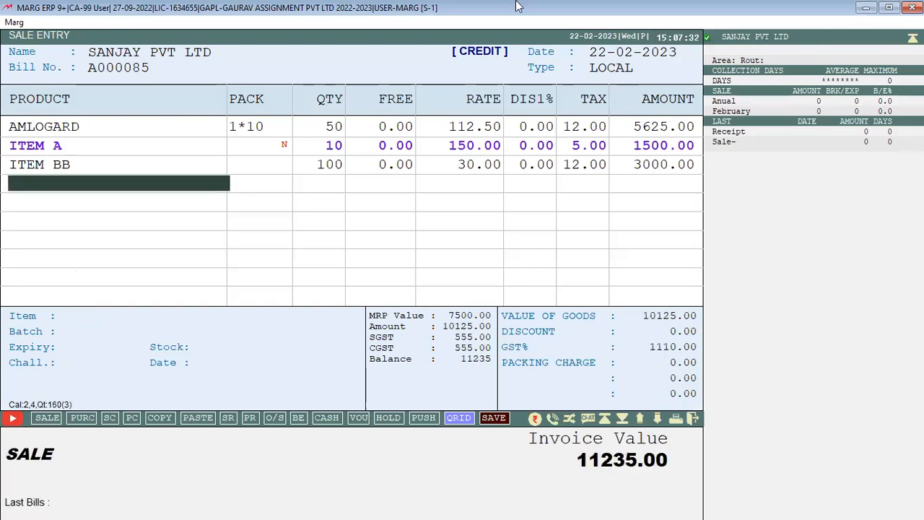
Save the three-item bill without extra charges or cash received, and leave the bill details blank
key("Escape")
key("Return")
key("Return")
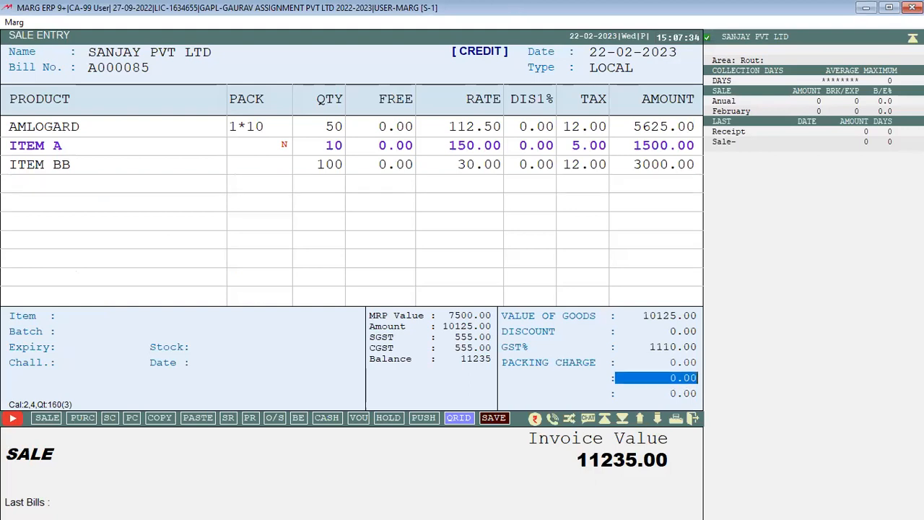
key("Return")
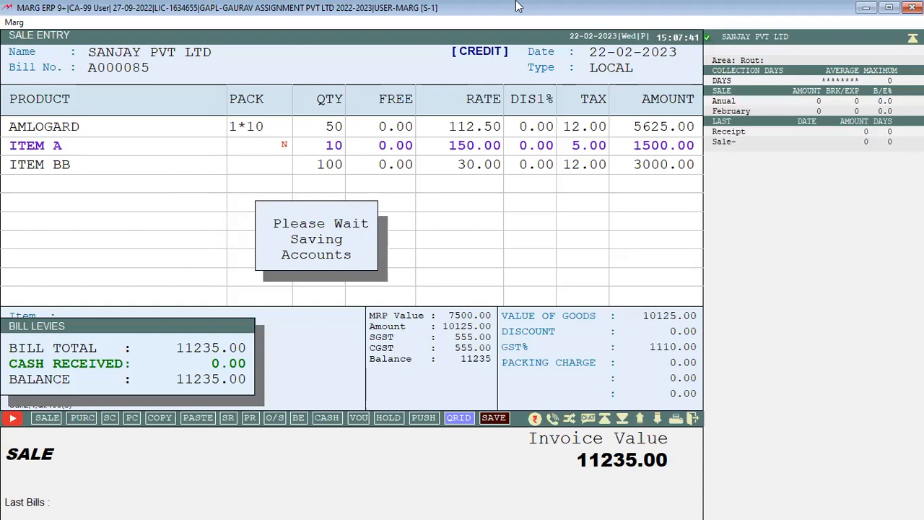
key("Return")
key("Return")
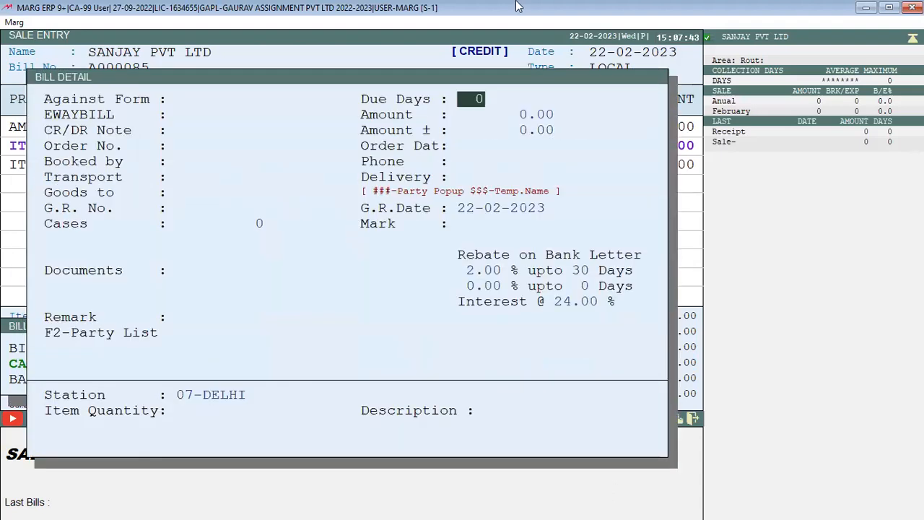
key("Escape")
key("Escape")
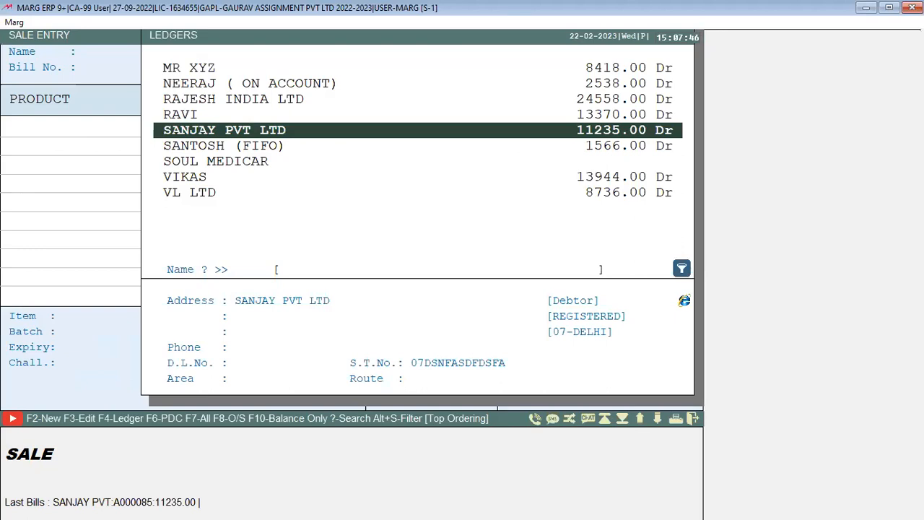
Start another sale bill for SANJAY PVT LTD with 40 pieces of ITEM D from batch MI900
key("Return")
key("Return")
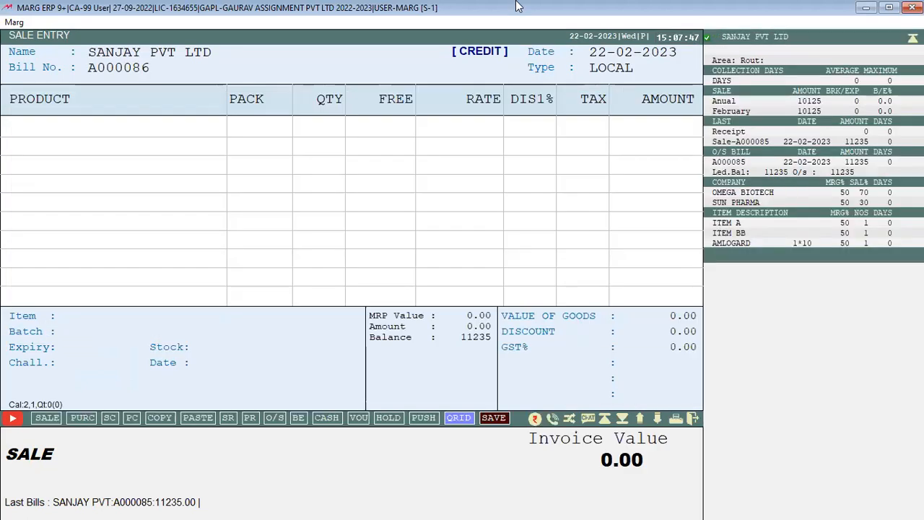
key("Return")
key("Up")
key("Down")
key("Down")
key("Down")
key("Return")
key("Down")
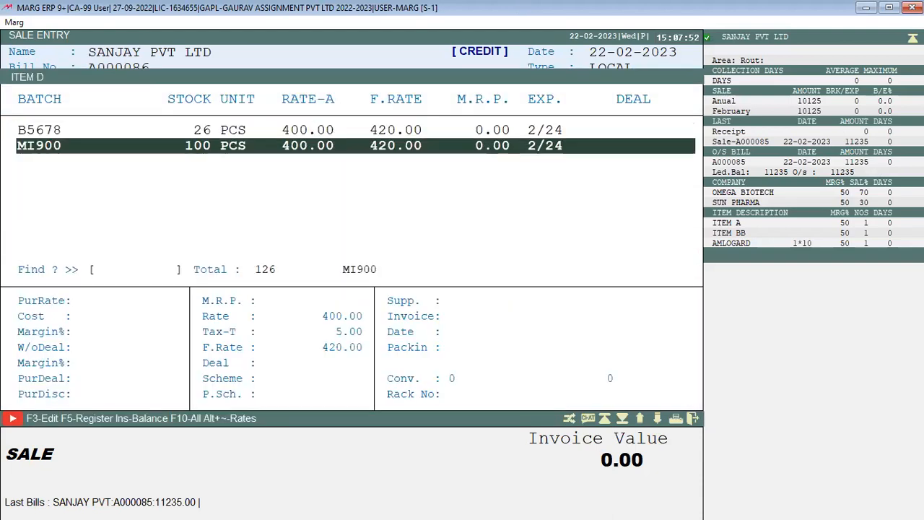
key("Return")
type("40")
key("Return")
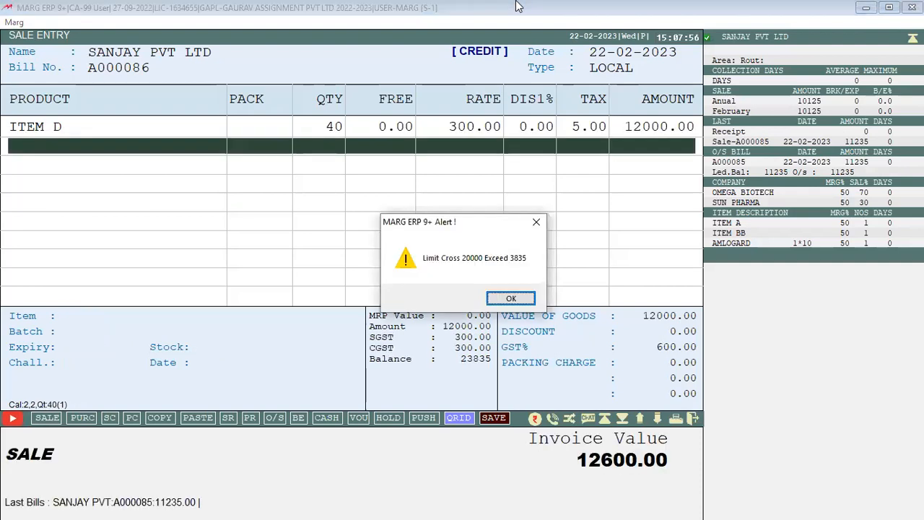
Dismiss the credit limit alert and reduce the ITEM D quantity to 10
key("Return")
key("Return")
key("Return")
key("Left")
key("Left")
type("10")
key("Return")
Save the bill for 10 pieces of ITEM D without extra charges or cash received
key("Return")
key("Return")
key("Return")
key("Return")
key("Return")
key("Return")
key("Return")
key("Return")
key("Return")
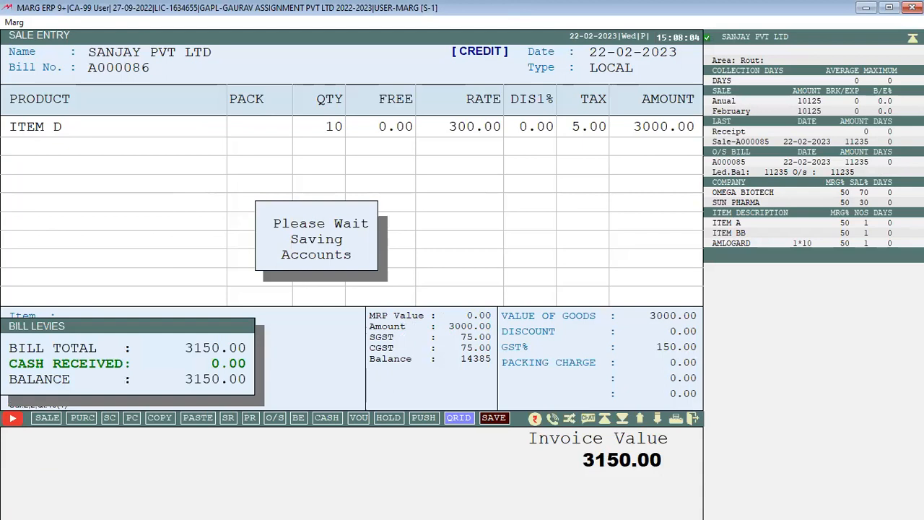
key("Return")
key("Return")
key("Return")
key("Return")
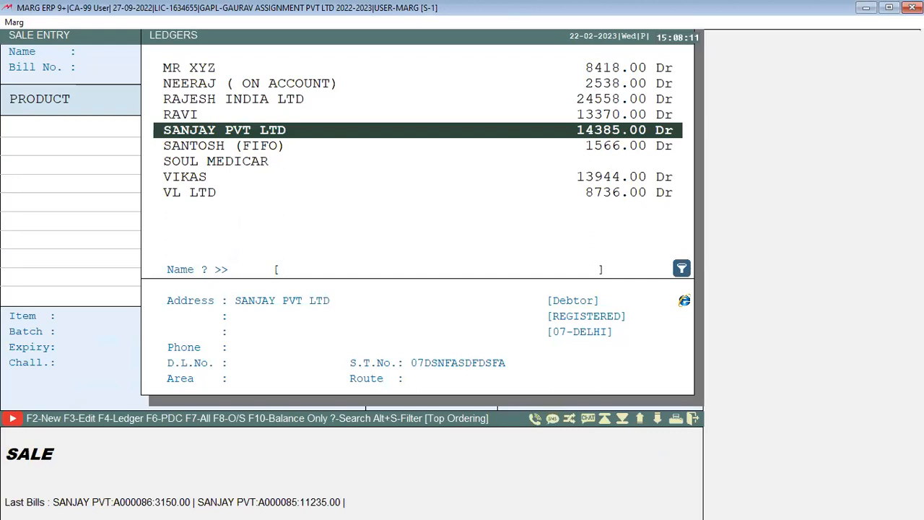
Start a further sale bill for SANJAY PVT LTD with 14 pieces of ITEM D from batch MI900
key("Return")
key("Return")
key("Return")
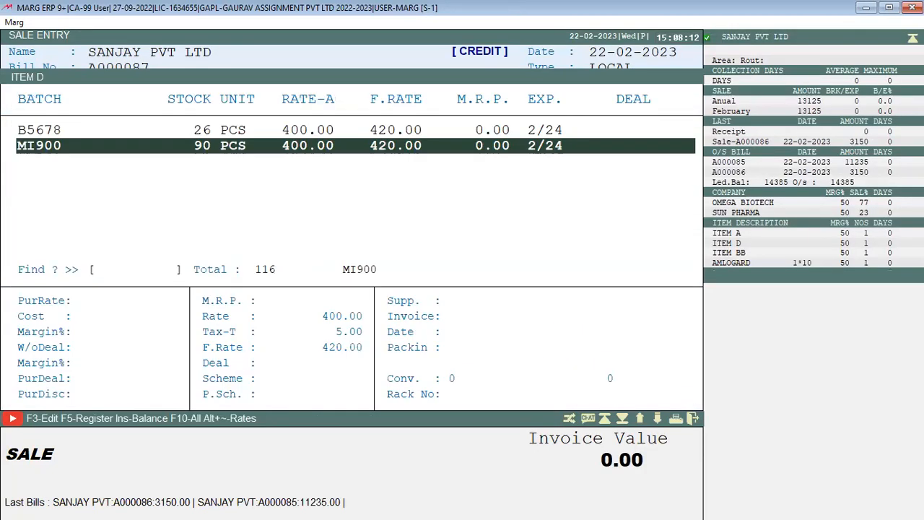
key("Return")
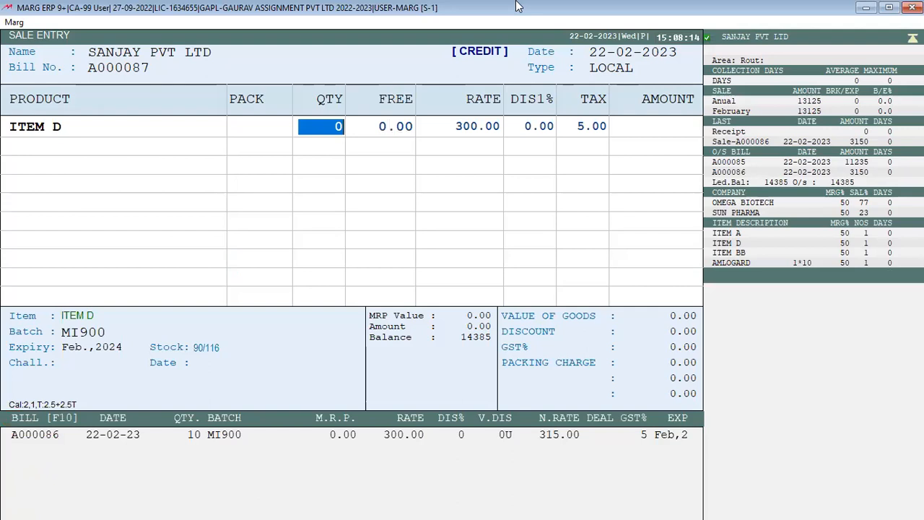
type("14")
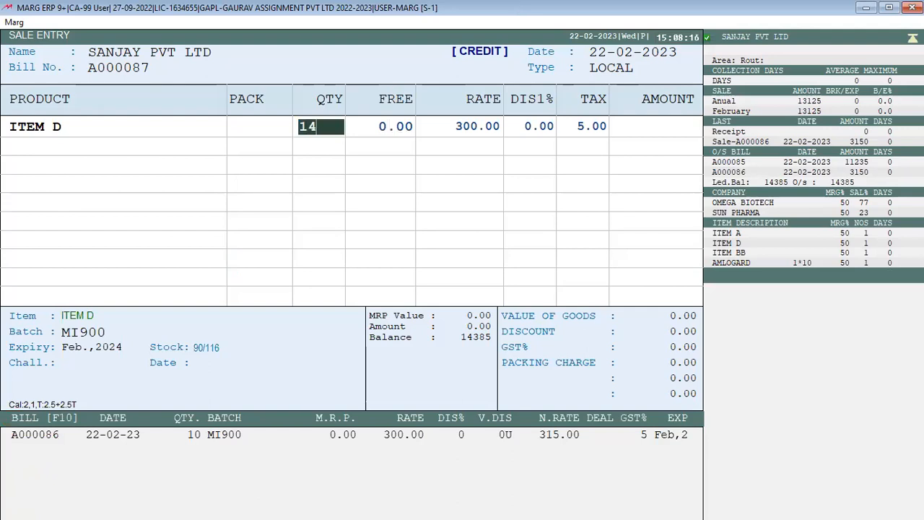
key("Return")
Save the bill for 14 pieces of ITEM D without extra charges and return to the ledger list
key("Return")
key("Return")
key("Return")
key("Return")
key("Return")
key("Return")
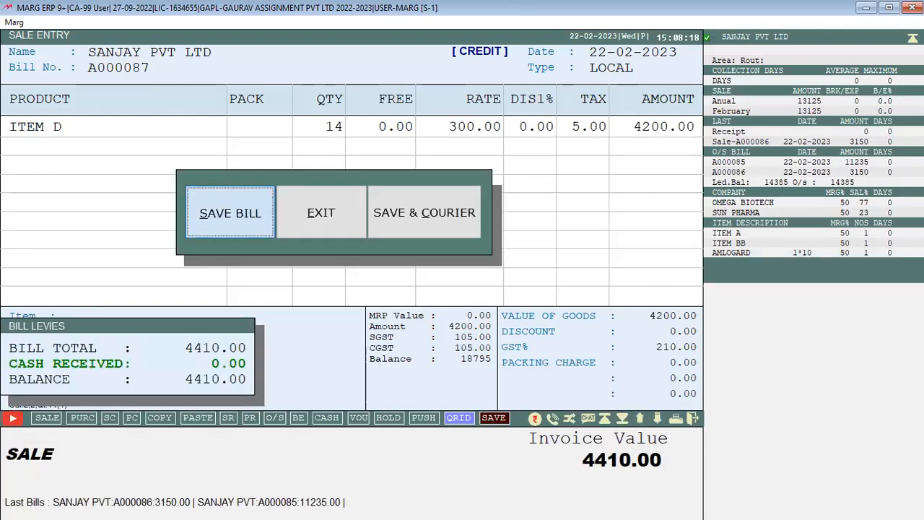
key("Return")
key("Escape")
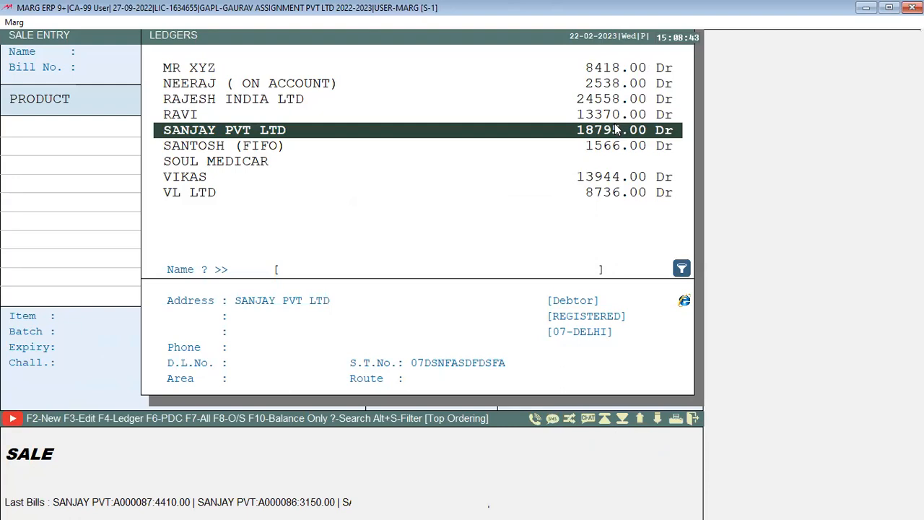
Start a sale bill for SANJAY PVT LTD, leave the item list, and review the credit limit terms in the party's ledger settings
key("Return")
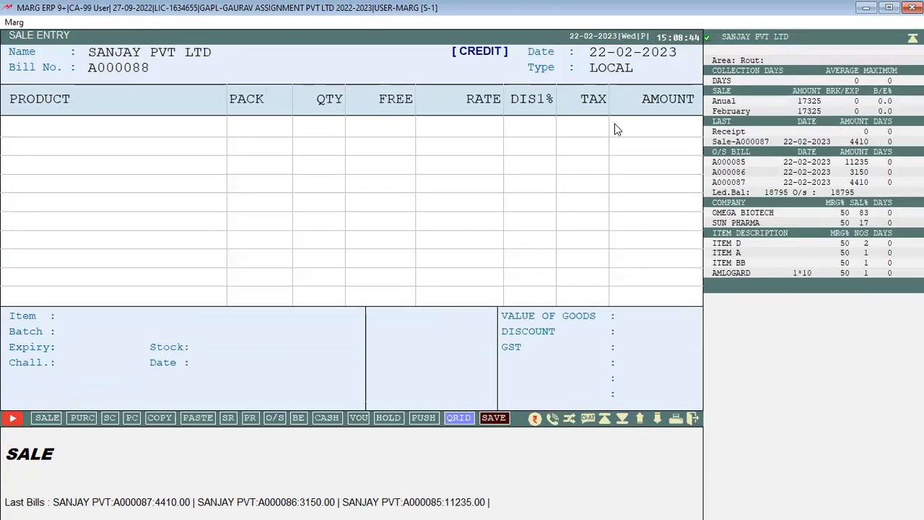
key("Return")
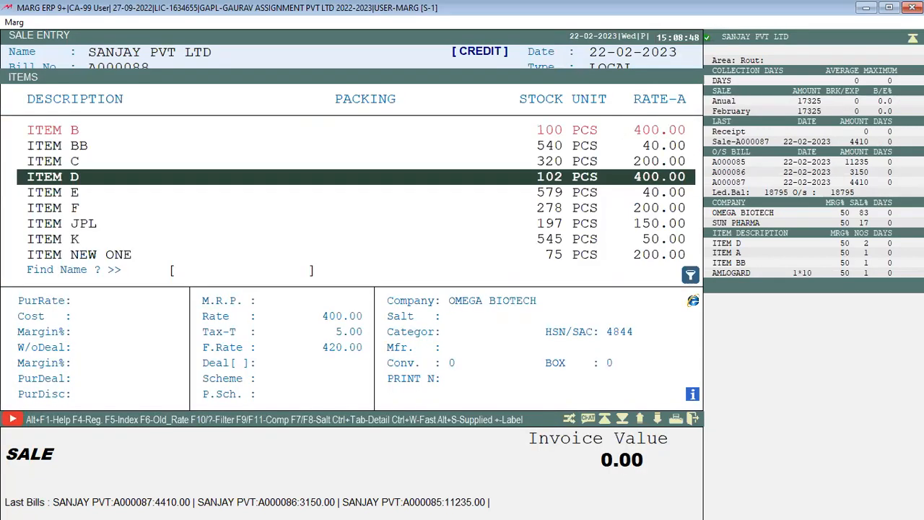
key("Escape")
key("F3")
key("b")
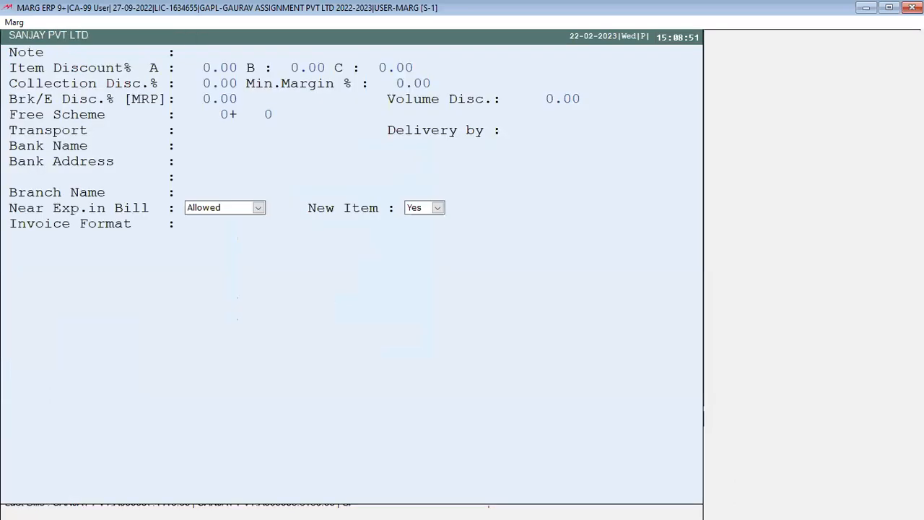
left_click(423, 207)
key("Tab")
key("Tab")
key("shift+Tab")
key("shift+Tab")
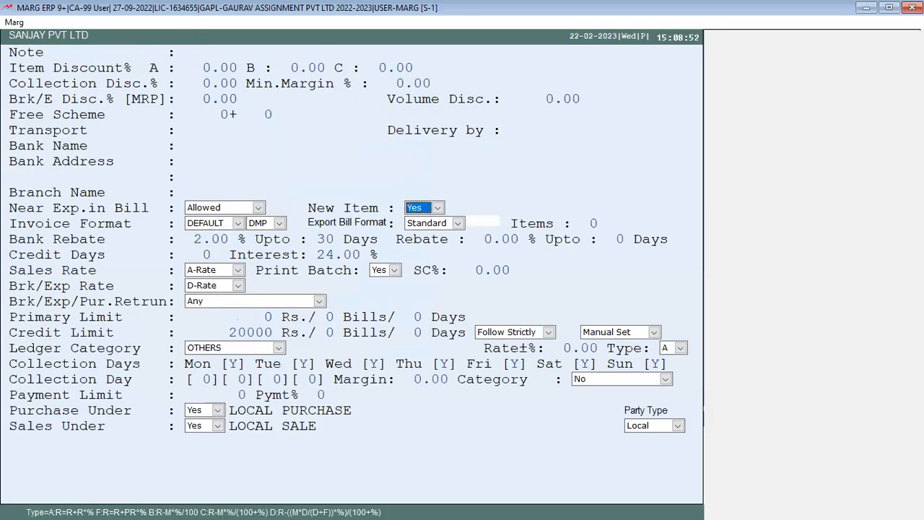
key("alt+Down")
key("Escape")
key("Escape")
key("a")
key("Escape")
key("Escape")
Start a sale bill for SANJAY PVT LTD with 25 pieces of ITEM D from batch MI900
key("Return")
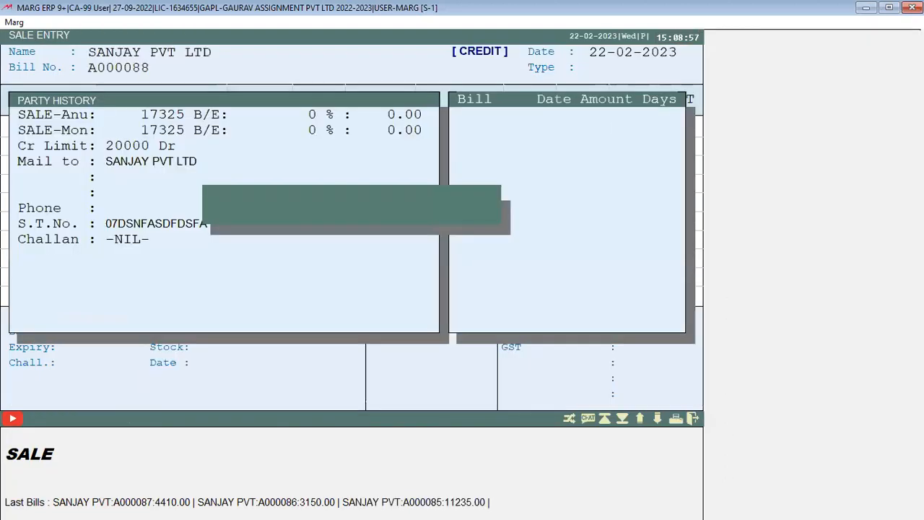
key("Return")
key("Return")
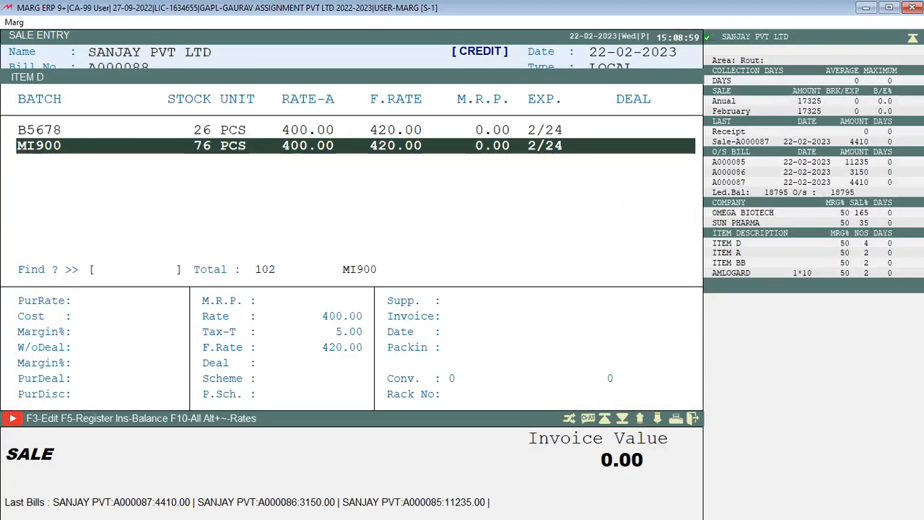
key("Return")
type("25")
key("Return")
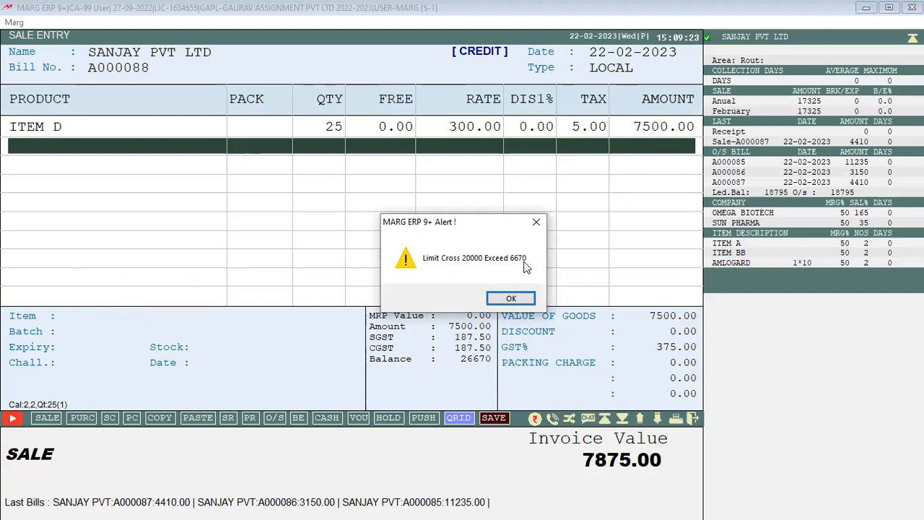
Try to save the bill for 25 pieces of ITEM D, dismiss the credit limit alerts and request to exit the bill
key("Return")
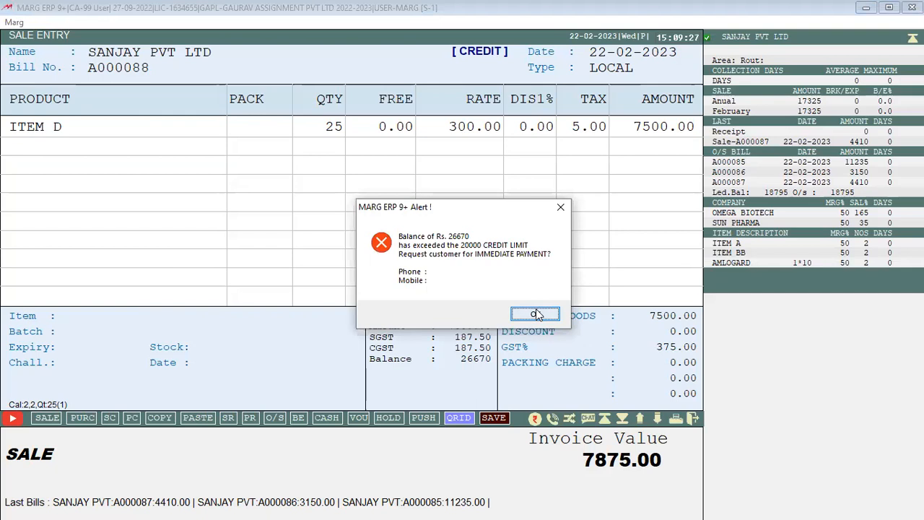
left_click(535, 314)
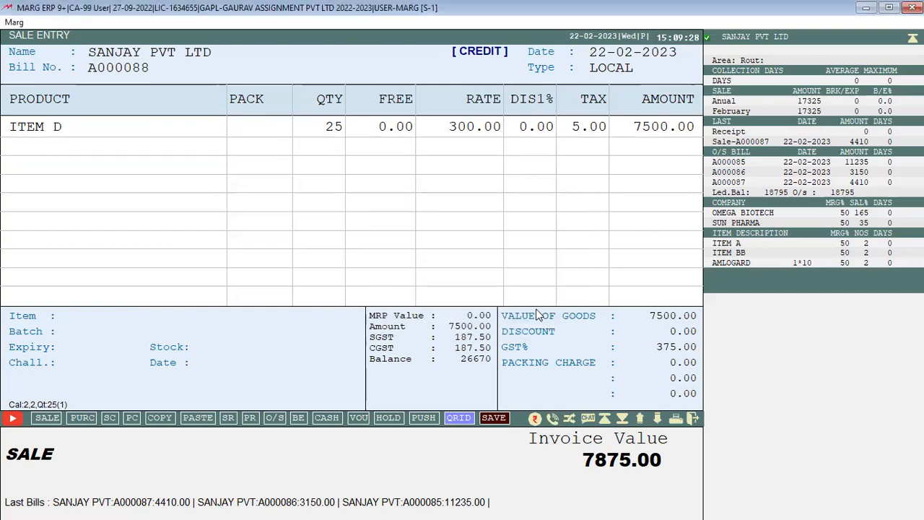
left_click(535, 314)
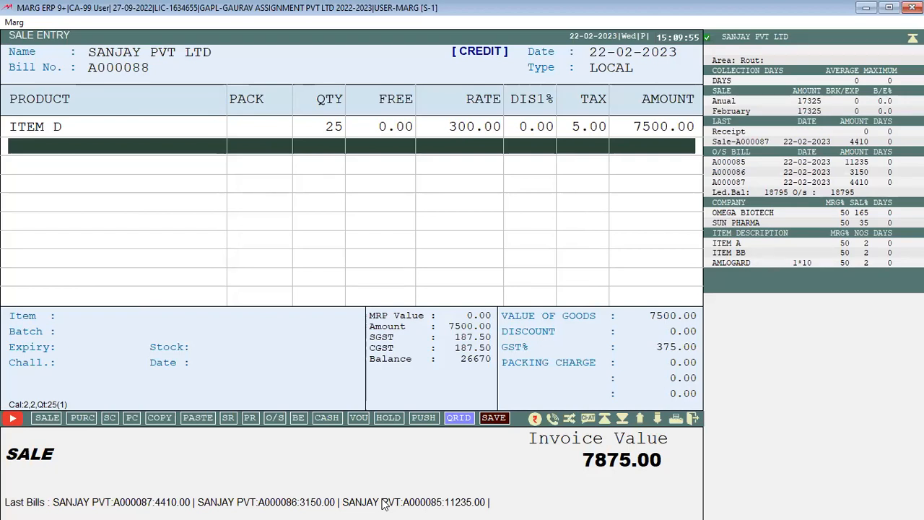
key("ctrl+w")
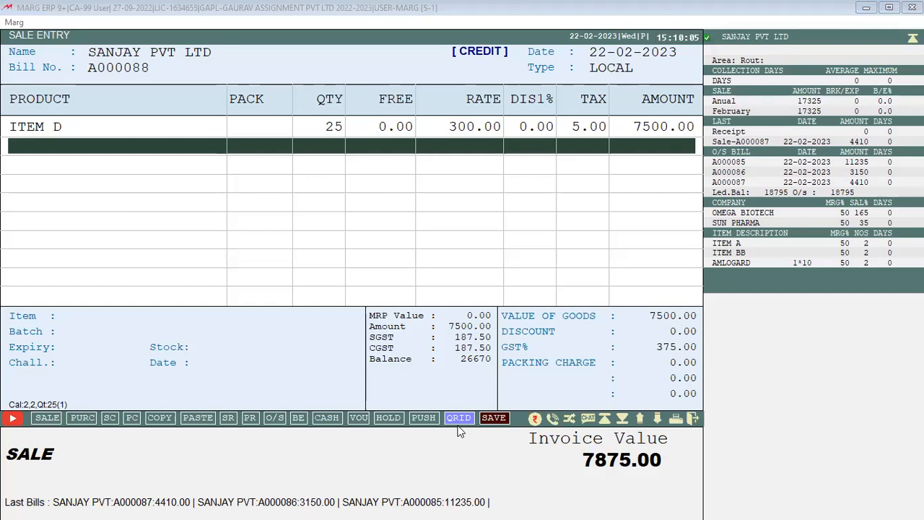
left_click(419, 5)
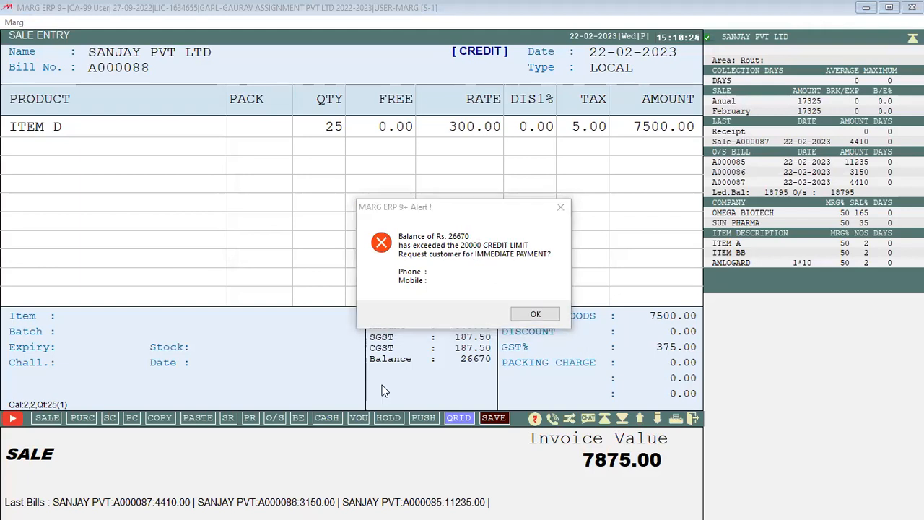
left_click(534, 314)
key("Escape")
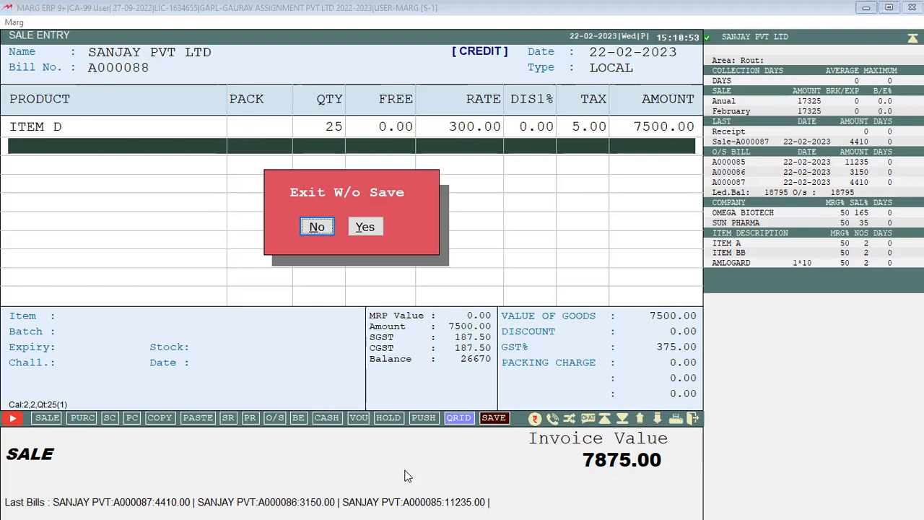
Switch to the Word document and find an empty area on page 9 for new notes
key("alt+Tab")
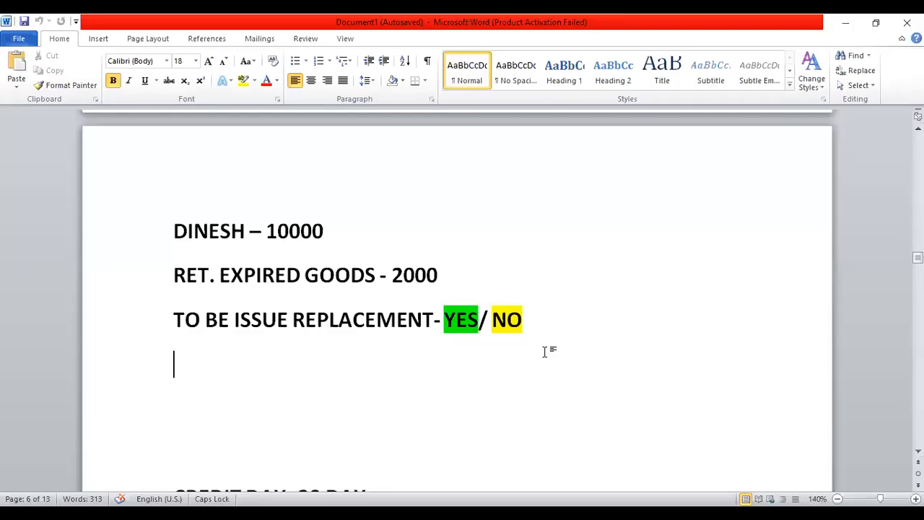
key("Up")
left_click(459, 276)
key("Up")
key("Up")
key("Up")
key("Up")
key("Up")
key("Up")
key("Up")
key("Up")
key("Up")
key("Up")
key("Up")
key("Up")
key("Up")
key("Down")
key("Down")
key("Down")
key("Down")
key("Down")
key("Down")
key("Down")
key("Down")
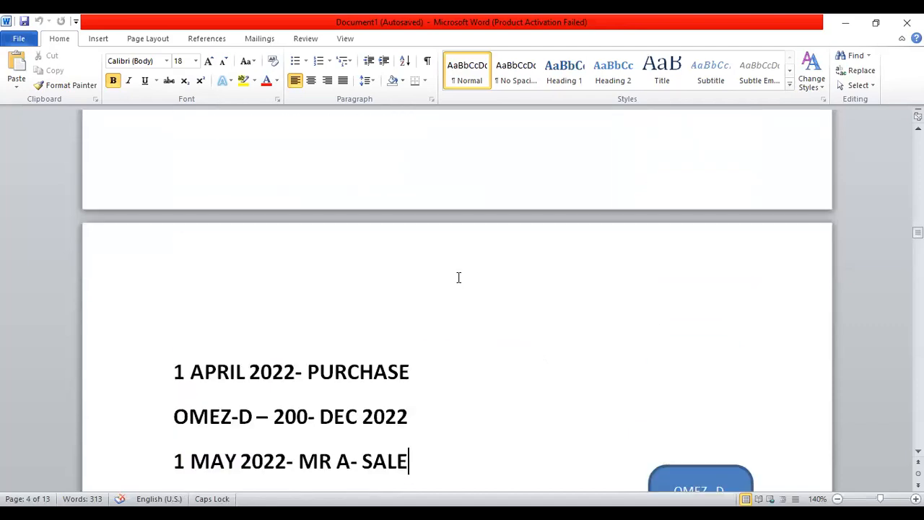
key("Down")
key("Down")
key("Up")
key("Down")
key("Down")
key("Down")
key("Down")
key("Down")
key("Down")
key("Down")
key("Down")
key("Down")
key("Down")
key("Down")
key("Down")
key("Down")
key("Down")
key("Down")
key("Down")
key("Down")
key("Down")
key("Down")
key("Down")
key("Up")
key("Up")
key("Up")
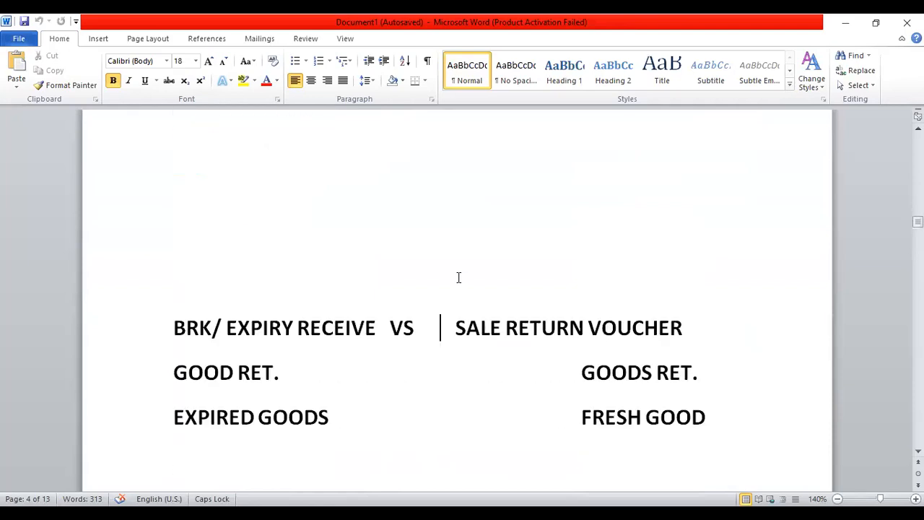
key("Up")
key("Up")
key("Up")
key("Up")
key("Up")
key("Up")
key("Up")
key("Up")
key("Up")
key("Up")
key("Up")
key("Up")
key("Up")
key("Up")
key("Up")
key("Up")
key("Up")
key("Up")
key("Up")
key("Up")
key("Up")
key("Up")
key("Up")
key("Up")
key("Up")
key("Up")
key("Up")
key("Up")
key("Up")
key("Up")
key("Up")
key("Up")
key("Up")
key("Up")
key("Up")
key("Up")
key("Up")
key("Up")
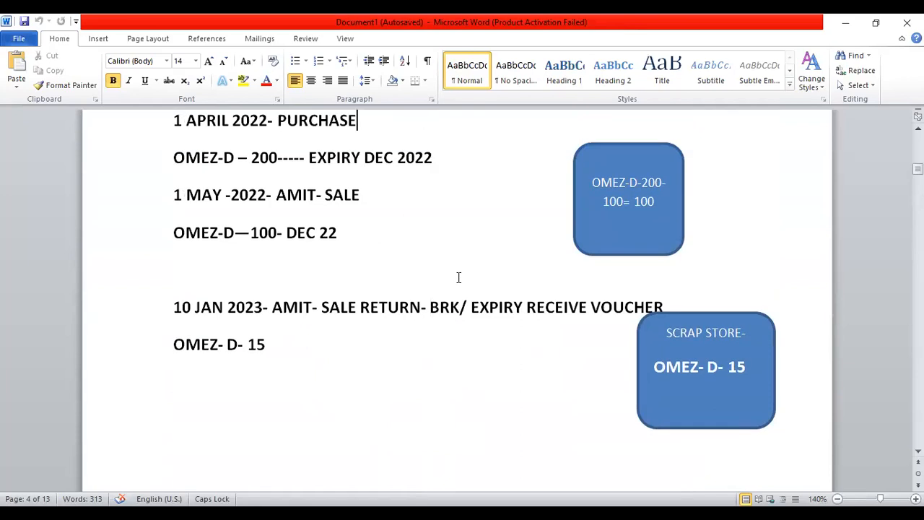
key("Up")
key("Up")
key("Up")
key("Up")
key("Up")
key("Up")
key("Up")
key("Up")
key("Up")
key("Up")
key("Up")
key("Up")
key("Up")
key("Up")
key("Up")
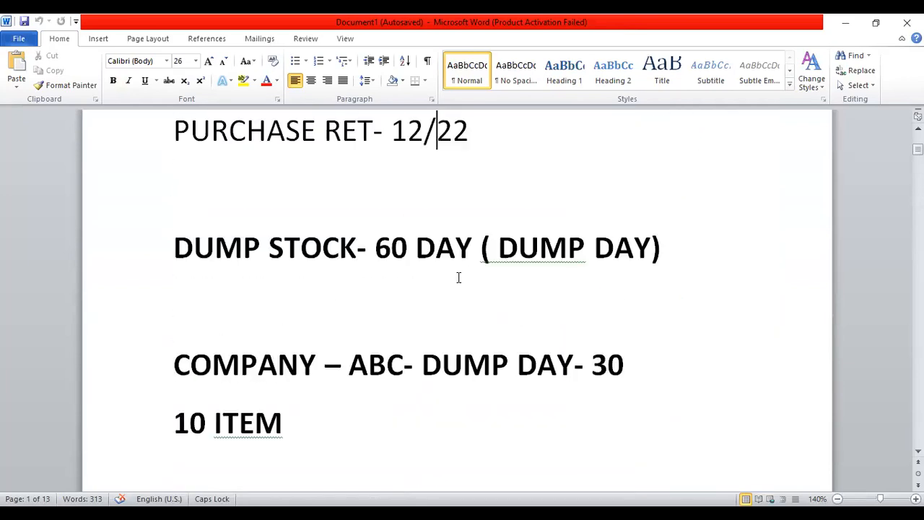
key("Down")
key("Page_Down")
key("Page_Down")
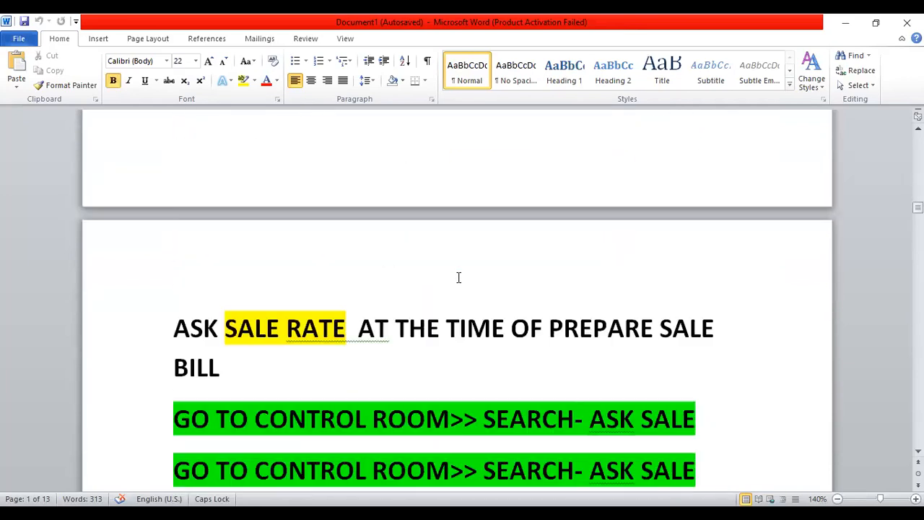
key("Page_Down")
key("Page_Down")
key("Page_Down")
key("Page_Down")
key("Page_Down")
key("Page_Down")
key("Page_Down")
key("Page_Down")
key("Page_Down")
key("Up")
key("Up")
key("Up")
key("Up")
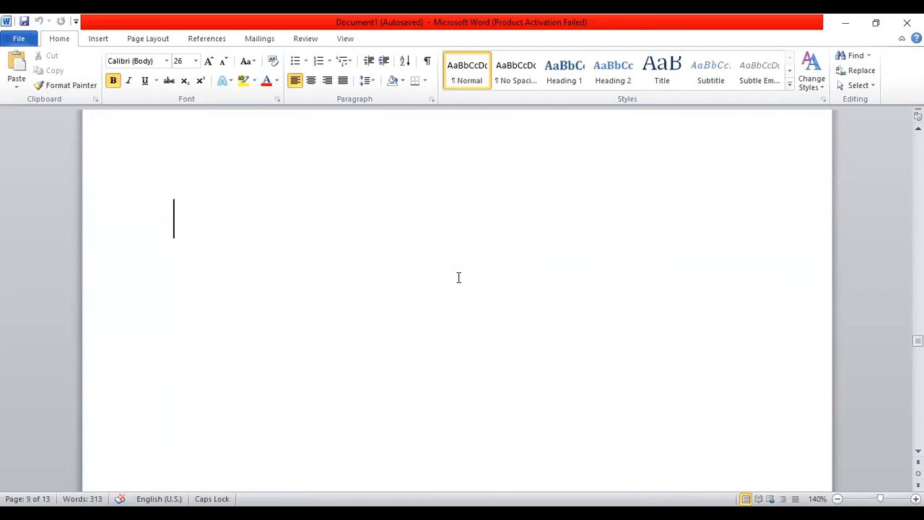
Write the note lines "SANJAY – CR- 20000" and "O/S BAL – 18000" in the empty area
type("SAN")
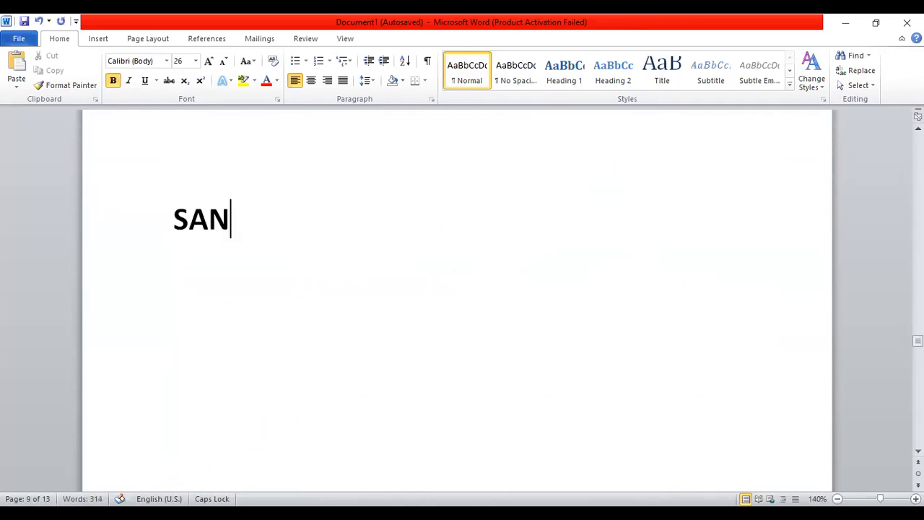
type("JAY - ")
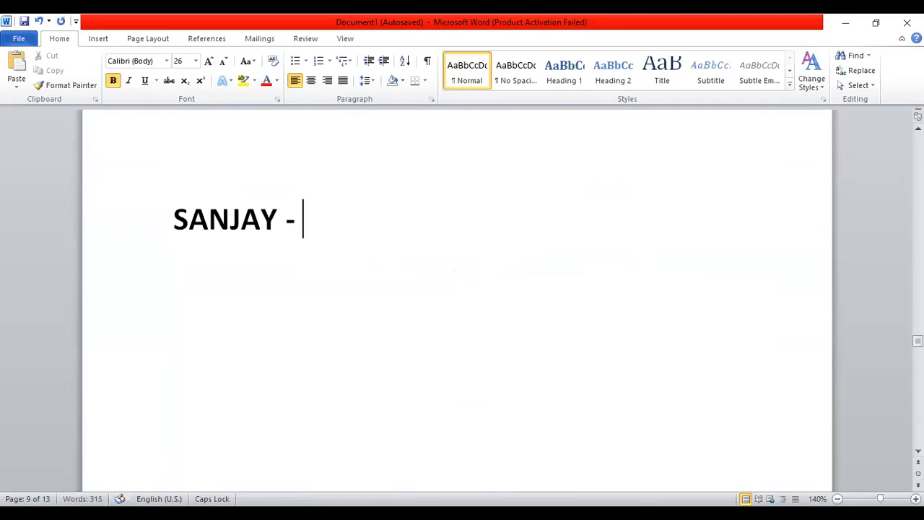
type("CR- 20000")
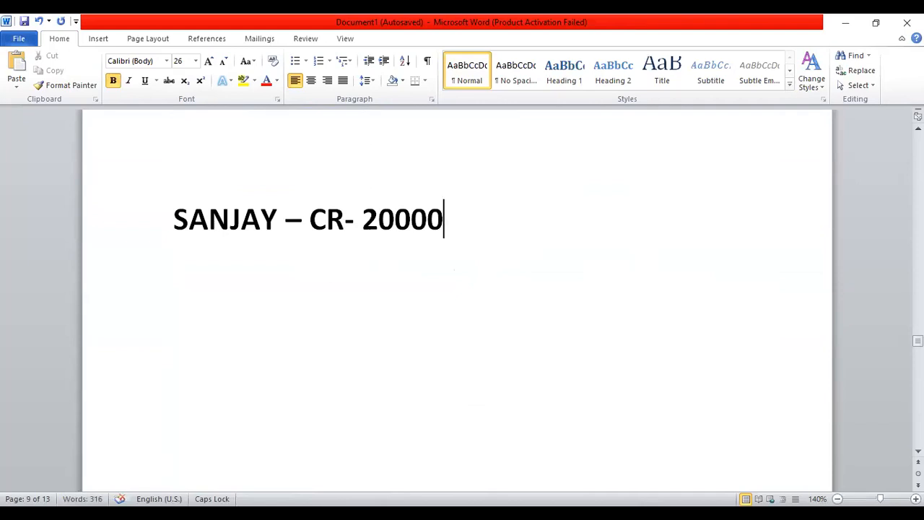
key("Return")
type("O/S ")
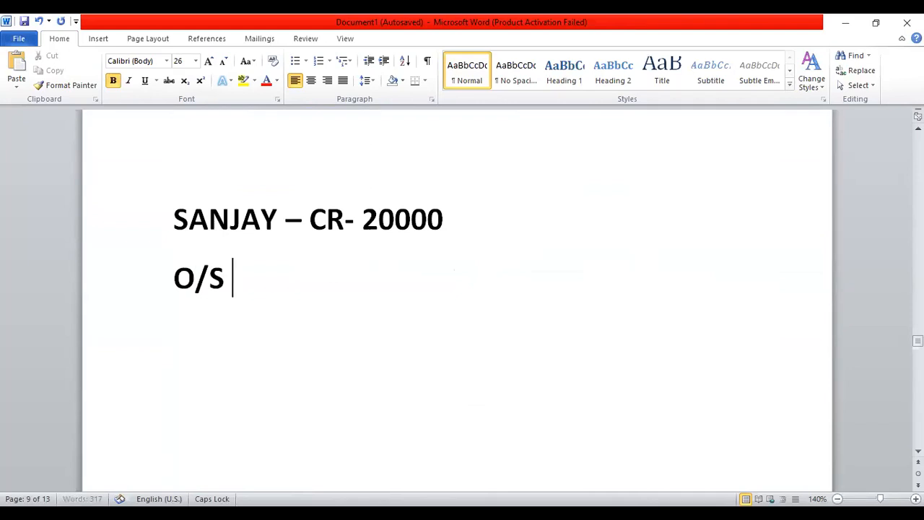
type("BAL -")
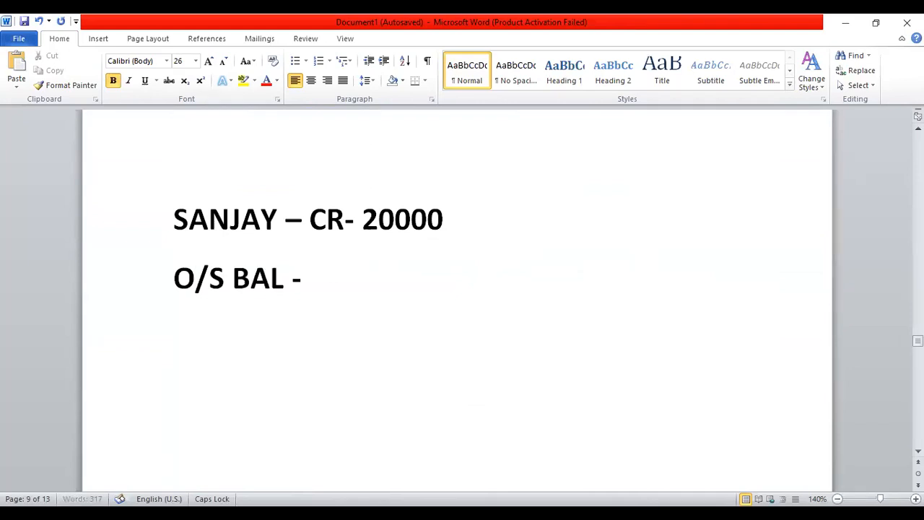
type(" 18000")
key("Return")
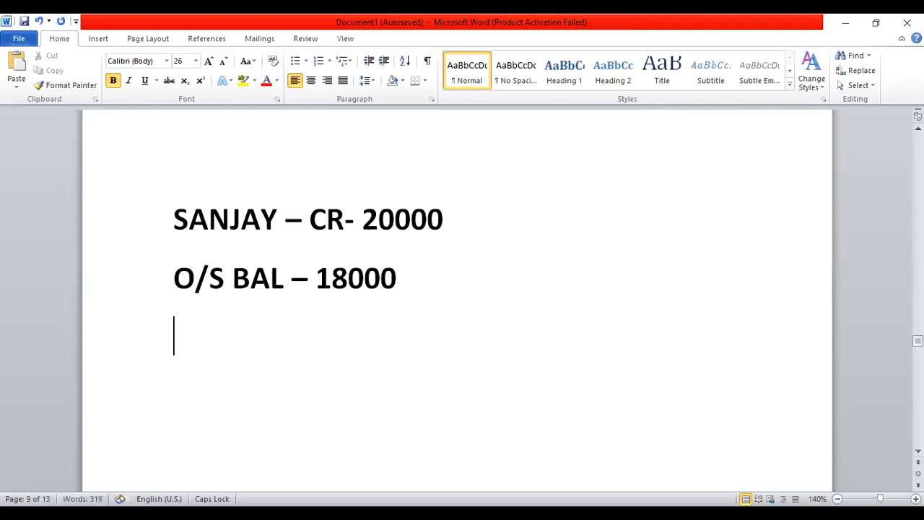
Write the note line "NEW SALE BILL - 3500" below the outstanding balance line
type("NEW SALE ")
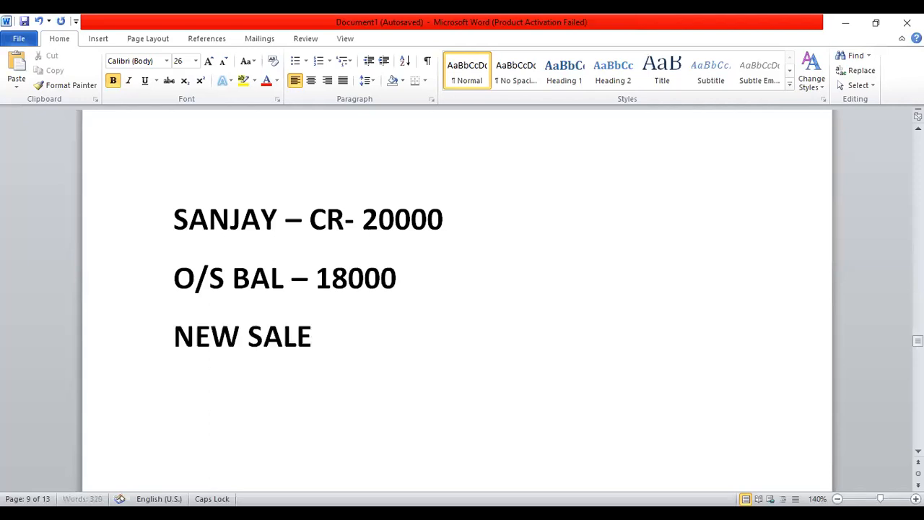
type("N")
key("BackSpace")
type("BILL -")
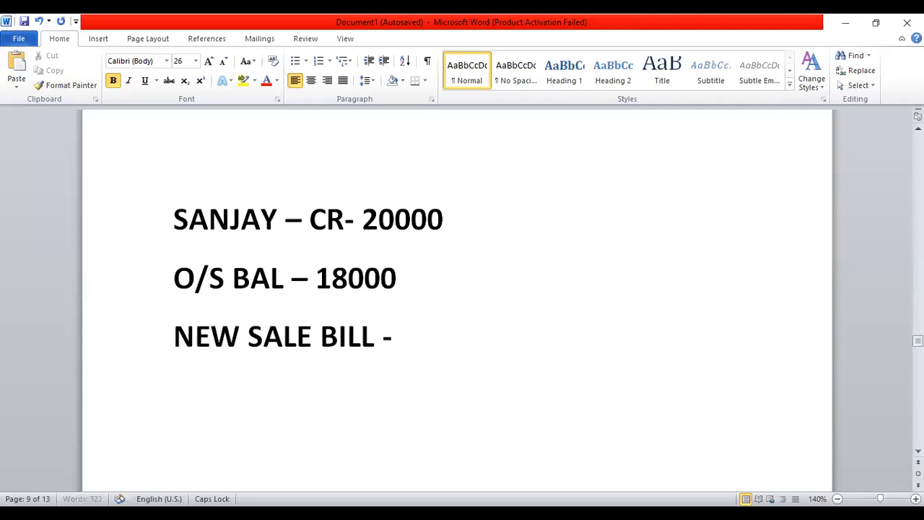
type(" 3500")
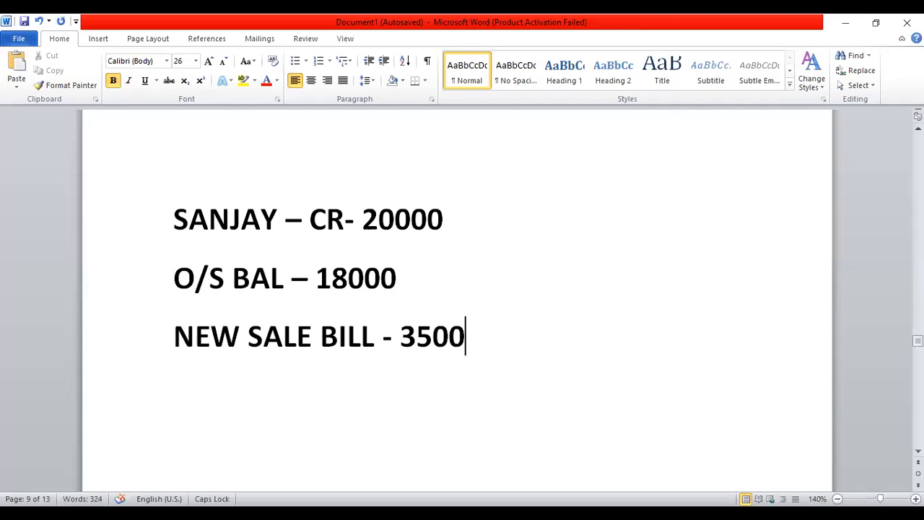
Highlight the "NEW SALE BILL - 3500" line in yellow
left_click(325, 277)
left_click_drag(325, 278, 388, 278)
key("Right")
left_click_drag(200, 334, 462, 350)
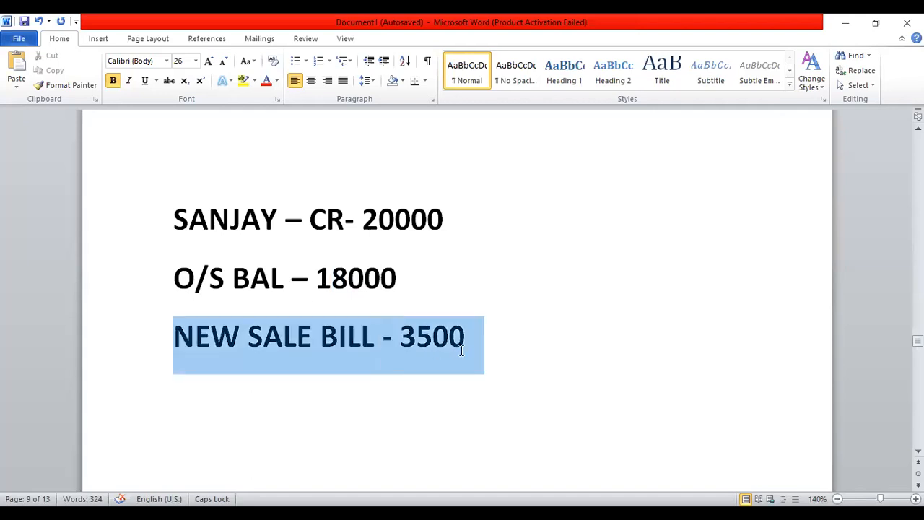
left_click(243, 80)
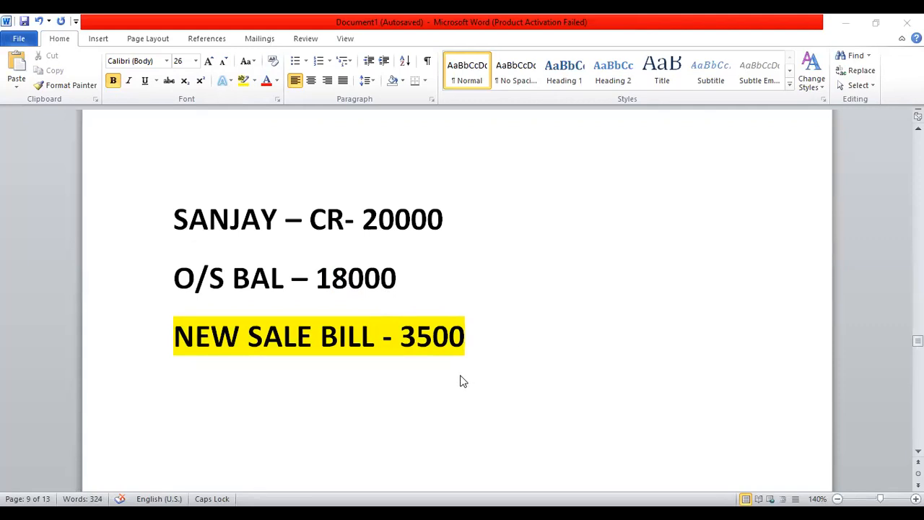
Add the line "1500 EXCEED/ 20000 CR" below the highlighted new sale bill note
left_click(473, 349)
key("Return")
type("14")
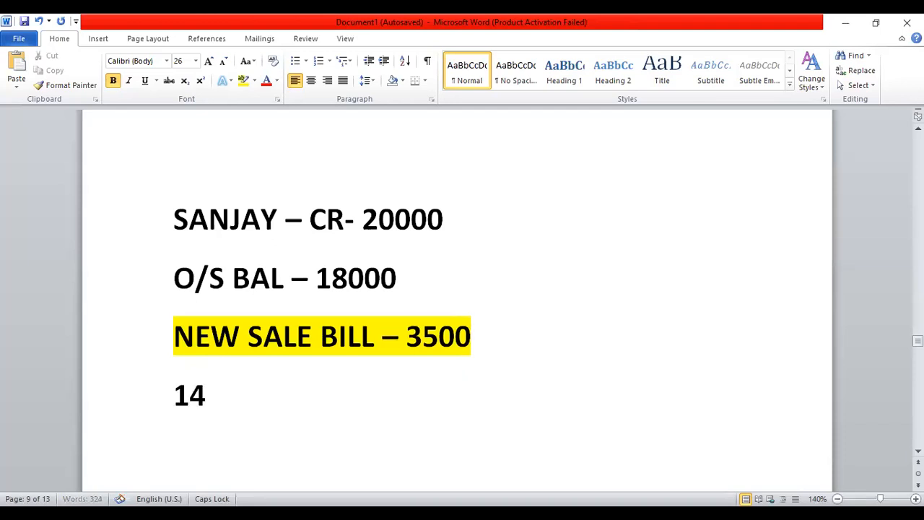
key("BackSpace")
type("500")
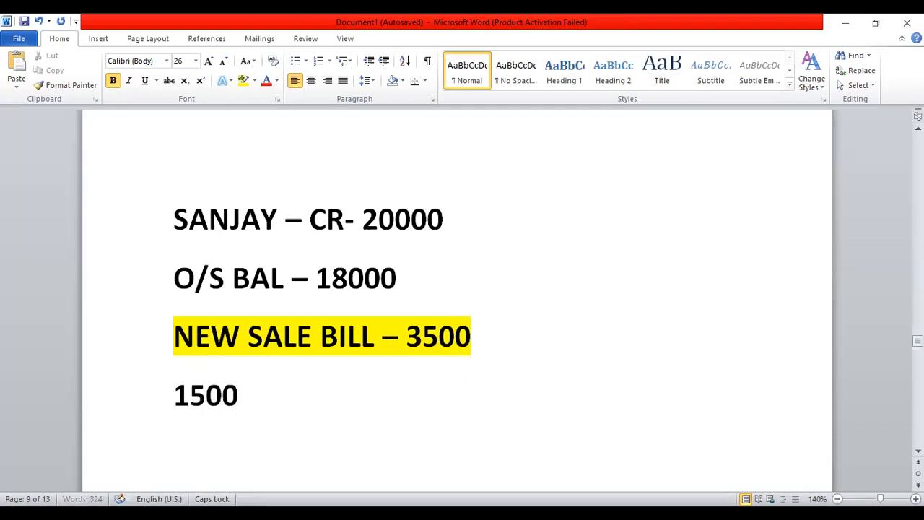
type(" EXCEED/")
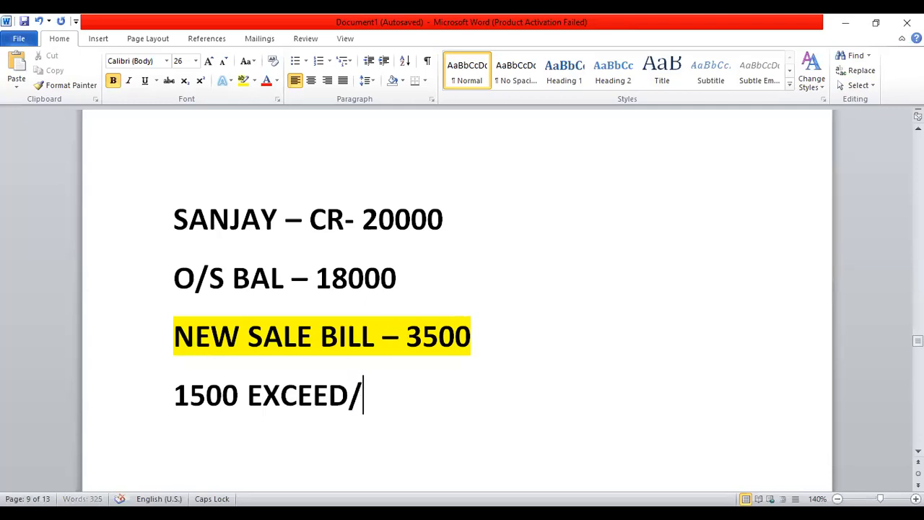
type(" 20000")
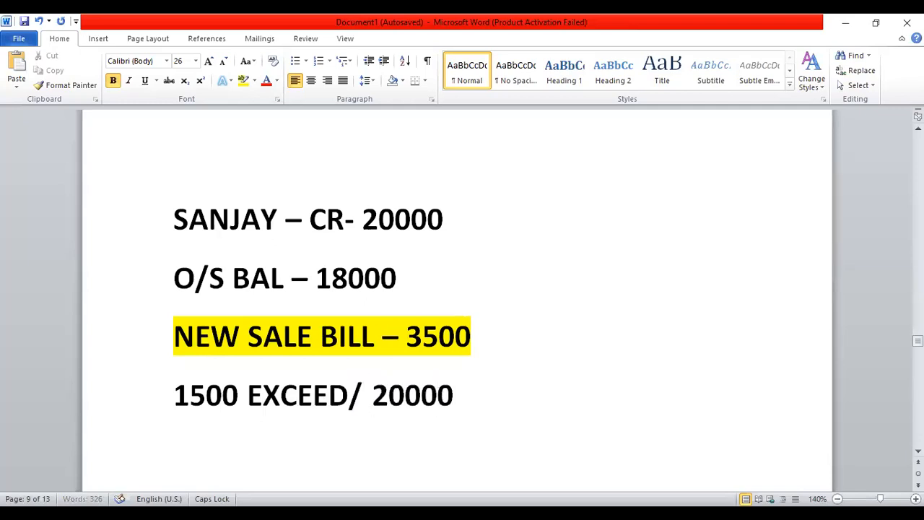
type(" CR")
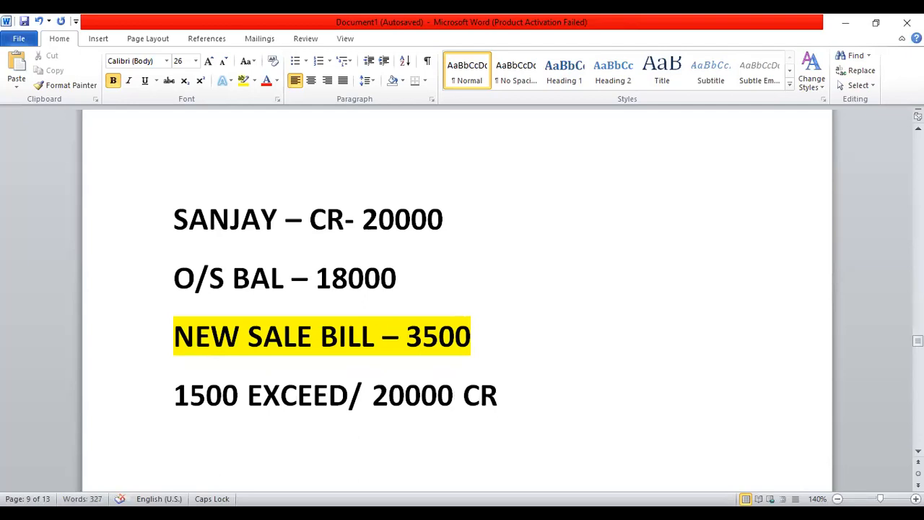
key("ctrl+Return")
key("Down")
key("Up")
key("Up")
key("Up")
key("Up")
key("Up")
key("Up")
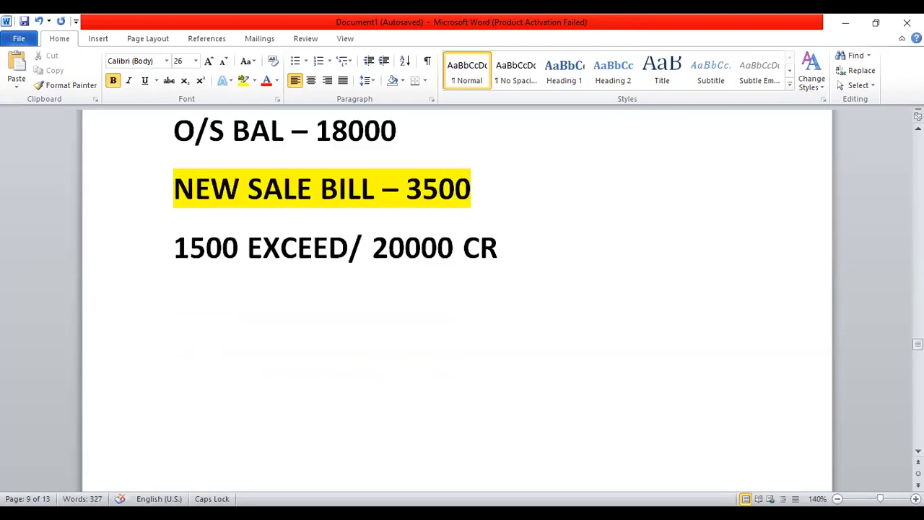
key("Down")
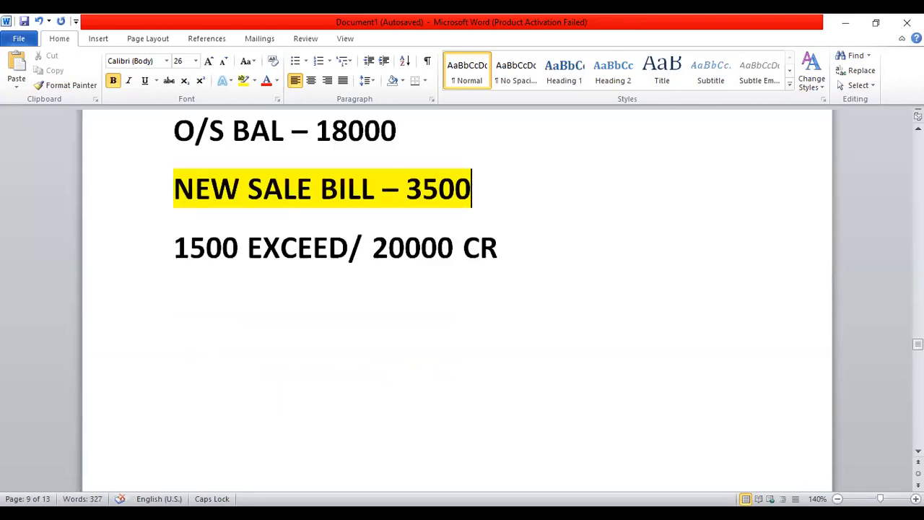
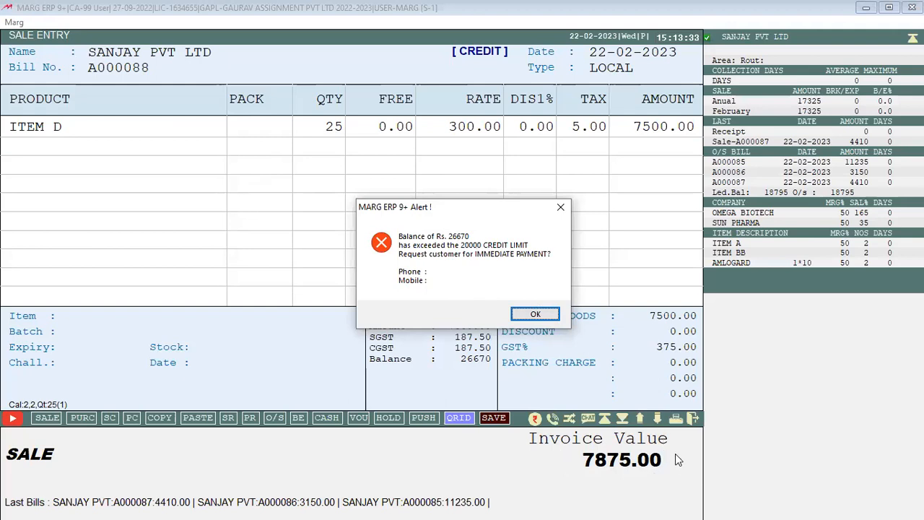
In Marg ERP, dismiss the credit limit alert and exit the SANJAY PVT LTD sale bill without saving
key("Escape")
key("Escape")
key("Right")
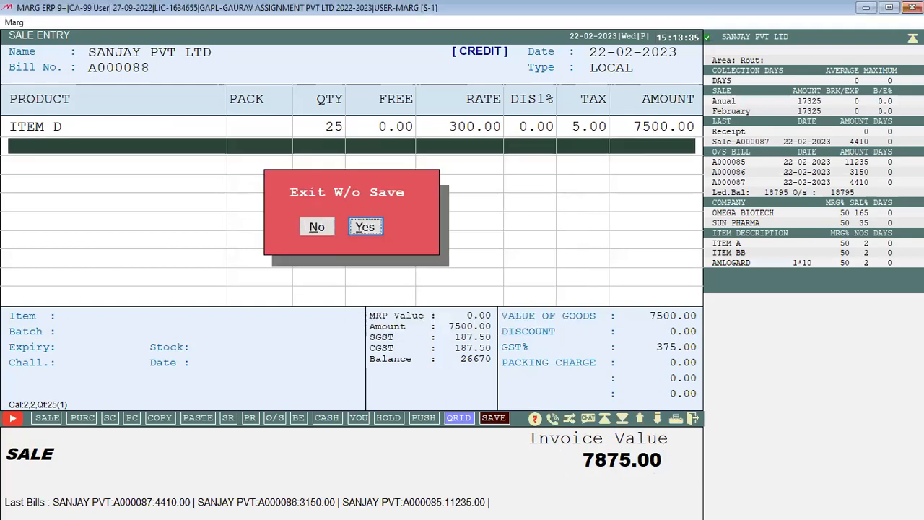
key("Return")
key("Escape")
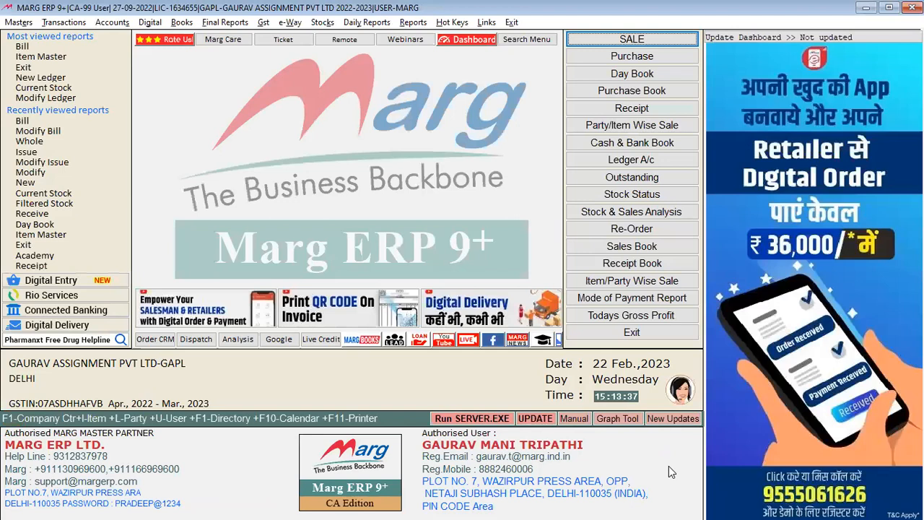
Open the new temporary limit entry screen for the ledger SANJAY PVT LTD
key("alt+m")
key("Down")
key("Down")
key("Down")
key("Down")
key("Down")
key("Down")
key("Down")
key("Down")
key("Down")
key("Down")
key("Down")
key("Up")
key("Up")
key("Down")
key("Down")
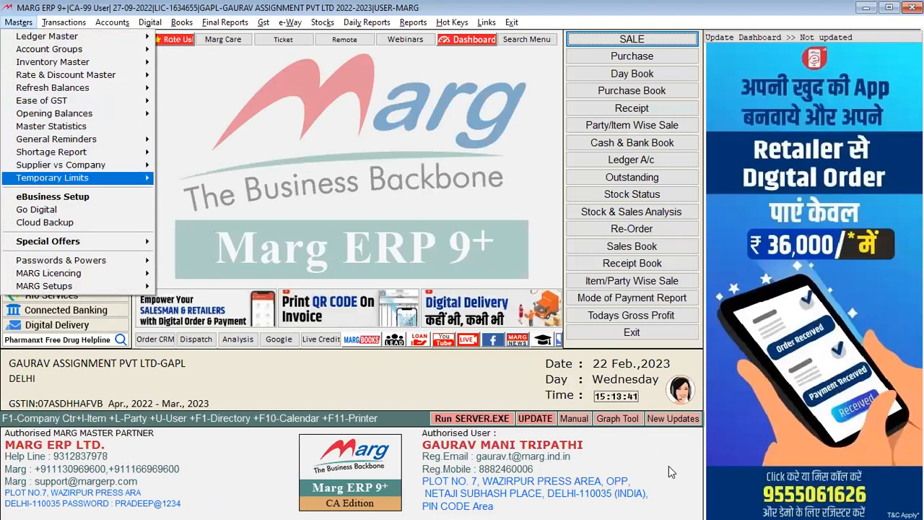
key("Right")
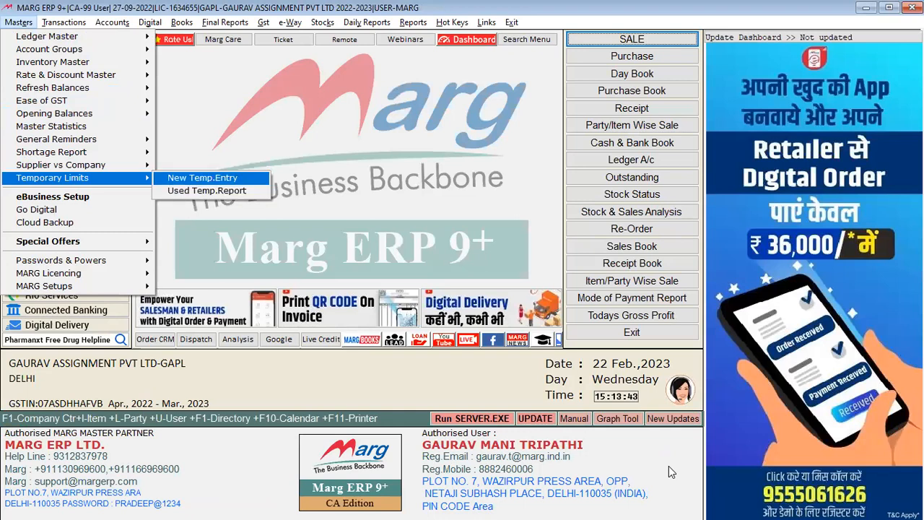
key("Return")
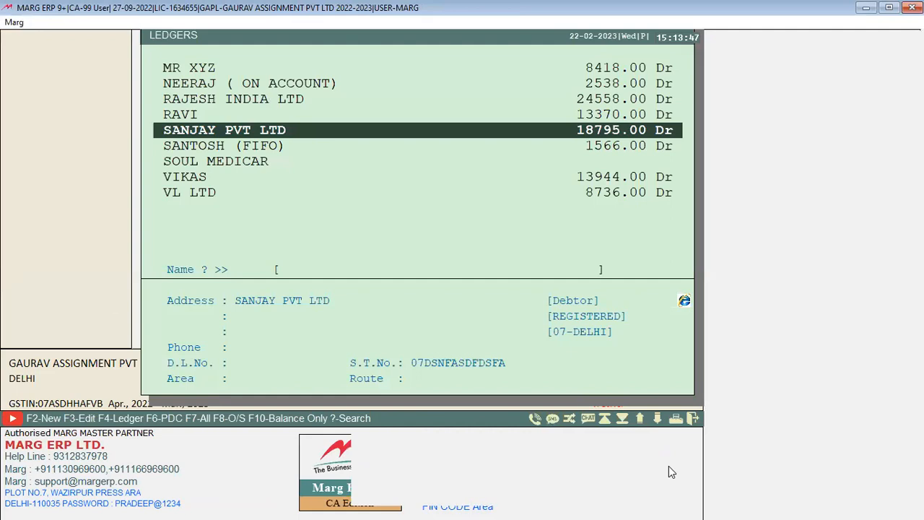
key("Return")
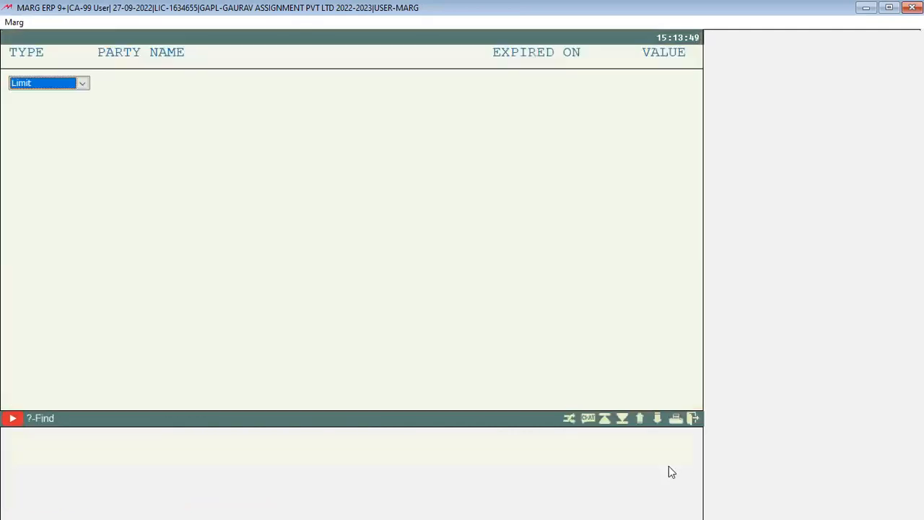
Enter a one-time temporary limit of 7875 for SANJAY PVT LTD and close the entry screen
key("Return")
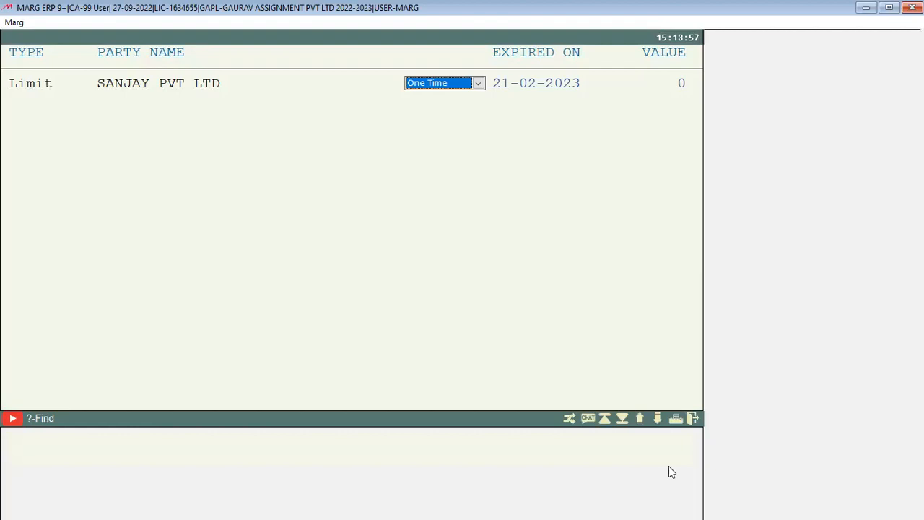
key("Return")
key("Return")
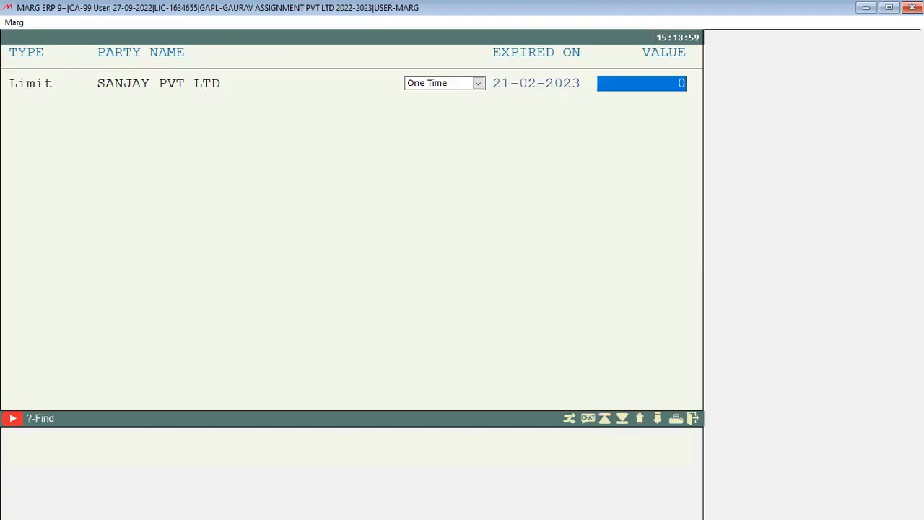
type("7")
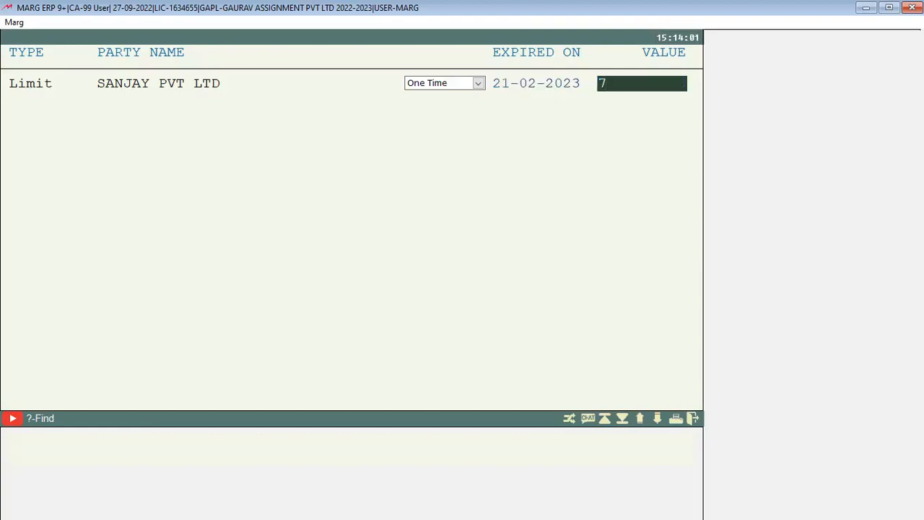
type("875")
key("Return")
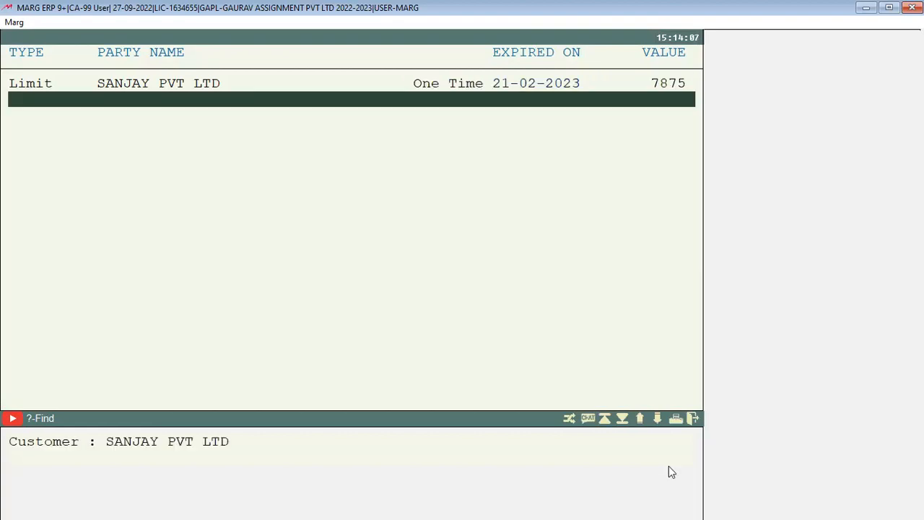
key("Escape")
key("Escape")
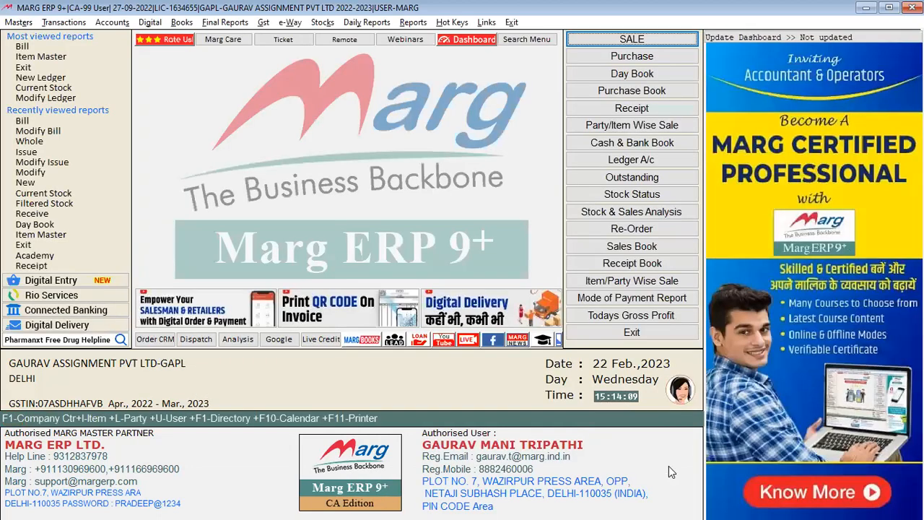
key("Escape")
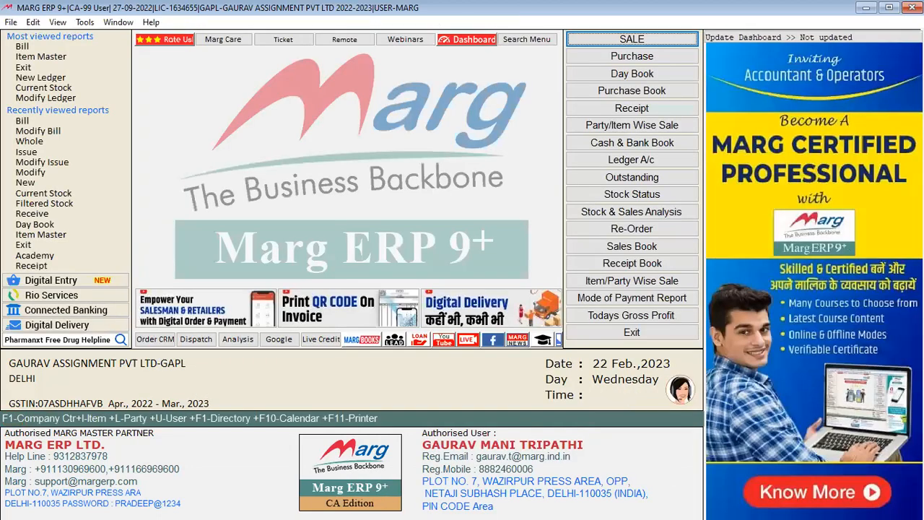
key("Return")
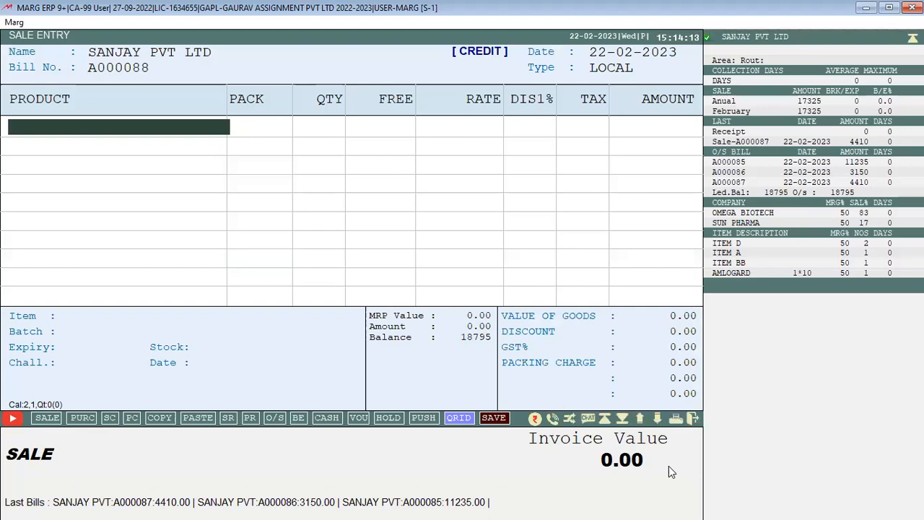
key("Return")
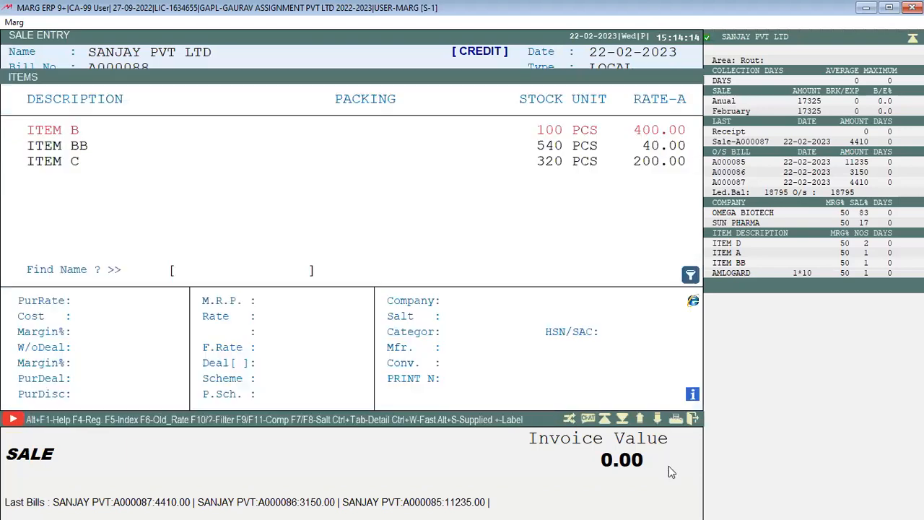
key("Escape")
key("Escape")
Try to bill SANJAY PVT LTD for 25 pieces of ITEM D with the temporary limit in place
key("Return")
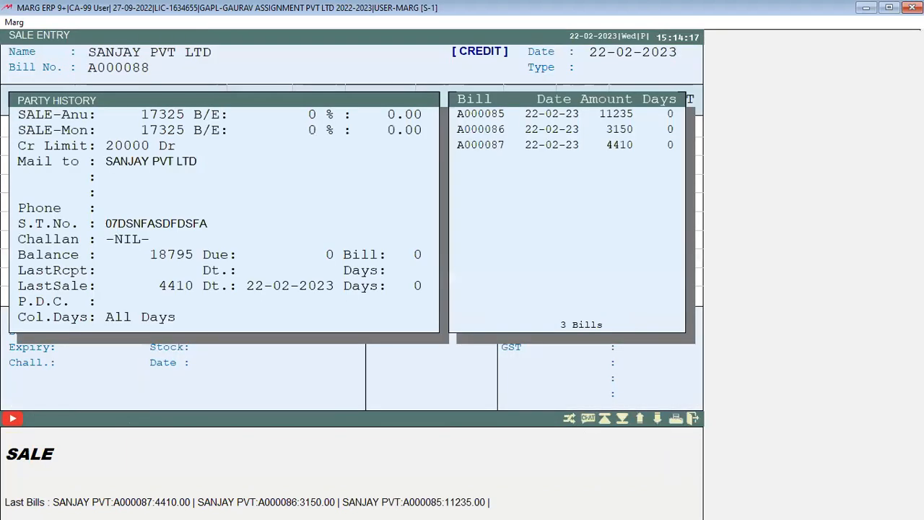
key("Return")
key("Return")
key("Return")
key("Return")
type("25")
key("Return")
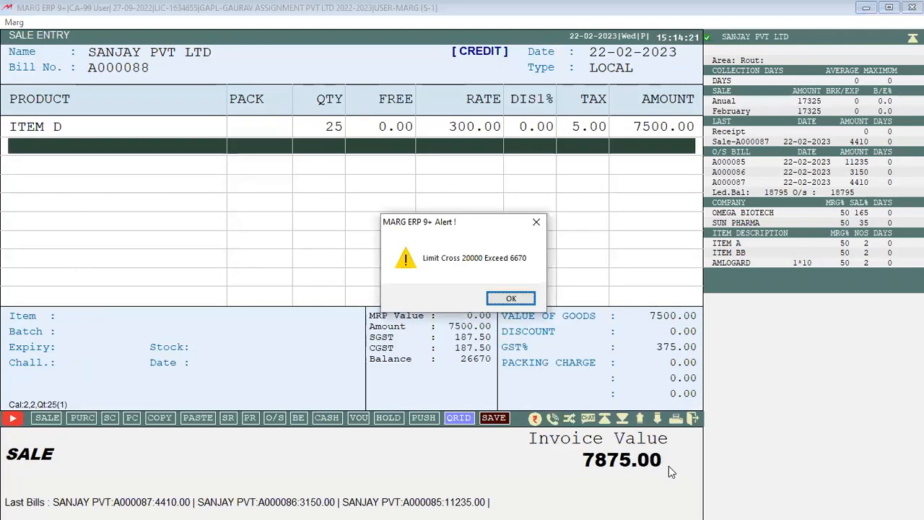
Dismiss the limit alerts and leave the bill for 25 pieces of ITEM D without saving it
left_click(511, 299)
key("Escape")
key("Escape")
key("y")
key("Escape")
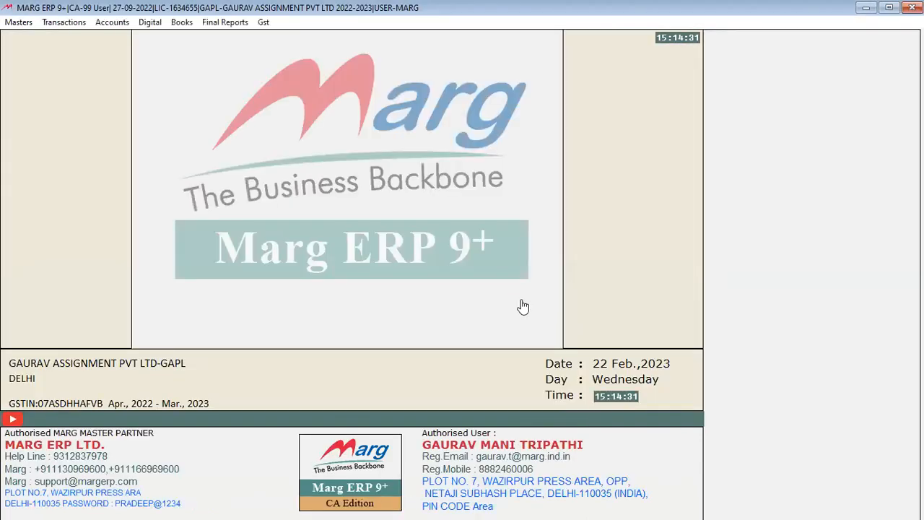
Reopen the existing temporary limit entry of SANJAY PVT LTD
key("alt+m")
key("Down")
key("Down")
key("Down")
key("Down")
key("Down")
key("Down")
key("Down")
key("Down")
key("Down")
key("Down")
key("Down")
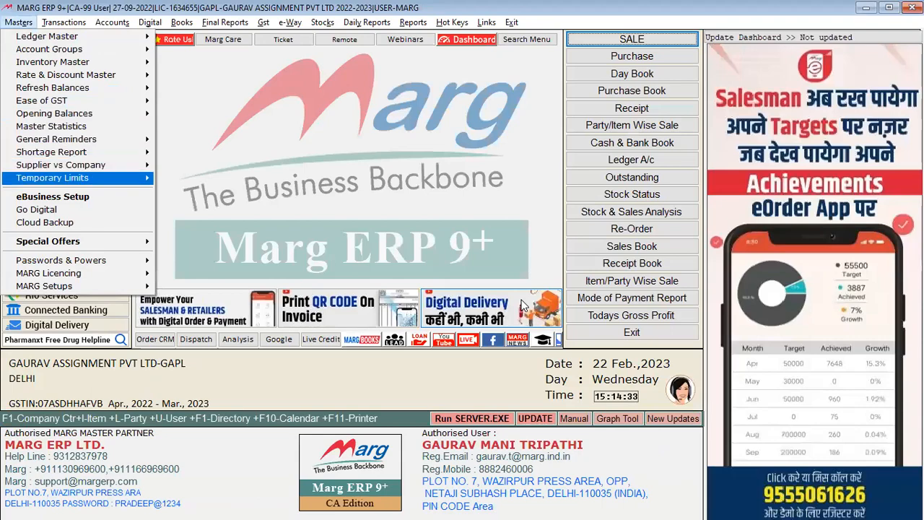
key("Return")
key("Return")
key("Return")
Set the expiry date of the one-time limit to 22-02 and close the temporary limit screens
key("Return")
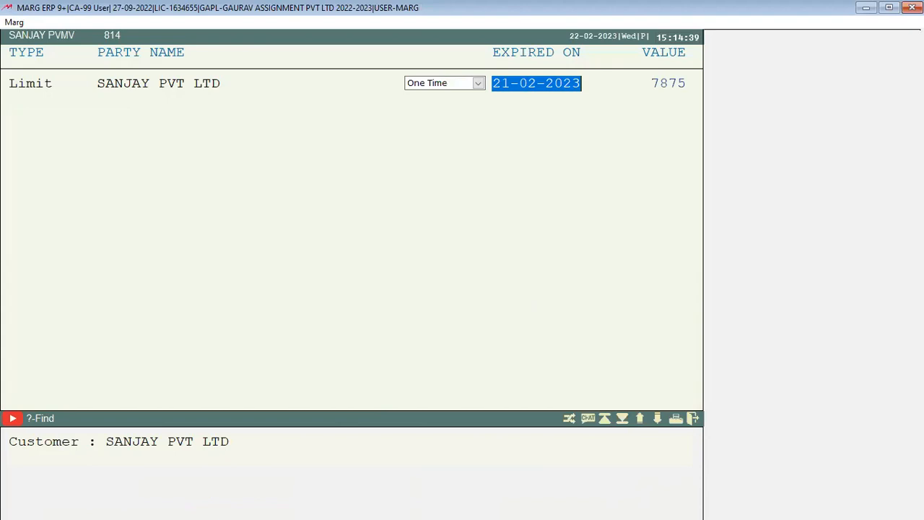
type("22-0")
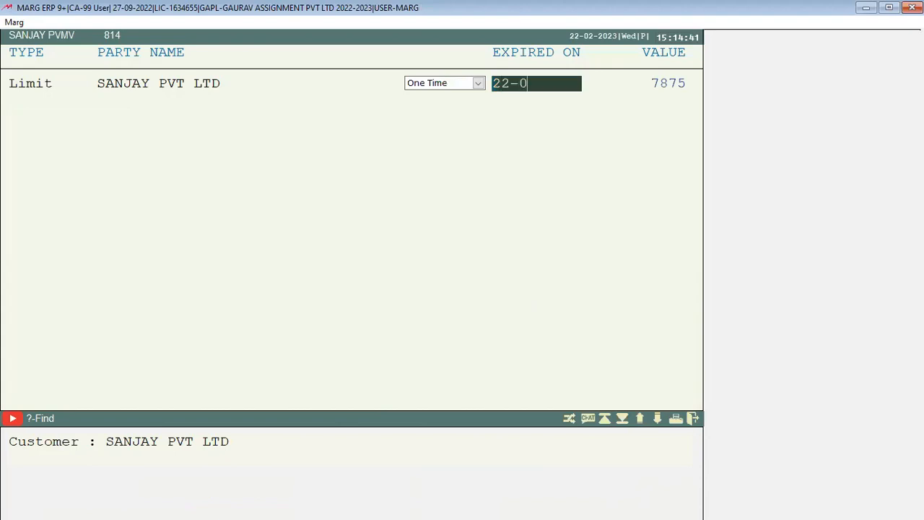
type("2")
key("Return")
key("Return")
key("Escape")
key("Escape")
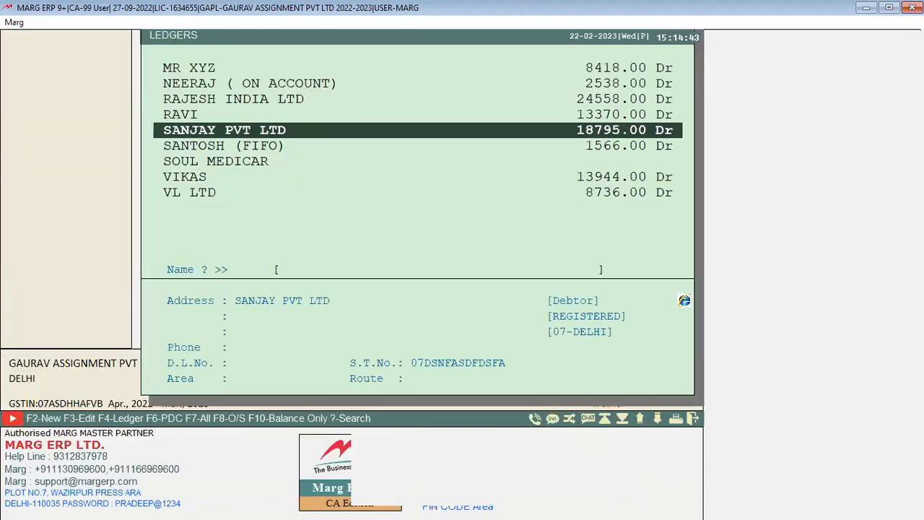
key("Escape")
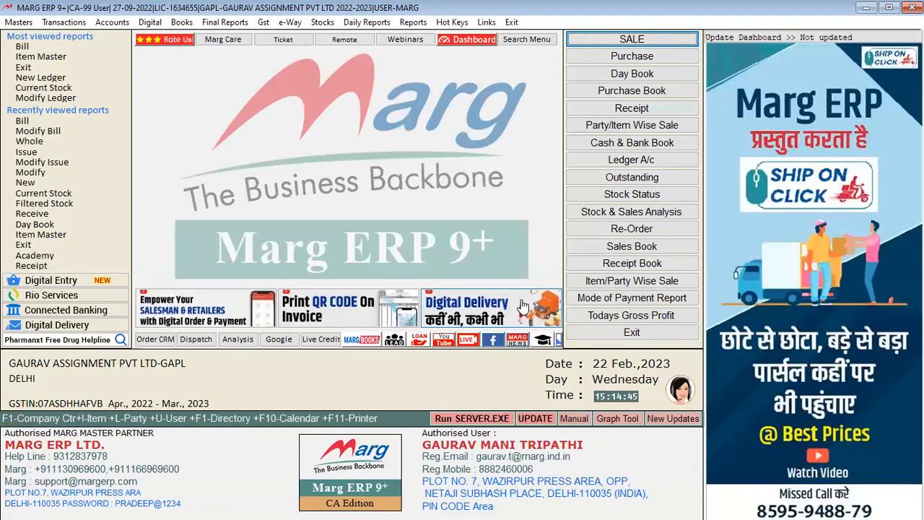
Start a credit bill for SANJAY PVT LTD and add 25 pieces of ITEM D from batch MI900
key("Escape")
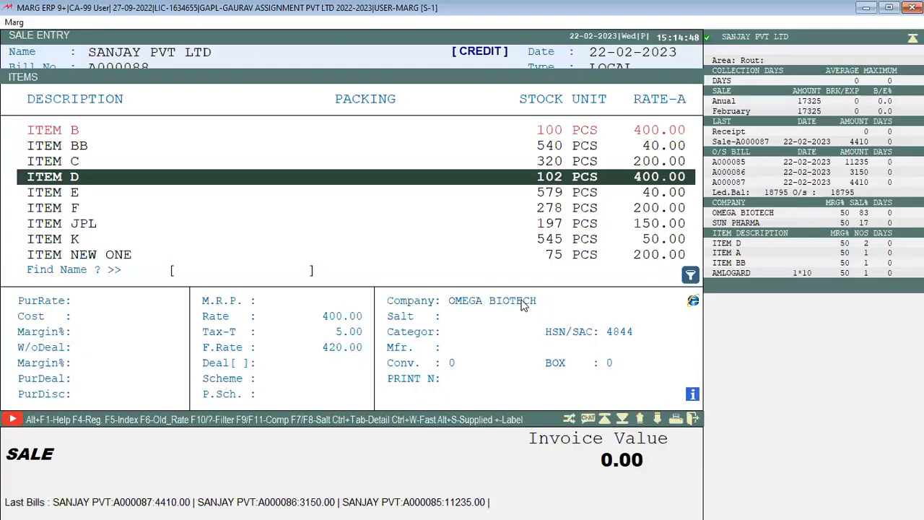
key("Return")
key("Return")
type("25")
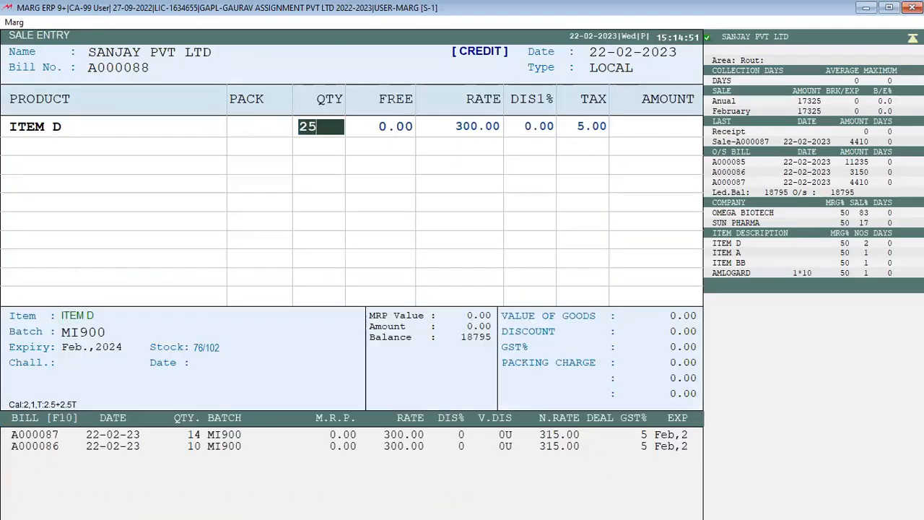
key("Return")
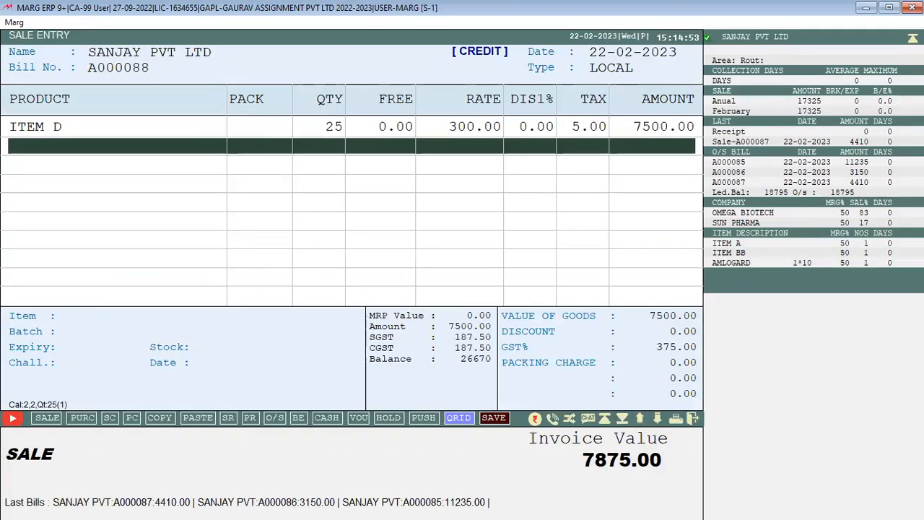
Finish the item list and save the bill for SANJAY PVT LTD with no cash received
key("Return")
key("Return")
key("Return")
key("Return")
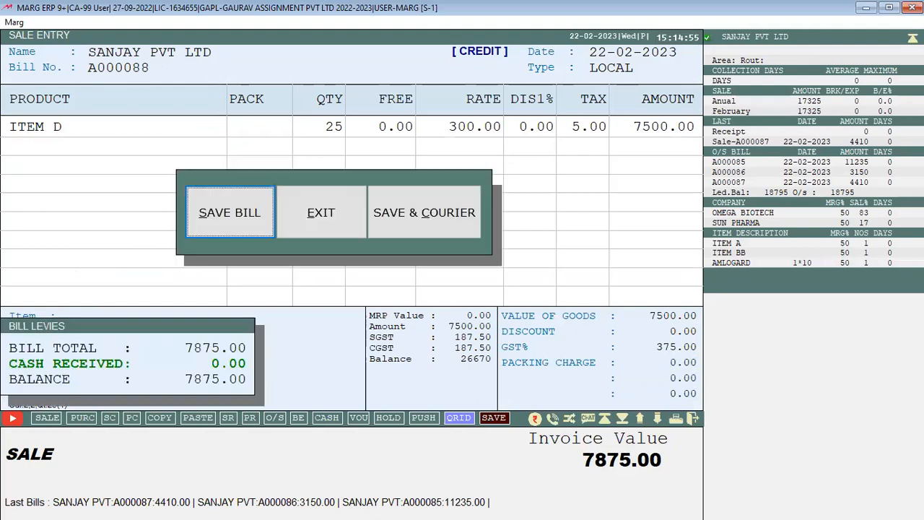
key("Return")
key("Return")
key("Return")
key("Return")
key("Escape")
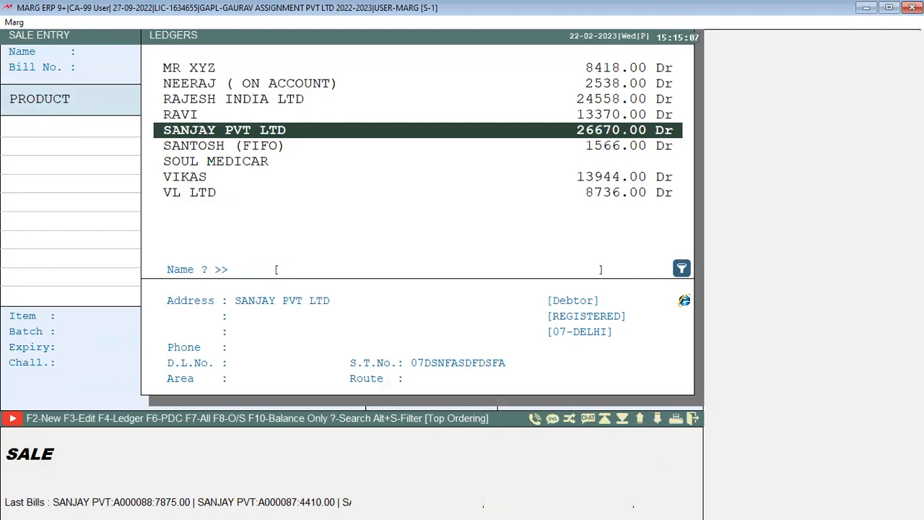
Review the credit limit settings in the ledger of SANJAY PVT LTD and return to the ledger list
key("F3")
key("Down")
key("Return")
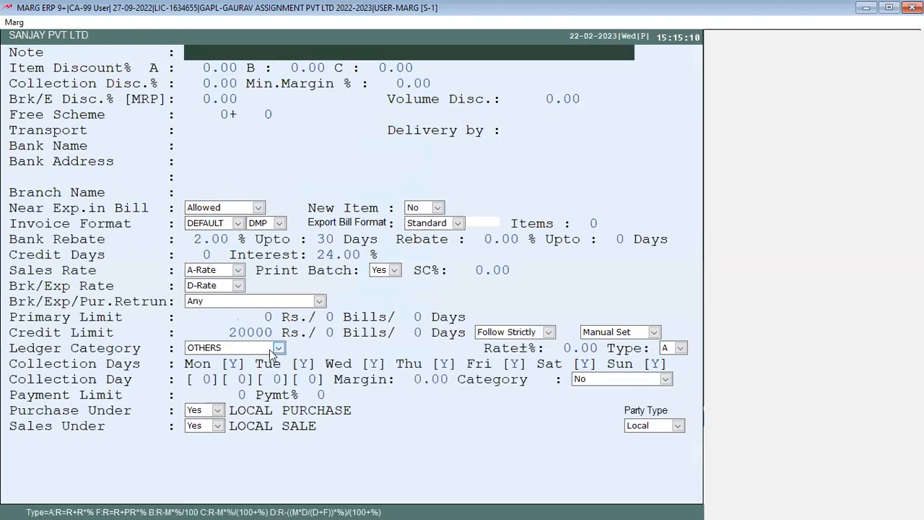
key("Escape")
key("Escape")
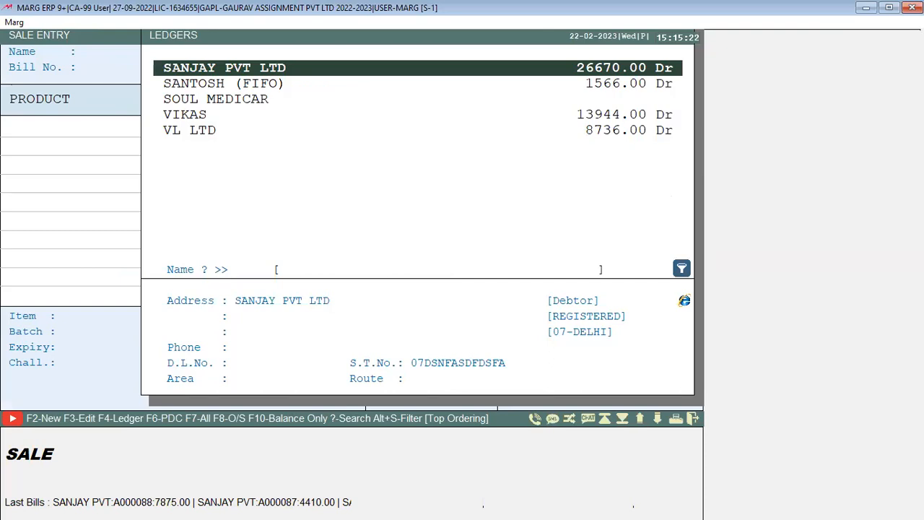
Try twice to start another bill for SANJAY PVT LTD, dismissing the credit limit alerts, and leave the sale entry
key("Return")
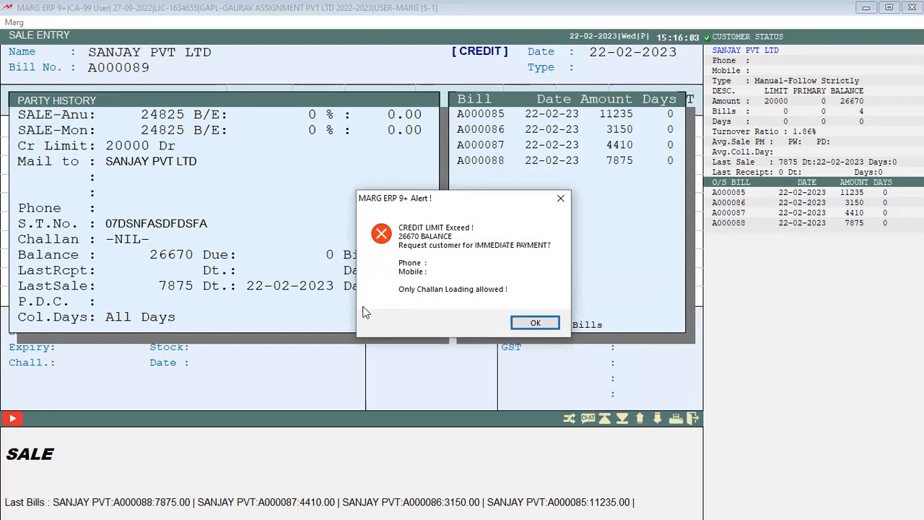
key("Return")
key("Return")
key("Escape")
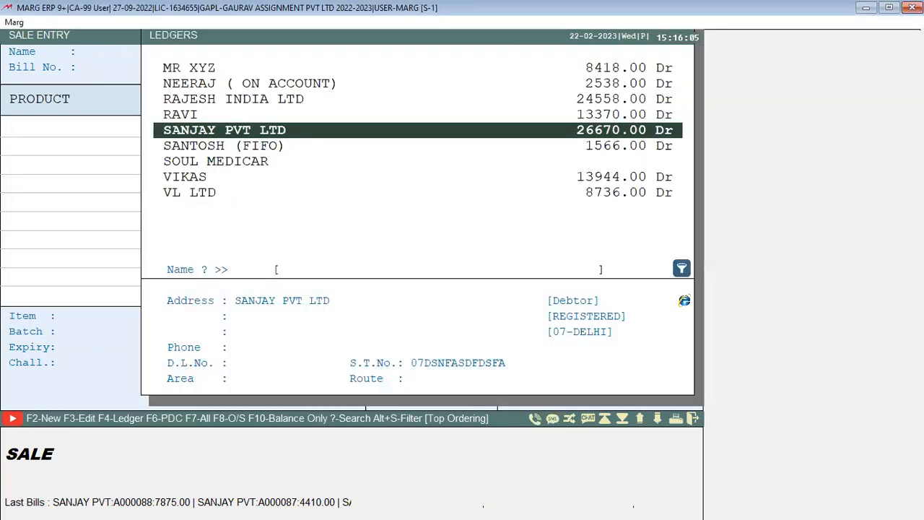
key("Return")
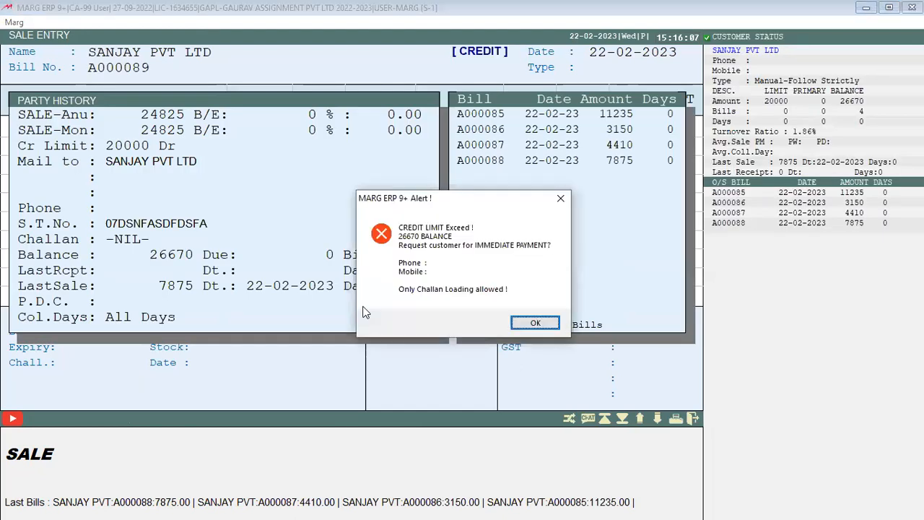
key("Return")
key("Return")
key("Escape")
key("Return")
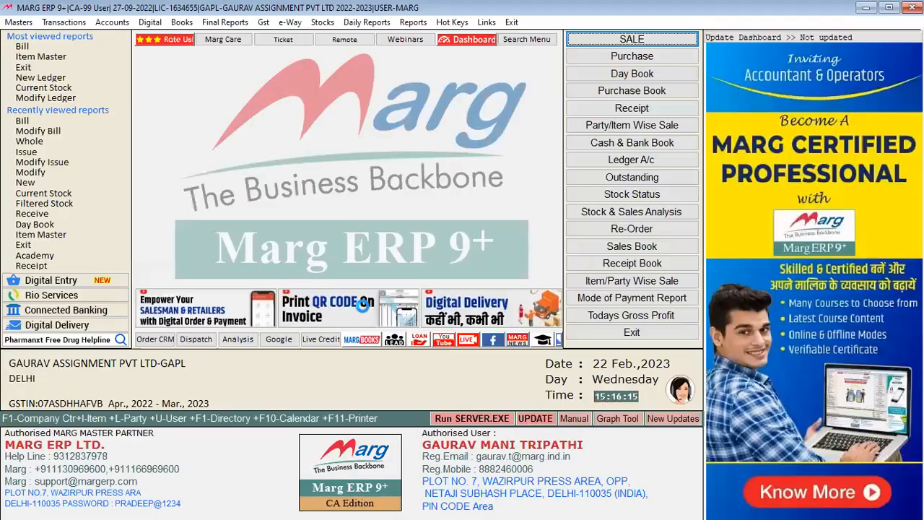
Open the report of used temporary limits for on-screen viewing
key("alt+m")
key("Down")
key("Down")
key("Down")
key("Down")
key("Down")
key("Down")
key("Down")
key("Down")
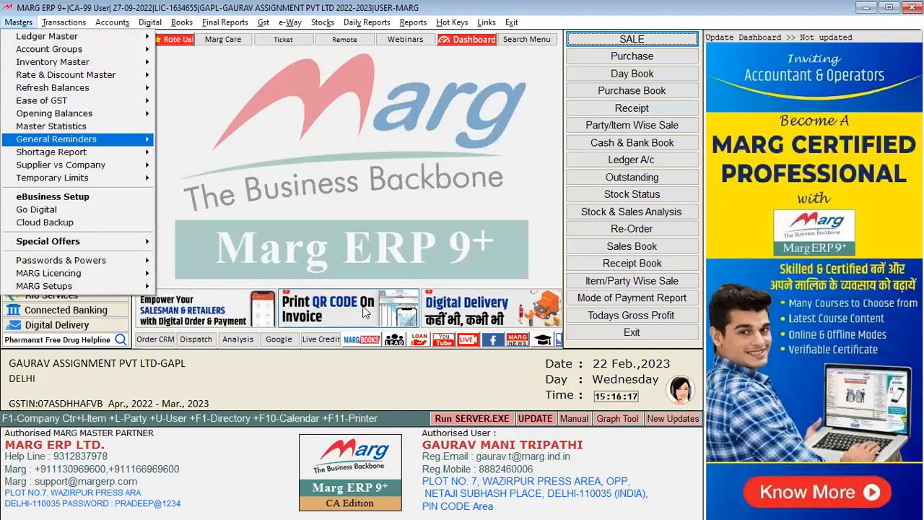
key("Right")
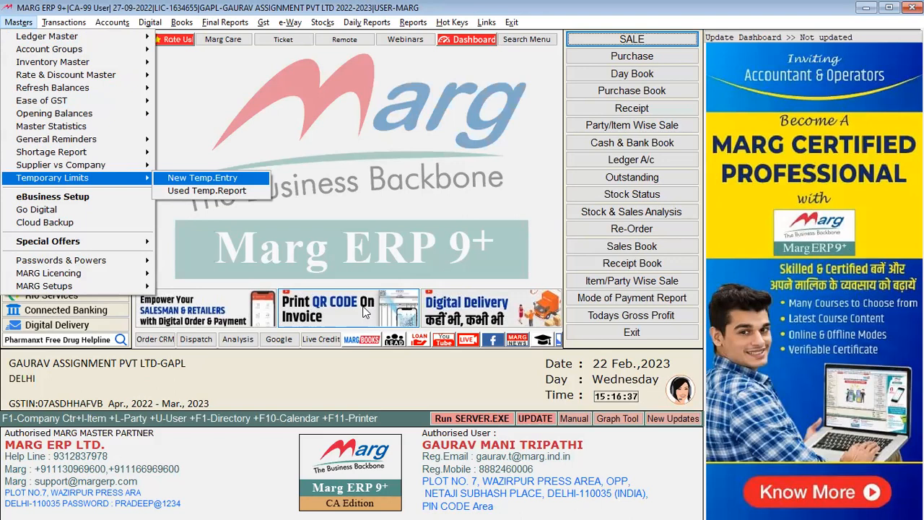
key("Down")
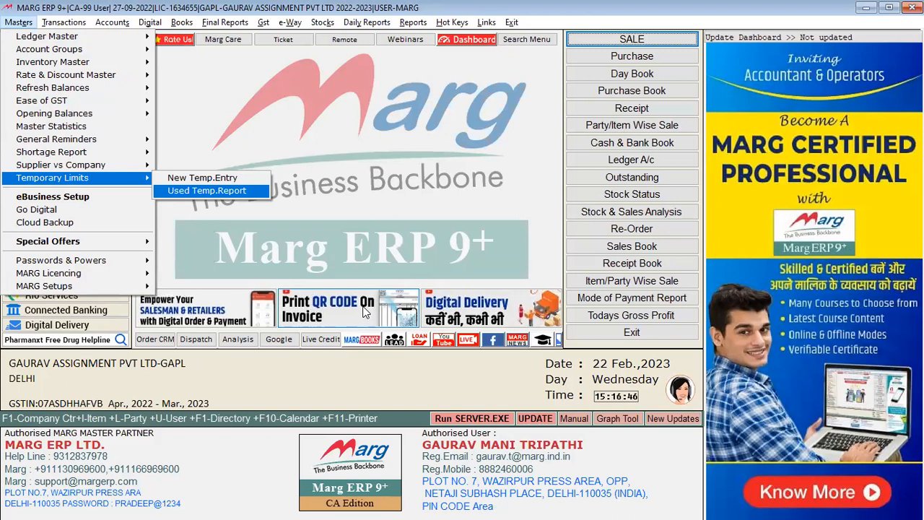
key("Return")
key("Return")
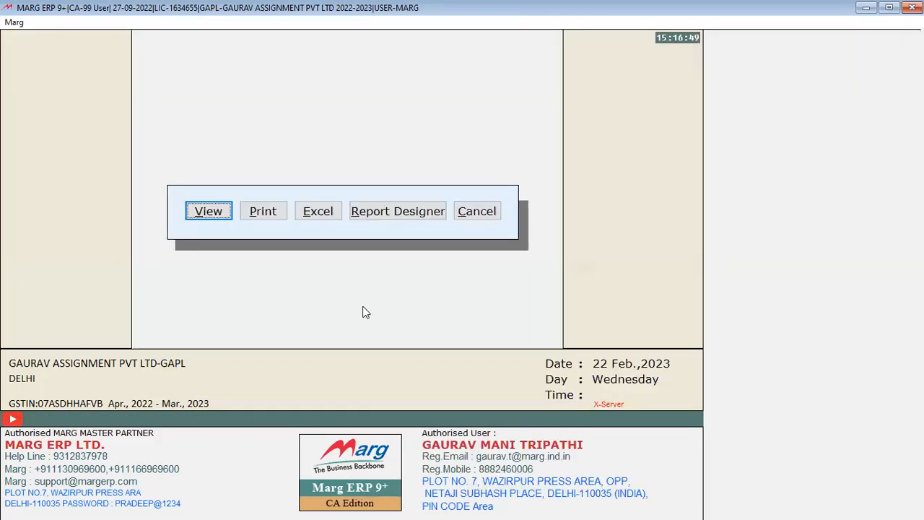
key("Return")
Examine the expiry date, value, user and bill details of the used limit of SANJAY PVT LTD, and close the report
left_click(309, 267)
left_click(228, 238)
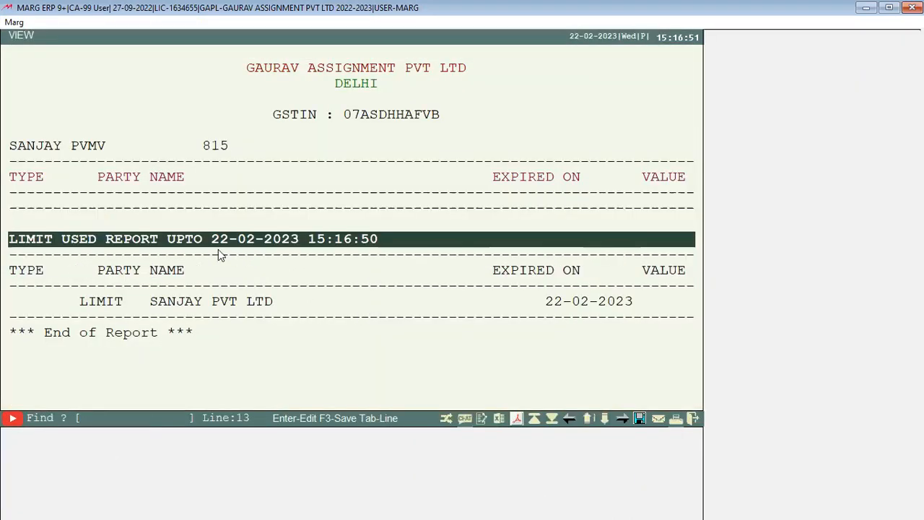
left_click(170, 287)
left_click(180, 315)
key("Up")
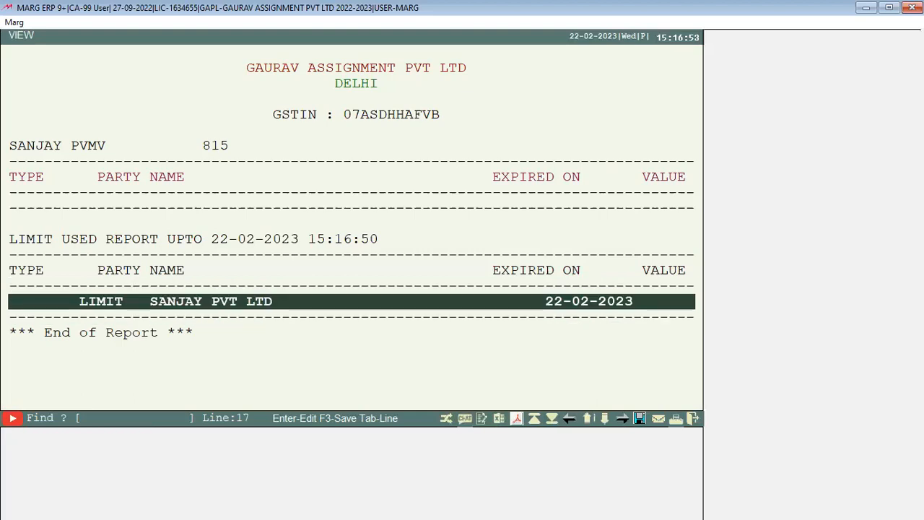
key("Right")
key("Up")
key("Down")
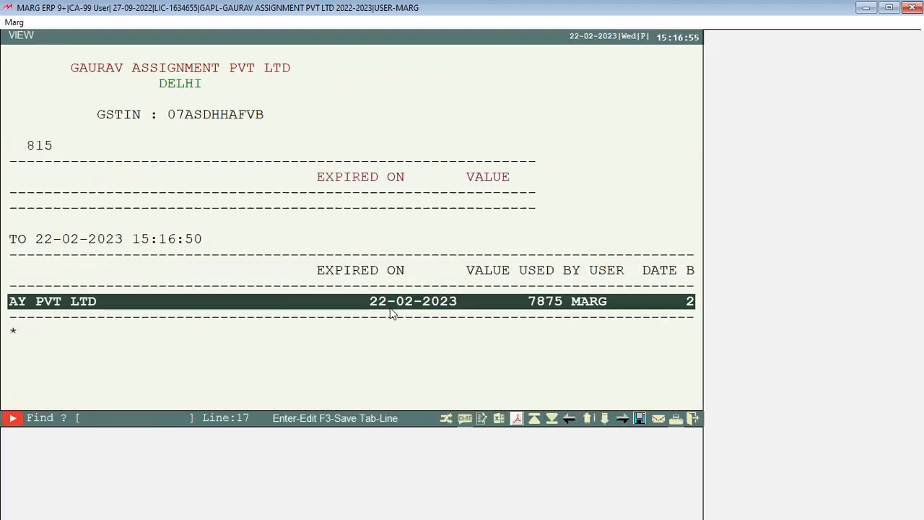
key("Right")
key("Up")
key("Down")
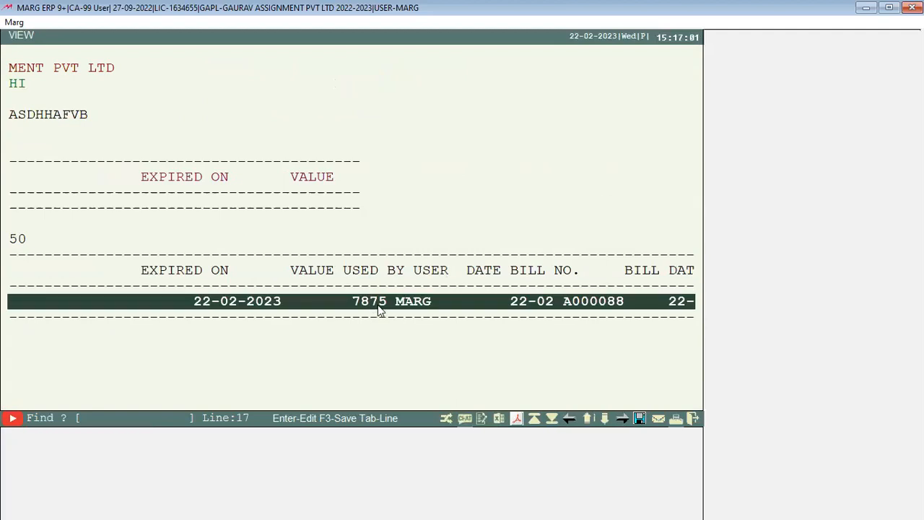
key("Right")
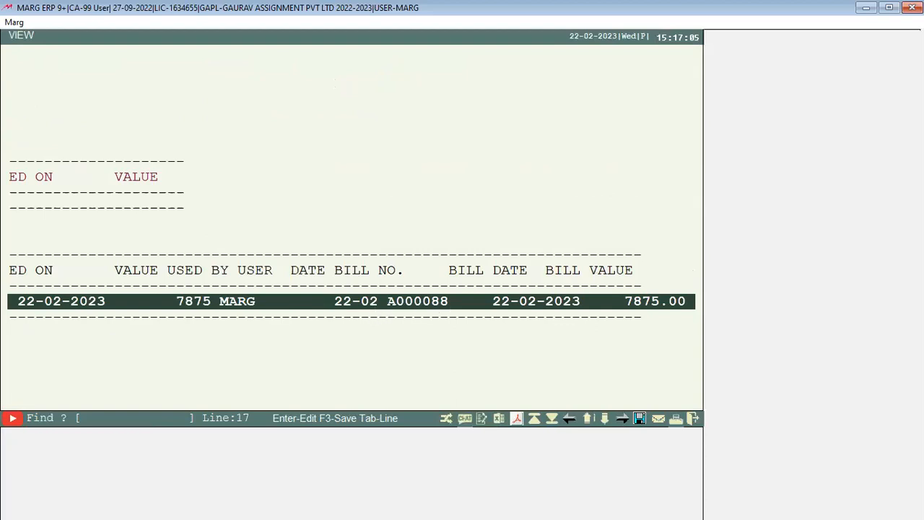
key("Right")
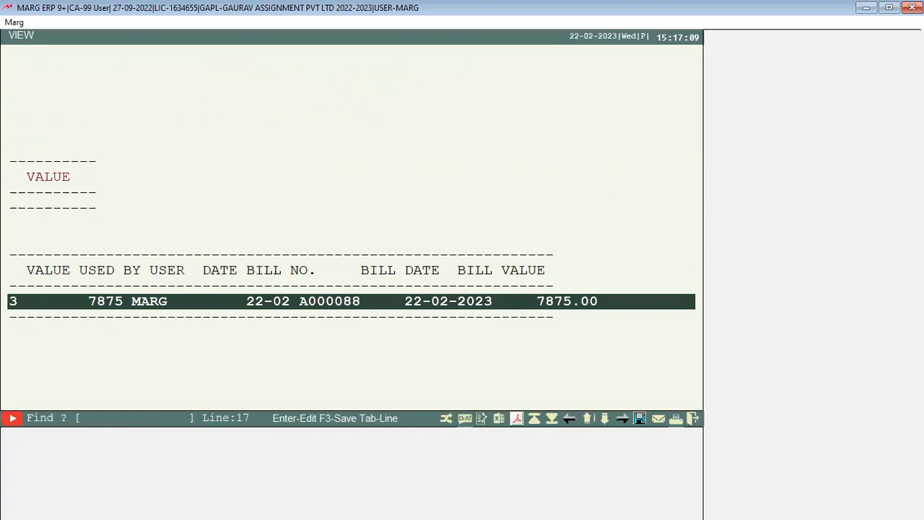
key("Escape")
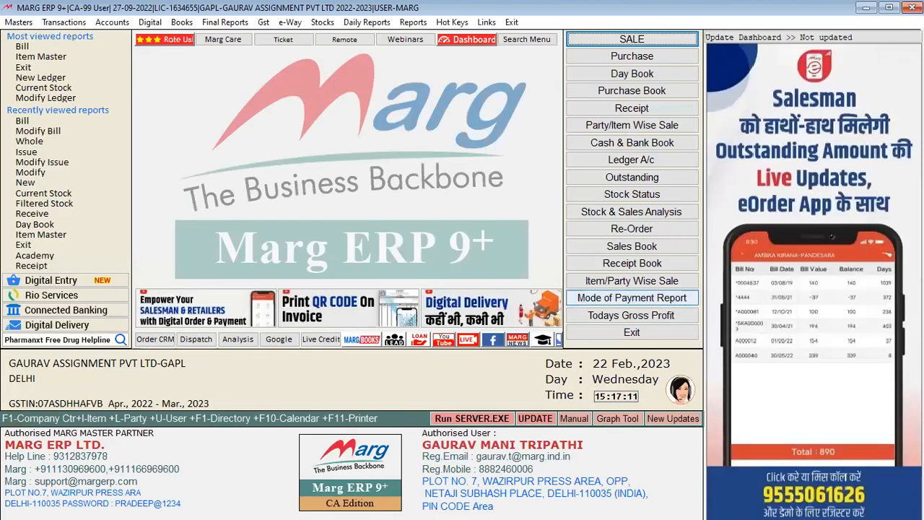
Start a new temporary entry of type Limit for SANJAY PVT LTD
key("alt")
key("Down")
key("Down")
key("Down")
key("Down")
key("Down")
key("Down")
key("Down")
key("Down")
key("Down")
key("Down")
key("Down")
key("Down")
key("Down")
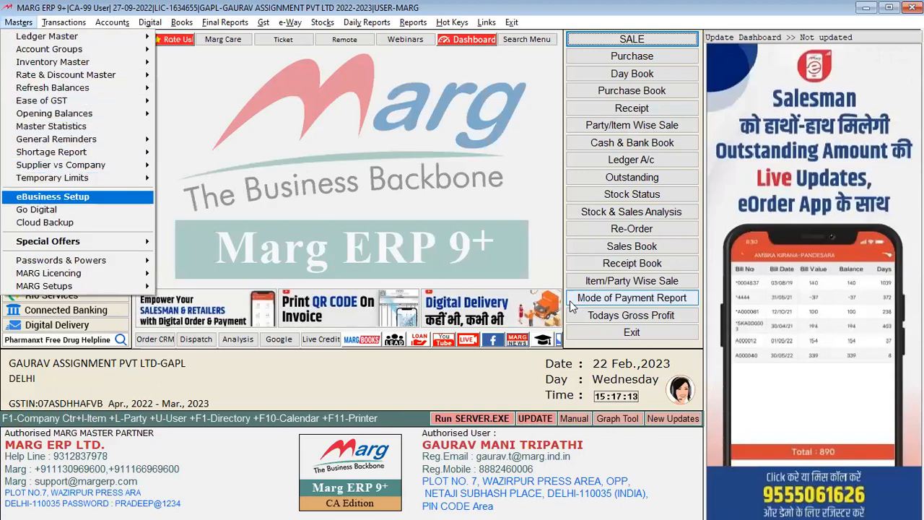
key("Up")
key("Right")
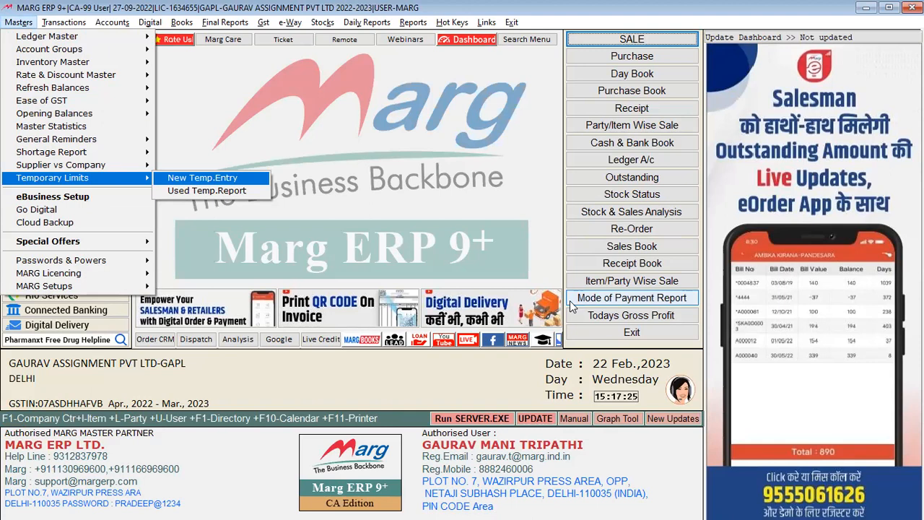
key("Down")
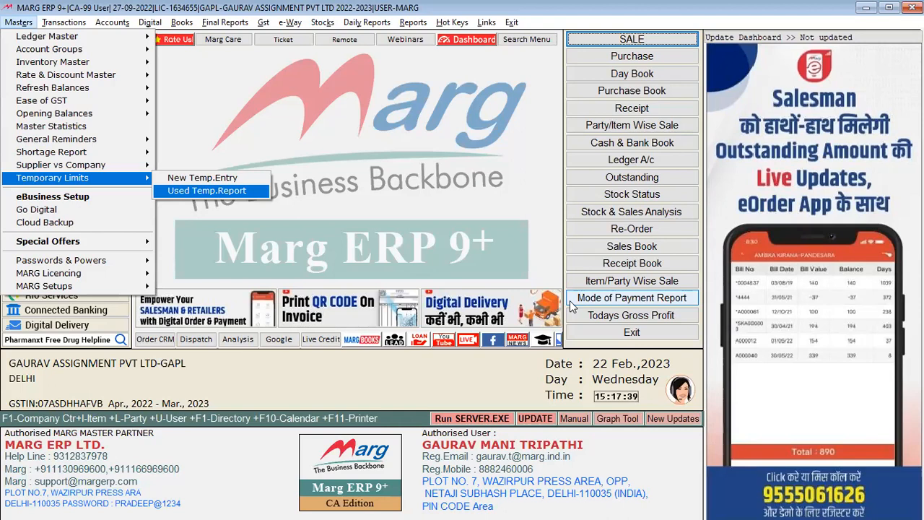
key("Up")
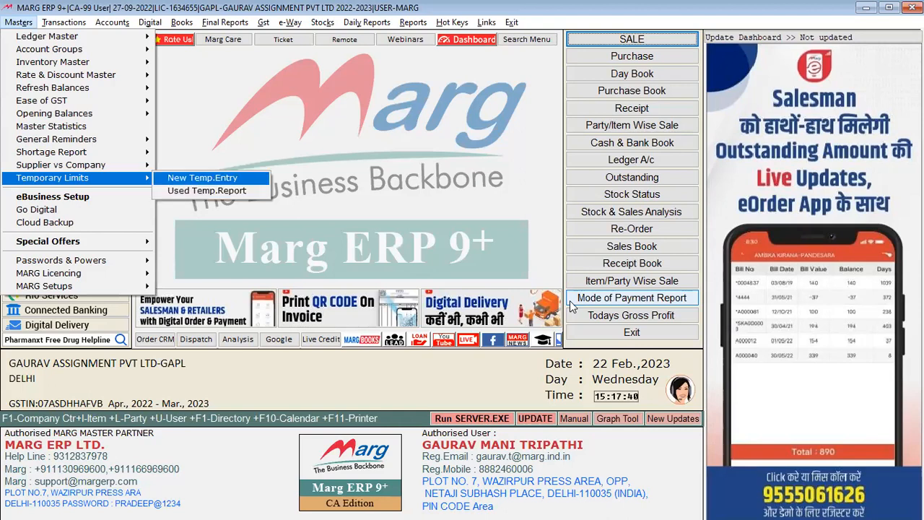
key("Return")
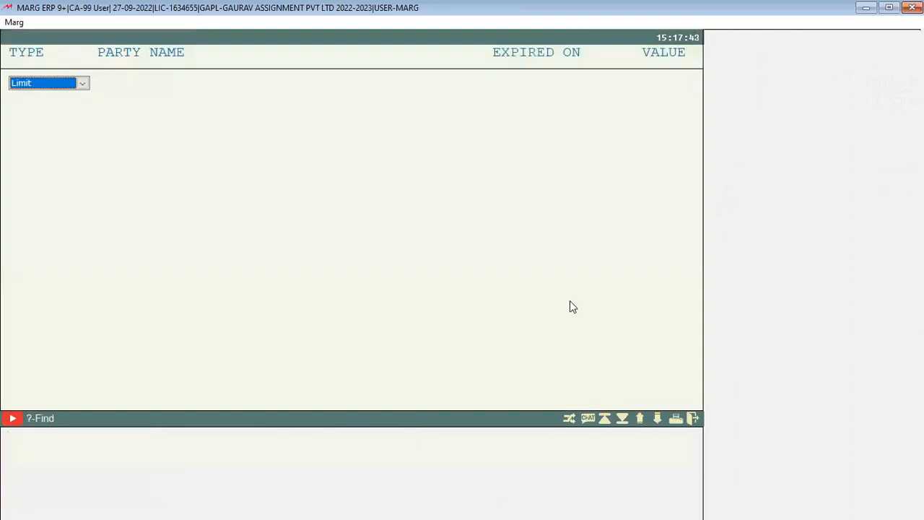
key("Return")
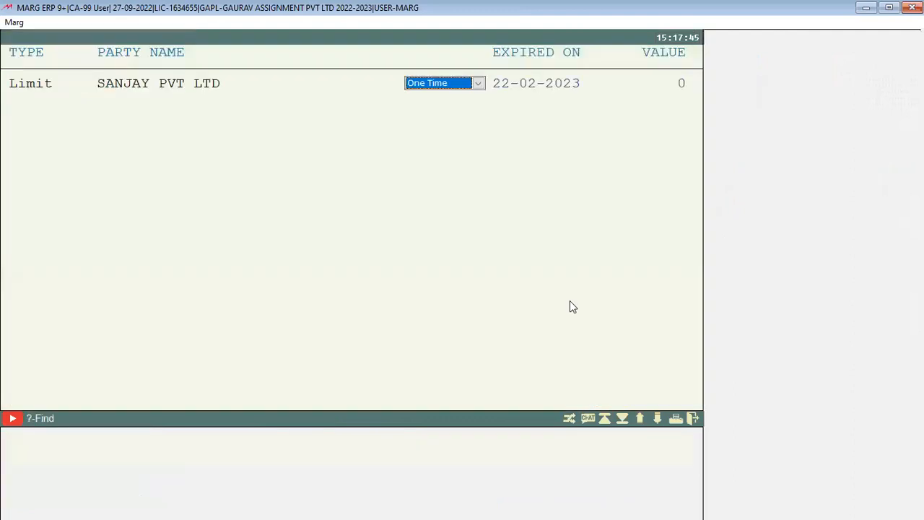
Choose One Time for the temporary limit, accept 22-02-2023 as expiry, and set its value to 10000
key("Down")
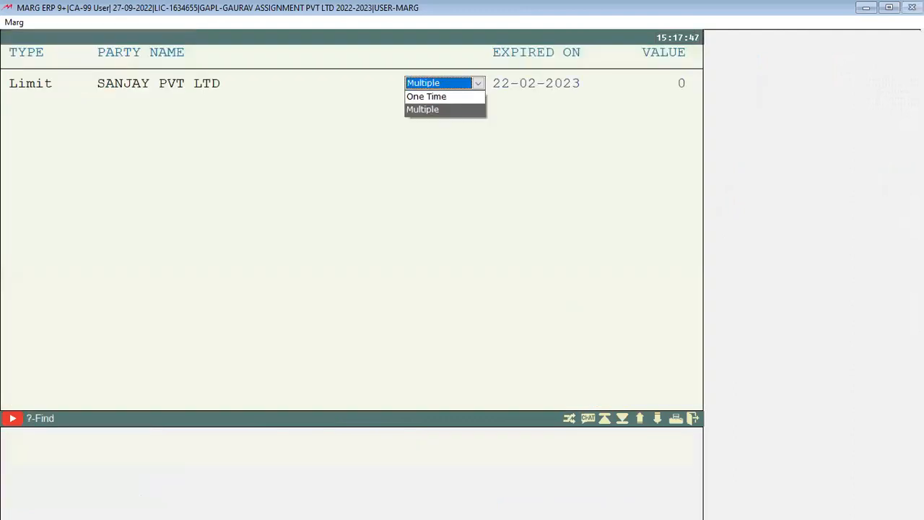
key("Up")
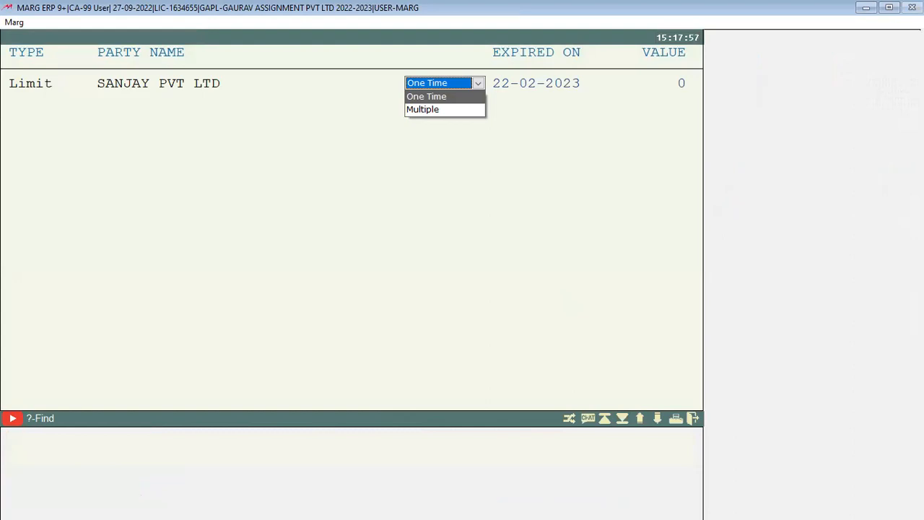
key("Down")
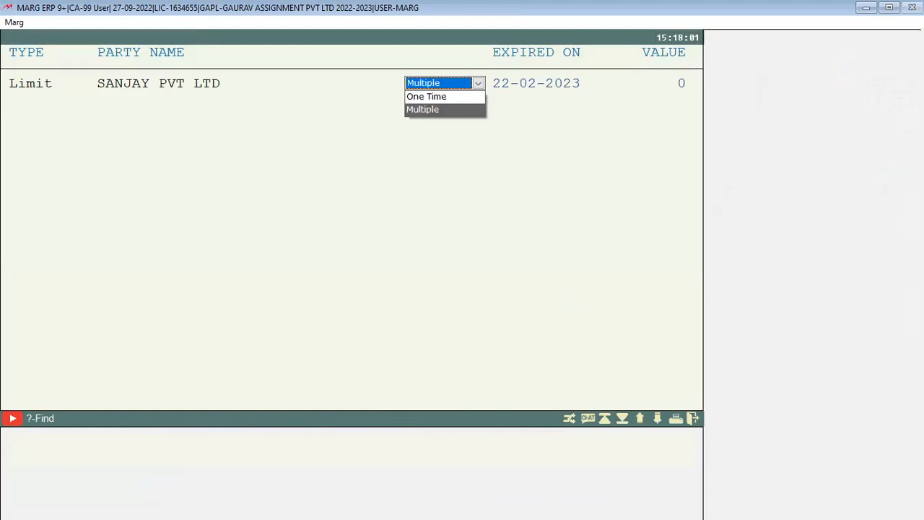
key("Up")
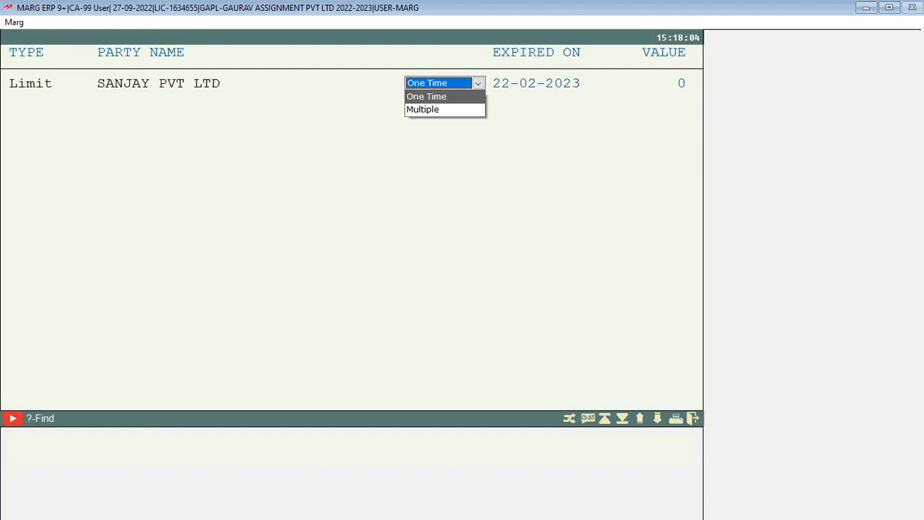
key("Return")
key("Return")
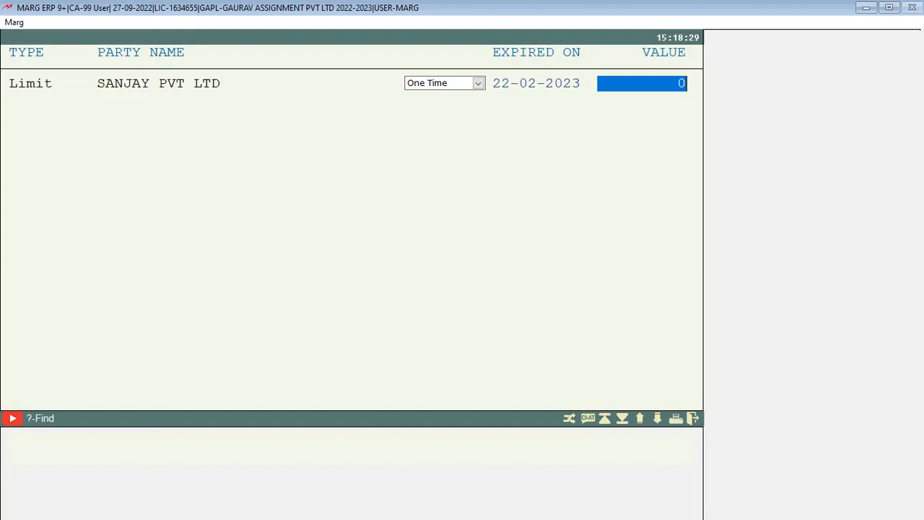
type("10000")
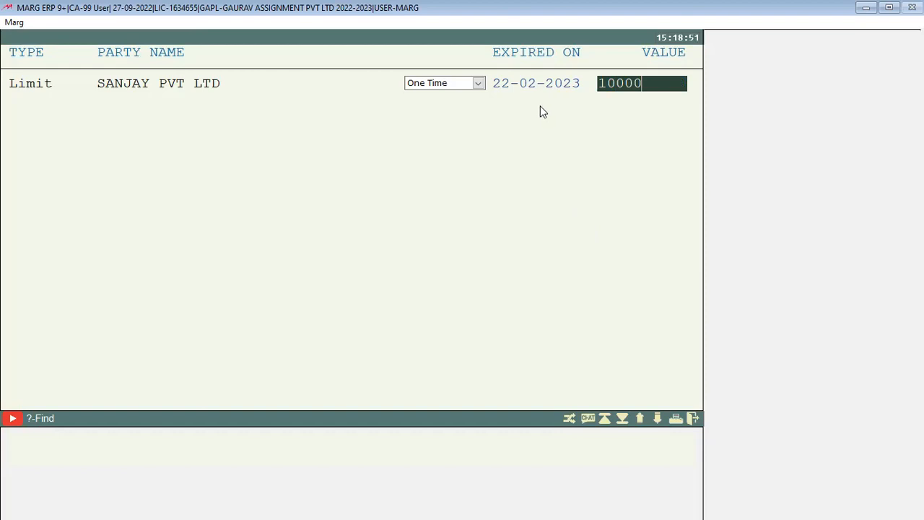
key("Return")
key("Escape")
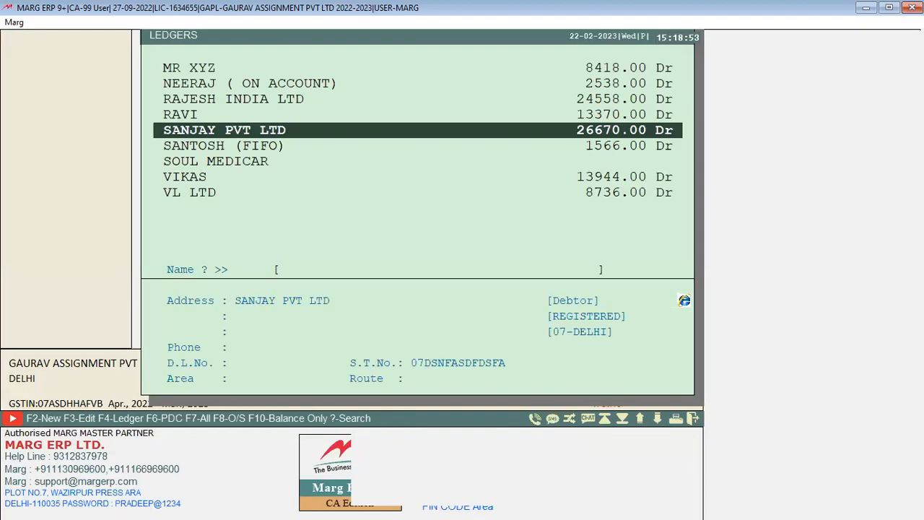
Leave the temporary limit entry and start a new sale bill for SANJAY PVT LTD dated 22-02-2023
key("Escape")
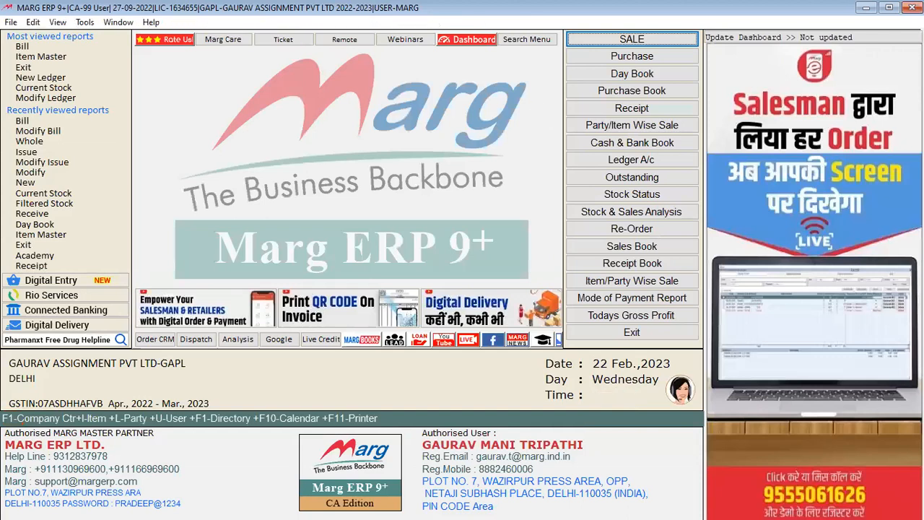
key("Return")
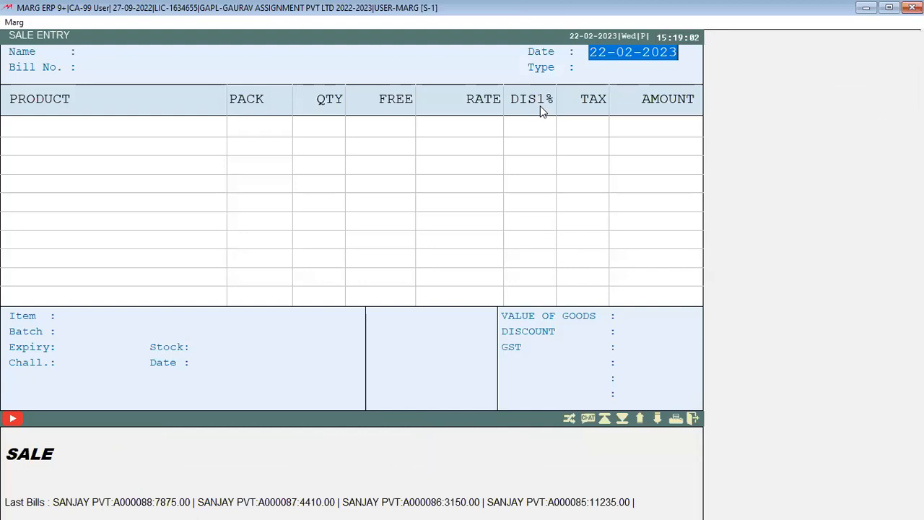
key("Return")
key("Return")
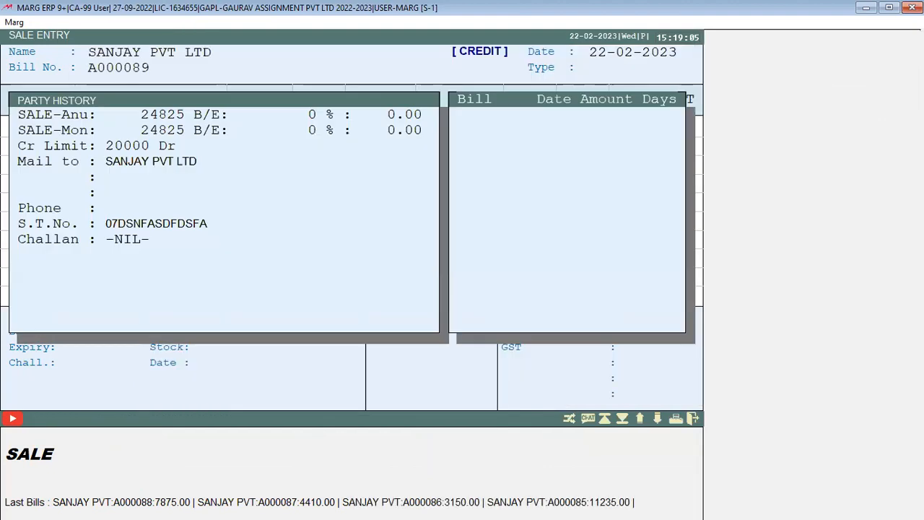
key("Return")
key("Return")
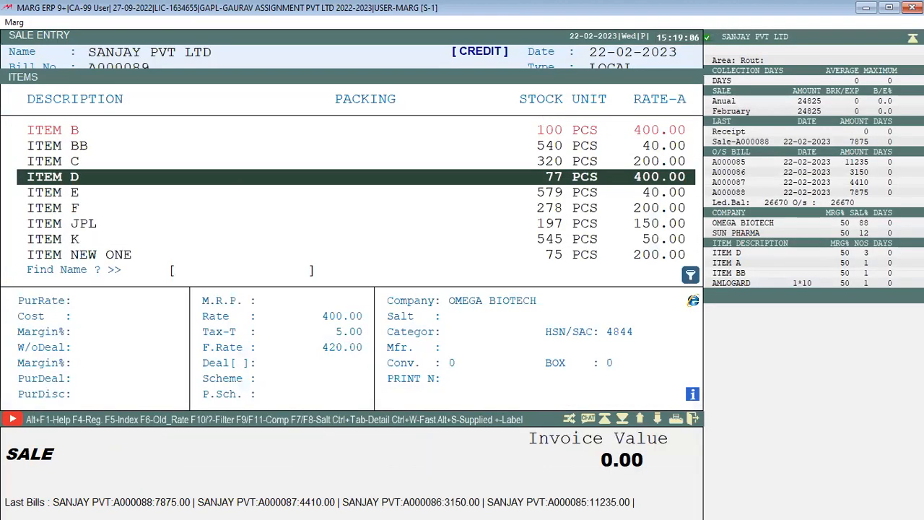
Add ITEM D with quantity 10 and ITEM E with quantity 10 from batch M001 to the bill
key("Return")
key("Return")
type("10")
key("Return")
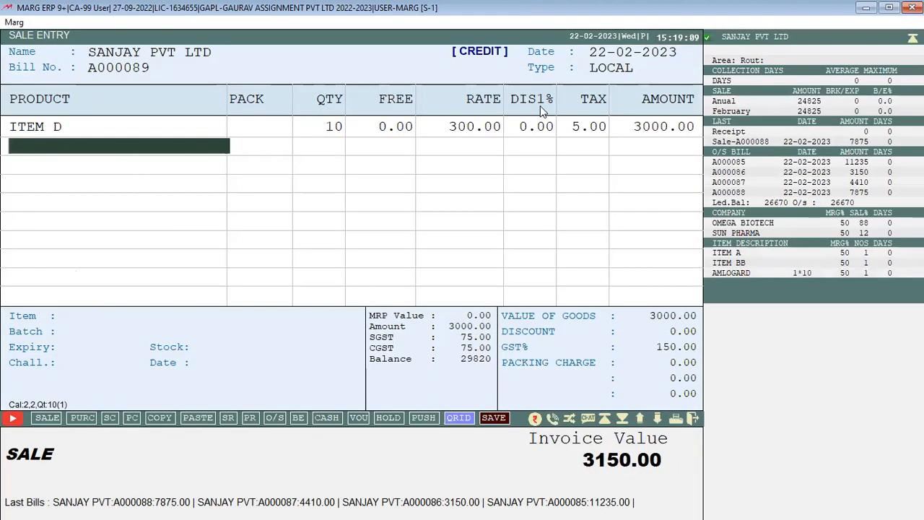
key("Return")
key("Down")
key("Return")
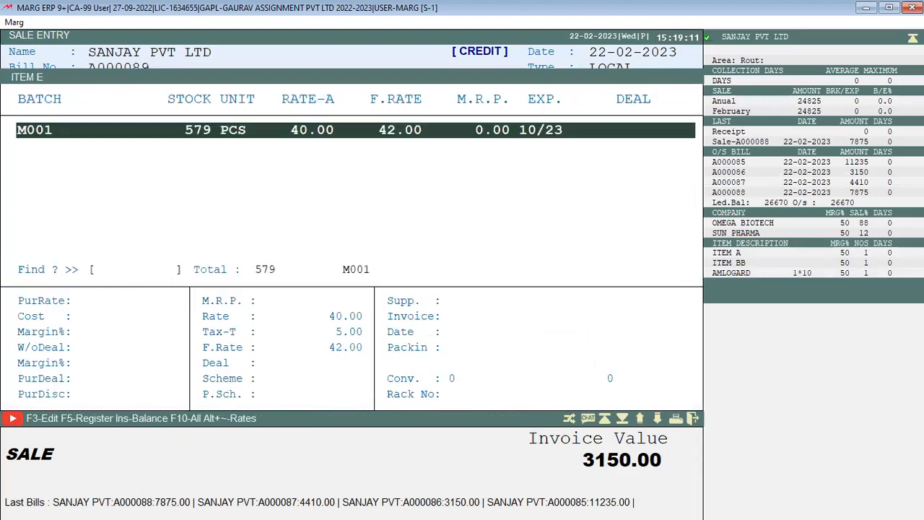
key("Return")
type("10")
key("Return")
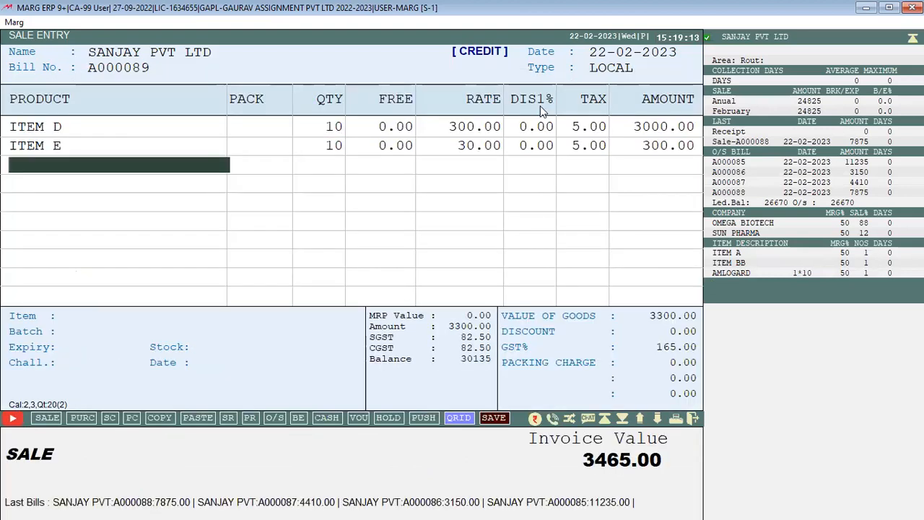
Add ITEM F with quantity 20 to the bill and end the product entry
key("Return")
key("Down")
key("Return")
type("20")
key("Return")
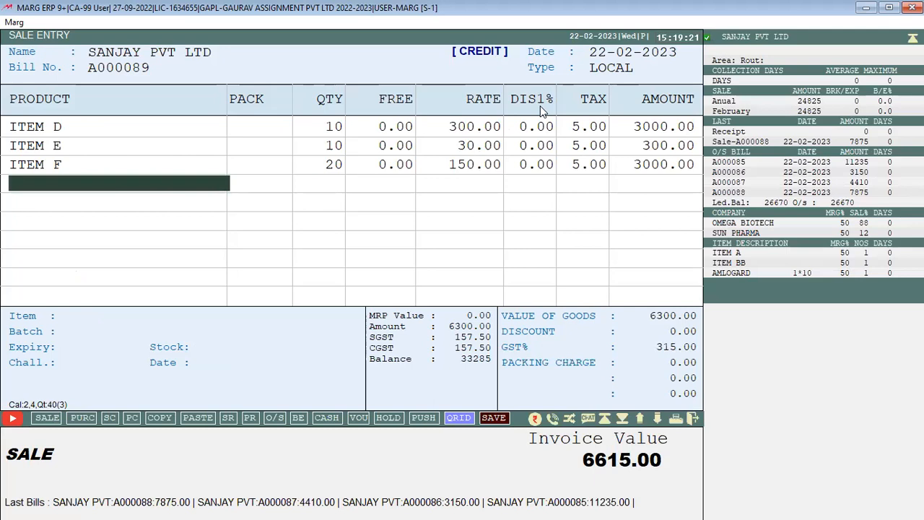
key("Escape")
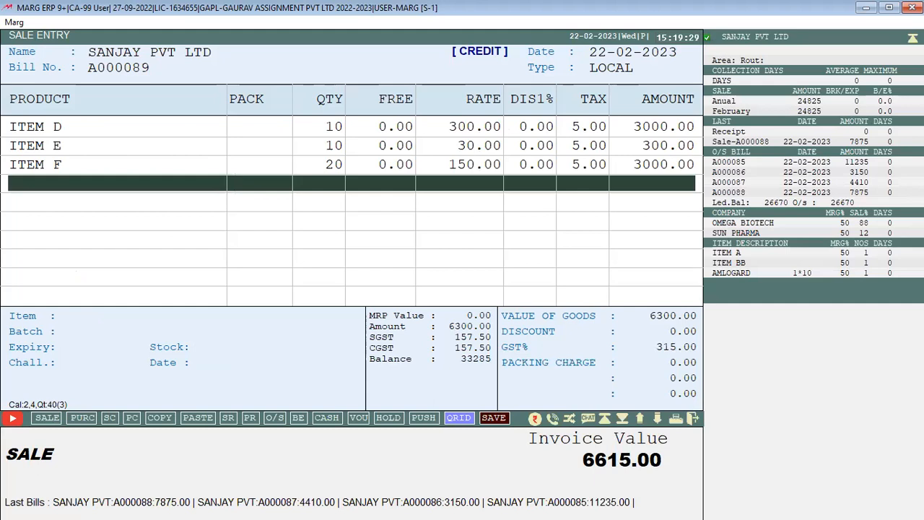
Save the bill without extra charges, adjusting its full amount as a new reference, and skip the printing
key("Return")
key("Return")
key("Return")
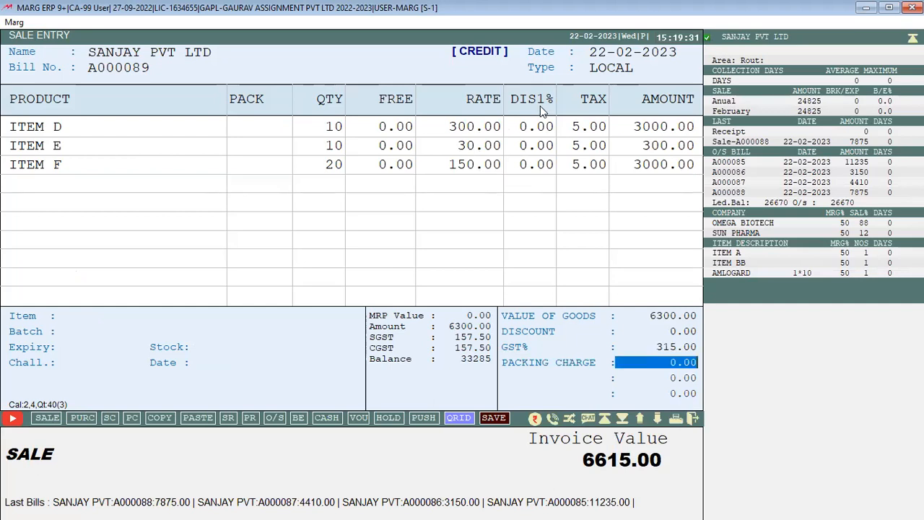
key("Return")
key("Return")
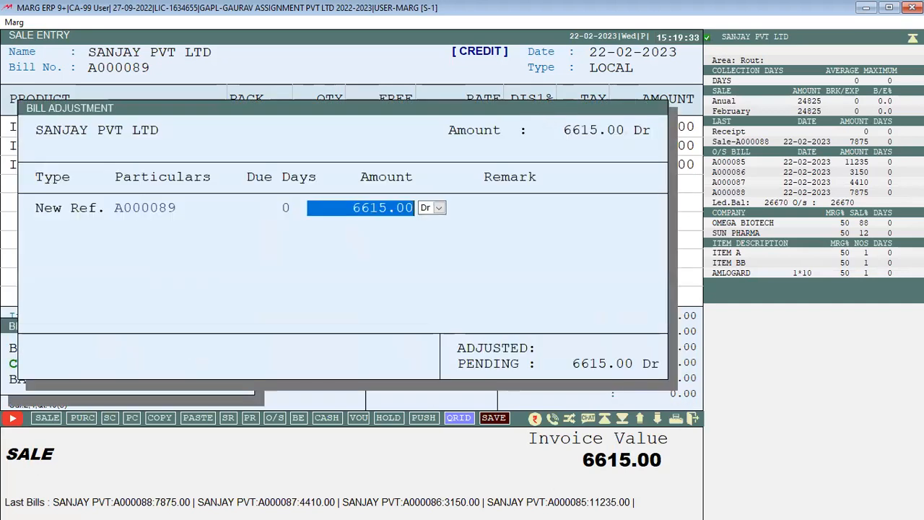
key("Return")
key("Return")
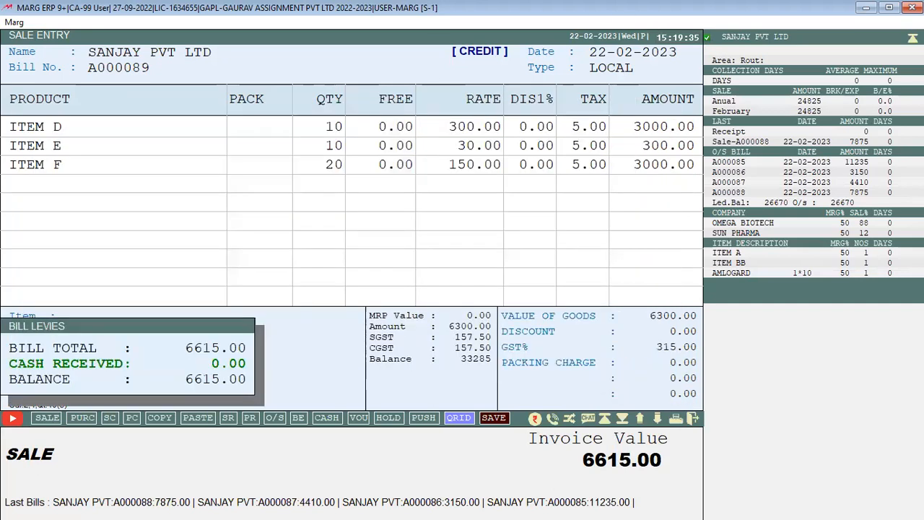
key("Escape")
key("Escape")
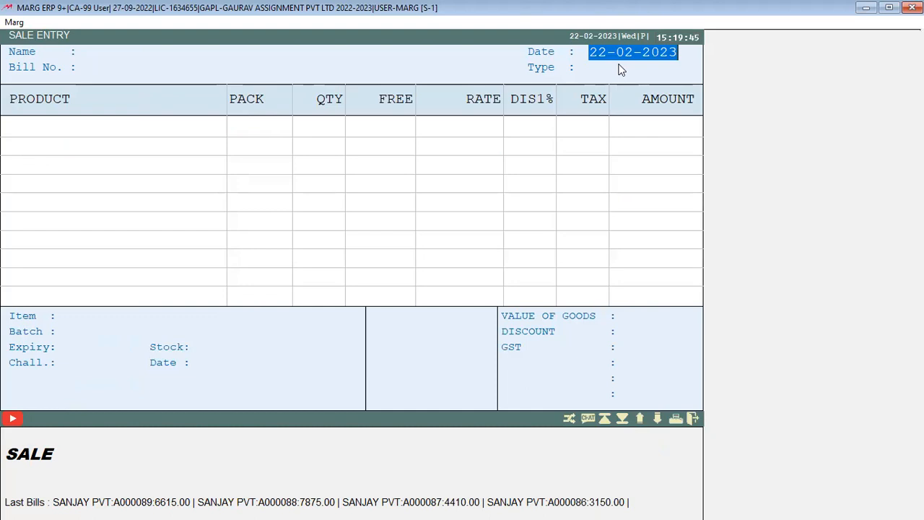
Try to start another sale bill for SANJAY PVT LTD, dismiss the credit limit alert and leave the sale entry
key("Return")
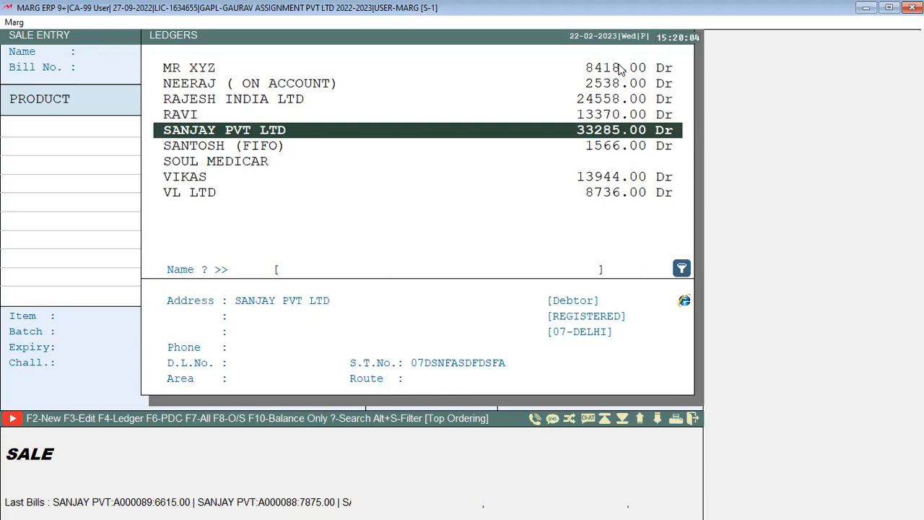
key("Down")
key("Down")
key("Down")
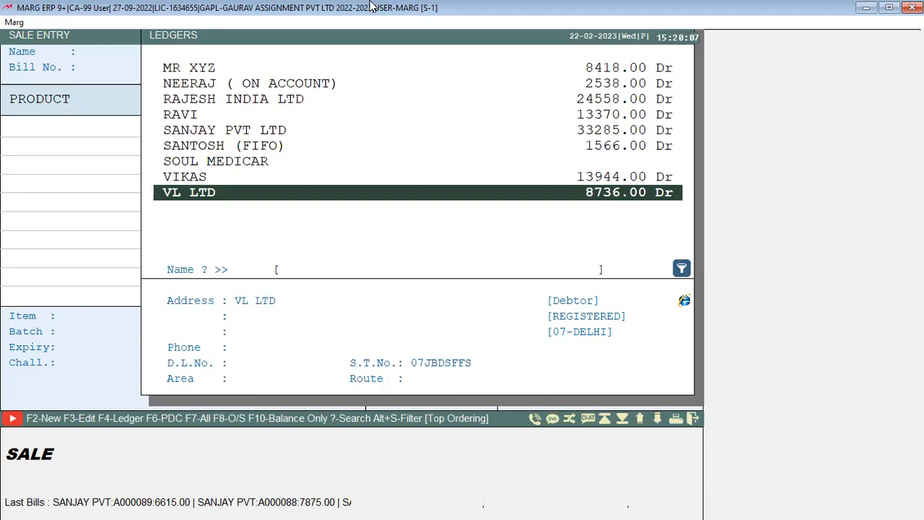
key("Up")
key("Up")
key("Up")
key("Up")
key("Down")
key("Up")
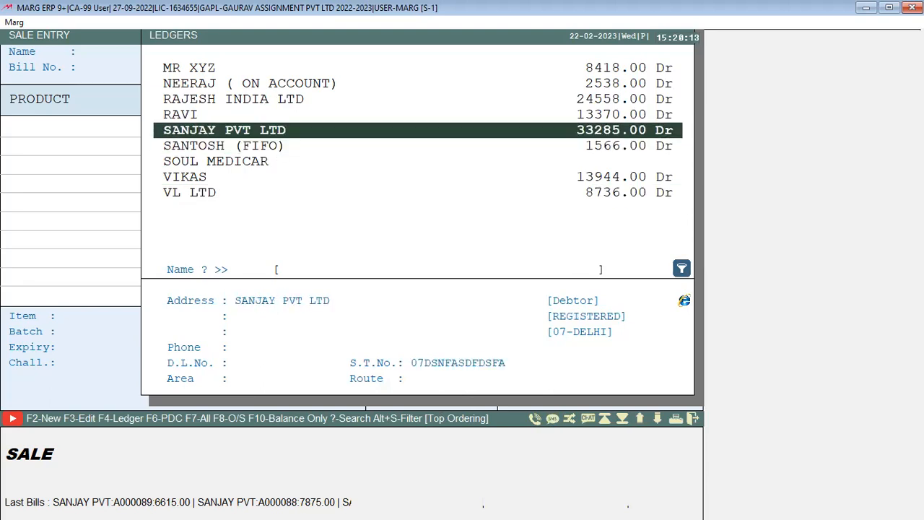
key("Return")
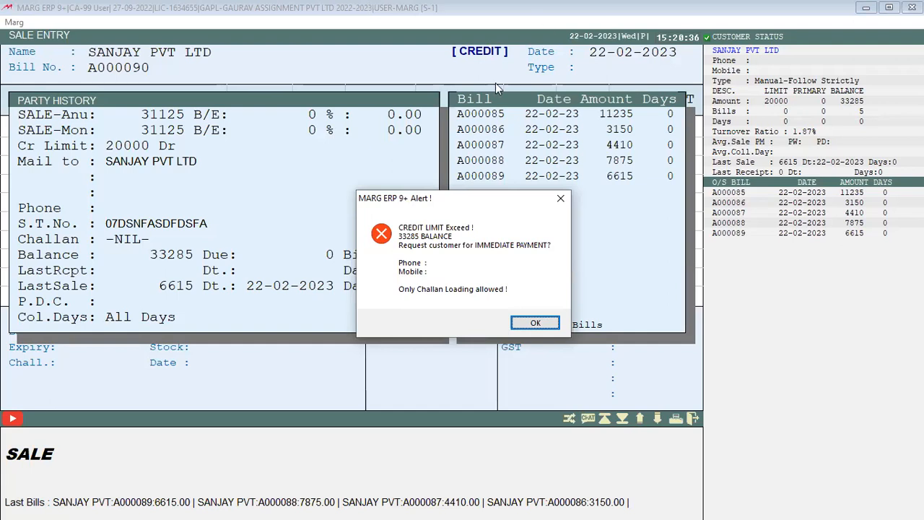
left_click(527, 326)
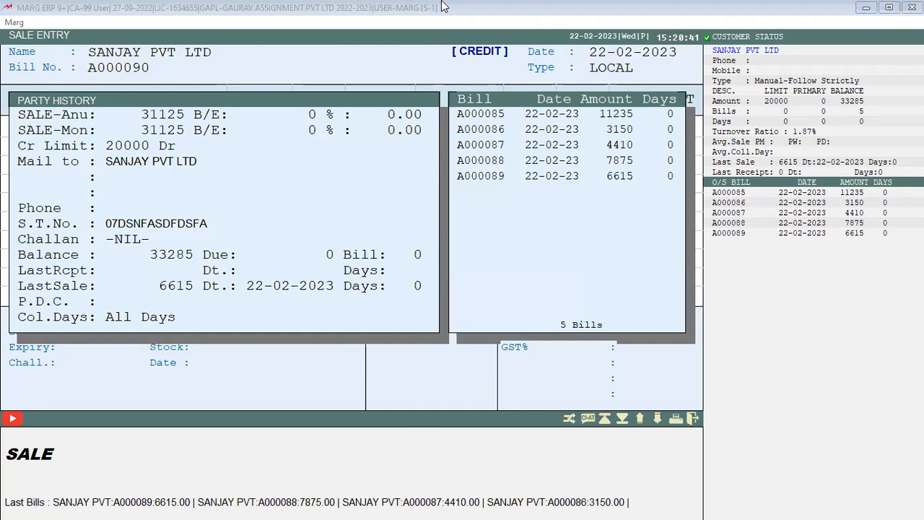
key("Escape")
Open the temporary limits and start a new entry of type Limit for SANJAY PVT LTD
key("alt")
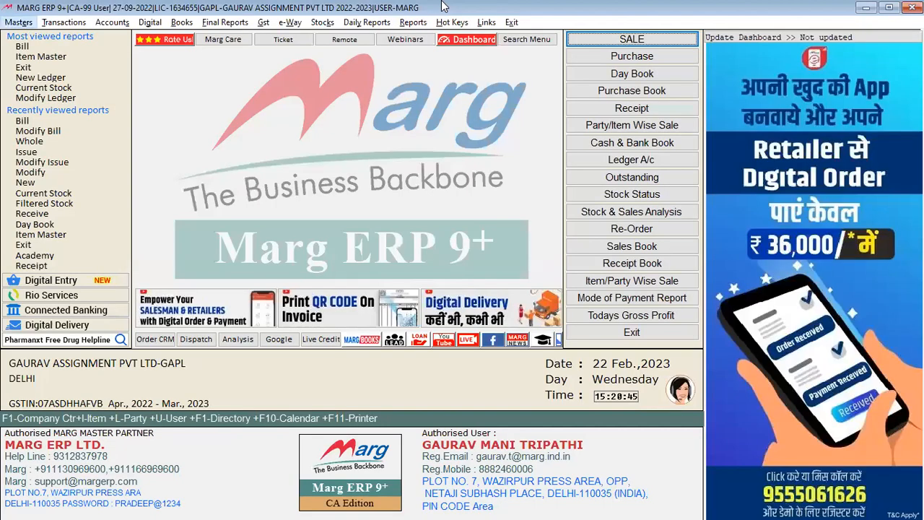
key("Down")
key("Down")
key("Down")
key("Down")
key("Down")
key("Down")
key("Down")
key("Down")
key("Down")
key("Down")
key("Down")
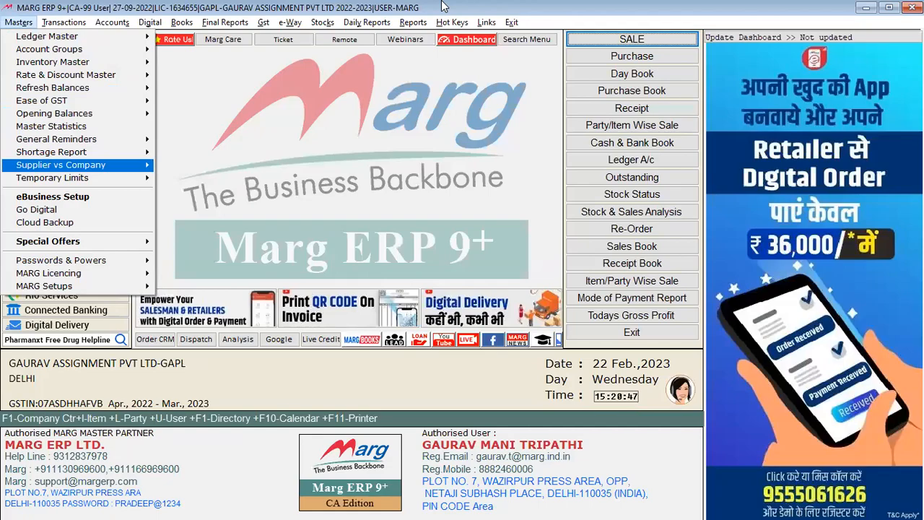
key("Down")
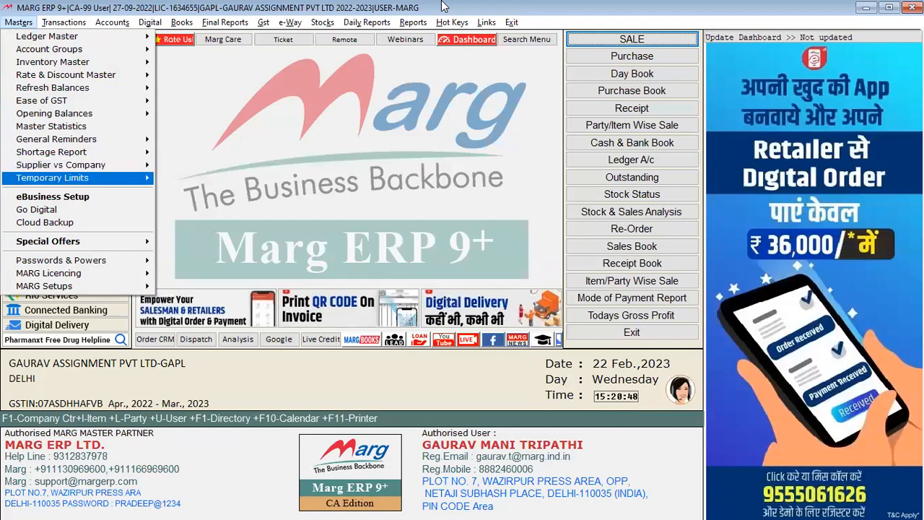
key("Return")
key("Return")
key("Return")
Choose Multiple for the temporary limit, accept 22-02-2023 as expiry, set its value to 10000, and close the list
key("Escape")
key("Down")
key("Return")
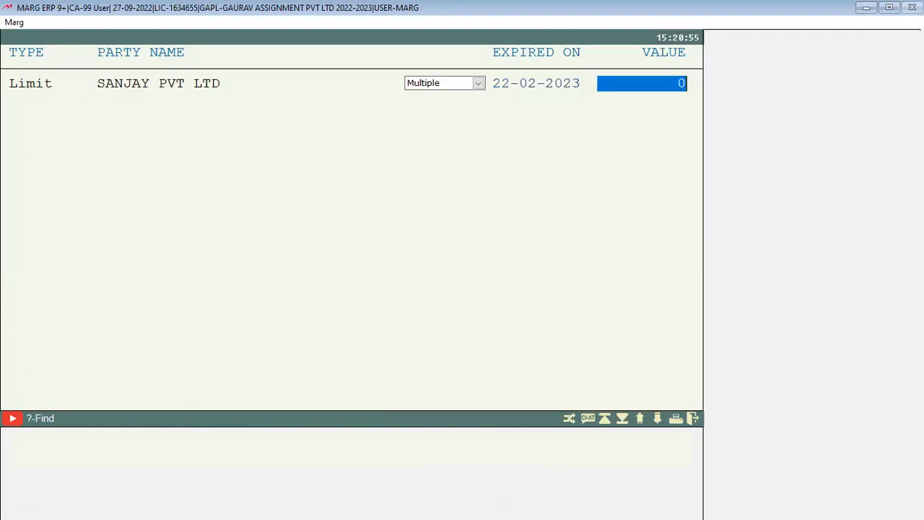
type("10000")
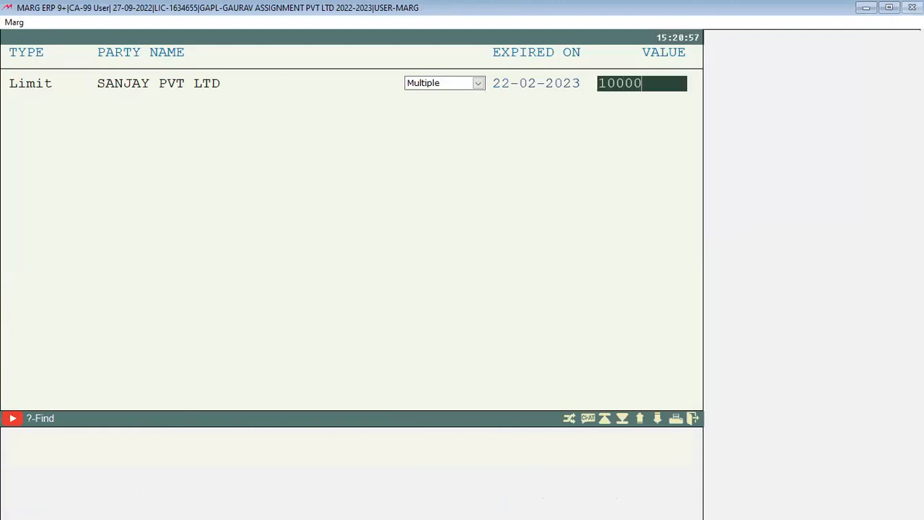
key("Return")
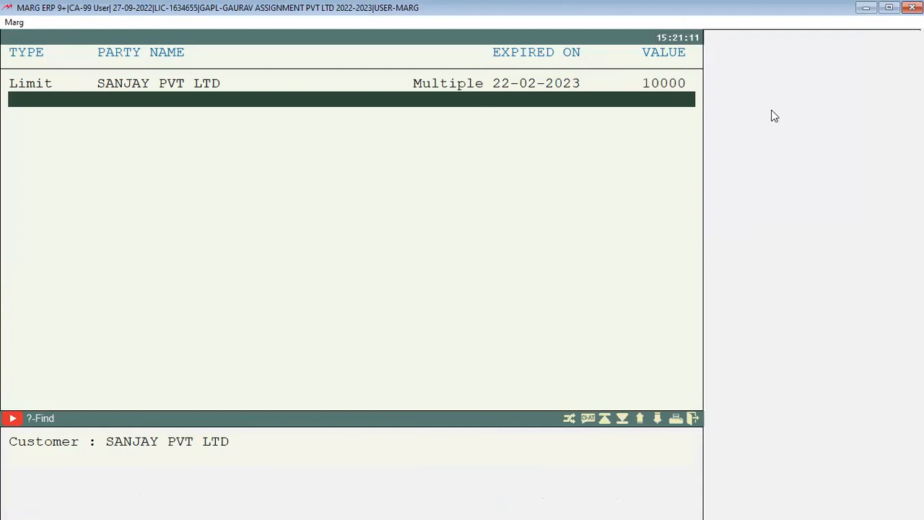
double_click(425, 82)
key("Escape")
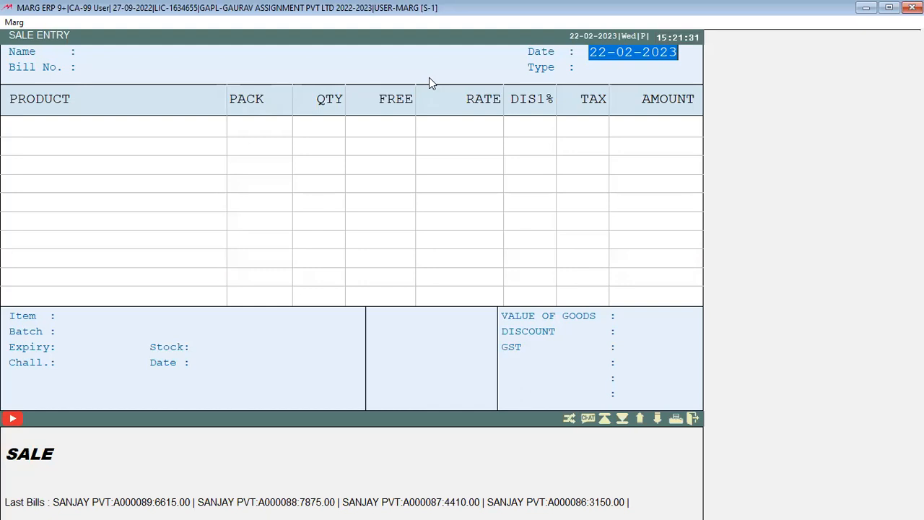
Start a new sale bill for SANJAY PVT LTD and add ITEM F with quantity 10
key("Return")
key("Return")
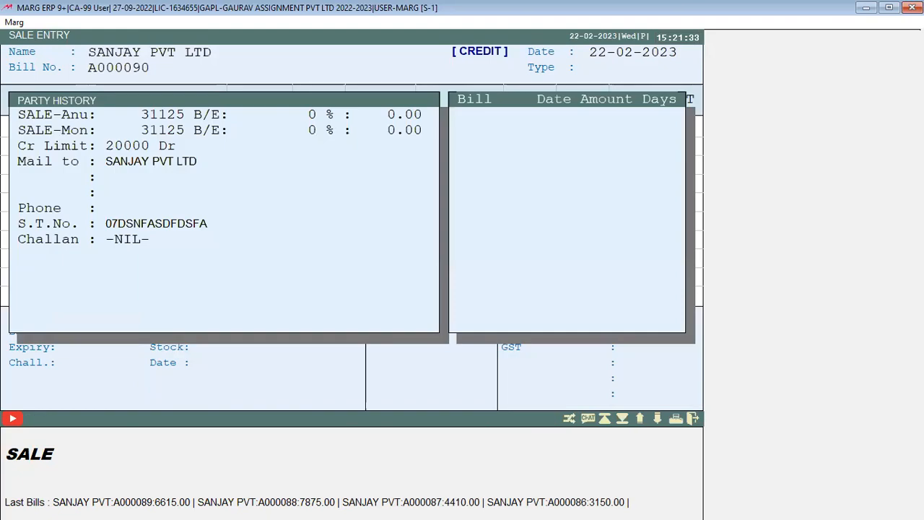
key("Return")
type("10")
key("Return")
Add ITEM JPL and ITEM K with quantity 10 each to the bill and end the product entry
key("Return")
key("Down")
key("Return")
type("10")
key("Return")
key("Return")
key("Down")
key("Return")
type("10")
key("Return")
key("Escape")
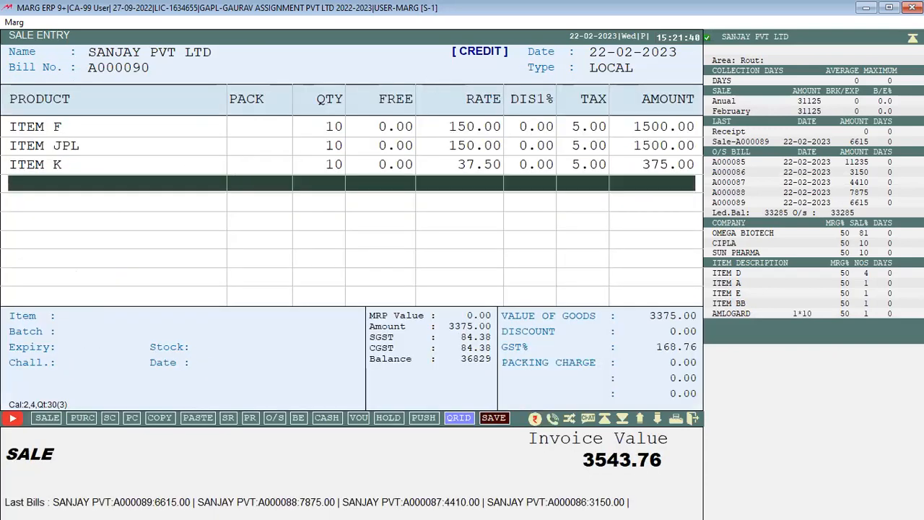
Save the bill for ITEM F, ITEM JPL and ITEM K without extra charges and skip the printing
key("Return")
key("Return")
key("Return")
key("Return")
key("Return")
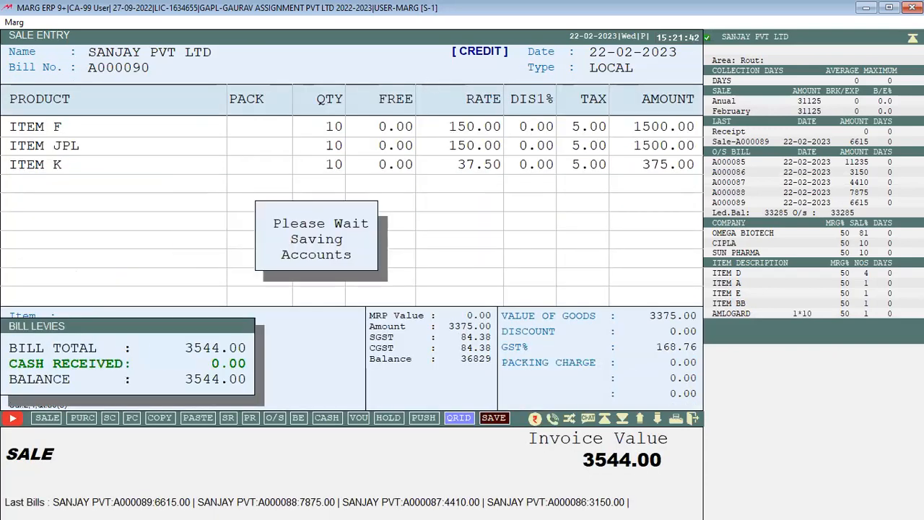
key("Return")
key("Return")
key("Return")
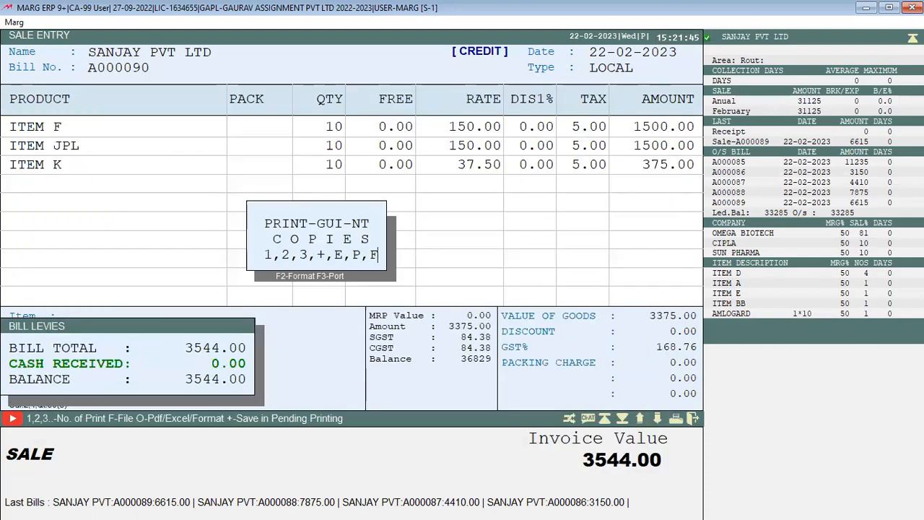
key("Escape")
Start another sale bill for SANJAY PVT LTD with 12 of ITEM K and 15 of ITEM NEW ONE
key("Return")
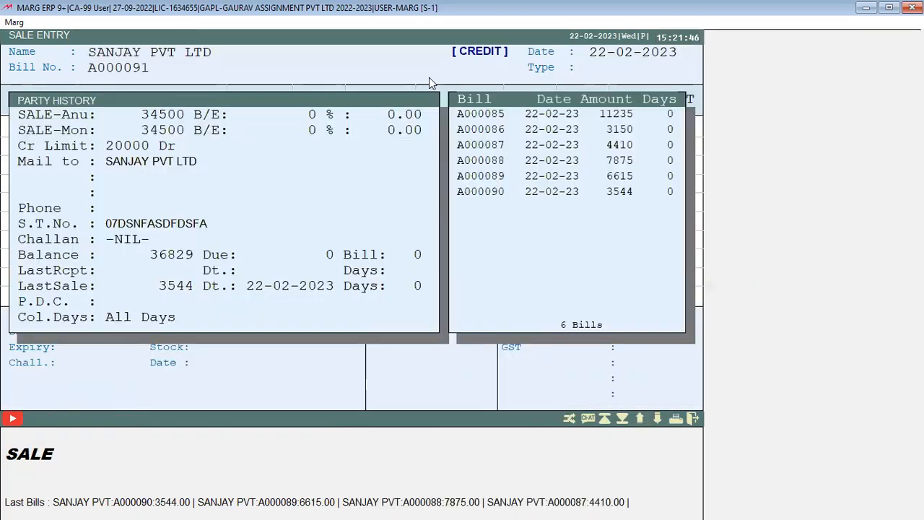
key("Return")
type("12")
key("Return")
key("Return")
key("Return")
type("15")
key("Return")
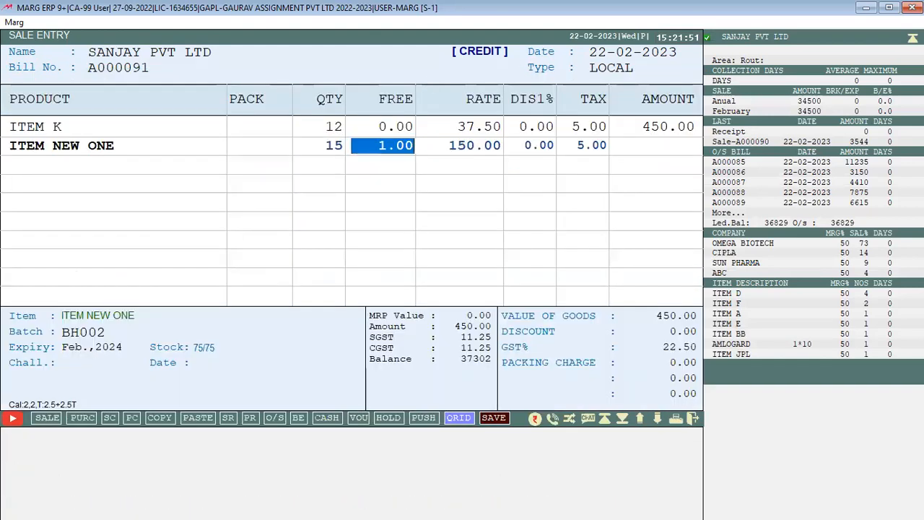
key("Return")
Add ITEM NEW TWO from batch LK0012 with quantity 10 to the bill and end the product entry
key("Return")
key("Down")
key("Return")
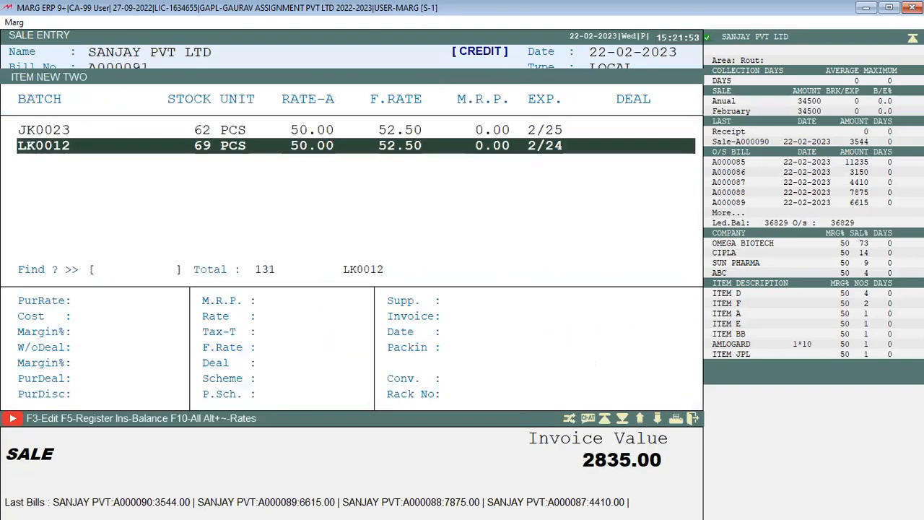
key("Return")
type("10")
key("Return")
key("Return")
key("Return")
key("Return")
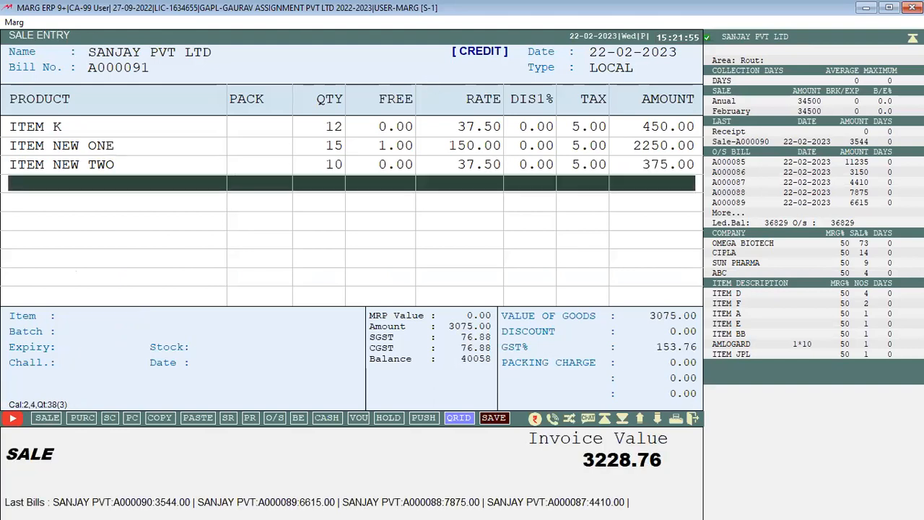
Save the bill for ITEM K, ITEM NEW ONE and ITEM NEW TWO, accepting its full amount as a new reference
key("Return")
key("Return")
key("Return")
key("Return")
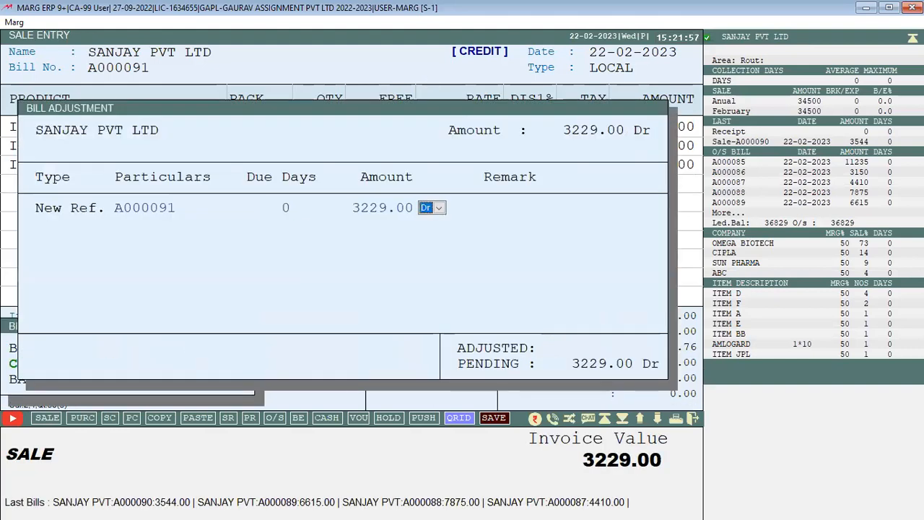
key("Return")
key("Return")
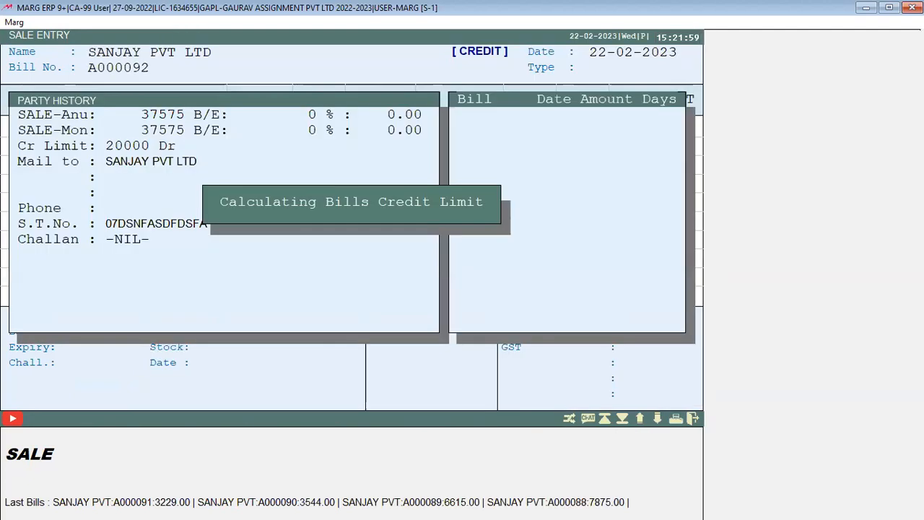
Add ITEM NEW TWO and ITEM Q from batch ASDF to the new SANJAY PVT LTD bill, quantity 10 each
key("Return")
key("Return")
key("Return")
type("10")
key("Return")
type("q")
key("Return")
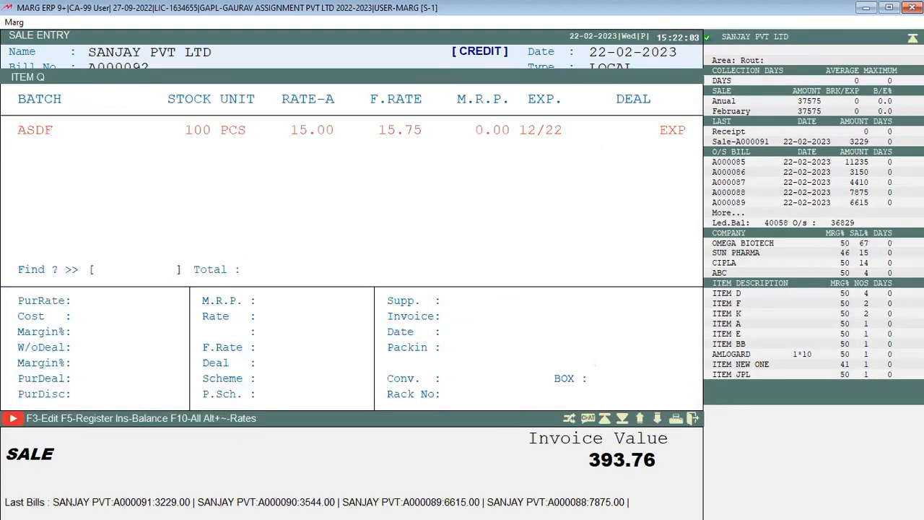
key("Return")
type("10")
key("Return")
Add ITEM RP from batch B002 with quantity 10 to the bill
key("Down")
key("Return")
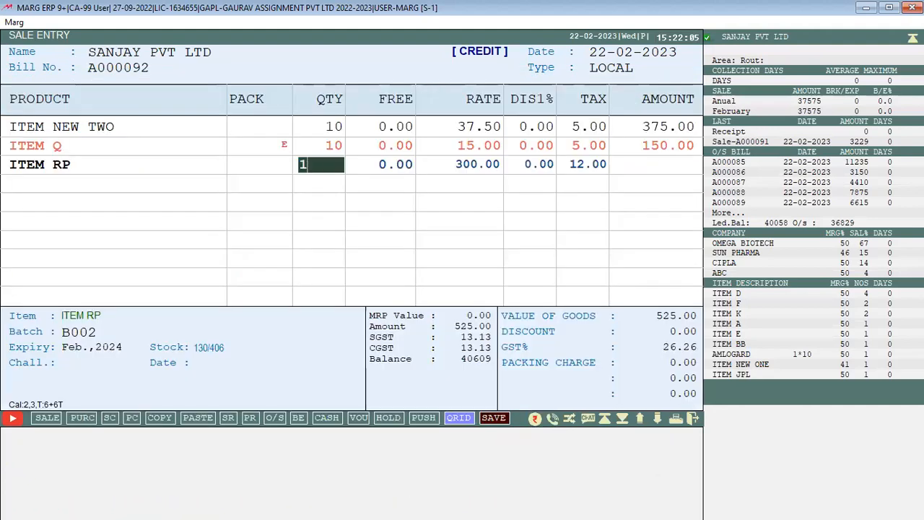
type("10")
key("Return")
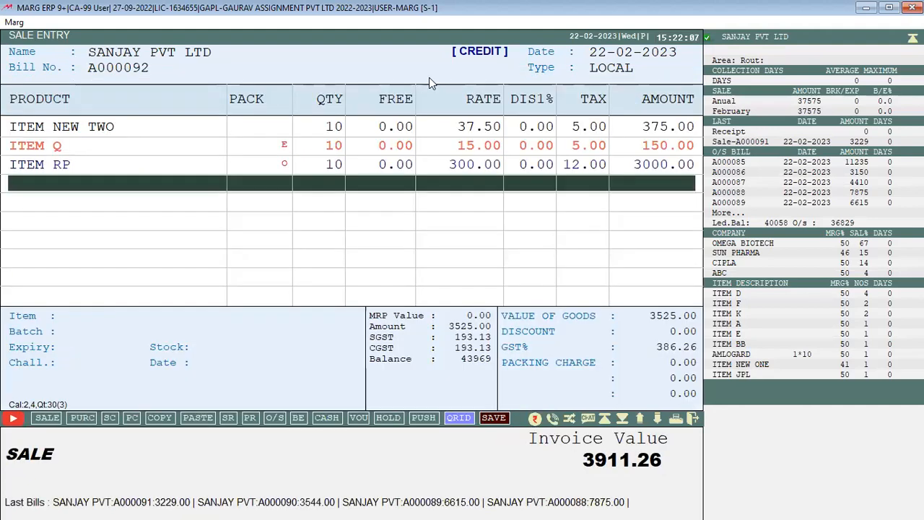
Add ITEM SB from batch DFGDF with quantity 10 and try to end the product entry
key("Down")
key("Return")
key("Return")
type("10")
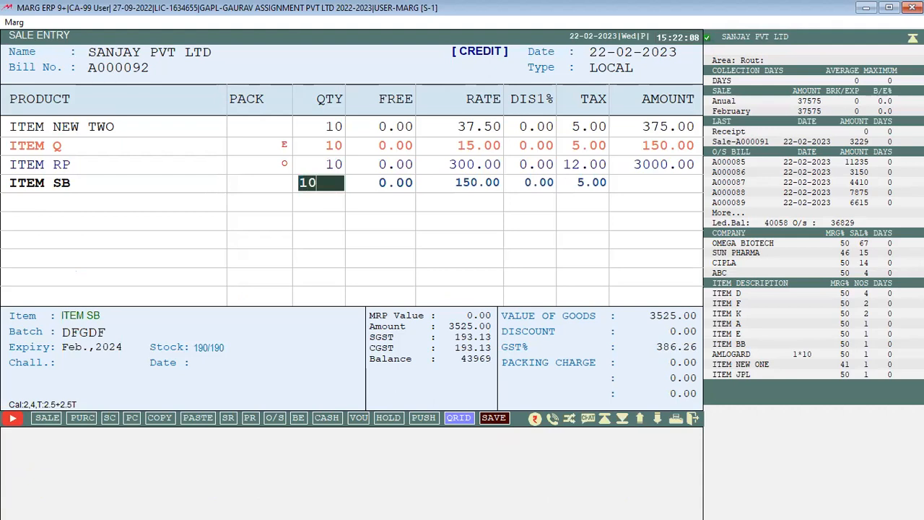
key("Return")
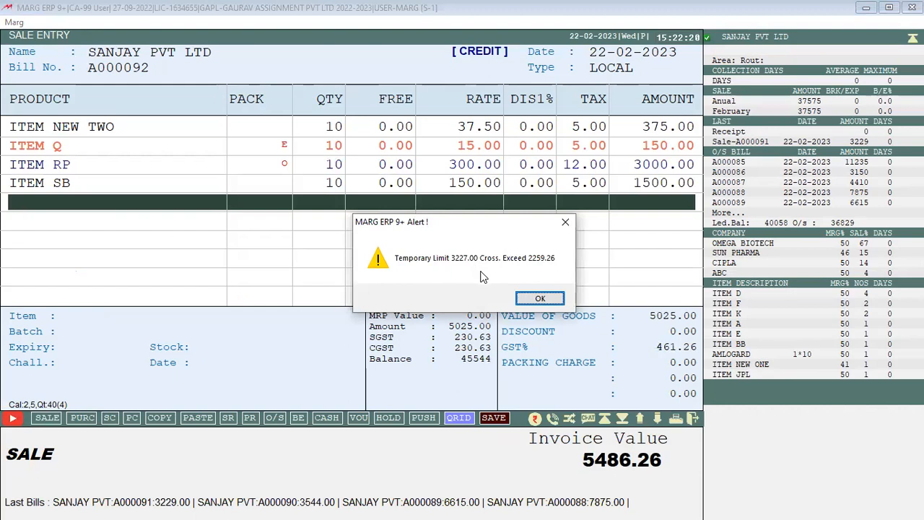
key("Return")
Delete the ITEM SB line from the bill
key("Escape")
key("n")
key("Up")
key("ctrl+d")
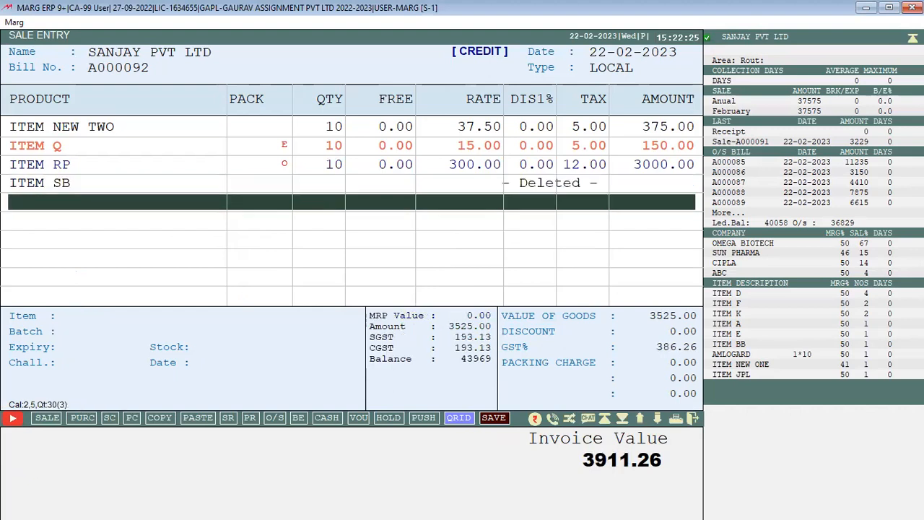
Reduce the quantity of ITEM RP to 5, keeping batch B002 and the same rate, discount and tax
key("Up")
key("Up")
key("Return")
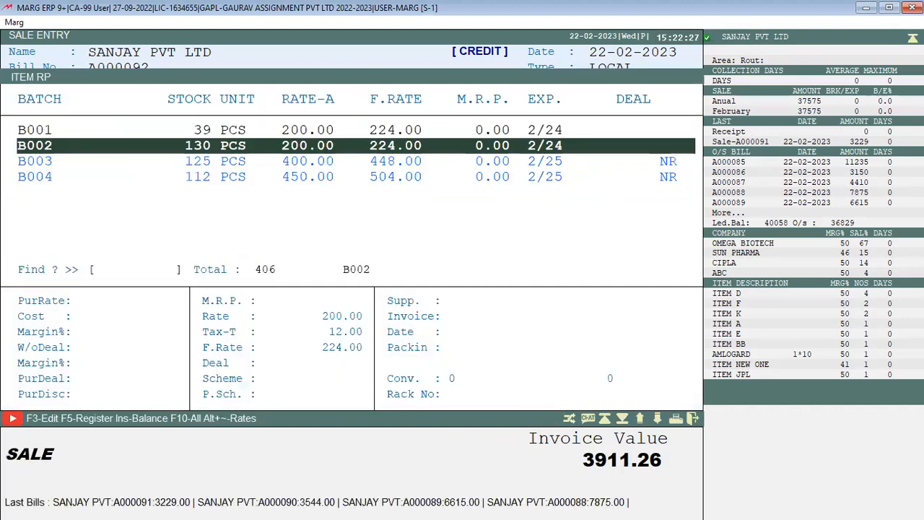
key("Return")
type("5")
key("Return")
key("Return")
key("Return")
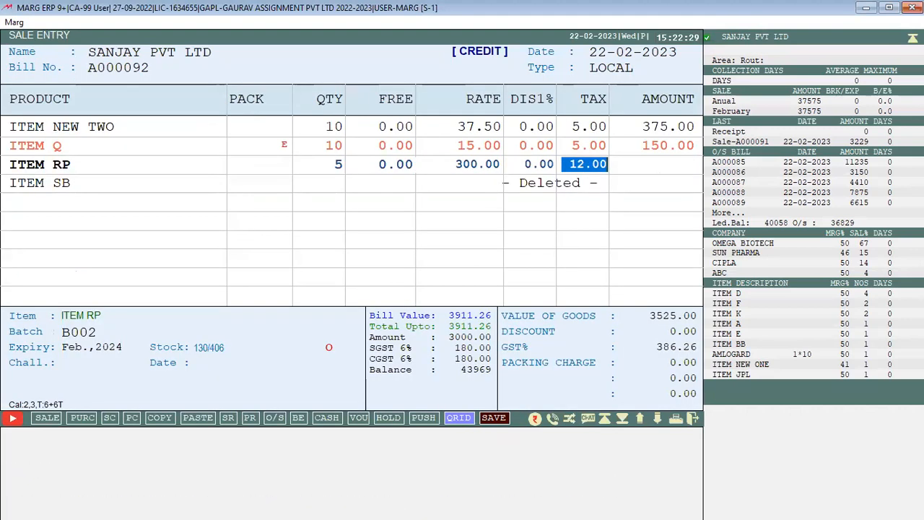
key("Return")
End the product entry and save the bill, accepting its full amount as a new reference, and return to the main screen
key("alt+p")
key("Escape")
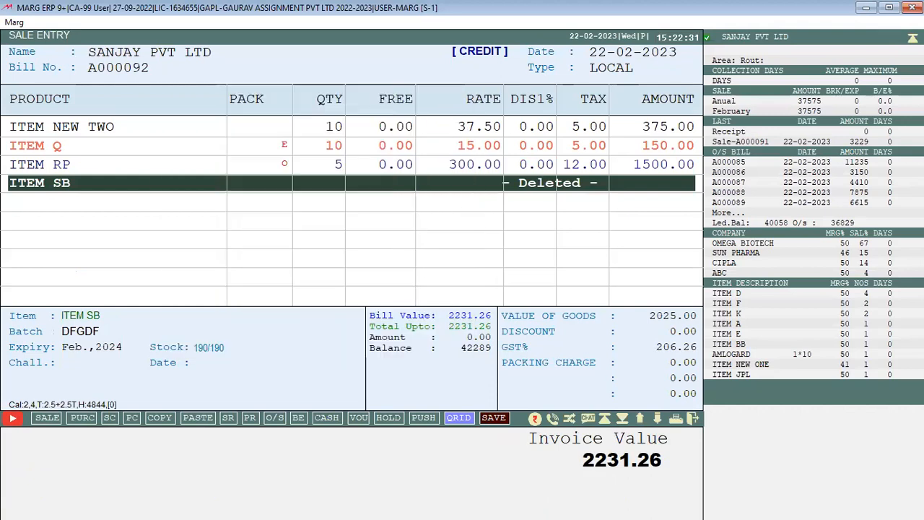
key("Down")
key("Escape")
key("Return")
key("Return")
key("Return")
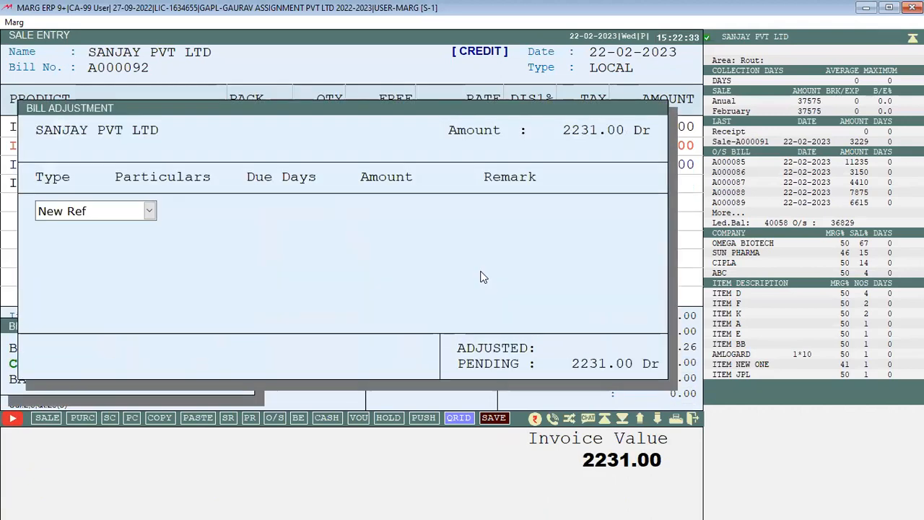
key("Return")
key("Return")
key("Escape")
Open the existing temporary limit entry of SANJAY PVT LTD for editing, up to its usage type
key("alt")
key("Down")
key("Down")
key("Down")
key("Down")
key("Down")
key("Down")
key("Down")
key("Down")
key("Down")
key("Down")
key("Down")
key("Down")
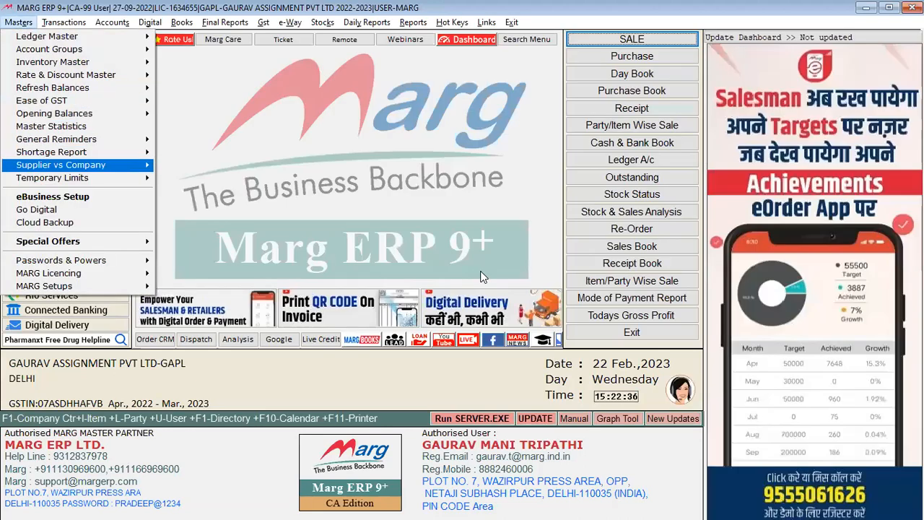
key("Right")
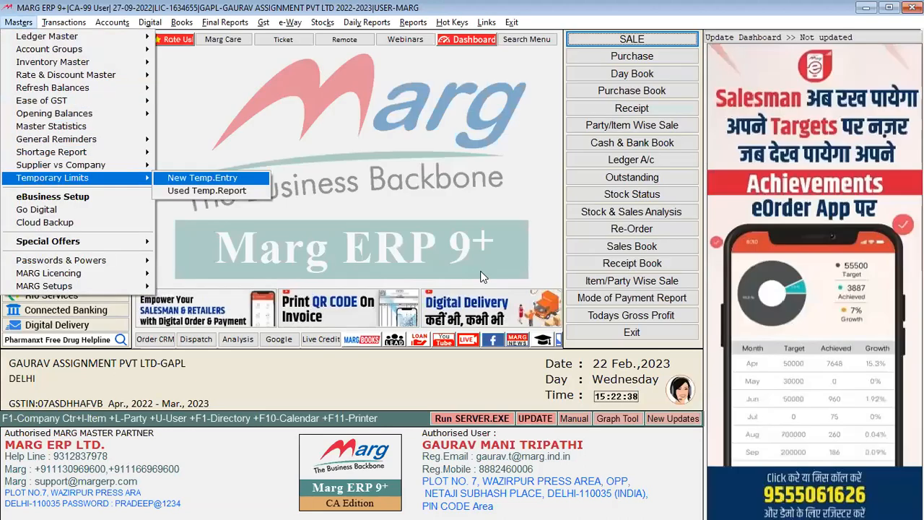
key("Return")
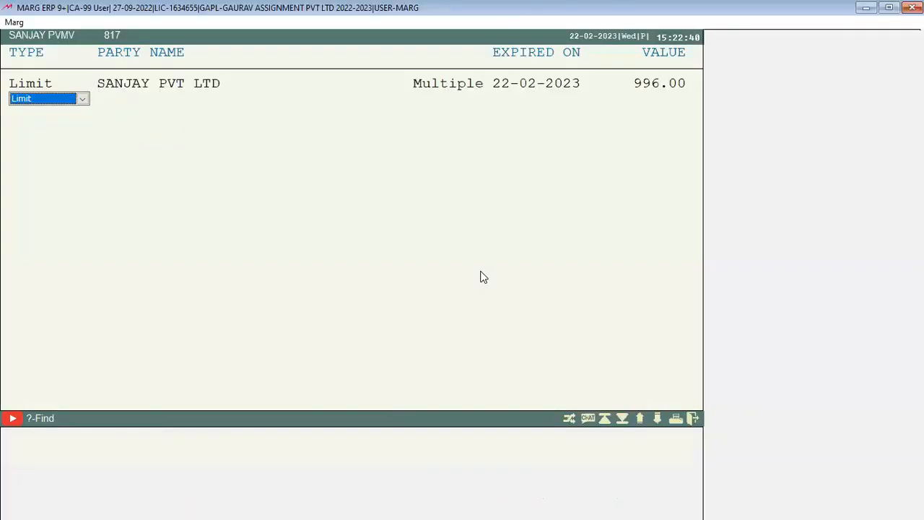
key("Return")
key("Return")
key("Return")
left_click(439, 83)
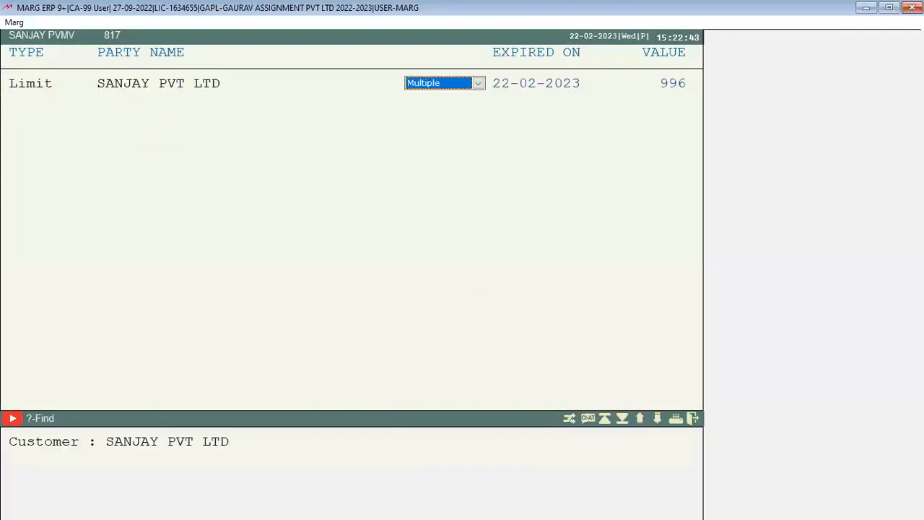
Switch the temporary limit's usage type to One Time and back to Multiple
key("alt+Down")
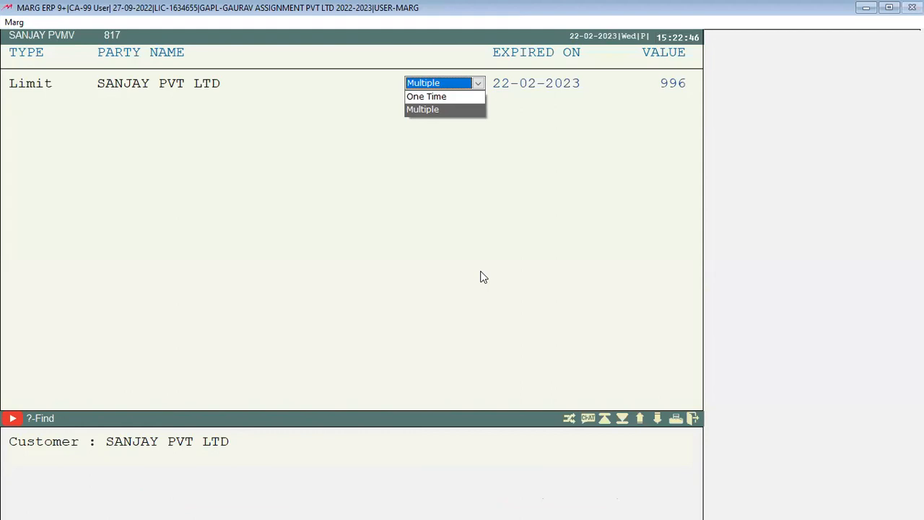
key("Return")
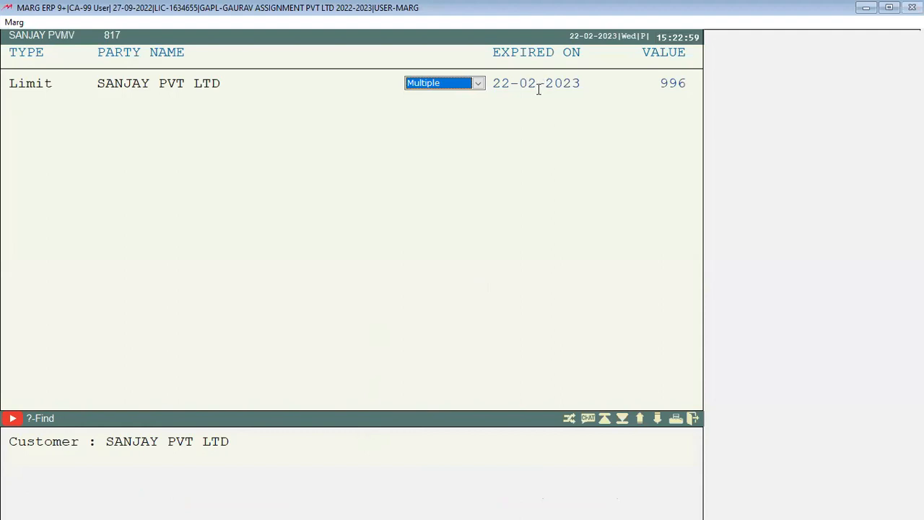
key("alt+Down")
key("Up")
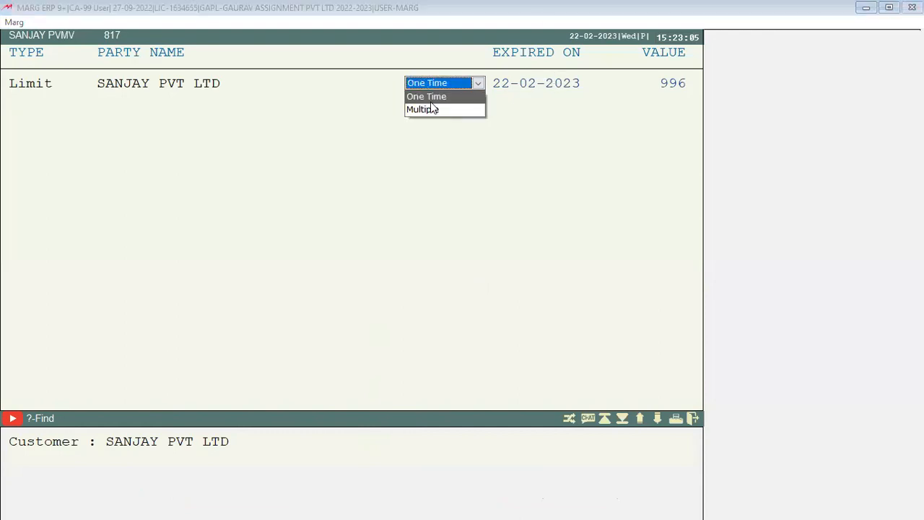
key("Return")
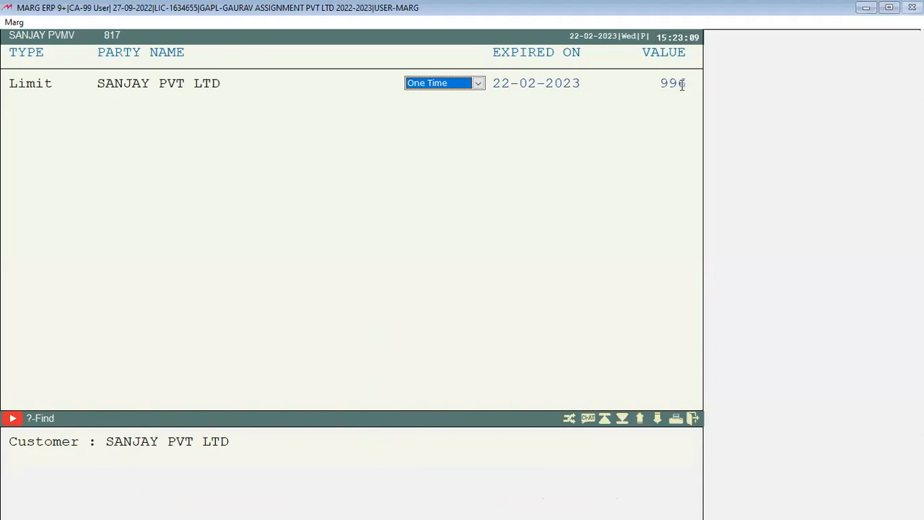
key("alt+Down")
key("Down")
key("Return")
key("Return")
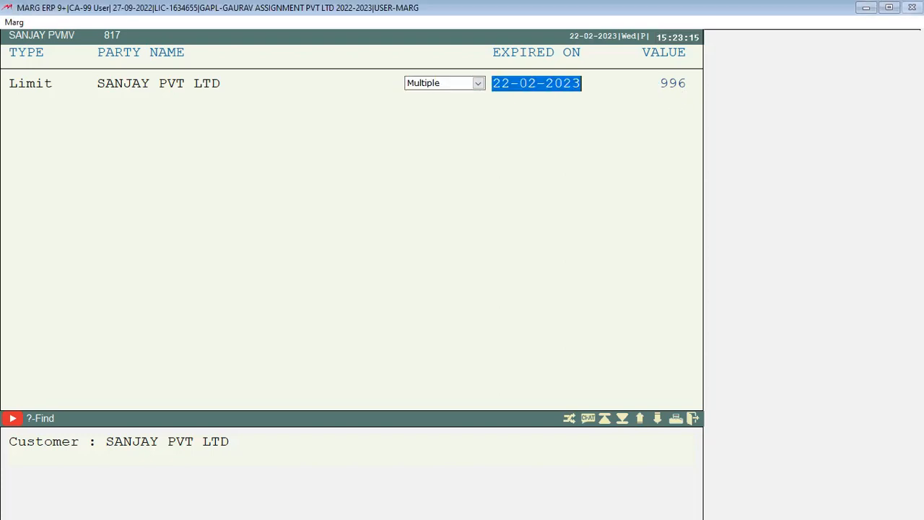
Try to set the temporary limit's expiry date to 23-02 and leave the entry screen
type("23-02")
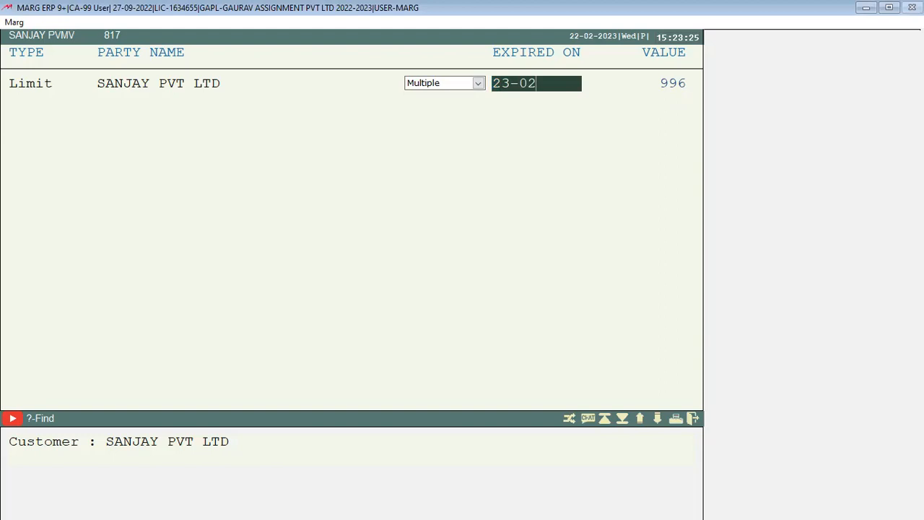
key("Return")
key("Escape")
key("Escape")
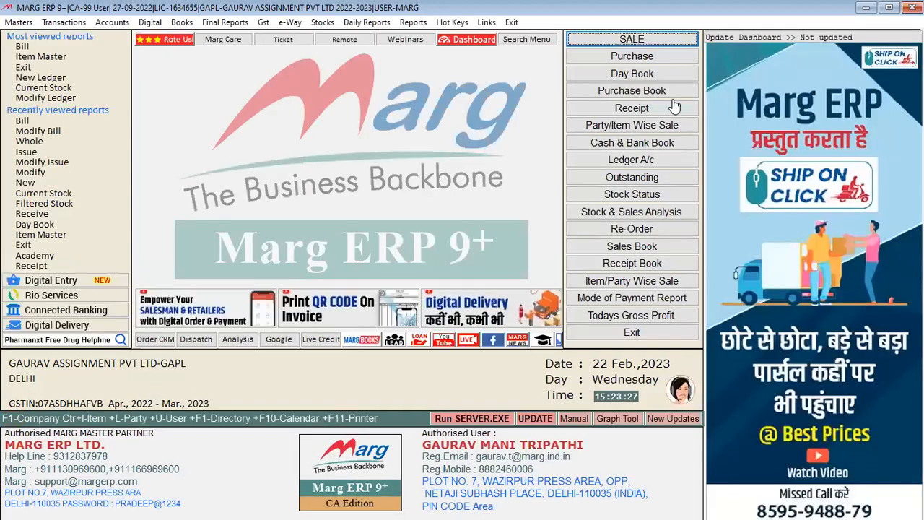
Open the report of used temporary limits
key("alt+m")
key("Down")
key("Down")
key("Down")
key("Down")
key("Down")
key("Down")
key("Down")
key("Down")
key("Down")
key("Down")
key("Down")
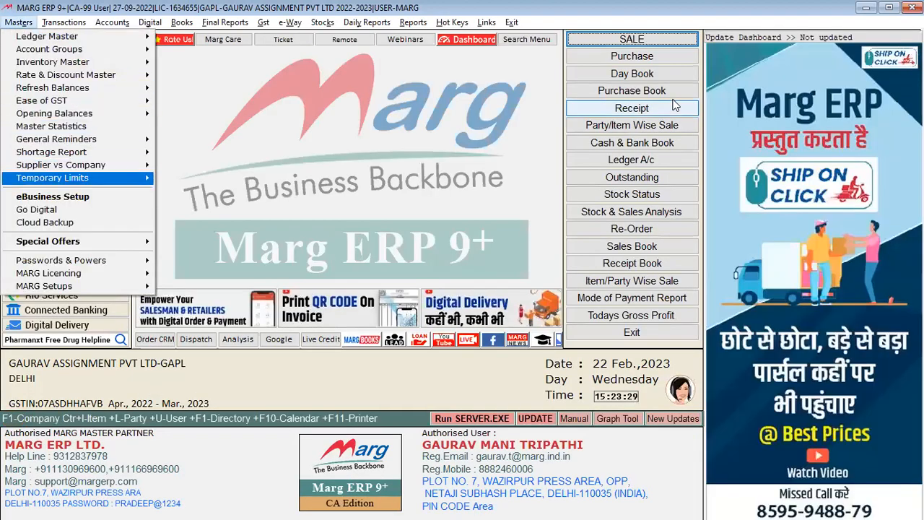
key("Right")
key("Down")
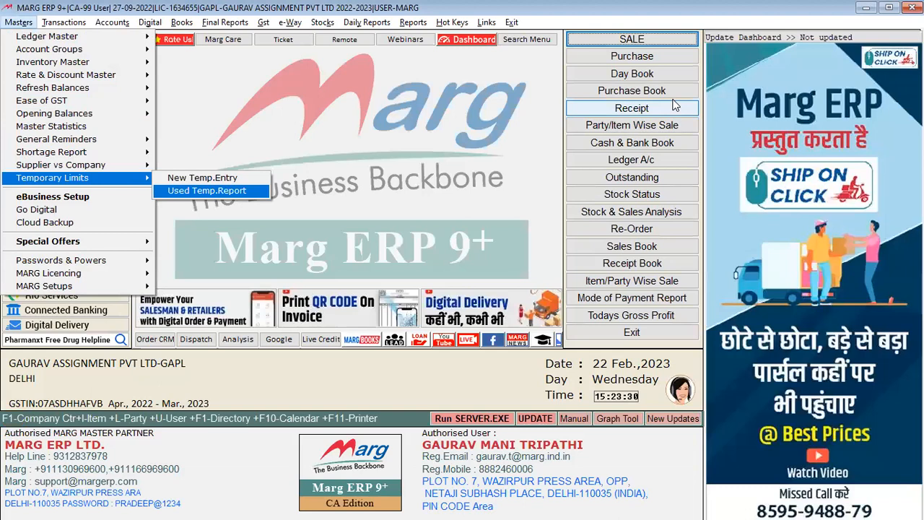
key("Return")
key("Return")
Examine the used limits of SANJAY PVT LTD, including the user, bill number, bill date and bill value columns
key("Down")
key("Down")
key("Down")
key("Down")
key("Down")
key("Down")
key("Down")
key("Down")
key("Down")
key("Down")
key("Down")
key("Down")
key("Down")
key("Down")
key("Down")
key("Down")
key("Down")
key("Down")
key("Down")
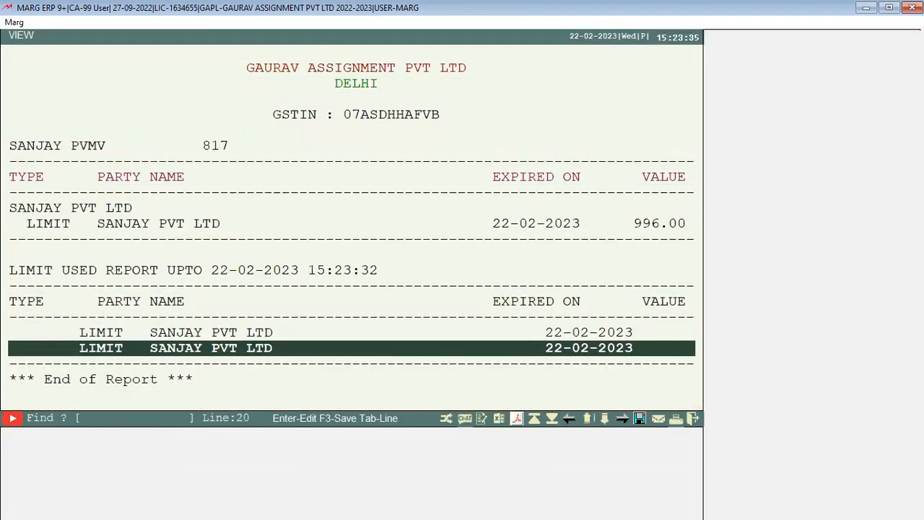
key("Down")
key("Down")
key("Down")
key("Down")
key("Down")
key("Down")
key("Right")
key("Right")
key("Right")
key("Right")
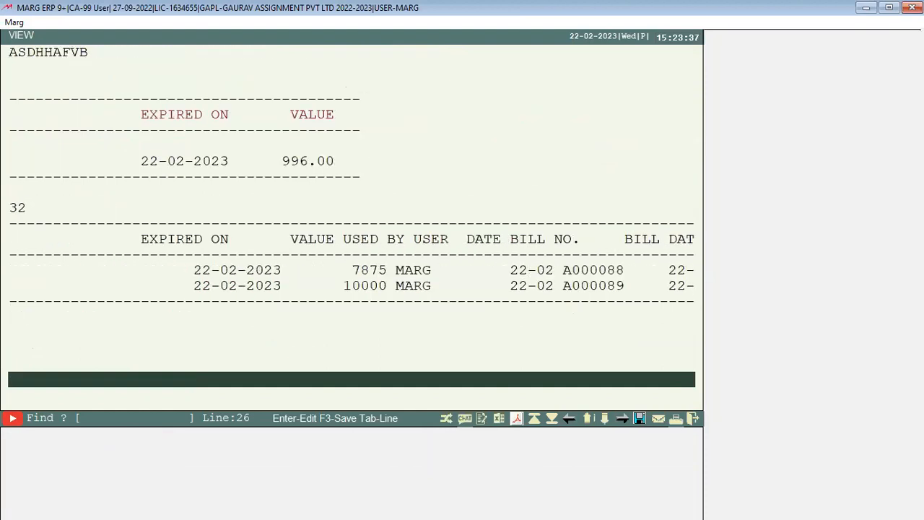
key("Right")
key("Right")
key("Right")
key("Right")
key("Up")
key("Up")
key("Up")
key("Up")
key("Up")
key("Up")
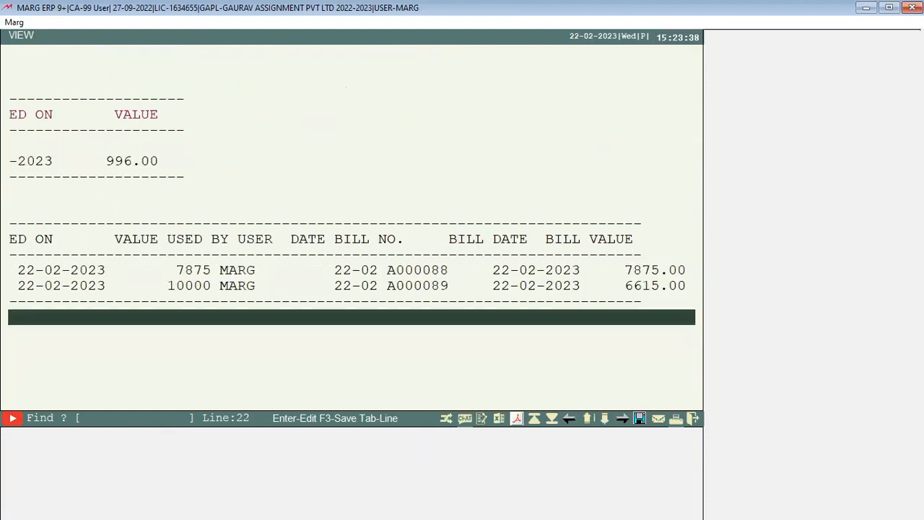
key("Up")
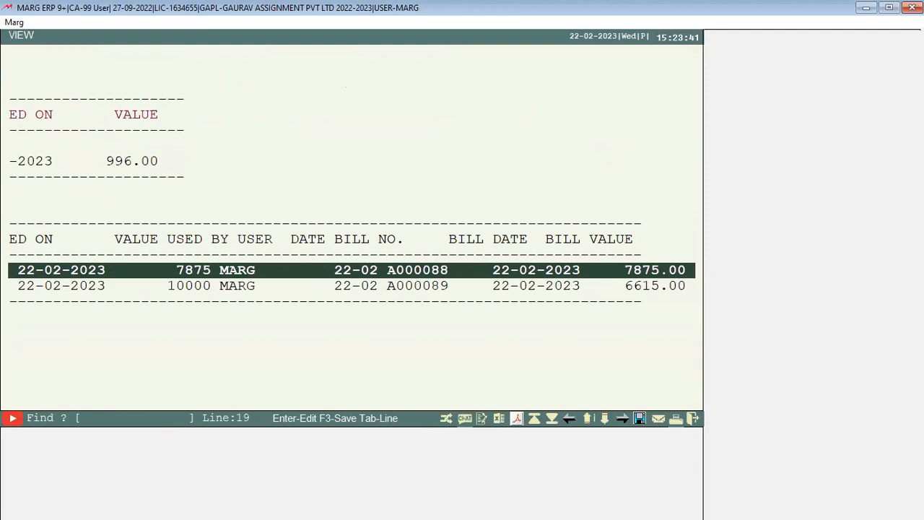
Examine the pending temporary limit entry of SANJAY PVT LTD in the upper section of the report
key("Left")
key("Left")
key("Left")
key("Left")
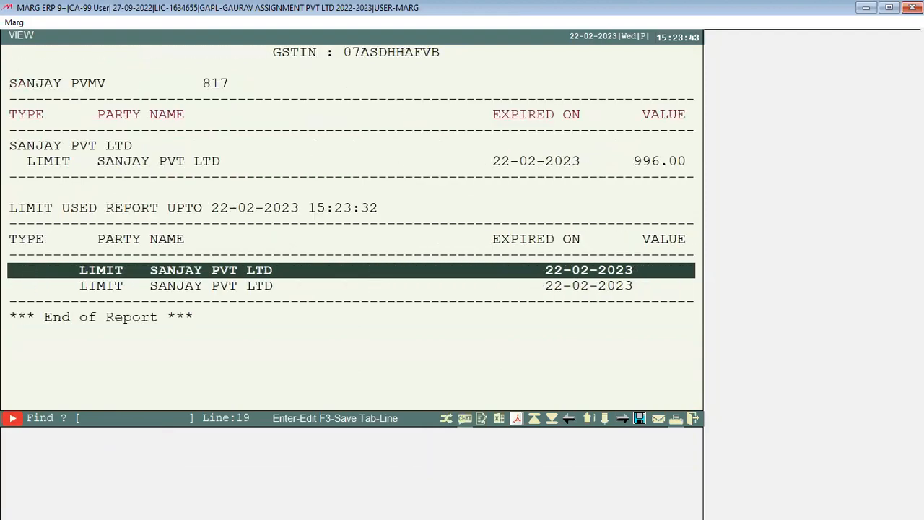
key("Up")
key("Up")
key("Up")
key("Up")
key("Up")
key("Up")
key("Up")
key("Up")
key("Down")
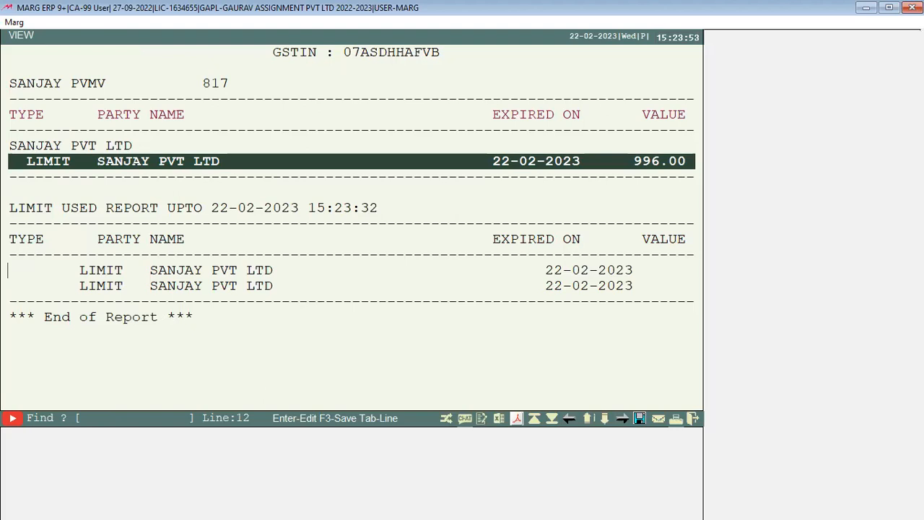
Close the report and open SANJAY PVT LTD's other details for editing from the sale entry's ledger list
key("Escape")
key("Escape")
left_click(668, 106)
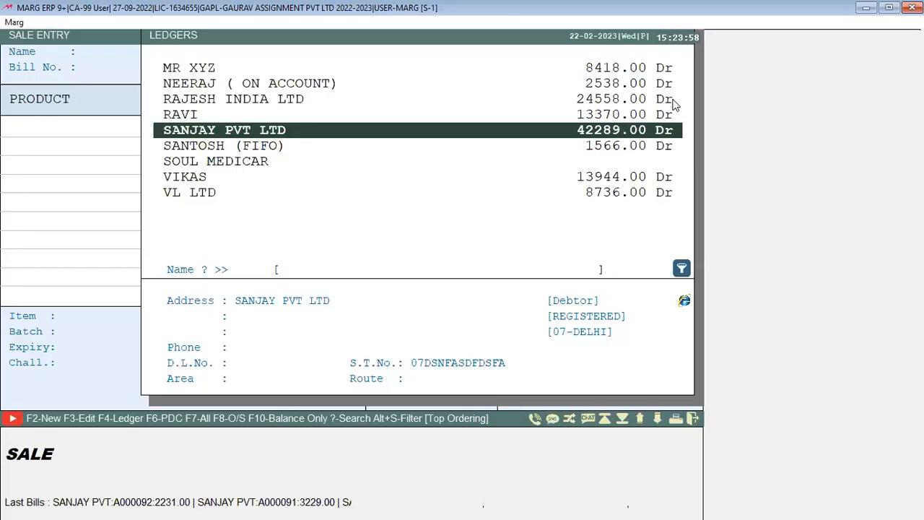
key("F3")
key("Down")
key("Return")
key("Return")
key("Return")
key("Return")
key("Return")
key("Return")
key("Return")
key("Return")
key("Return")
key("Return")
key("Return")
key("Return")
key("Return")
key("Return")
key("Return")
key("Return")
key("Return")
key("Return")
key("Return")
key("Return")
key("Return")
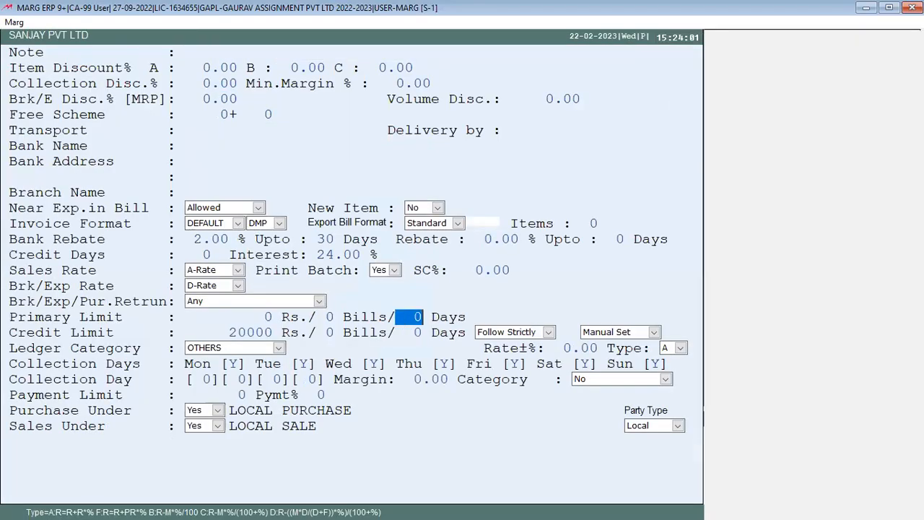
Try a strictly followed credit limit of 100000 Rs. for SANJAY PVT LTD and leave the form without saving
key("Return")
type("100000")
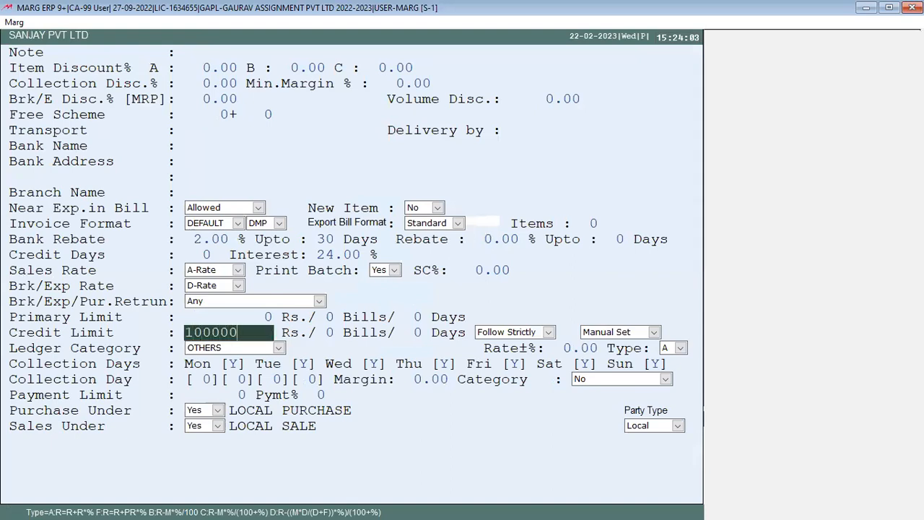
key("Return")
key("Return")
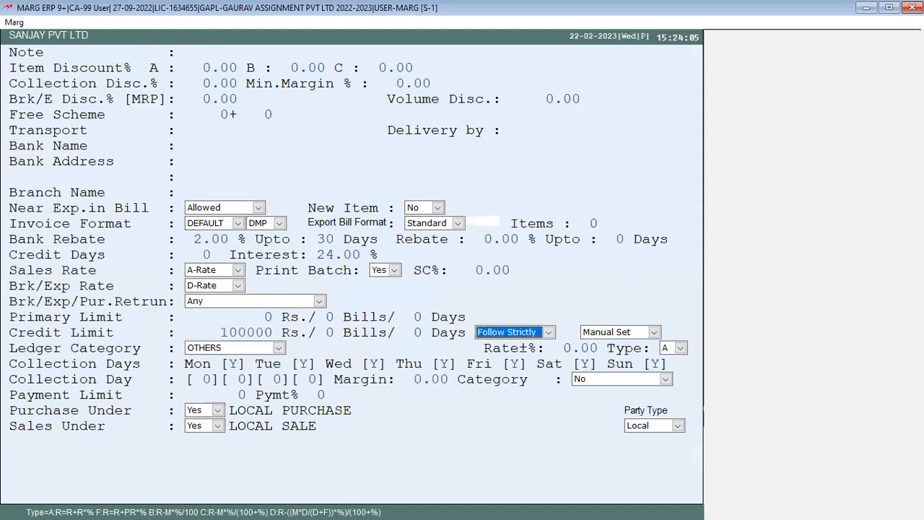
key("Up")
key("Up")
key("Up")
key("Up")
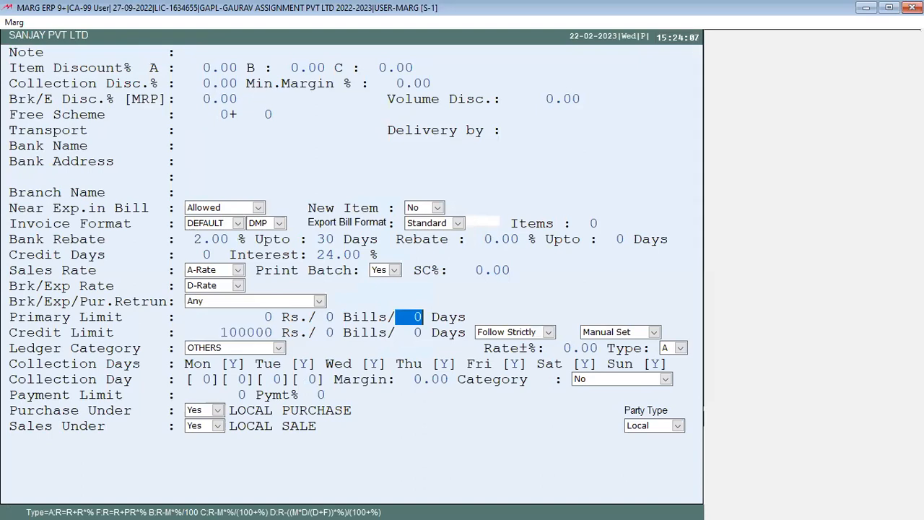
key("Return")
key("Return")
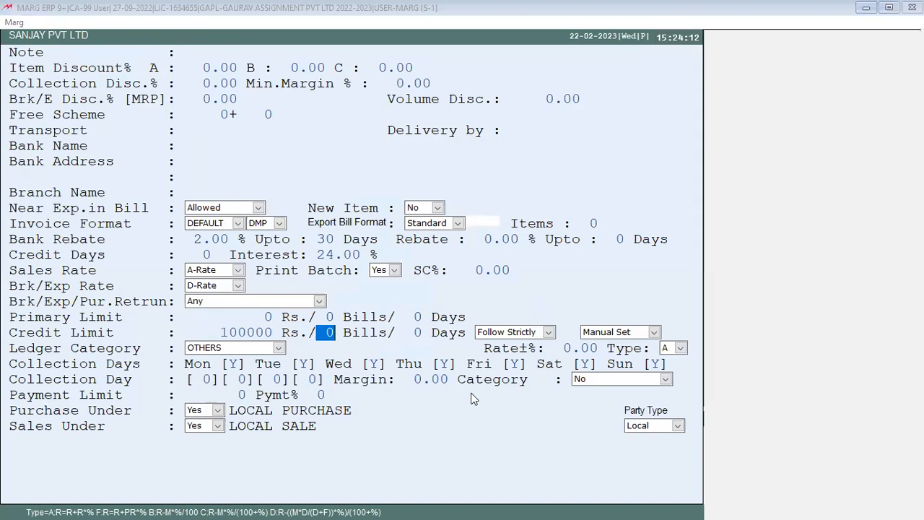
key("Escape")
key("Escape")
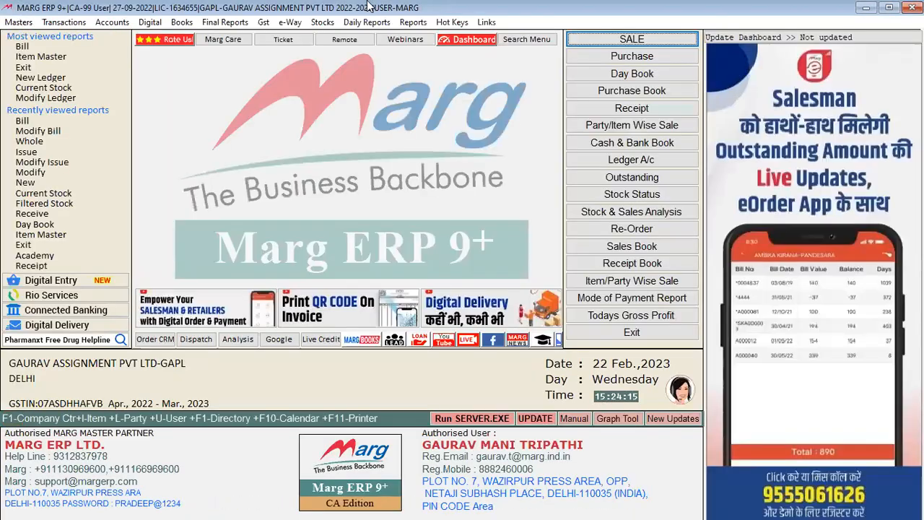
View the used temporary limits report for SANJAY PVT LTD on screen and close it
key("alt")
key("Down")
key("Up")
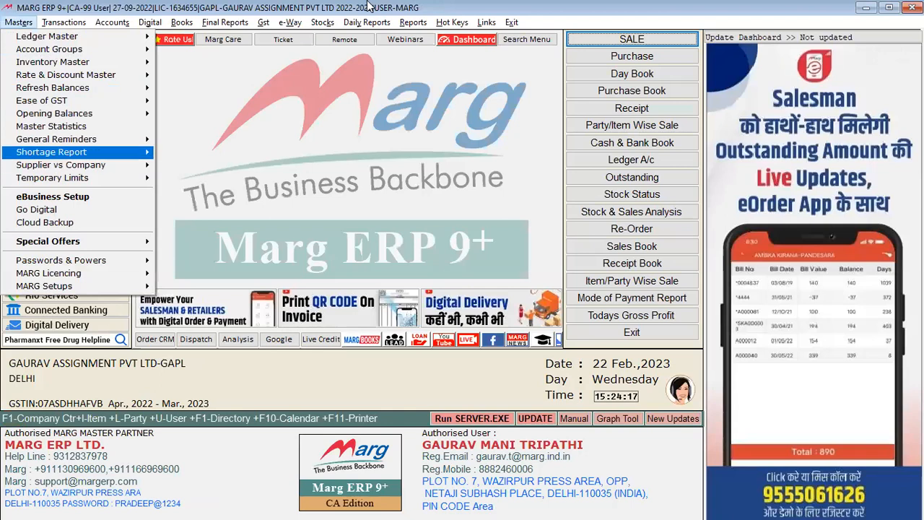
key("Down")
key("Down")
key("Right")
key("Down")
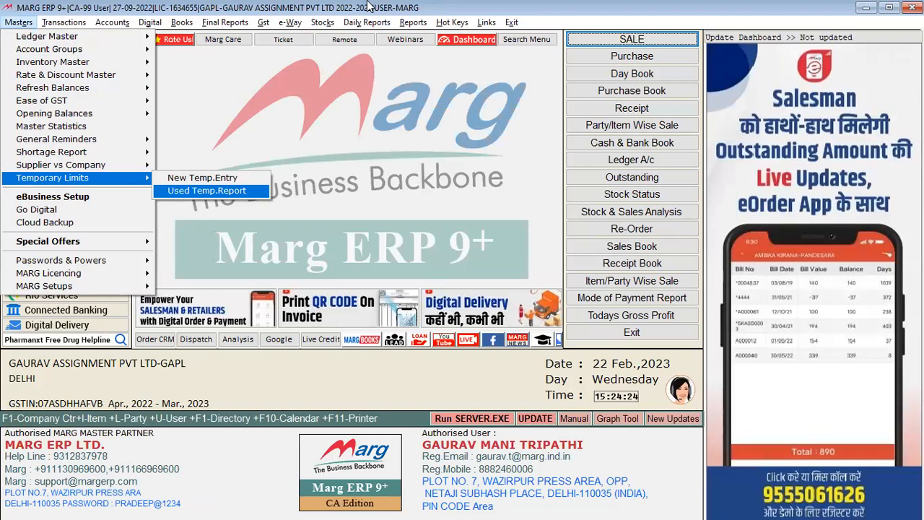
key("Return")
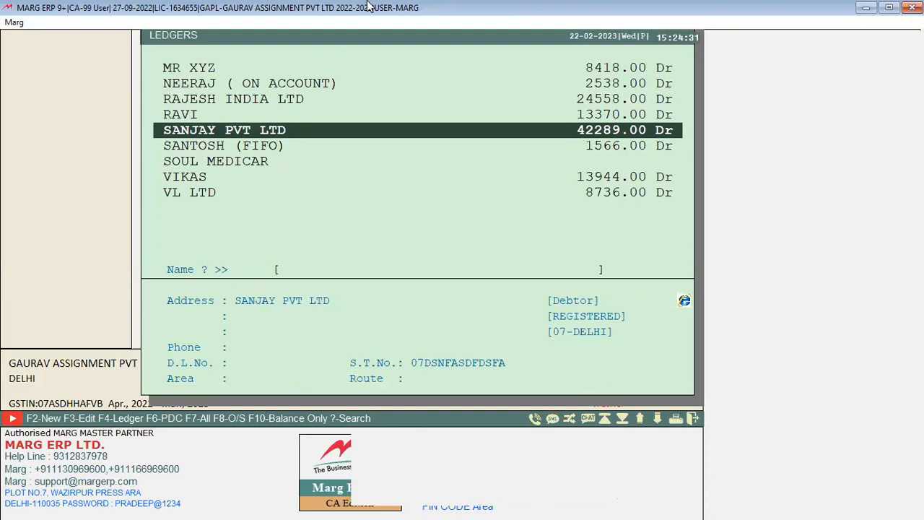
key("Return")
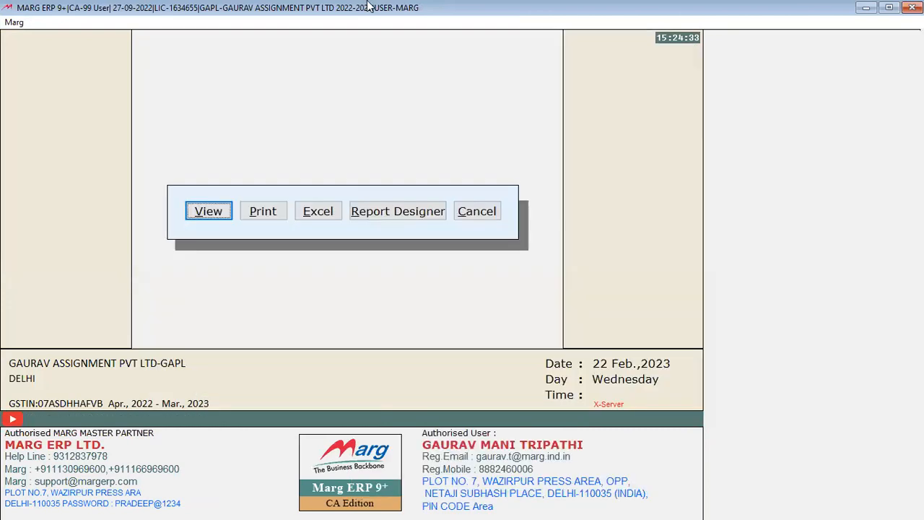
key("Return")
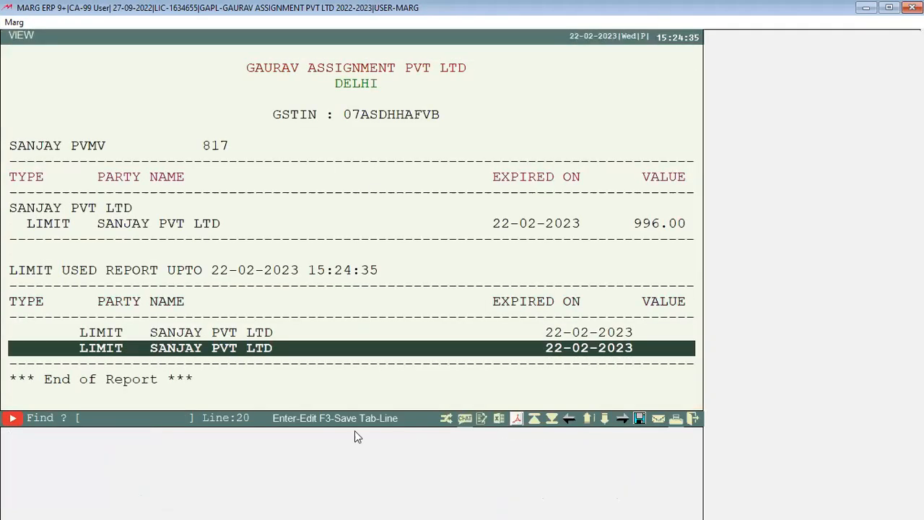
key("Home")
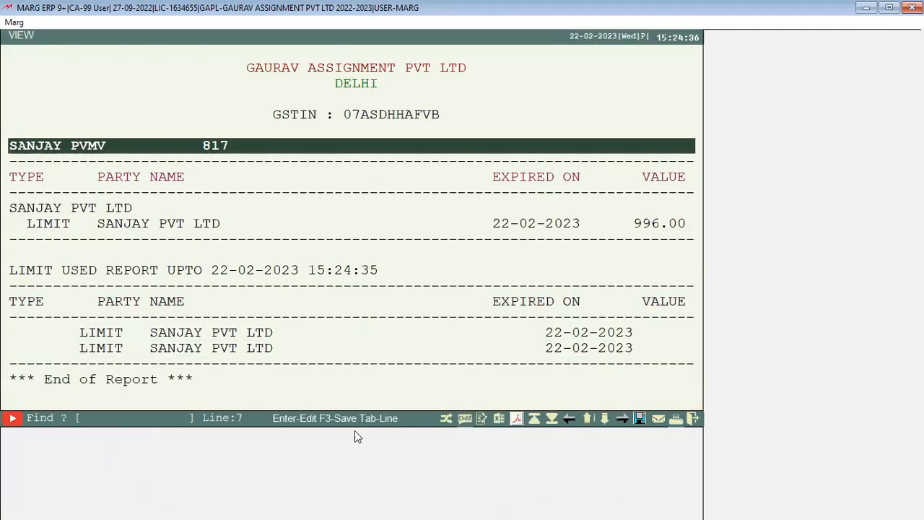
key("Up")
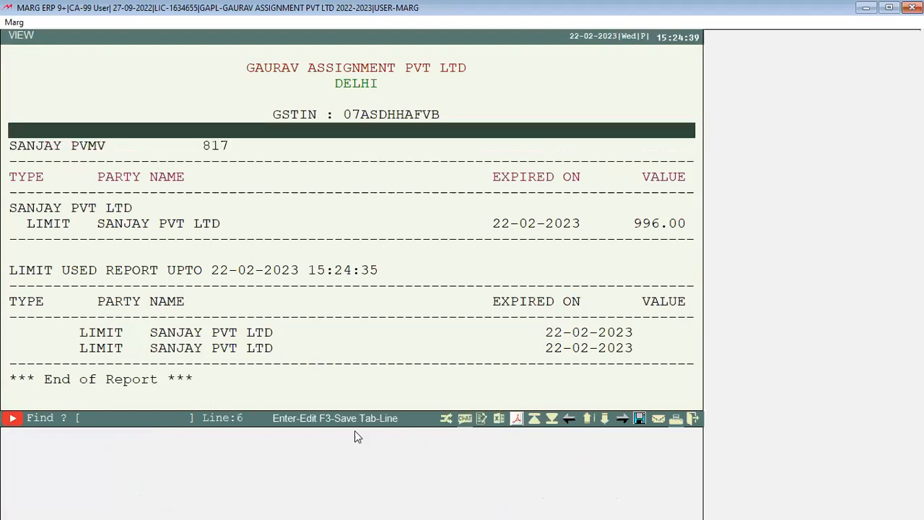
key("Escape")
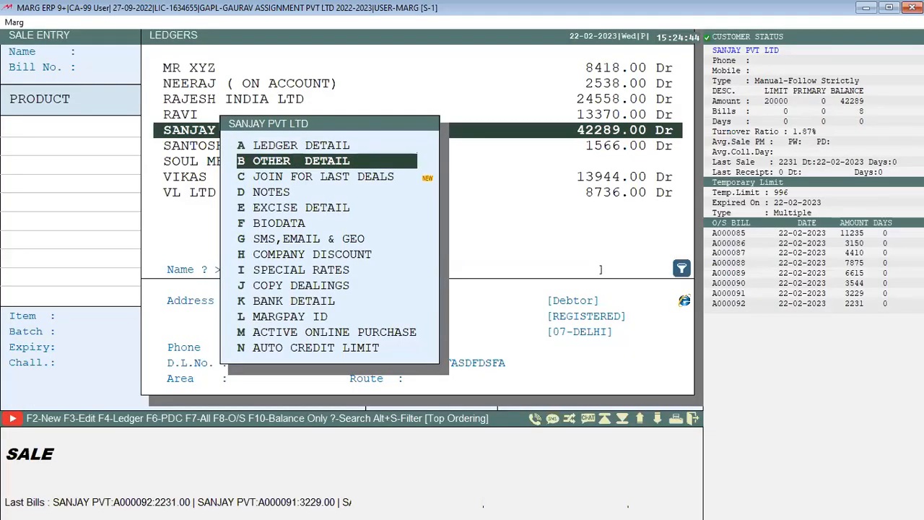
Clear the credit limit amount to 0 in SANJAY PVT LTD's other details, keeping the Follow Strictly option
key("Return")
key("Down")
key("Return")
key("Return")
key("Return")
key("Return")
key("Return")
key("Return")
key("Return")
key("Return")
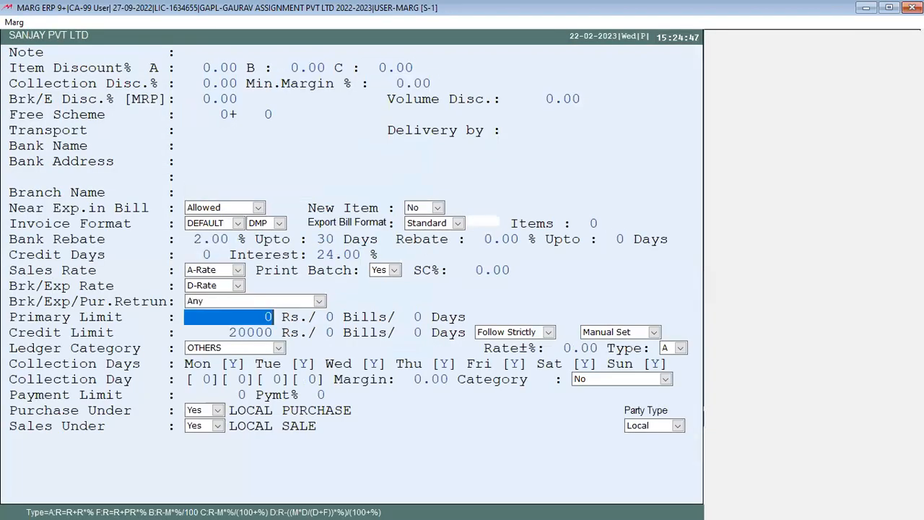
key("Return")
key("Return")
key("Return")
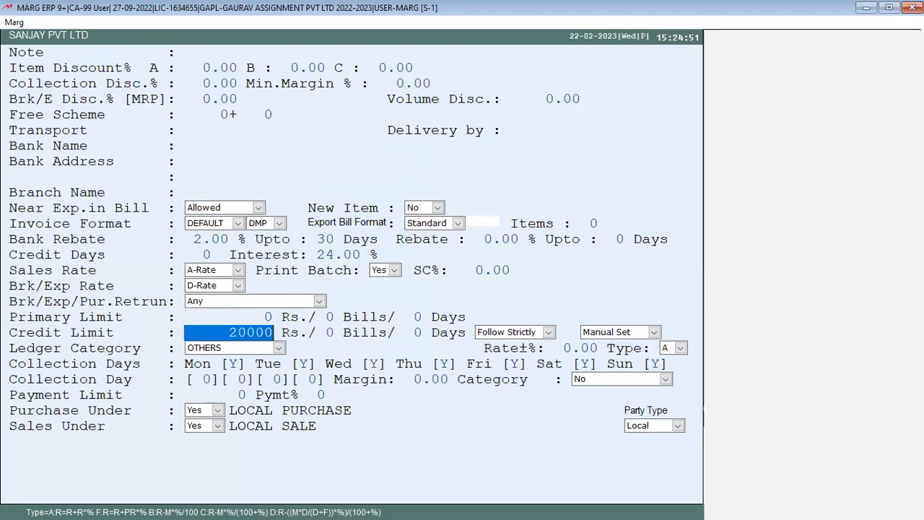
key("BackSpace")
key("Return")
key("Return")
key("Return")
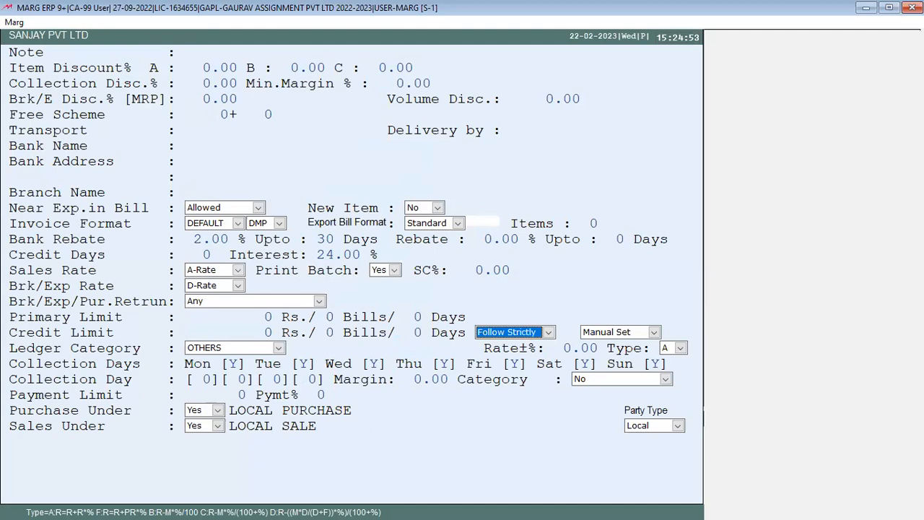
Set the ledger category of SANJAY PVT LTD to RETAILERS
key("Return")
key("Return")
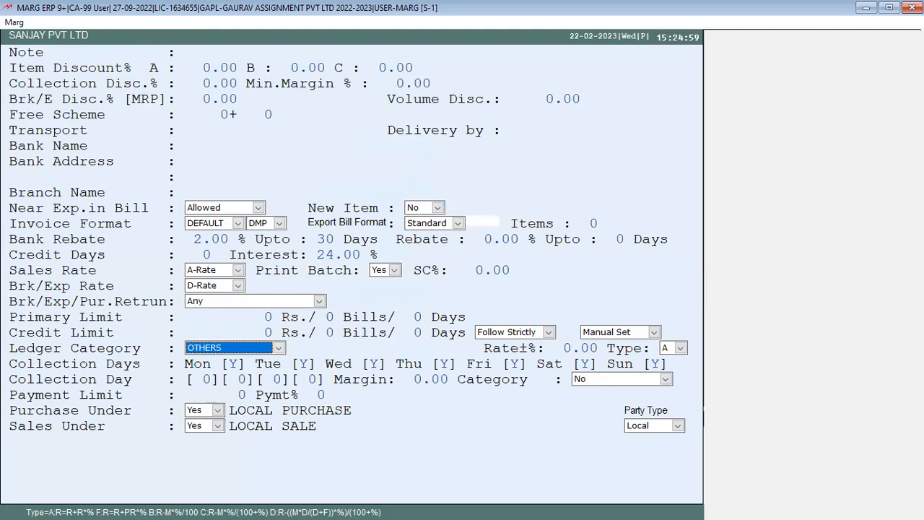
key("Down")
key("Up")
key("Up")
key("Up")
key("Down")
key("Down")
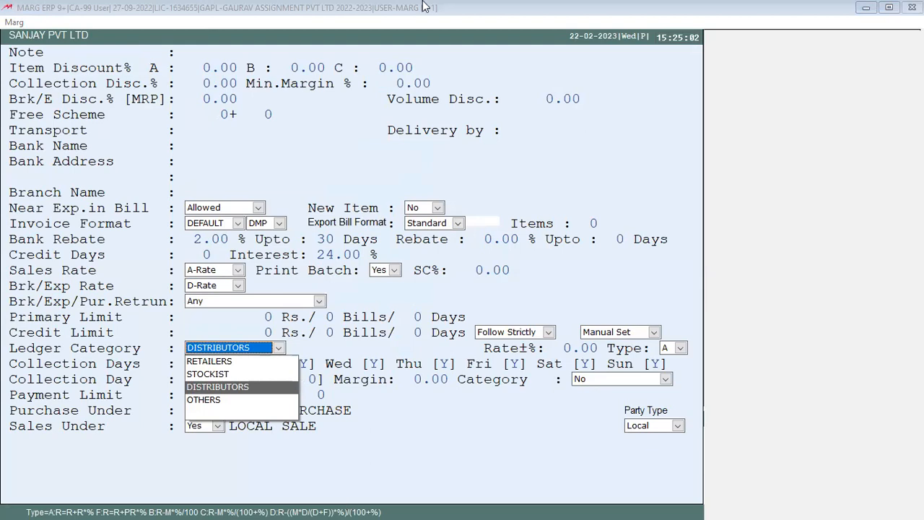
key("Up")
key("Up")
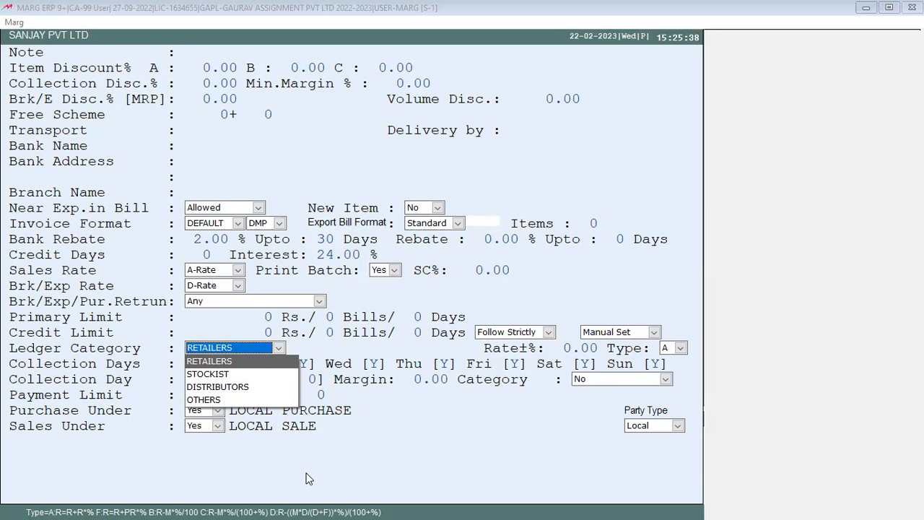
key("Return")
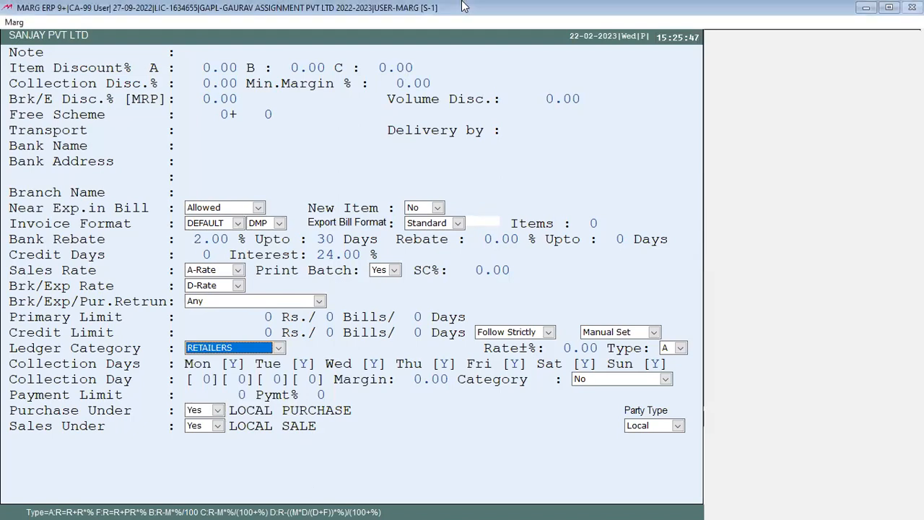
Look through the available ledger categories, including STOCKIST and DISTRIBUTORS
key("alt+Down")
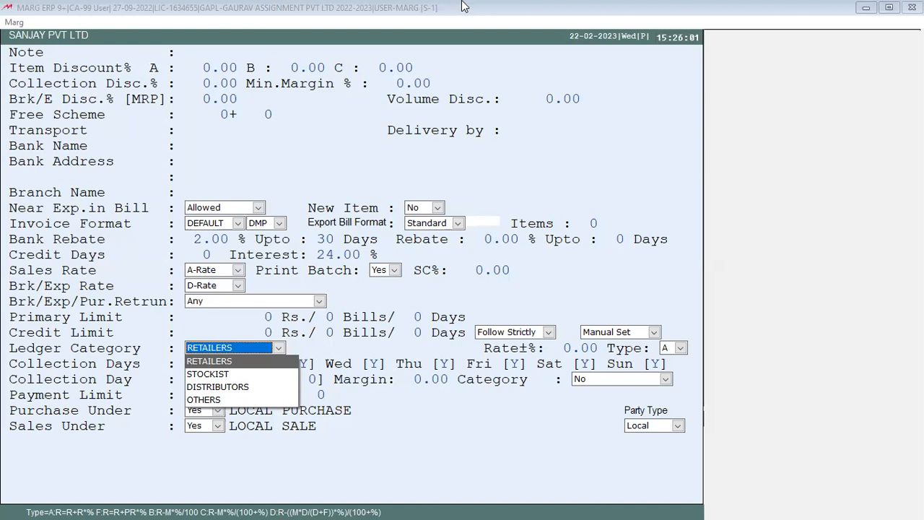
key("Down")
key("Down")
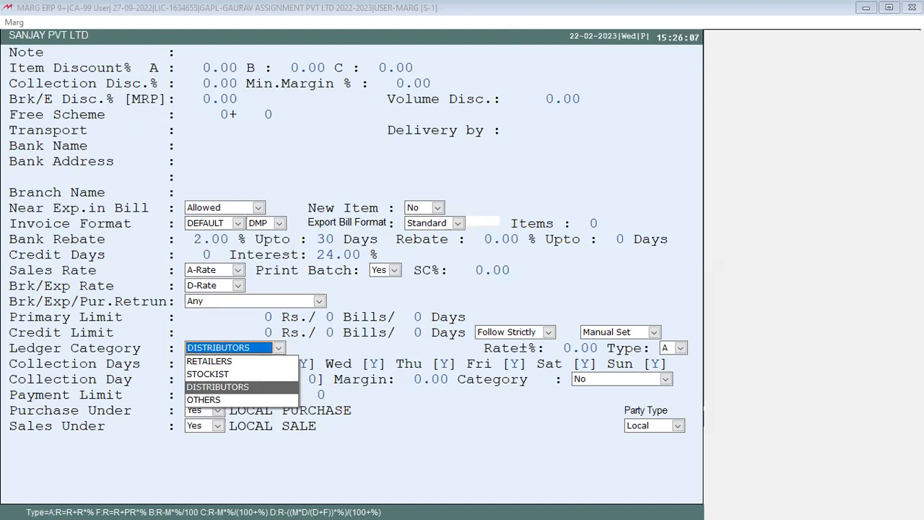
key("Up")
key("Up")
key("Down")
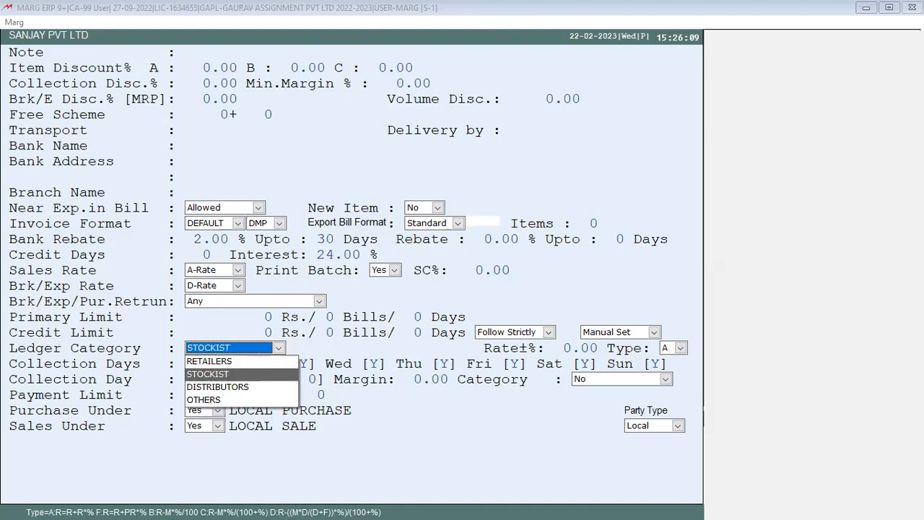
key("Down")
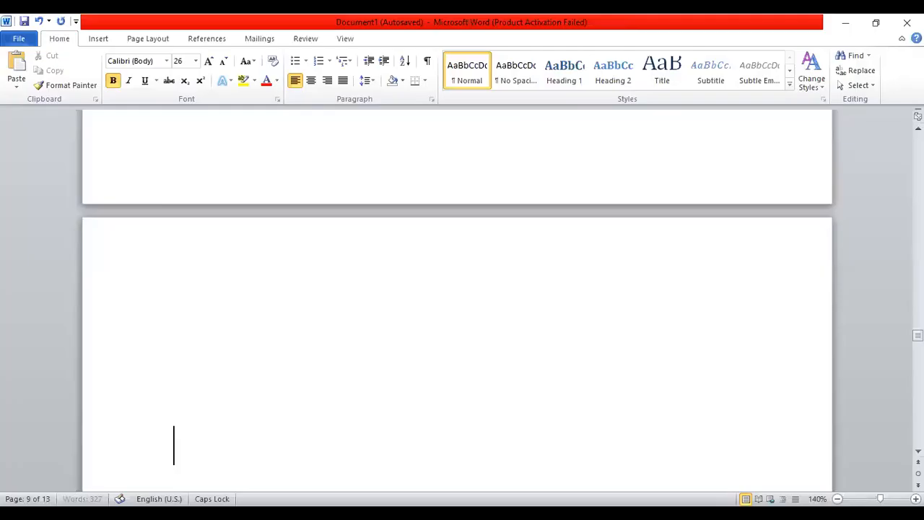
Switch to the Word notes, adjust the blank lines below the credit limit note and add the heading "DISCOUNT-"
key("BackSpace")
key("BackSpace")
key("BackSpace")
key("BackSpace")
key("BackSpace")
key("BackSpace")
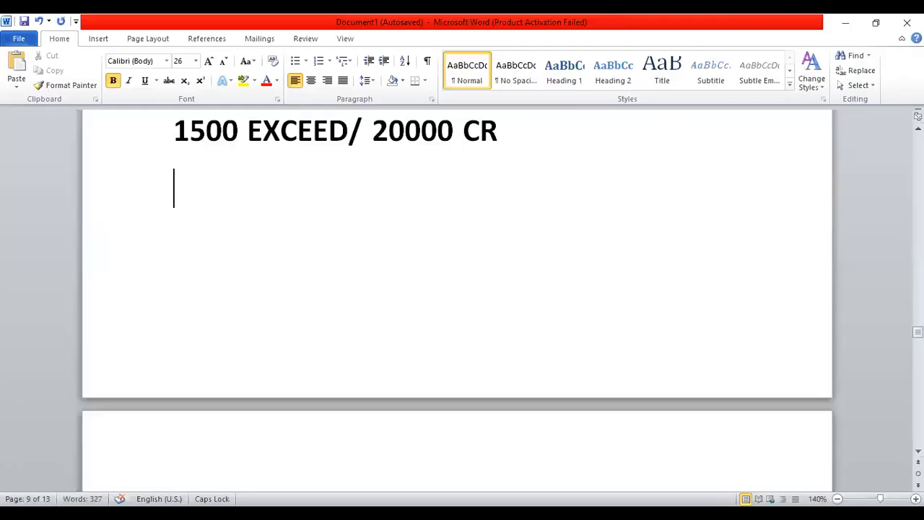
key("Return")
key("Return")
key("Return")
key("Return")
key("Return")
key("BackSpace")
type("DI")
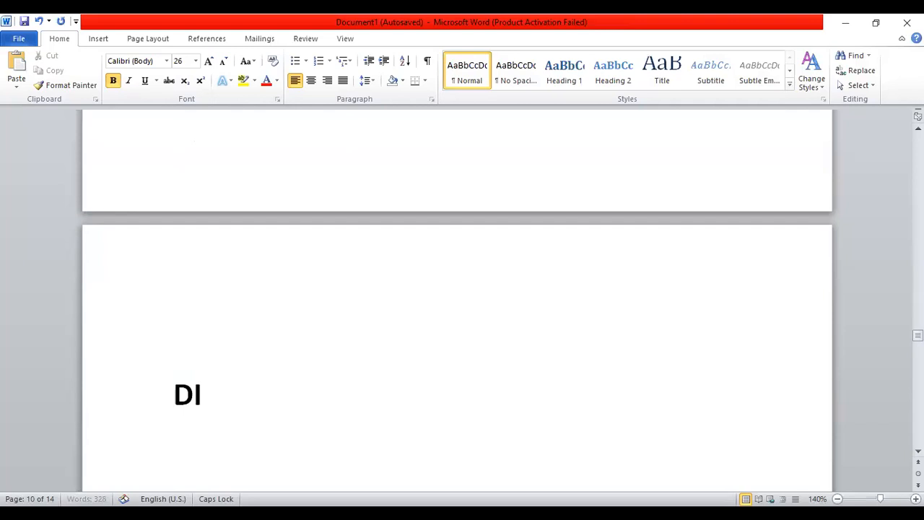
type("SCOUNT-")
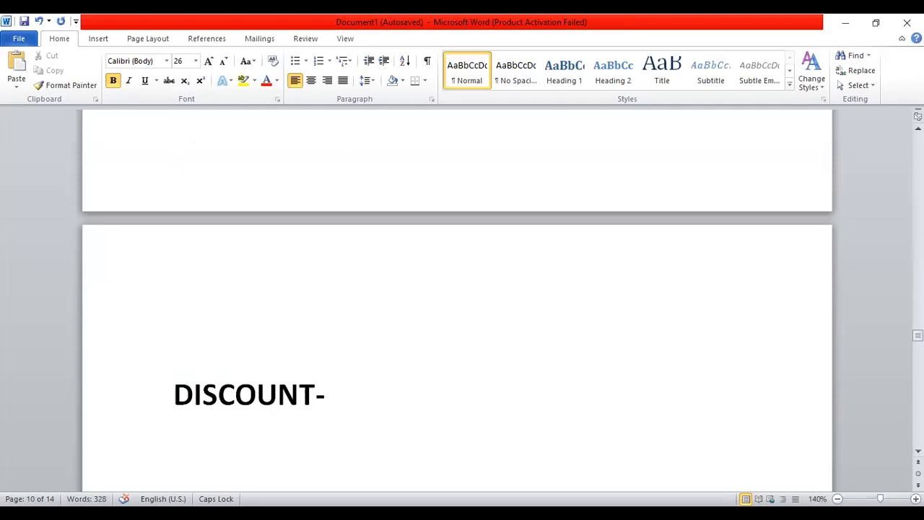
Add the line "ITEM WISE DISCOUNT" beneath the DISCOUNT heading
key("Return")
type("ITEM")
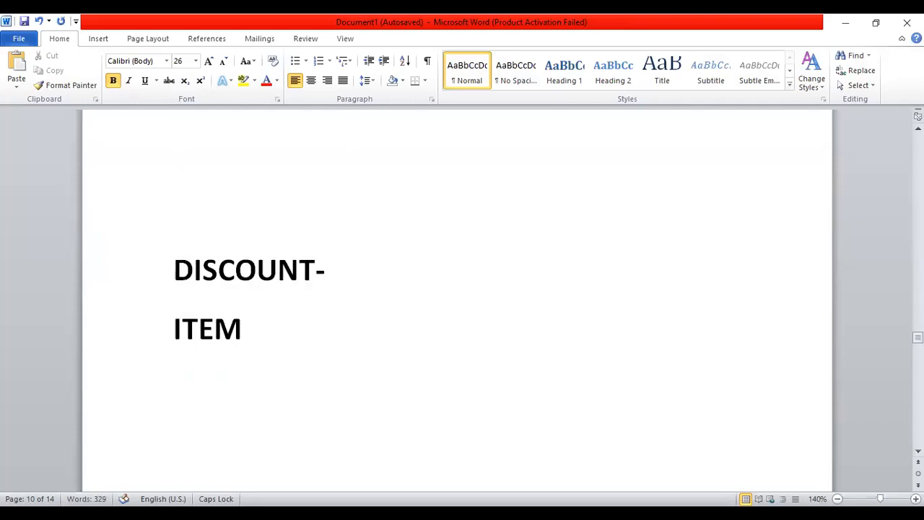
type("DISCOUNT")
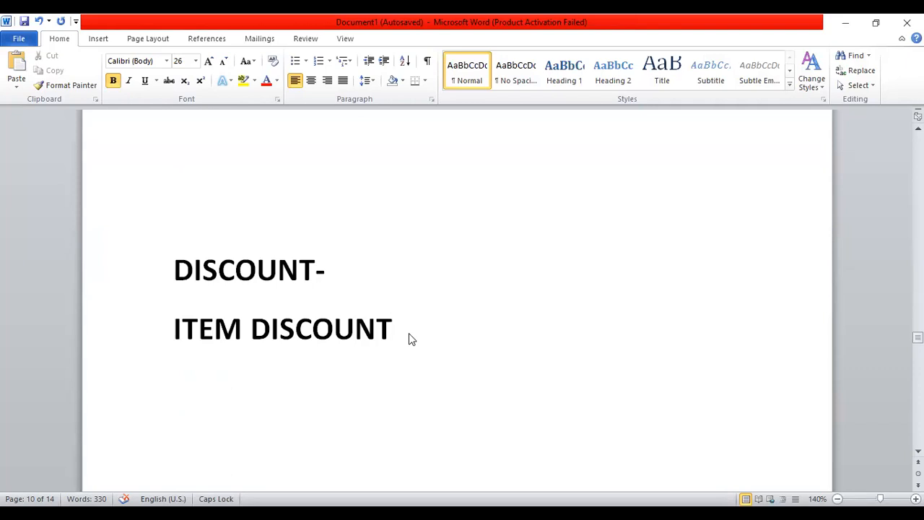
left_click(251, 330)
type("WISE")
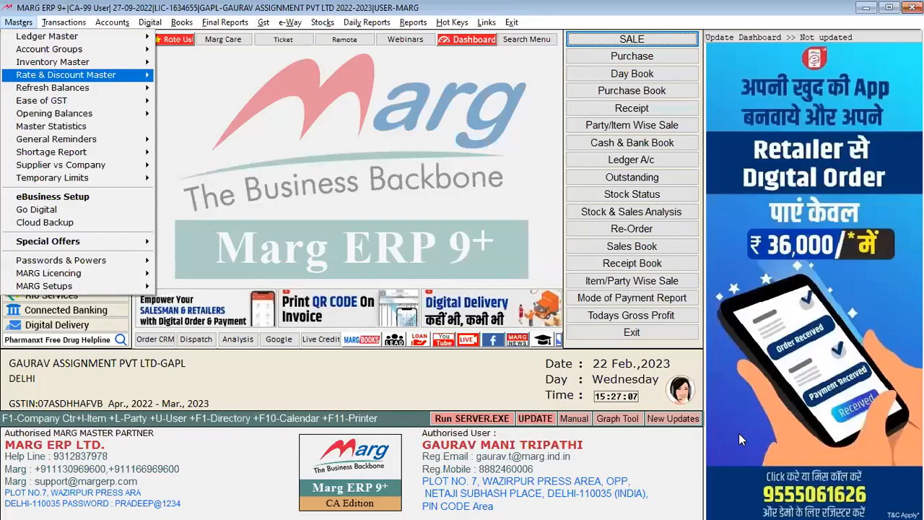
Switch to Marg ERP, open the product ITEM T for modification, set its item discount to 5 and close the form
key("Up")
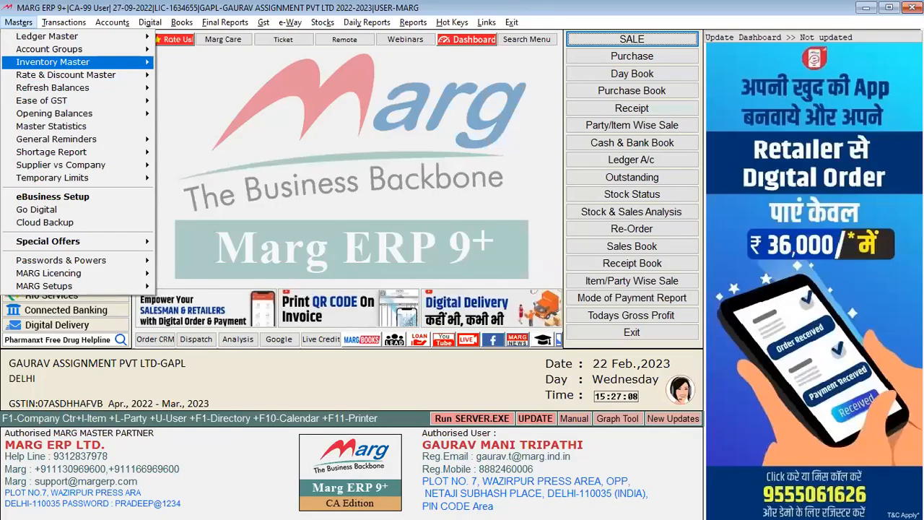
key("Return")
key("Return")
key("Return")
key("Return")
key("Return")
key("Return")
key("Return")
key("Return")
key("Return")
key("Return")
key("Up")
type("5")
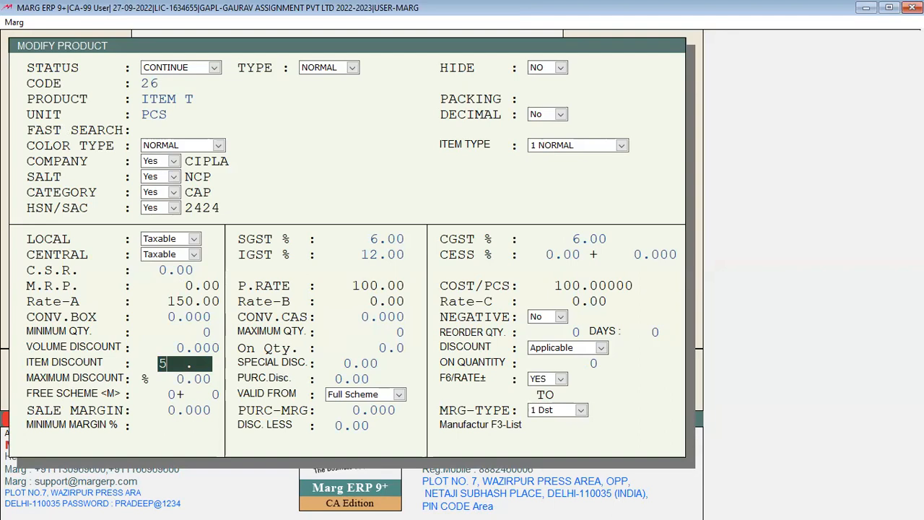
key("Escape")
key("y")
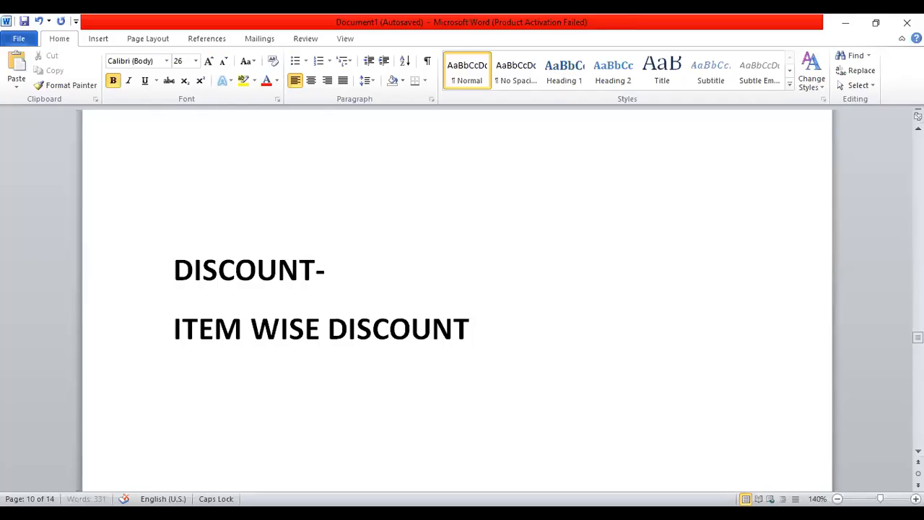
Add the line "CUSTOMER WISE DISCOUNT" beneath ITEM WISE DISCOUNT in the notes
type("CU")
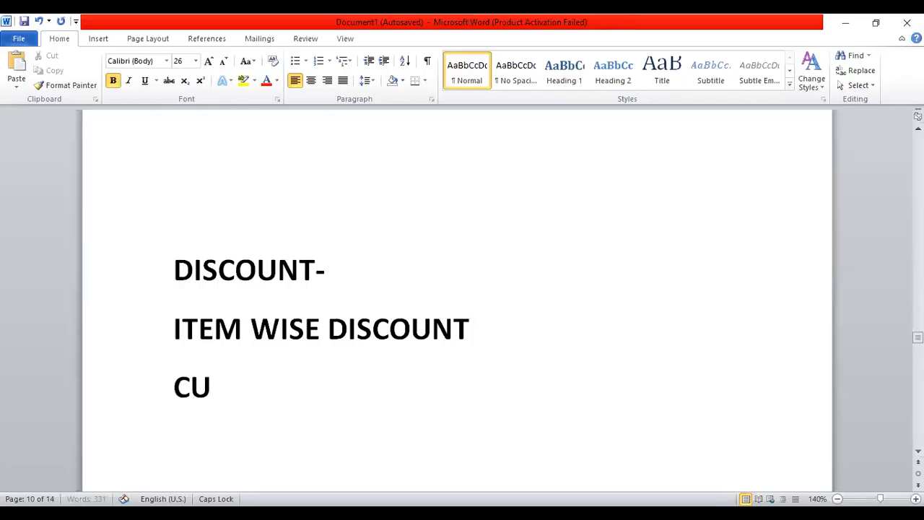
type("STOMER WISE DISC")
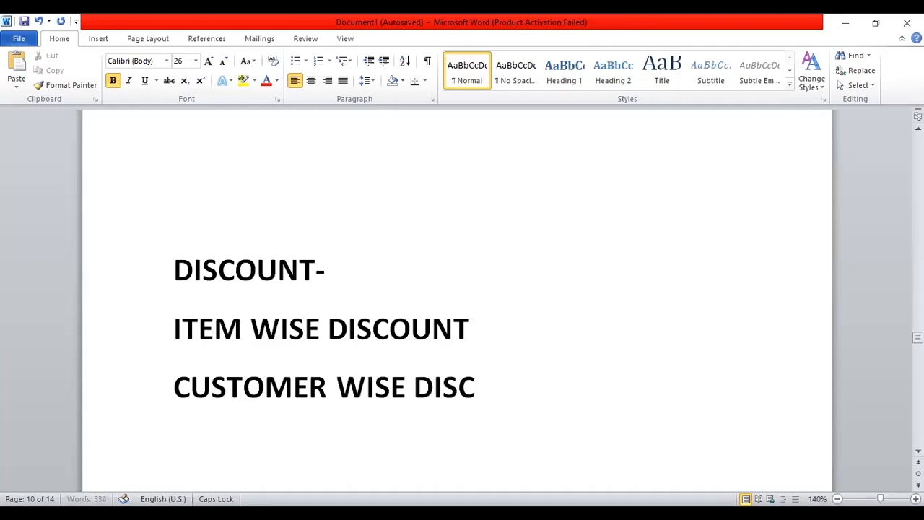
type("OUNT")
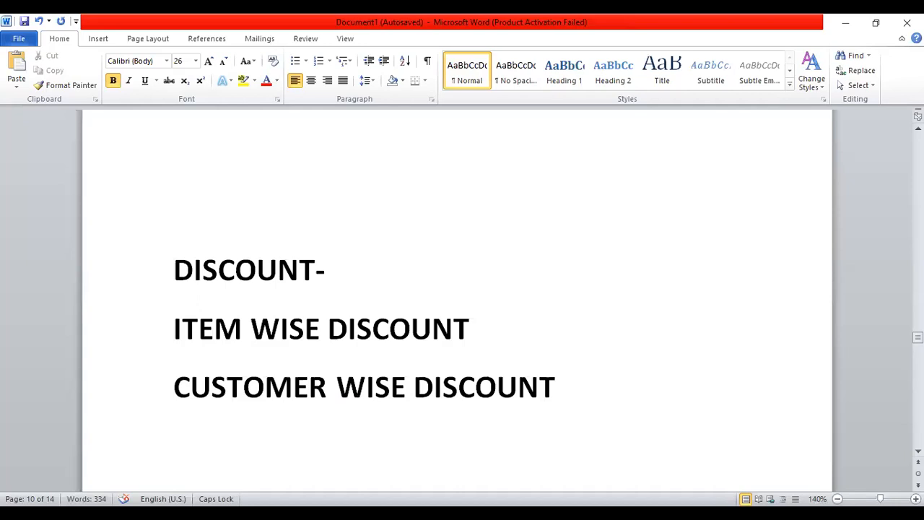
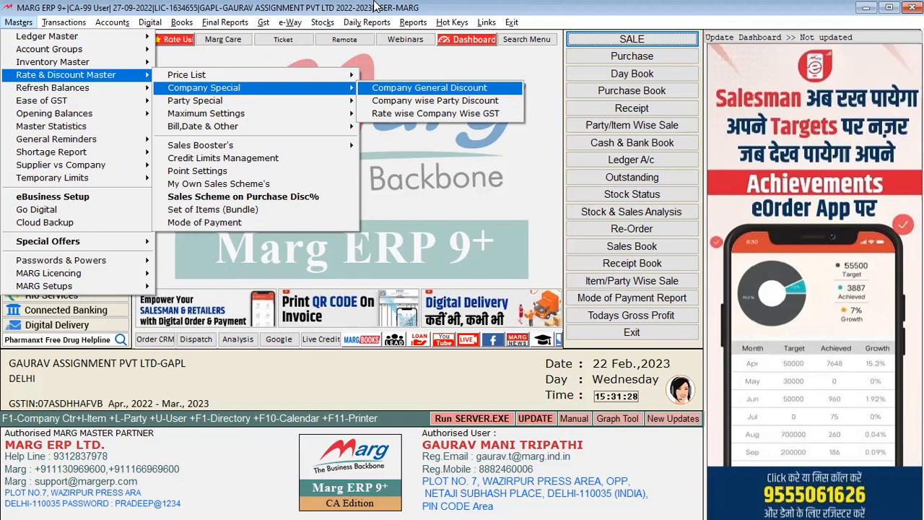
Open Company General Discount and look through the companies' discount percentages for each ledger category
key("Return")
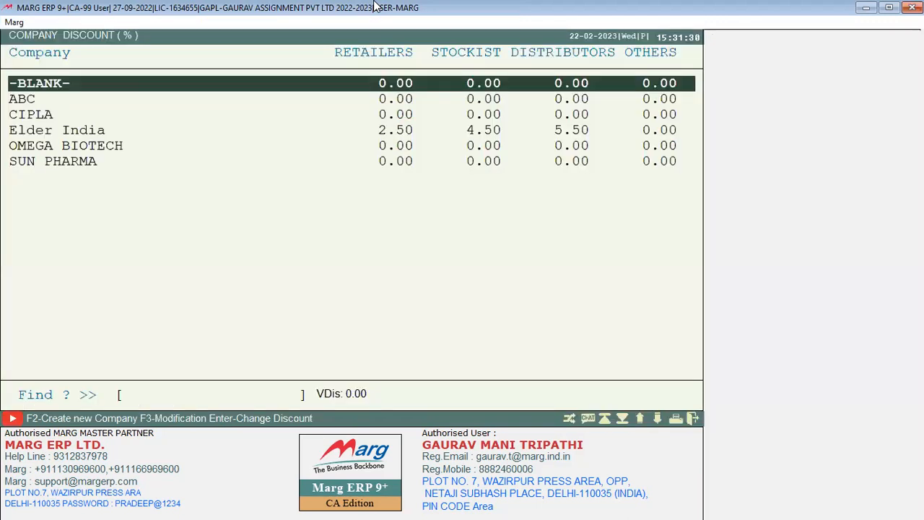
key("Down")
key("Down")
key("Down")
key("Down")
key("Down")
key("Up")
key("Up")
key("Up")
key("Up")
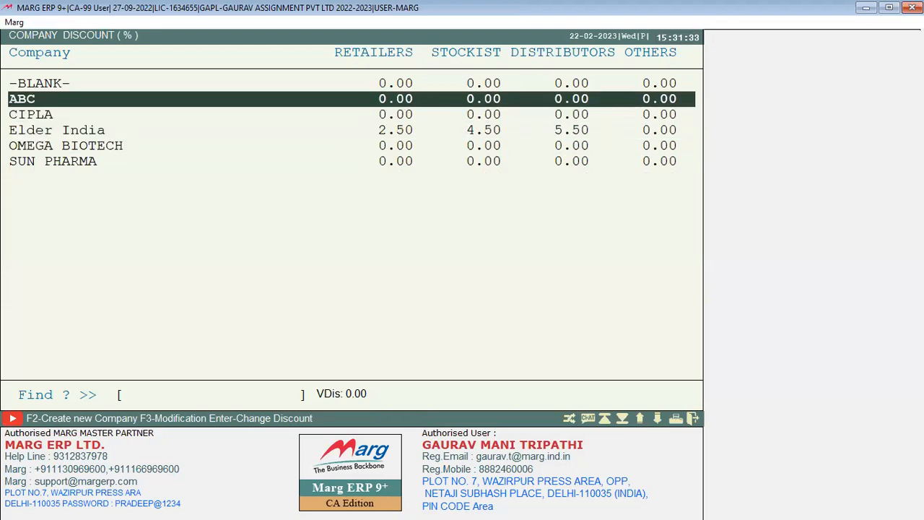
key("Down")
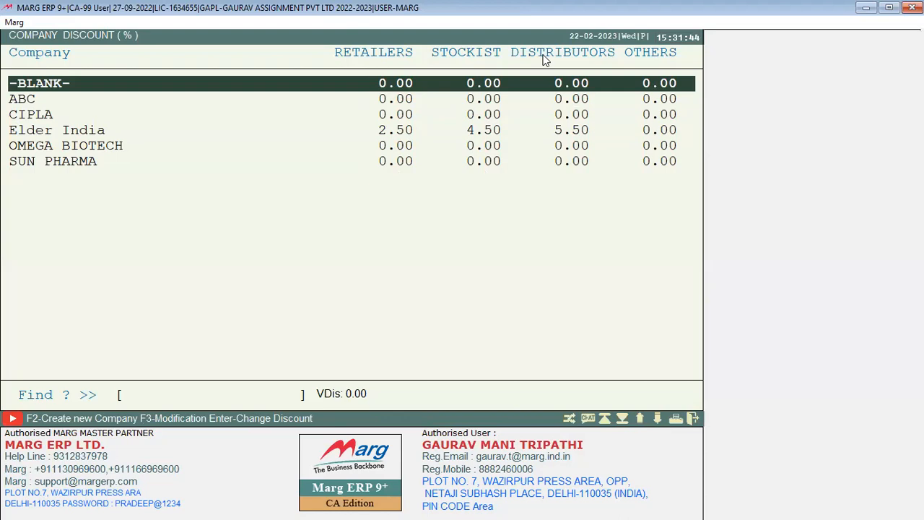
Switch to the Word notes and add the lines "R" and "S" on the blank page
key("End")
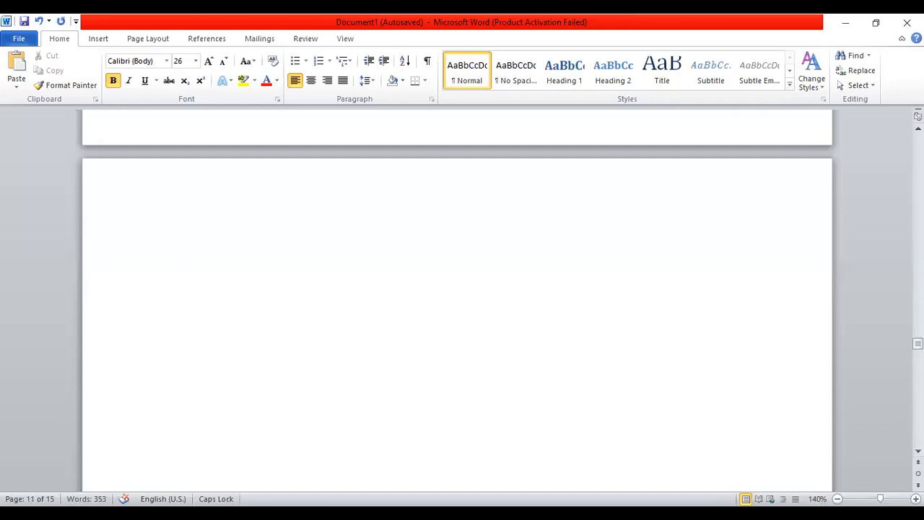
type("R")
key("Return")
type("S")
key("Return")
type("D")
key("BackSpace")
key("BackSpace")
key("Up")
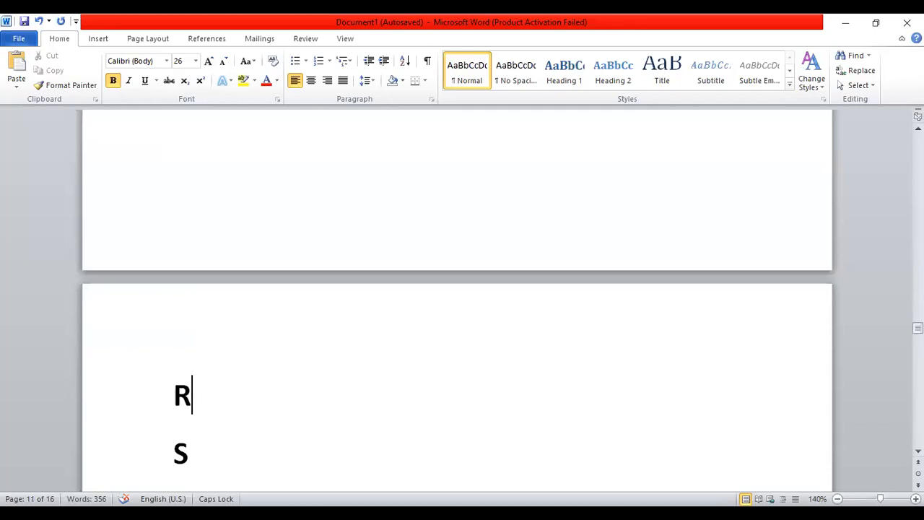
Extend the "R" line to read "R- OLD CUSTMER"
type("- OL")
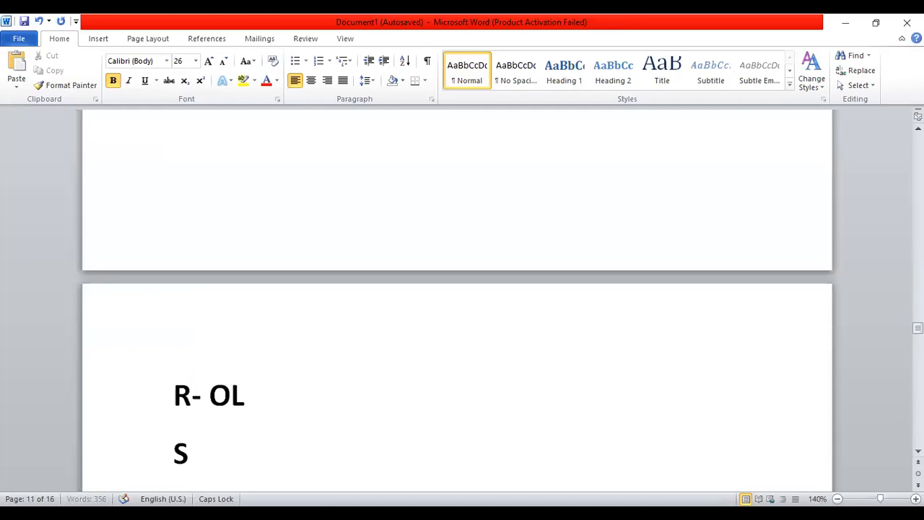
type(" CUSTMER")
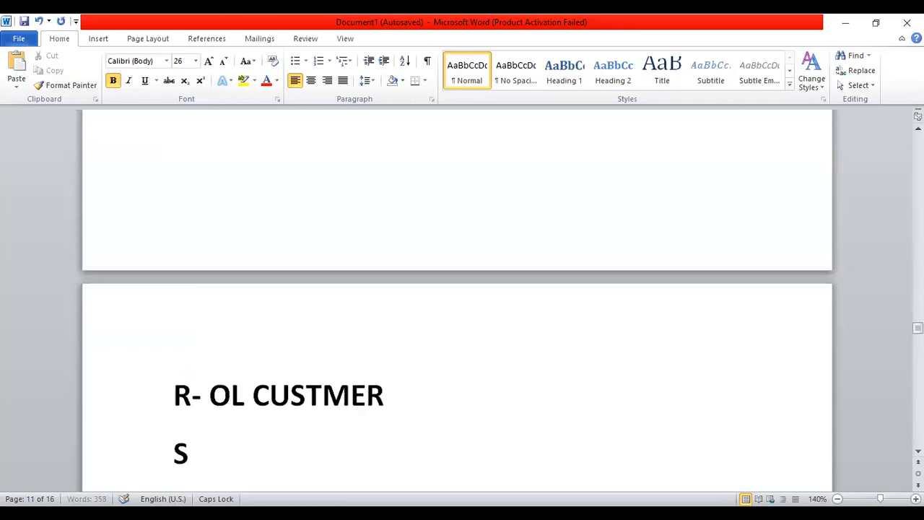
key("Down")
key("Up")
key("Left")
key("Left")
key("Left")
key("Left")
key("Left")
key("Left")
key("Left")
key("Left")
type("D")
Extend the "S" line to "S- LOYAL CUSTOMER" and add the lines "D" and "- NE" beneath it
left_click(189, 453)
type("- LOYAL CUSTOMER")
key("Return")
type("D")
key("Return")
type("-")
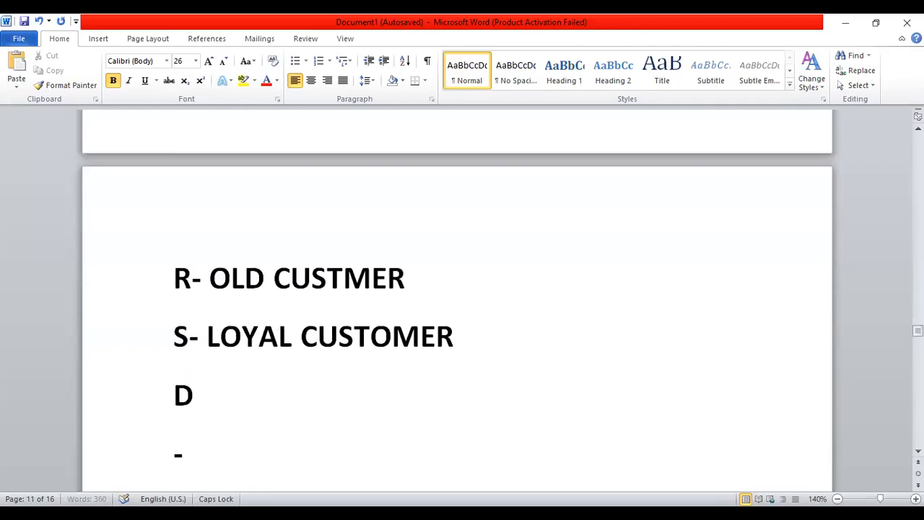
type(" NE")
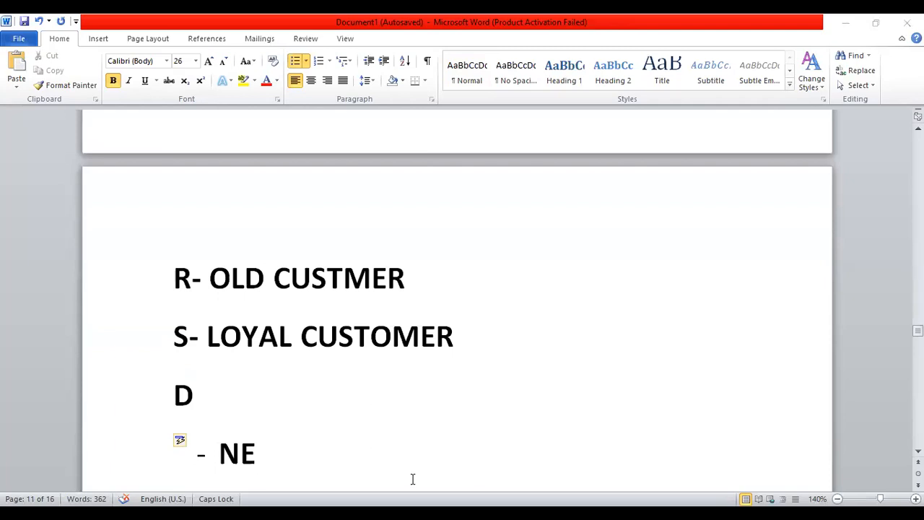
Switch to Marg ERP, go through CIPLA's discount fields for retailers, stockist and distributors, and close the company discount list
key("alt+Tab")
key("Return")
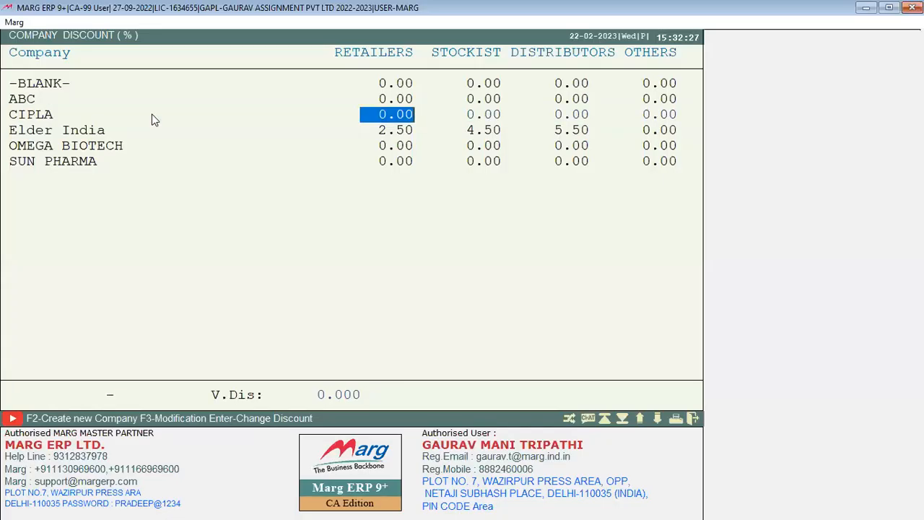
key("Return")
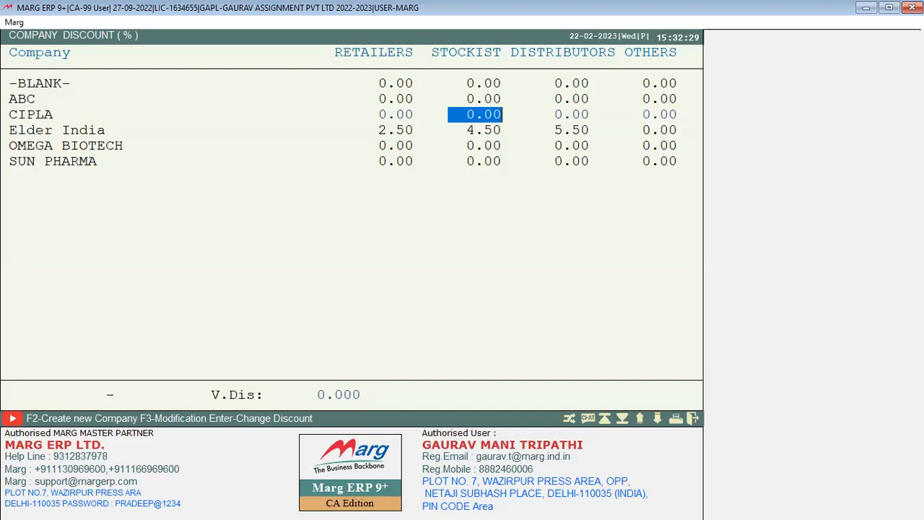
key("Return")
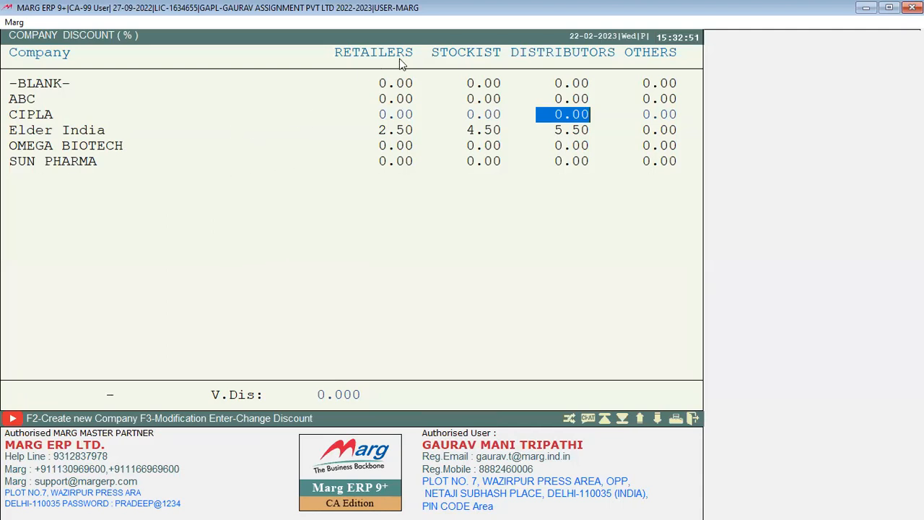
key("Return")
key("Escape")
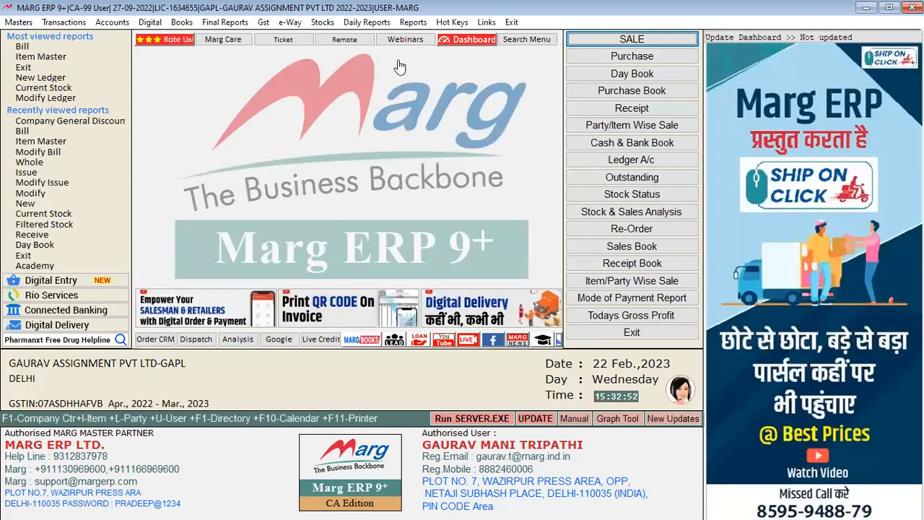
Open the Control Room and search all controls for "LEDGER CATEGORY"
key("alt")
key("Up")
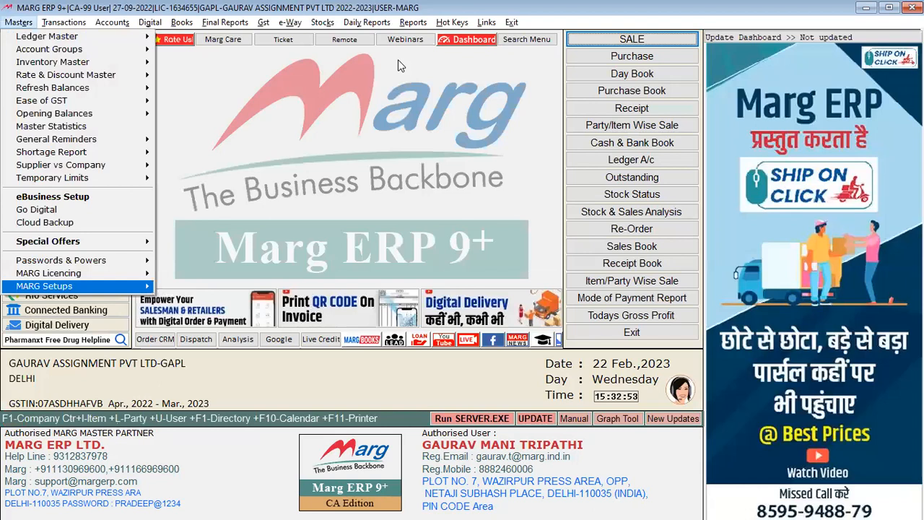
key("Return")
type("LE")
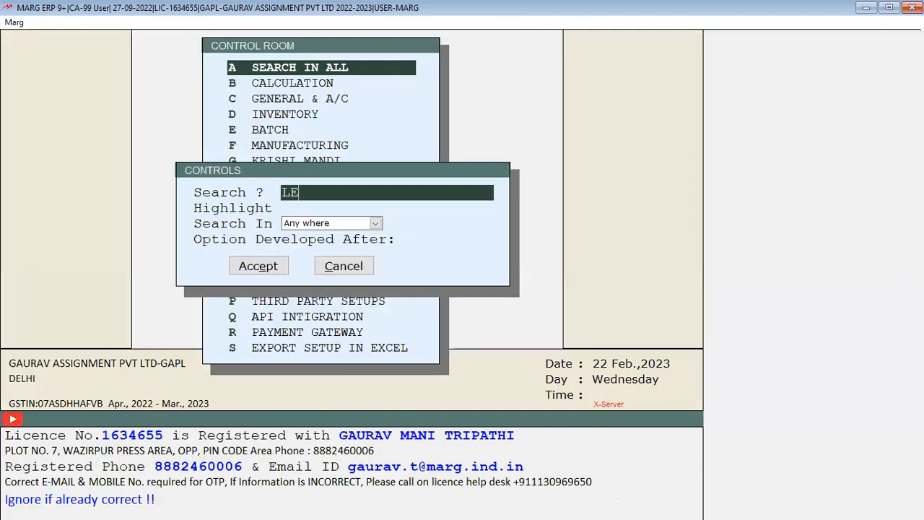
type("DGER CATEGORY")
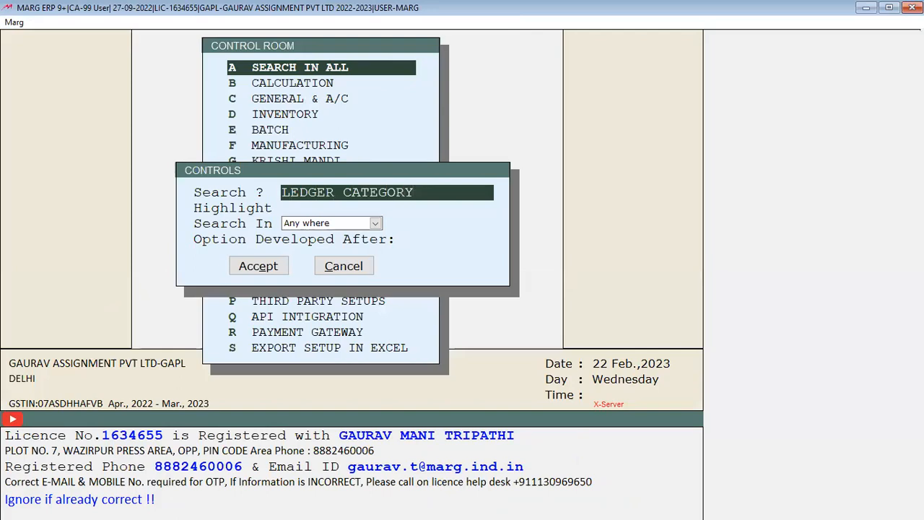
key("Return")
key("Return")
key("Return")
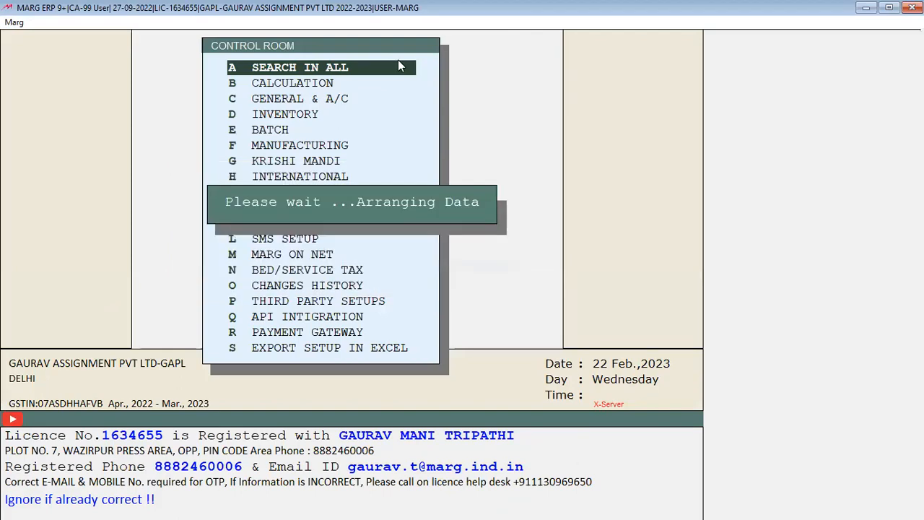
key("Return")
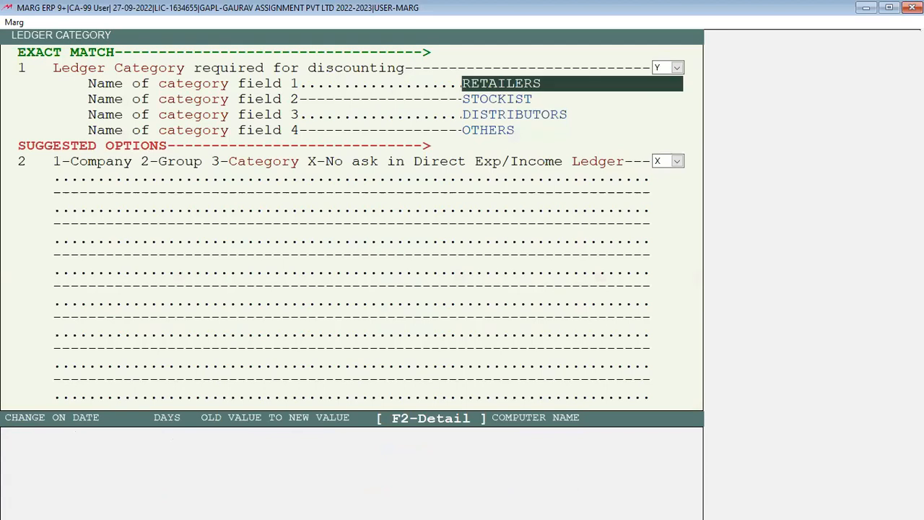
Rename ledger category field 1 as OLD CUSTOMER
key("Delete")
key("Delete")
key("Delete")
key("Delete")
key("Delete")
key("Delete")
key("Delete")
key("Delete")
key("Delete")
type("OLD CUSTOMER")
key("Return")
Rename ledger category field 2 as LOYAL CUSTOMER
key("Delete")
key("Delete")
key("Delete")
key("Delete")
key("Delete")
key("Delete")
key("Delete")
key("Delete")
type("LOYAL CUSTOMER")
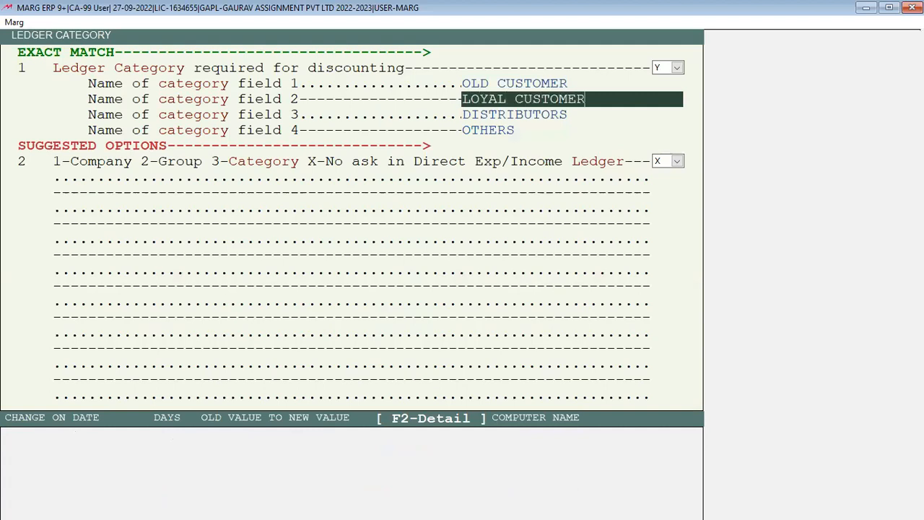
key("Return")
Rename ledger category field 3 as NEW CUSTOMER and close the Control Room
key("Delete")
key("Delete")
key("Delete")
key("Delete")
key("Delete")
key("Delete")
key("Delete")
key("Delete")
key("Delete")
key("Delete")
key("Delete")
key("Delete")
type("NEW CUSTOMER")
key("Return")
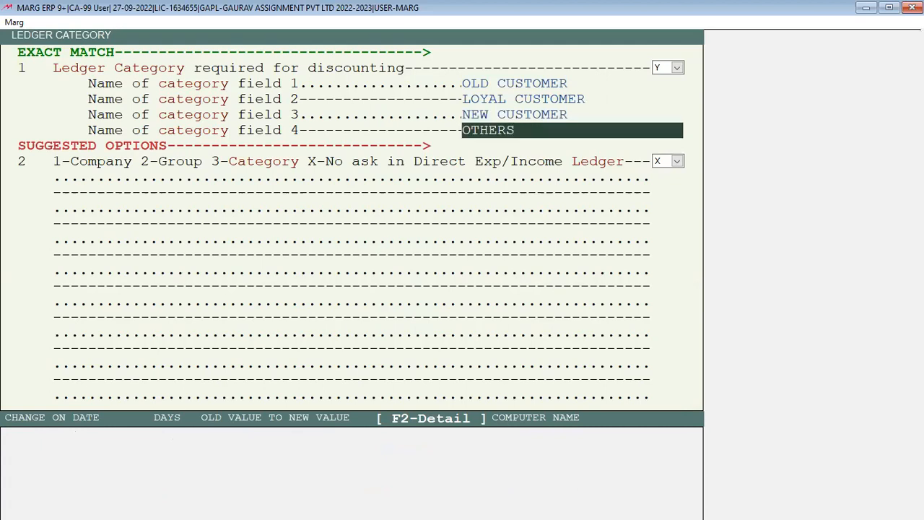
key("Escape")
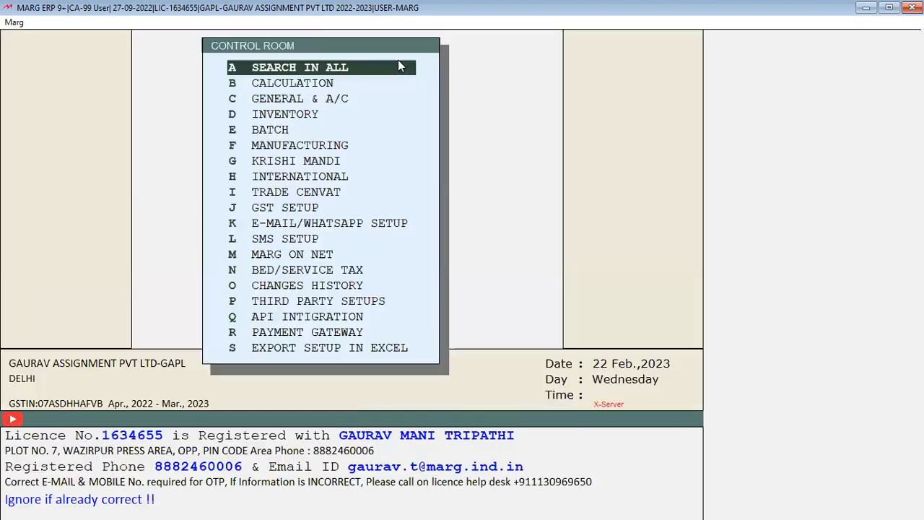
key("Right")
key("Return")
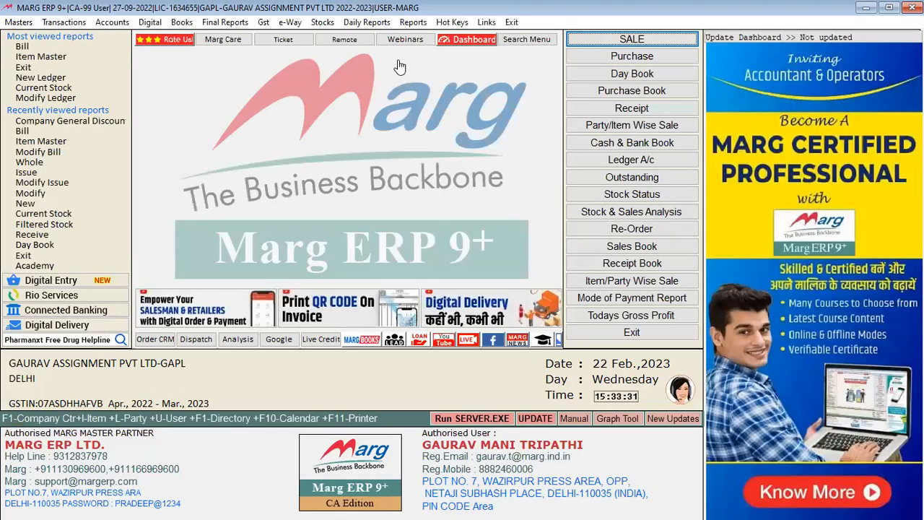
Open the ledger of MR KL PVT LTD for modification and go to its Ledger Category field
key("alt+m")
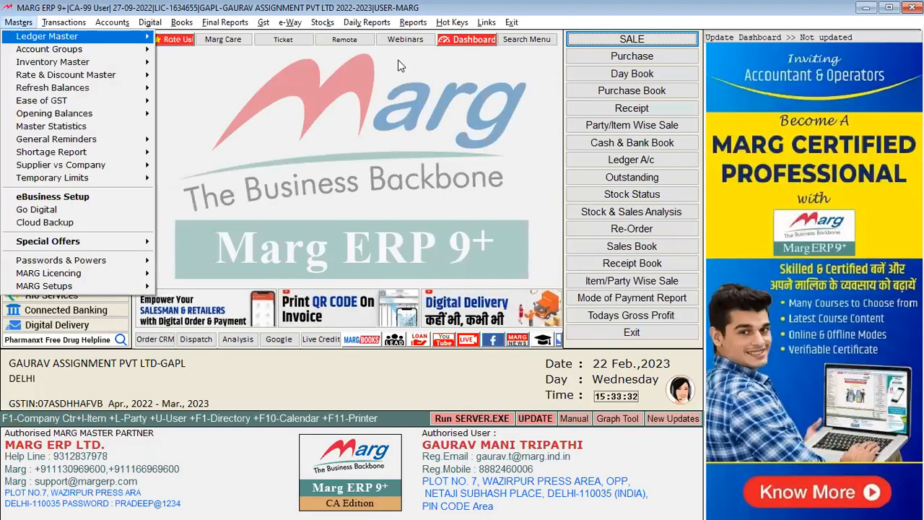
key("Right")
key("Right")
key("Down")
key("Return")
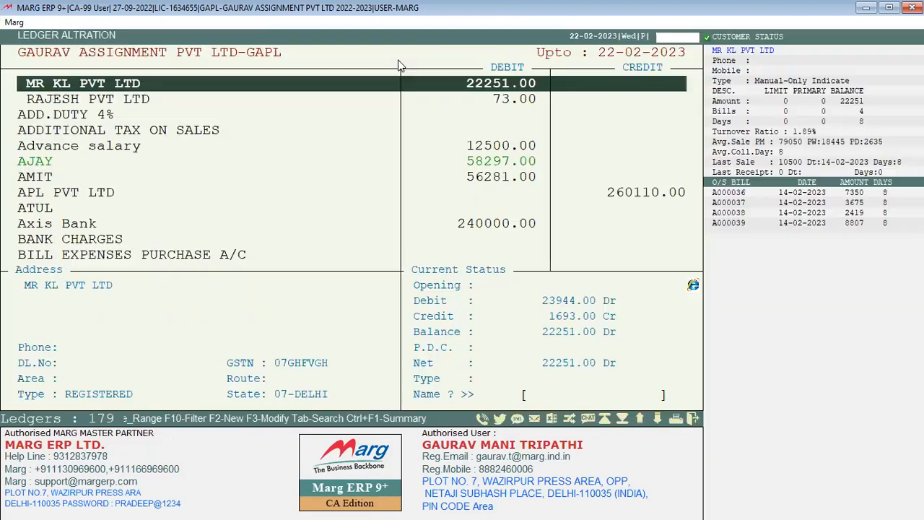
key("Return")
key("Down")
key("Return")
key("Down")
key("Down")
key("Down")
key("Down")
key("Down")
key("Down")
key("Down")
key("Down")
key("Down")
key("Down")
key("Down")
key("Down")
key("Down")
key("Down")
key("Down")
key("Down")
key("Down")
key("Down")
key("Down")
key("Down")
key("Down")
key("Down")
key("Down")
key("Down")
key("Down")
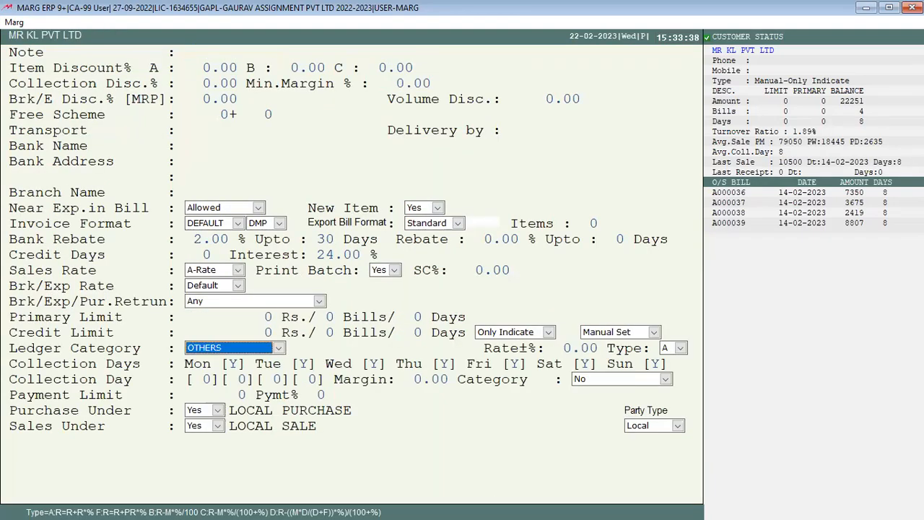
Go through the ledger category options, choose OLD CUSTOMER for MR KL PVT LTD and leave the ledger form
key("Up")
key("Up")
key("Up")
key("Down")
key("Down")
key("Up")
key("Up")
key("Down")
key("Down")
key("Down")
key("Up")
key("Up")
key("Up")
key("Return")
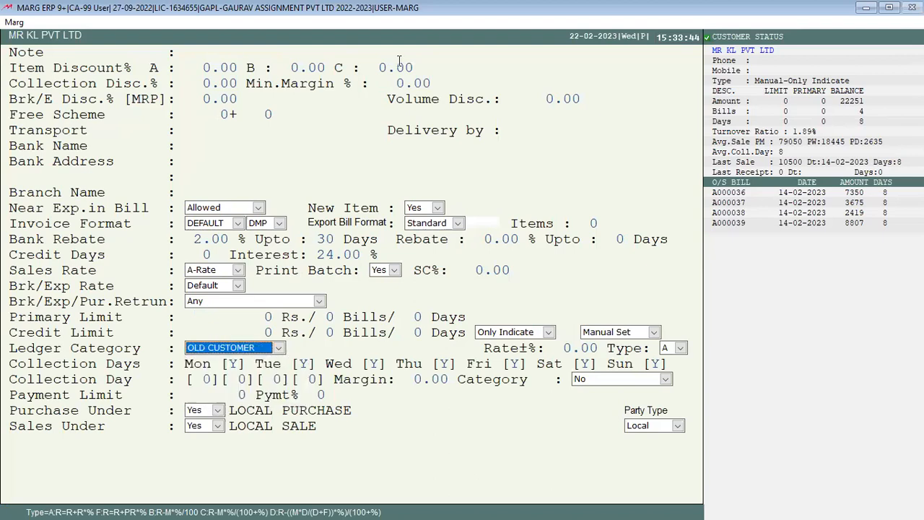
key("Escape")
key("Escape")
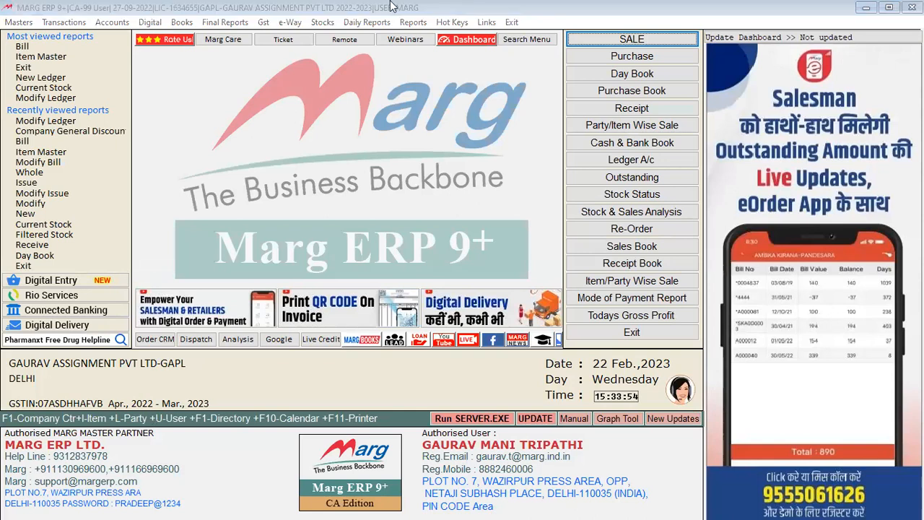
Open the Company General Discount list from the company-special rate and discount masters
left_click(391, 2)
key("alt")
key("Down")
key("Down")
key("Down")
key("Down")
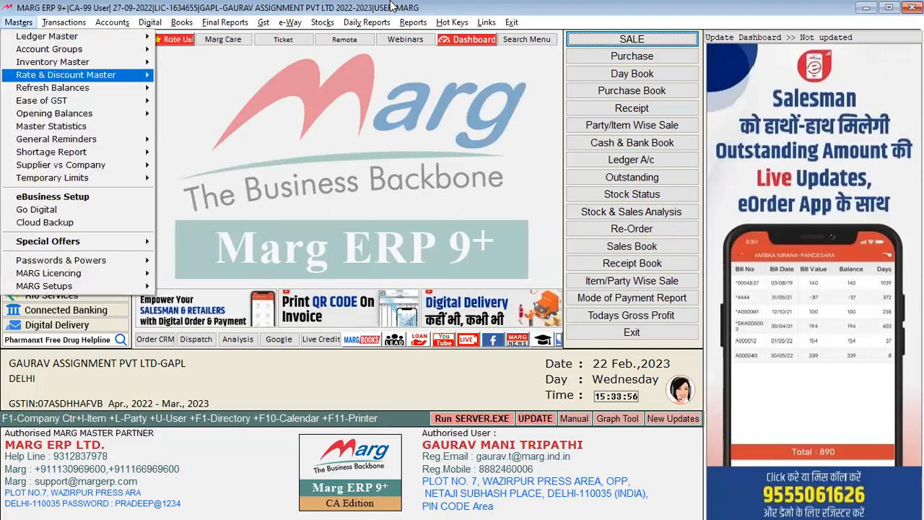
key("Right")
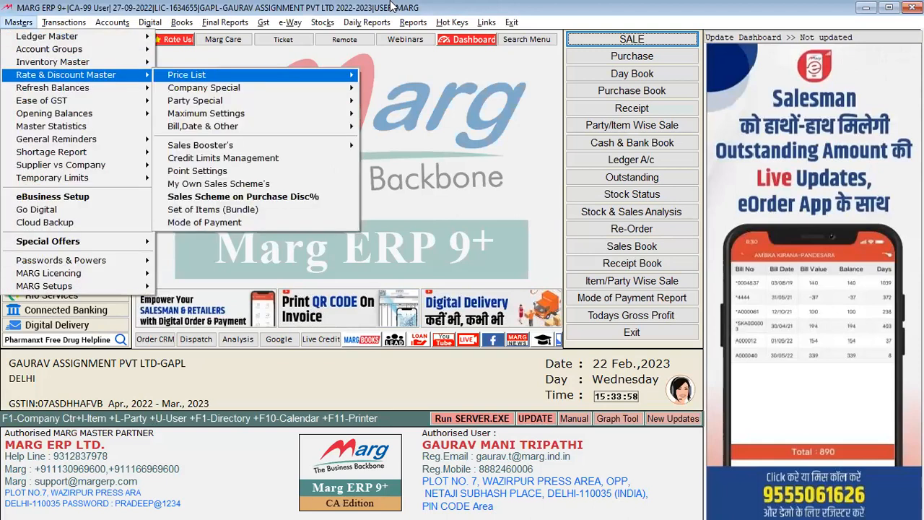
key("Down")
key("Right")
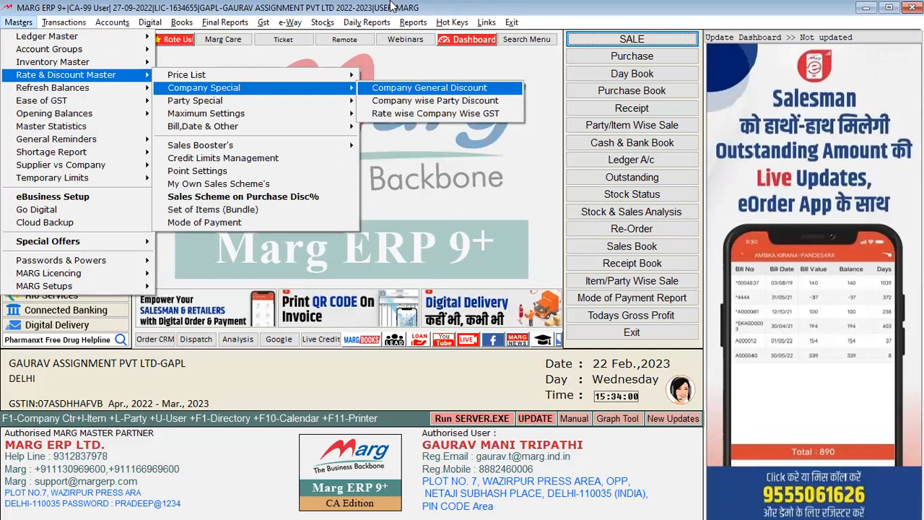
key("Return")
Set CIPLA's company discounts to 2.50% for OLD CUSTOMER, 3.50% for LOYAL CUS and 1.50% for NEW CUSTOMER
key("Down")
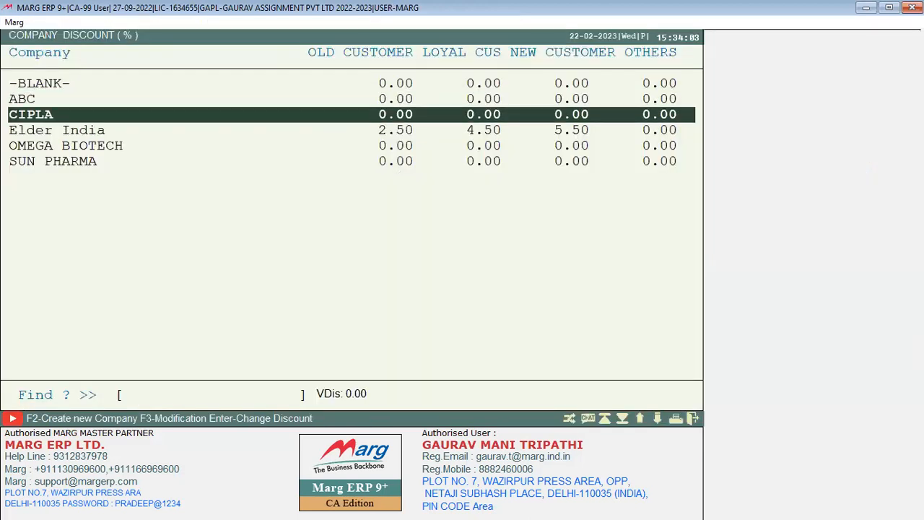
key("Return")
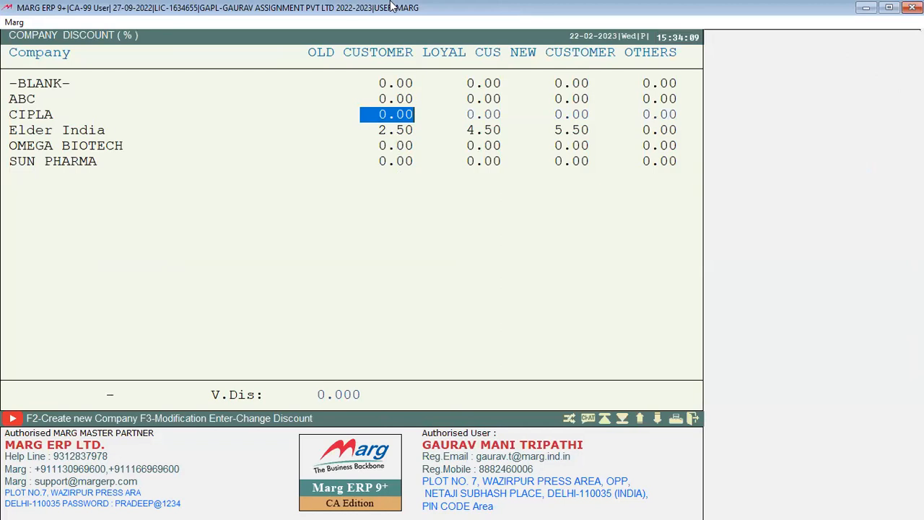
type("2.5")
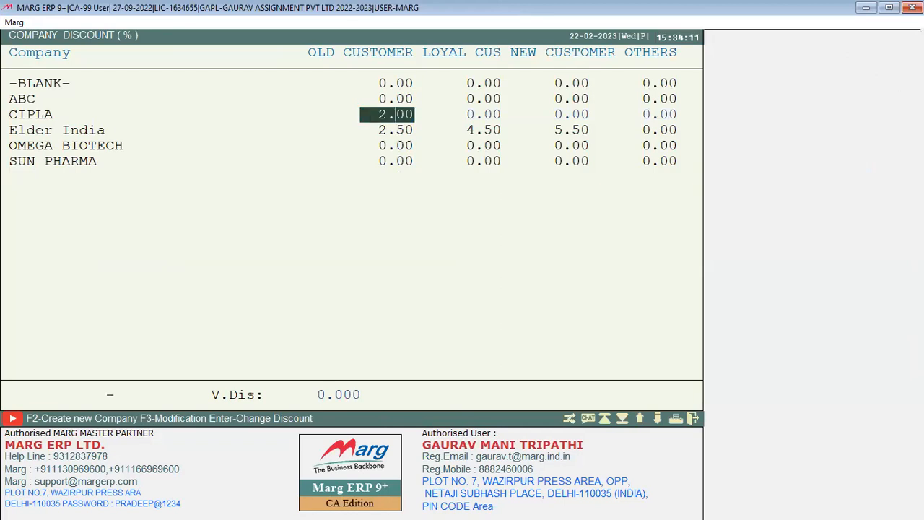
key("Return")
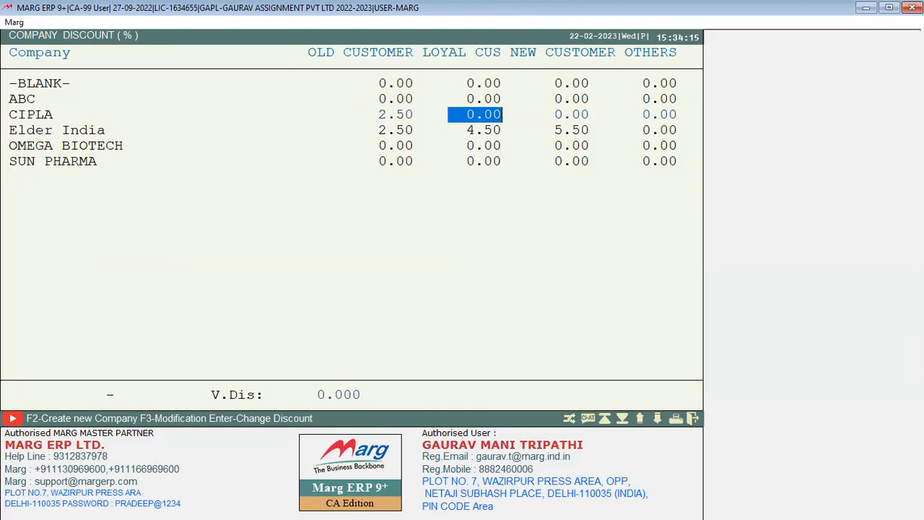
type("3.50")
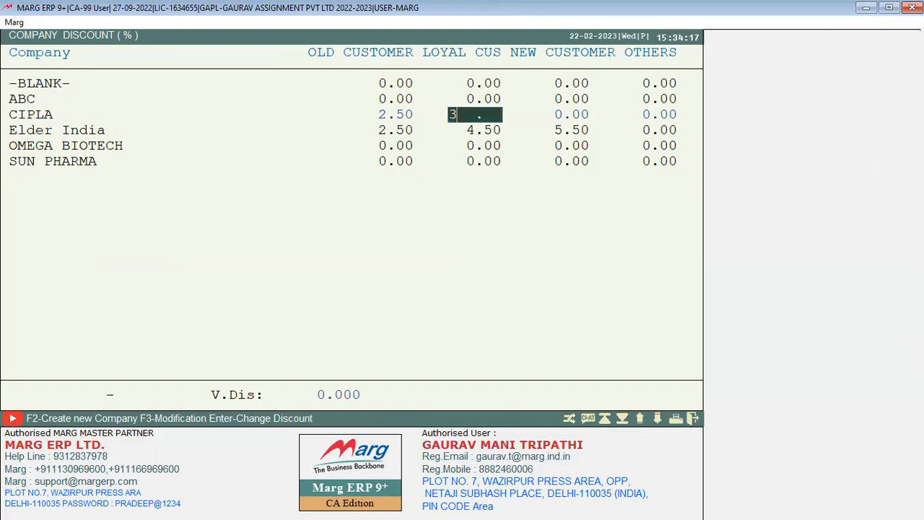
key("Return")
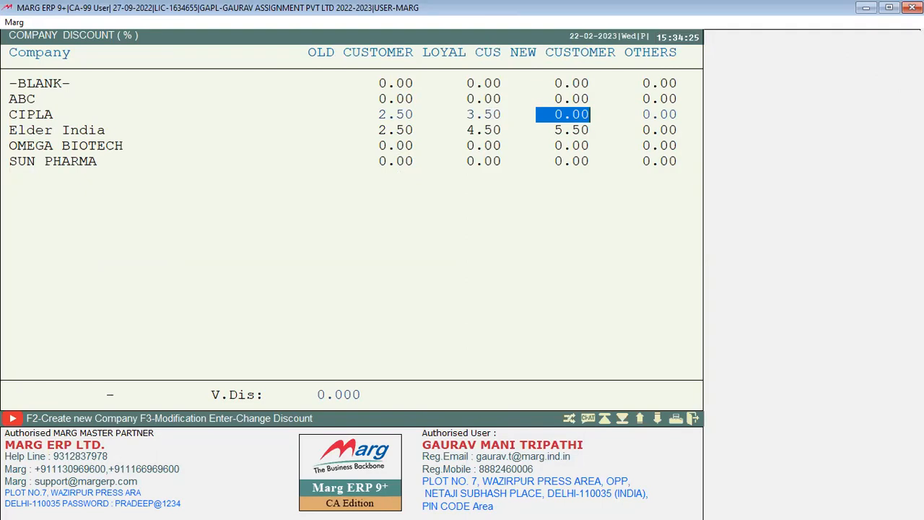
type("1.")
type("5")
key("Return")
key("Return")
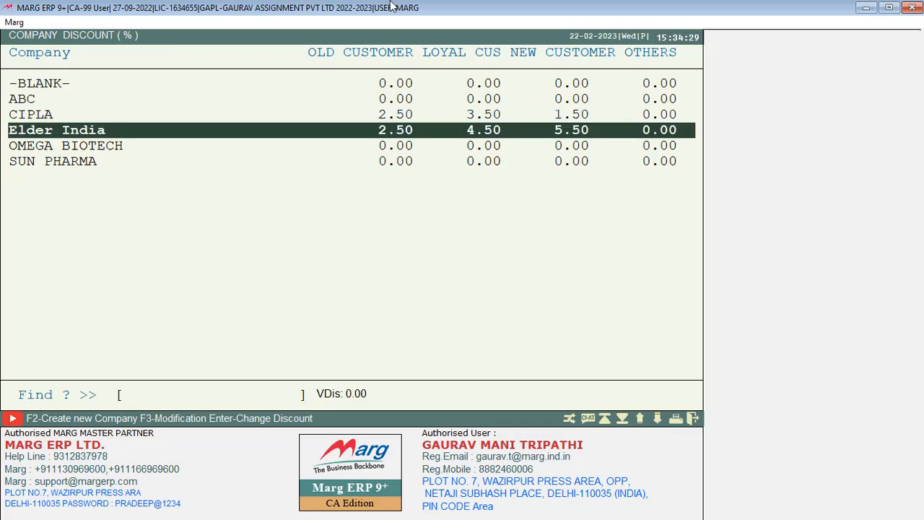
Review the discount rows from CIPLA to SUN PHARMA and leave the company discount list
key("Up")
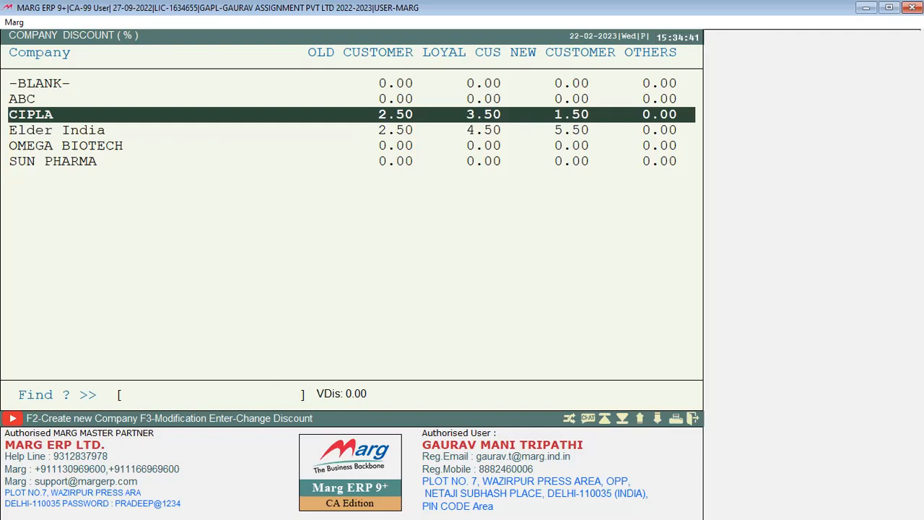
key("Down")
key("Down")
key("Down")
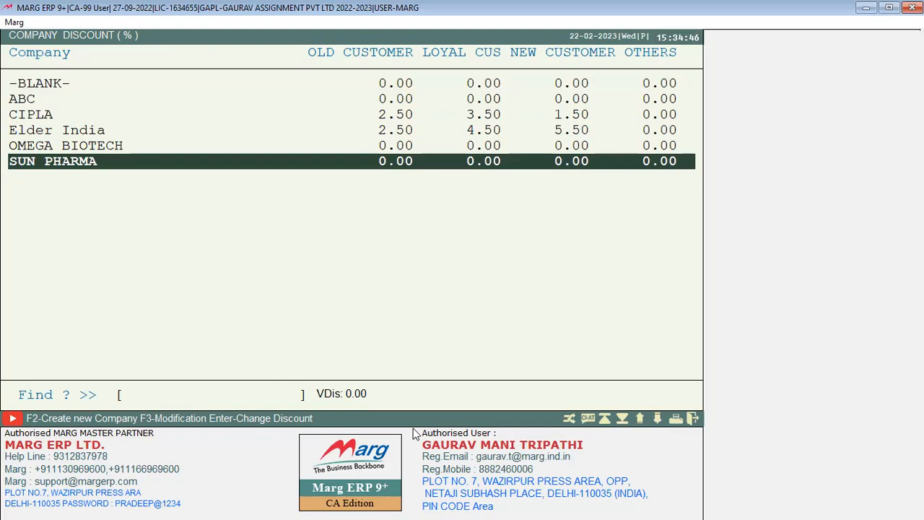
key("Up")
key("Up")
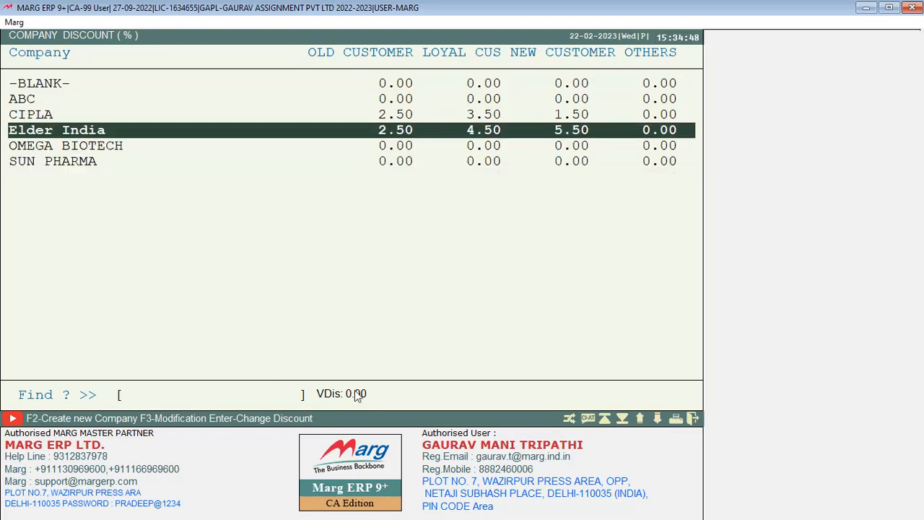
key("Escape")
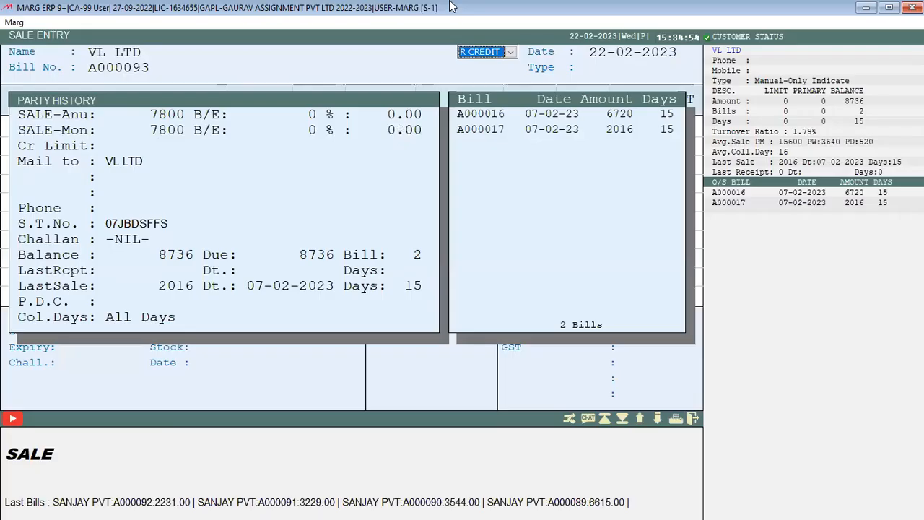
In the sale entry, replace VL LTD with the customer listed just above it and open the item list
key("Escape")
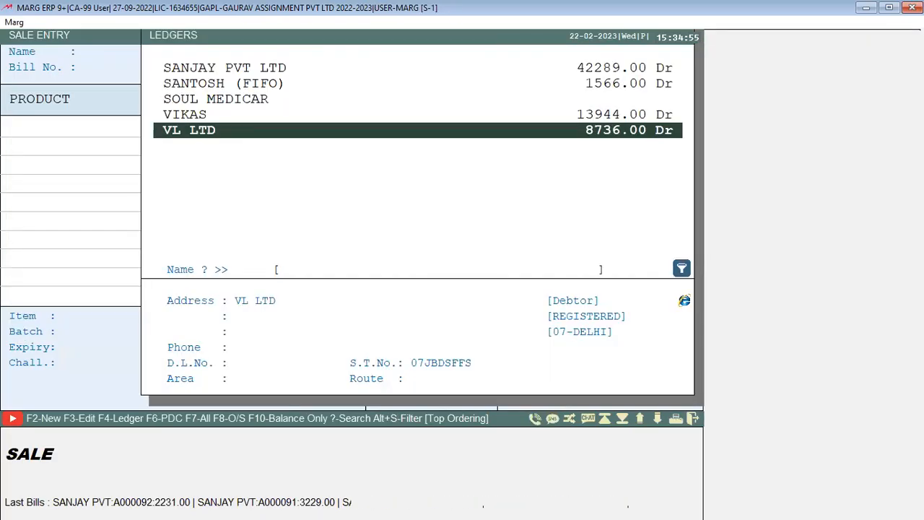
key("Up")
key("F3")
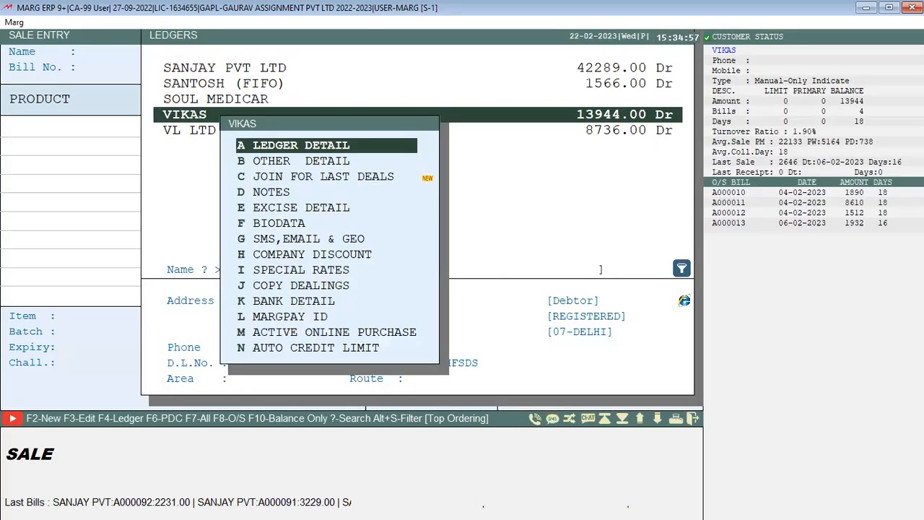
key("Down")
key("Return")
key("Escape")
key("Return")
key("Escape")
key("Return")
key("Return")
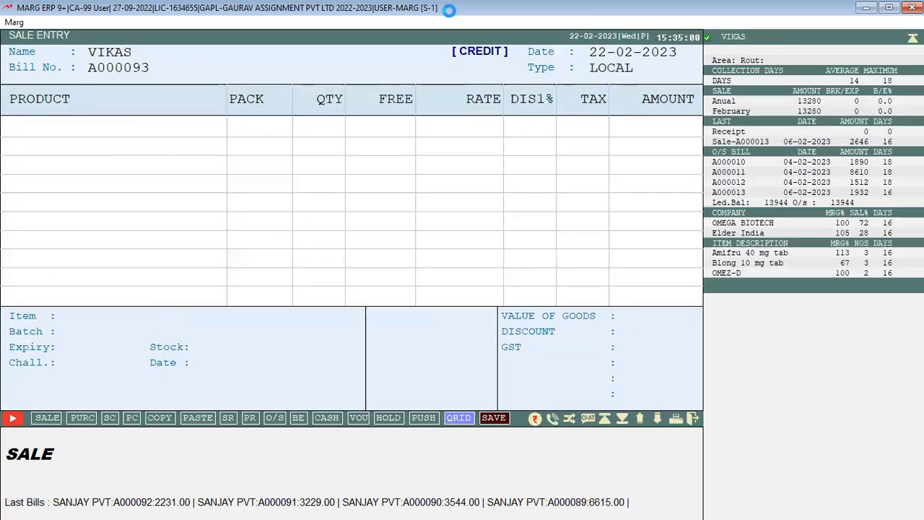
key("Return")
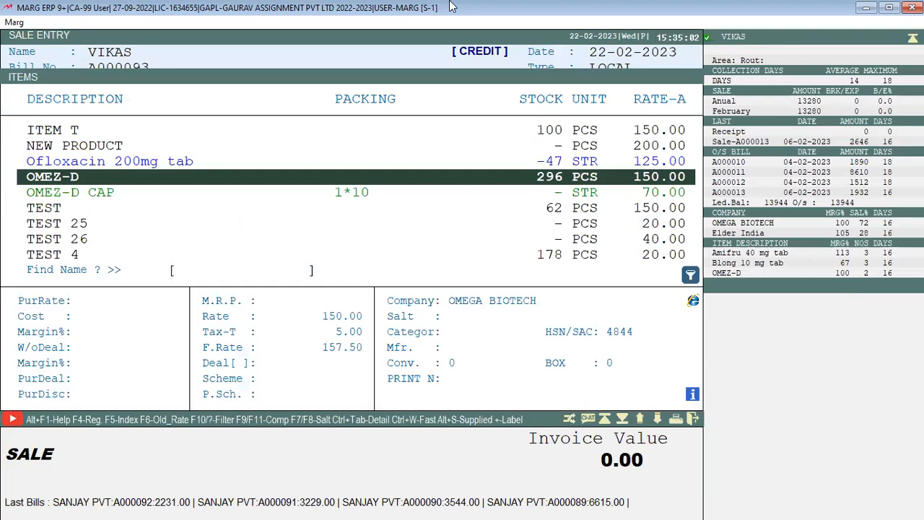
Check item TEST's product details without saving, and add TEST from batch B01234 to the sale bill
key("F3")
key("Return")
key("Escape")
key("Right")
key("Return")
left_click(43, 208)
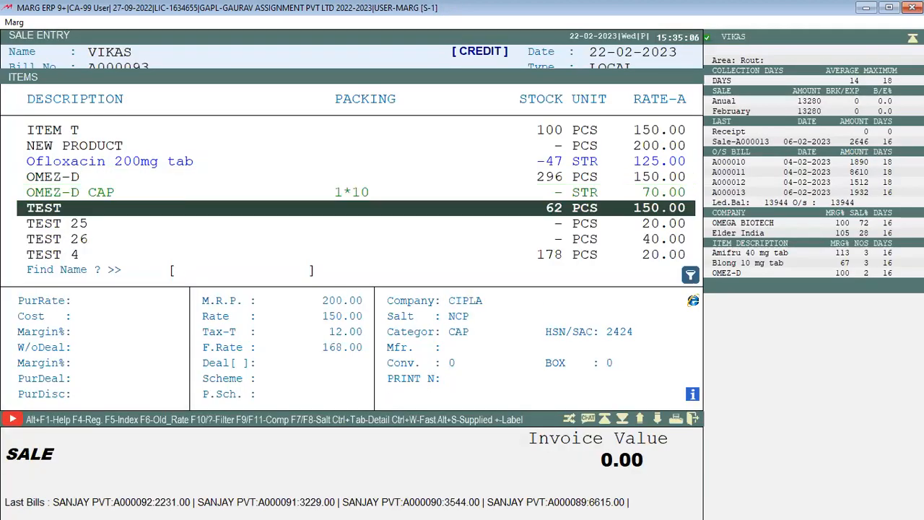
key("ctrl+Return")
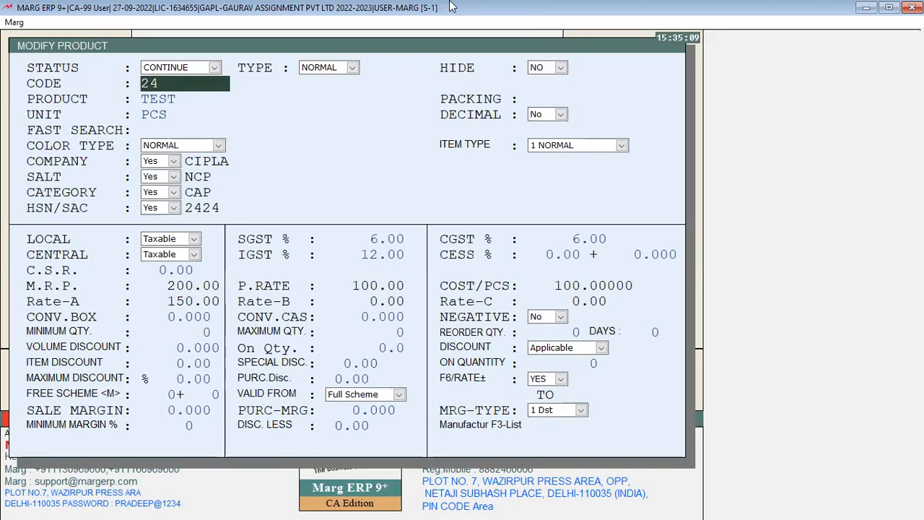
key("Escape")
key("Right")
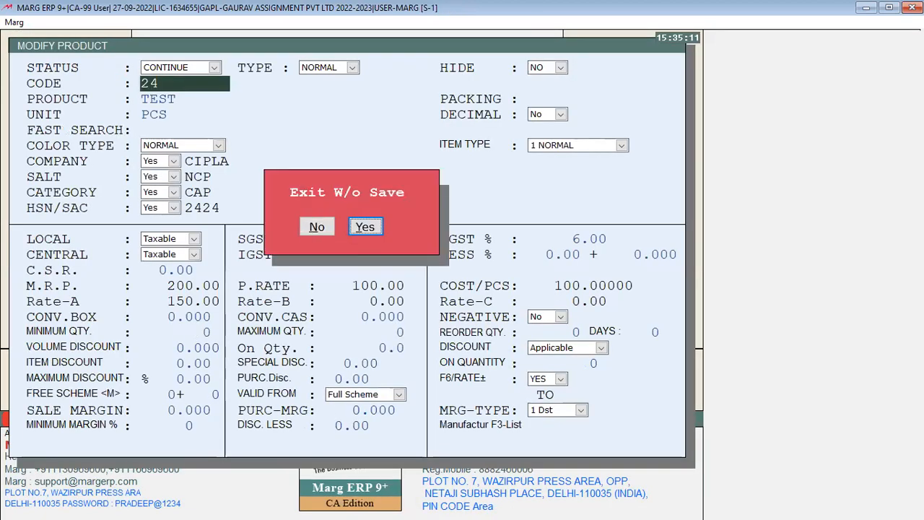
key("Return")
key("Return")
key("Return")
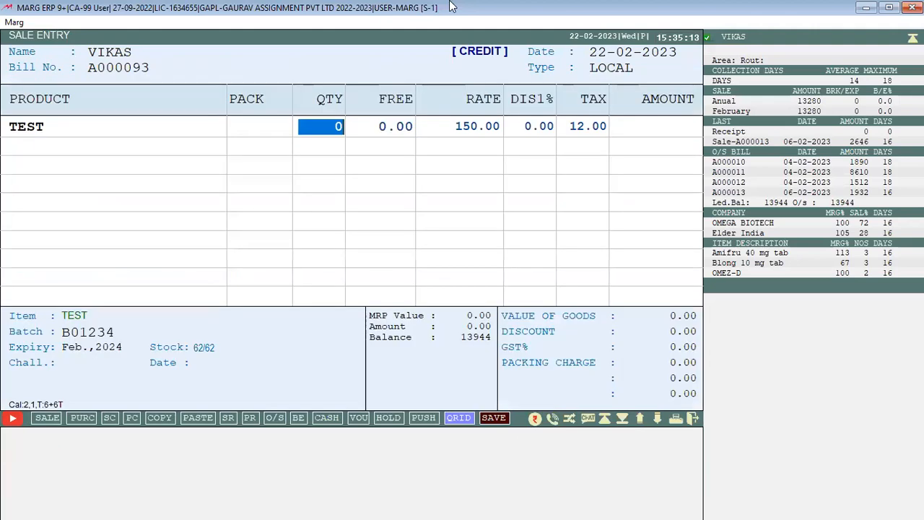
Enter quantity 10 for the TEST item on the sale bill and check its discount line
type("10")
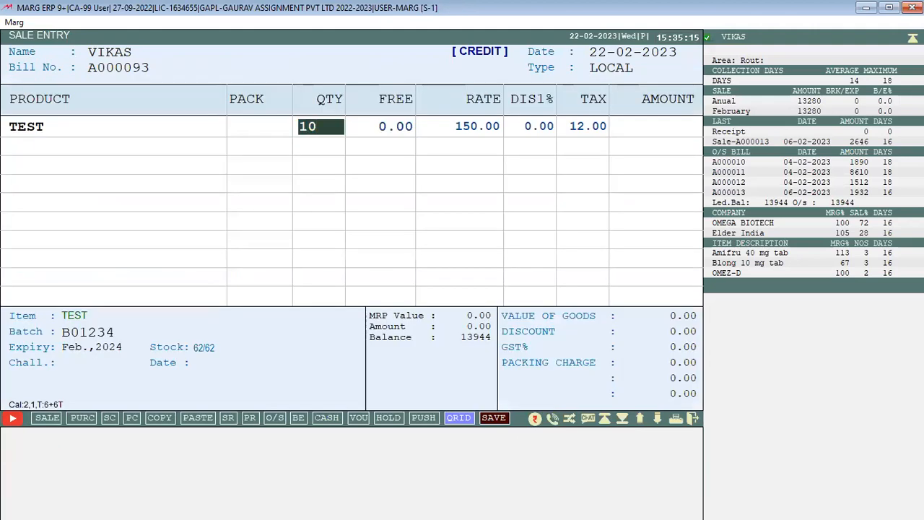
key("Return")
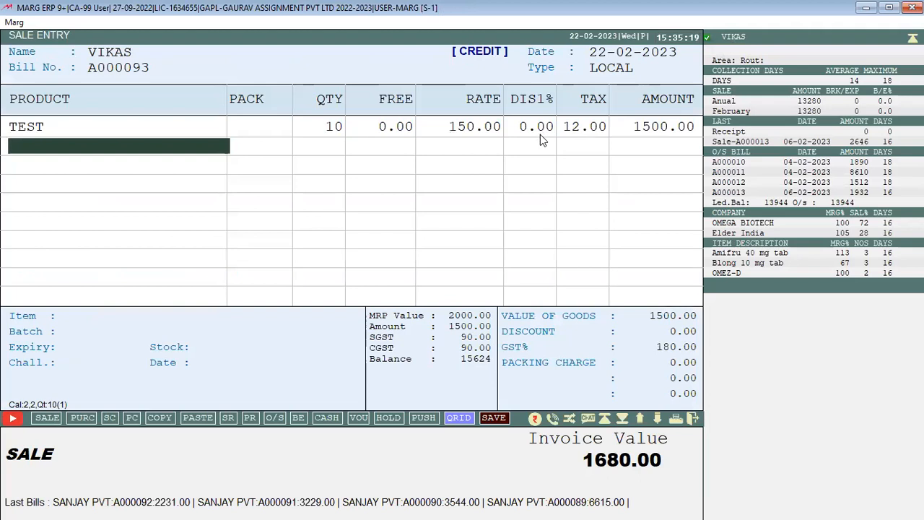
key("Up")
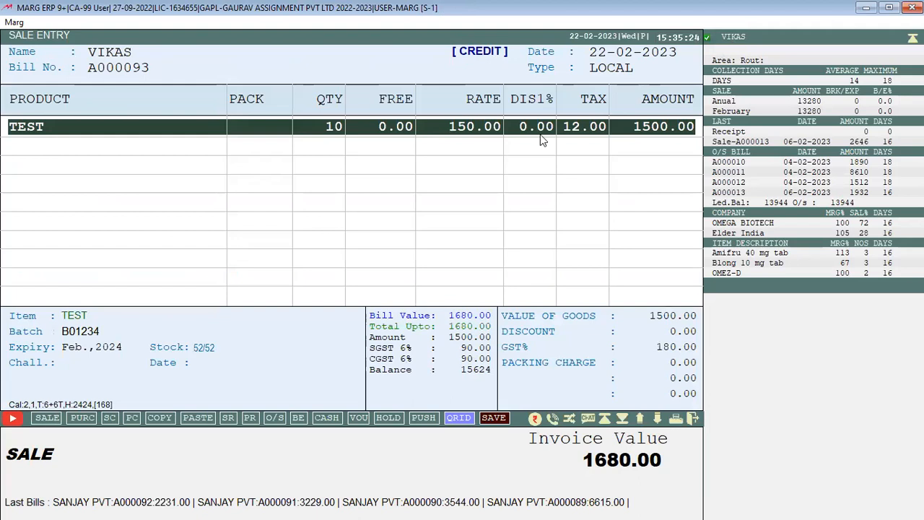
key("Down")
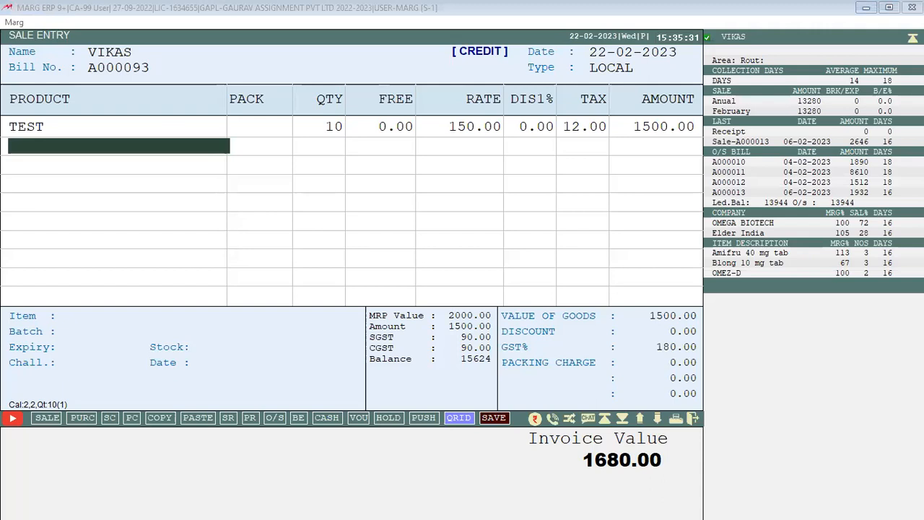
Open the TEST product's master record from the bill to check its company, and discard the bill
left_click(108, 127)
key("Return")
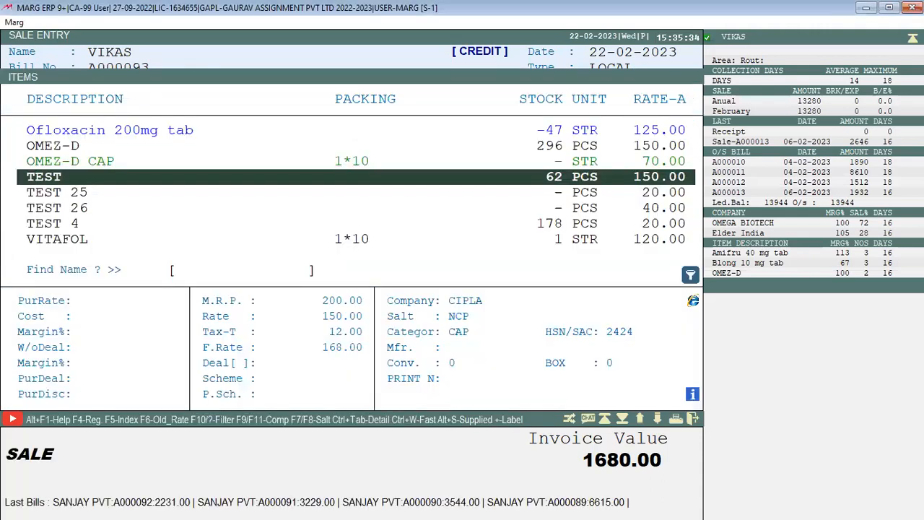
key("ctrl+Return")
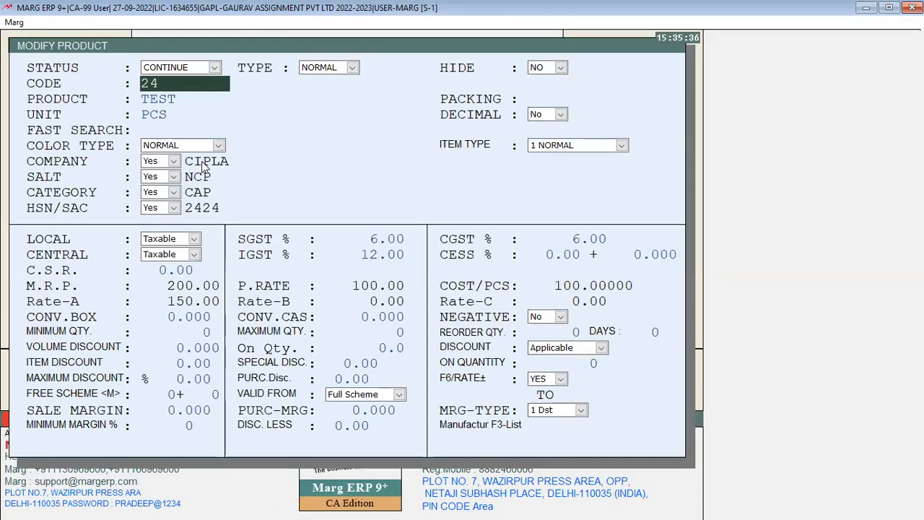
key("Escape")
key("Right")
key("Return")
key("Escape")
key("Right")
key("Return")
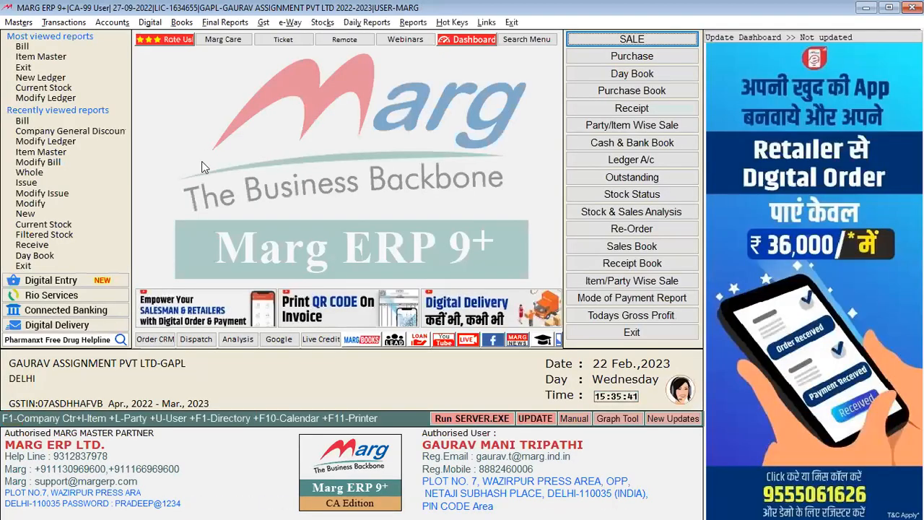
Open the general company discount list and review the CIPLA and Elder India rates for each customer category
key("alt+m")
key("Down")
key("Down")
key("Down")
key("Right")
key("Down")
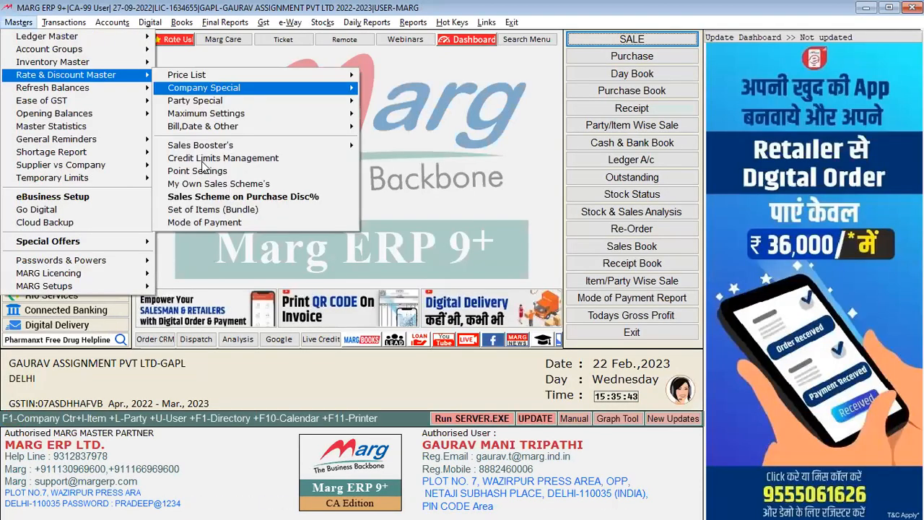
key("Right")
key("Return")
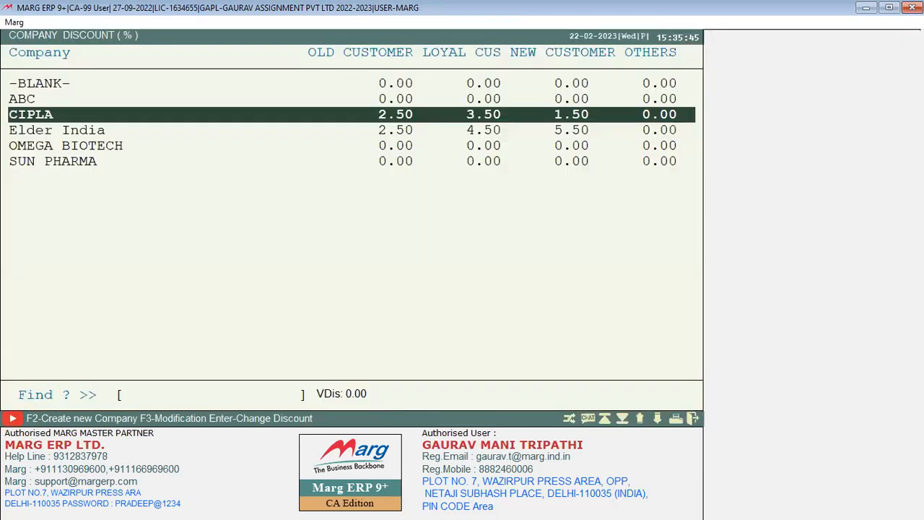
key("Down")
key("Down")
key("Down")
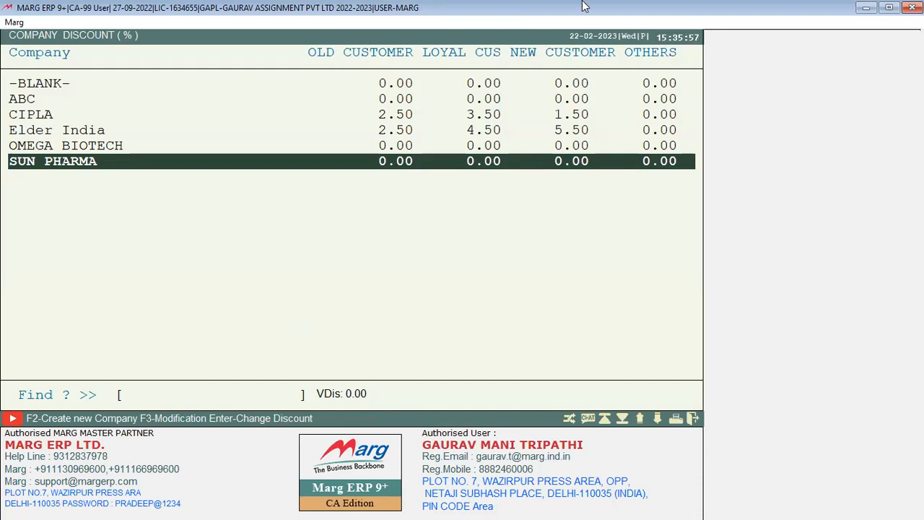
left_click(525, 101)
scroll(522, 114, "down", 2)
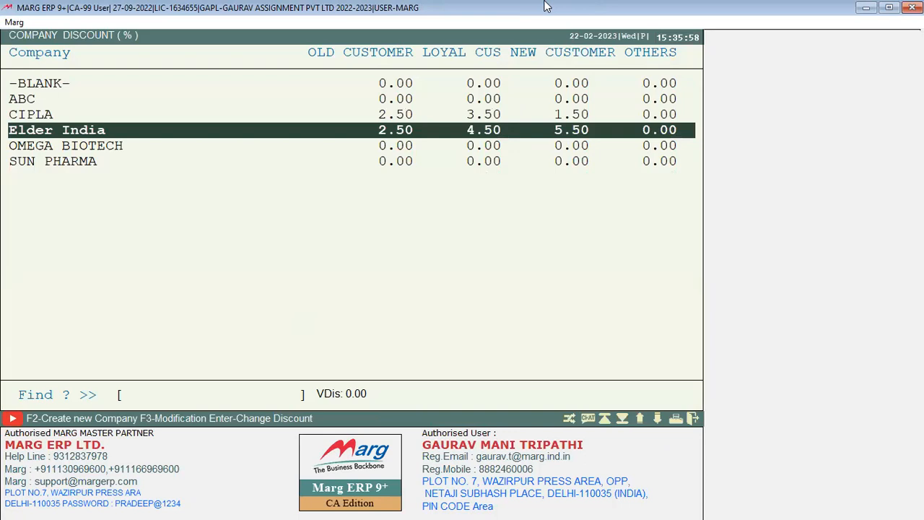
Set the ledger category to OLD CUSTOMER in the billed customer's other details
key("Escape")
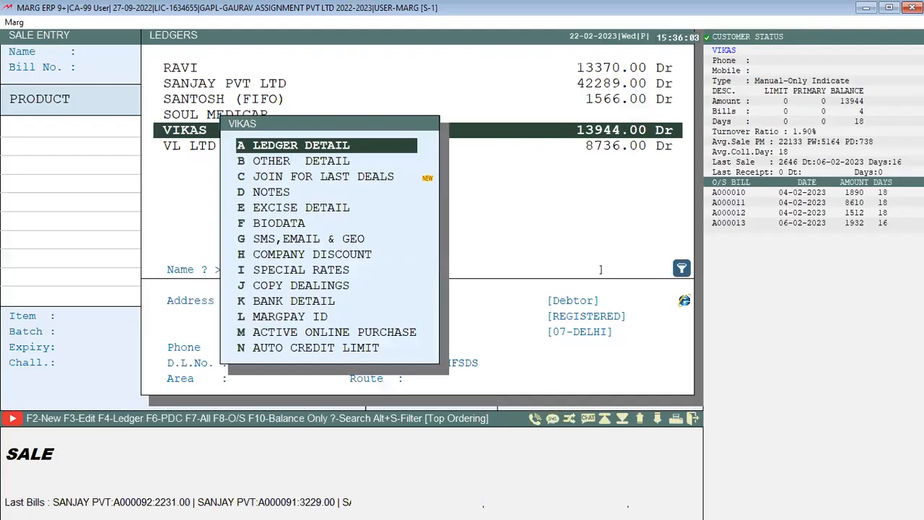
key("Down")
key("Return")
key("Return")
key("Return")
key("Return")
key("Return")
key("Return")
key("Return")
key("Return")
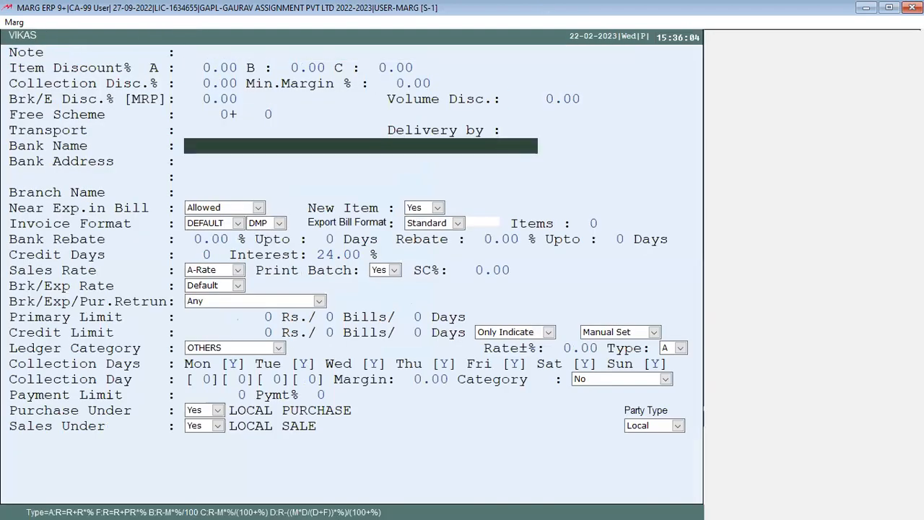
key("Return")
key("Return")
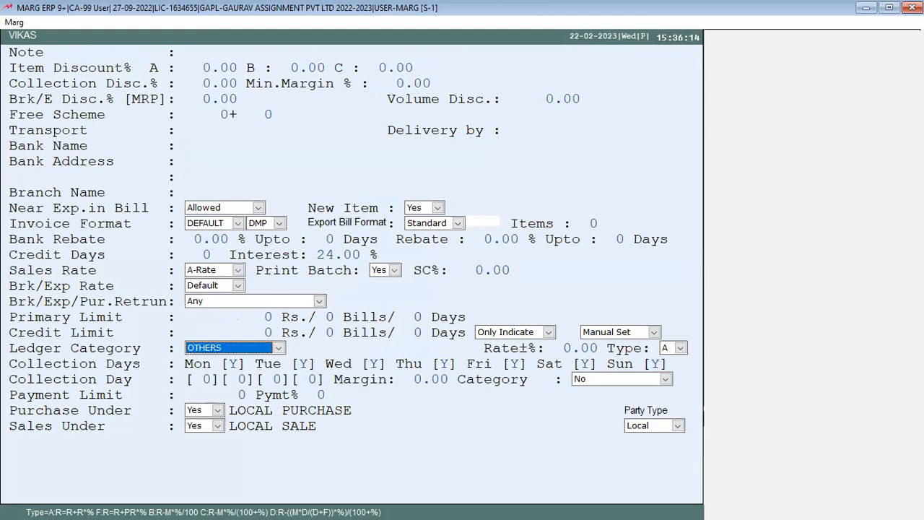
key("alt+Down")
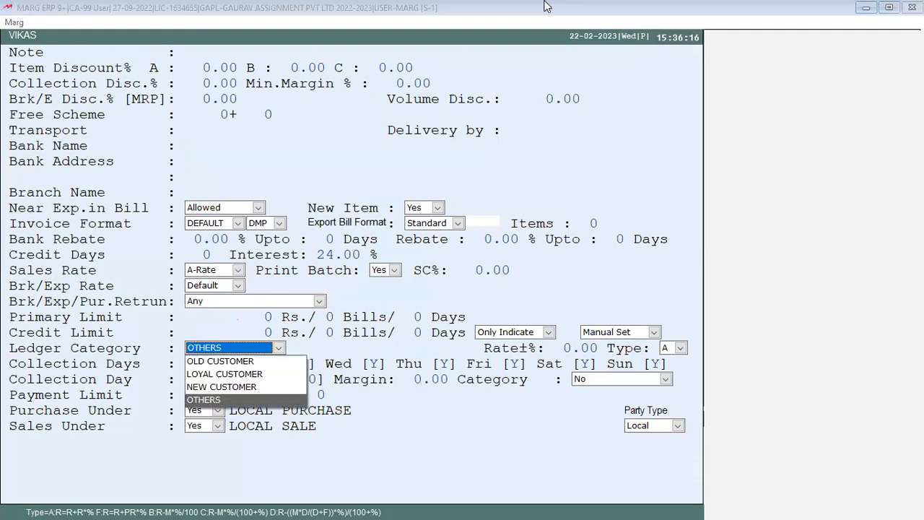
key("Up")
key("Up")
key("Up")
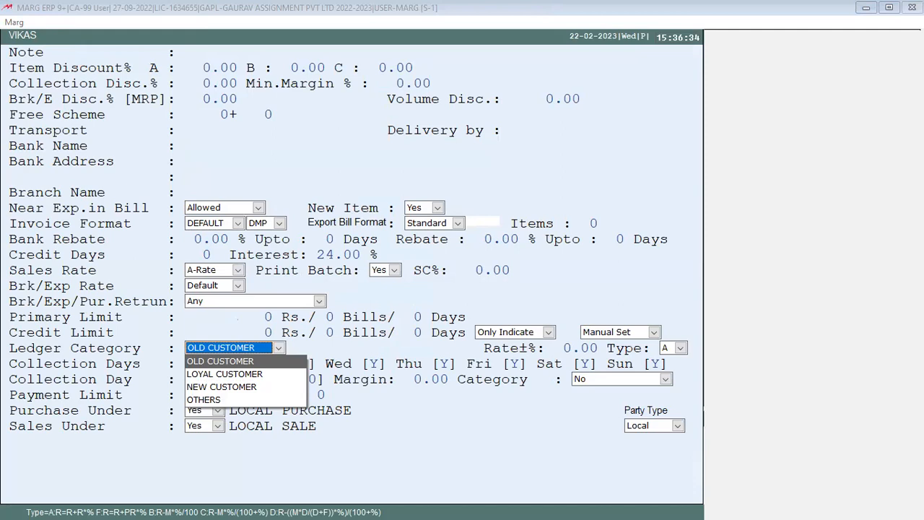
key("Escape")
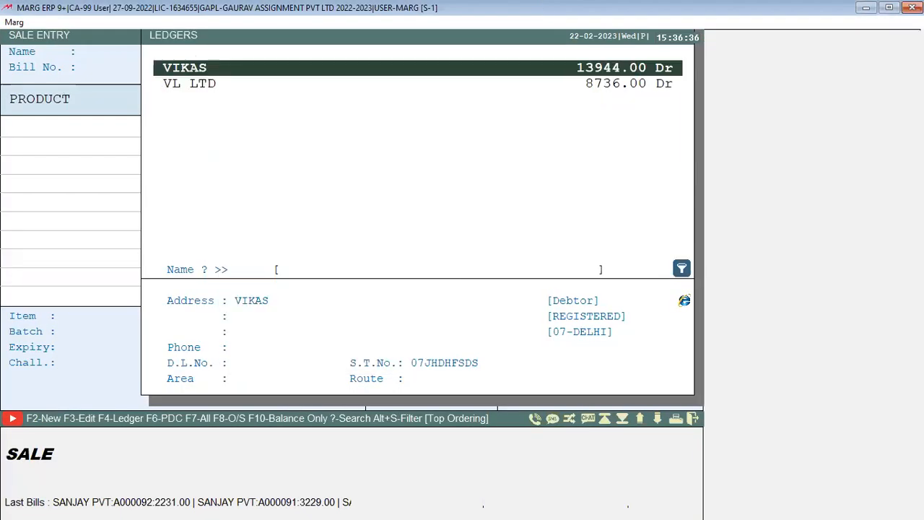
Bill the TEST item with quantity 1 to the customer to check the category discount, and discard the bill
key("Return")
key("Return")
key("Return")
key("Return")
key("Return")
type("1")
key("Return")
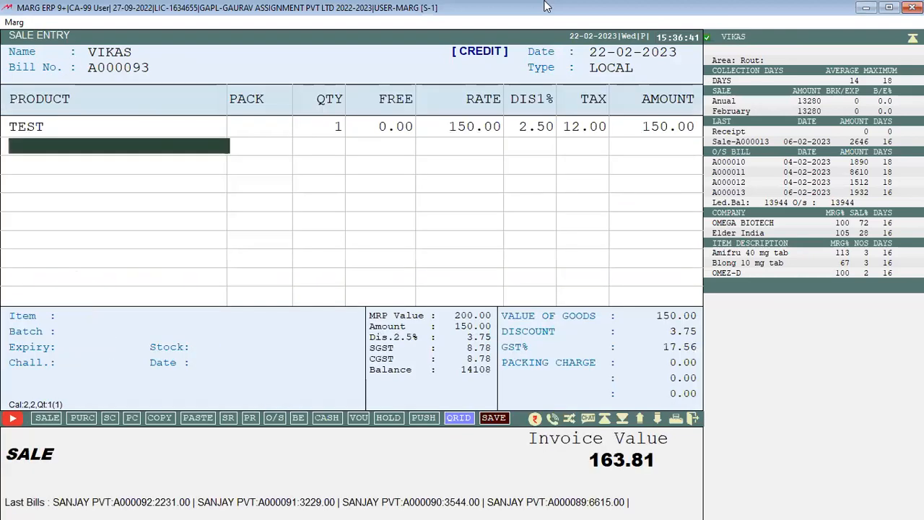
left_click(529, 145)
key("Escape")
key("Right")
key("Return")
Change the customer's ledger category to NEW CUSTOMER in the ledger's other details
key("ctrl+Return")
key("Down")
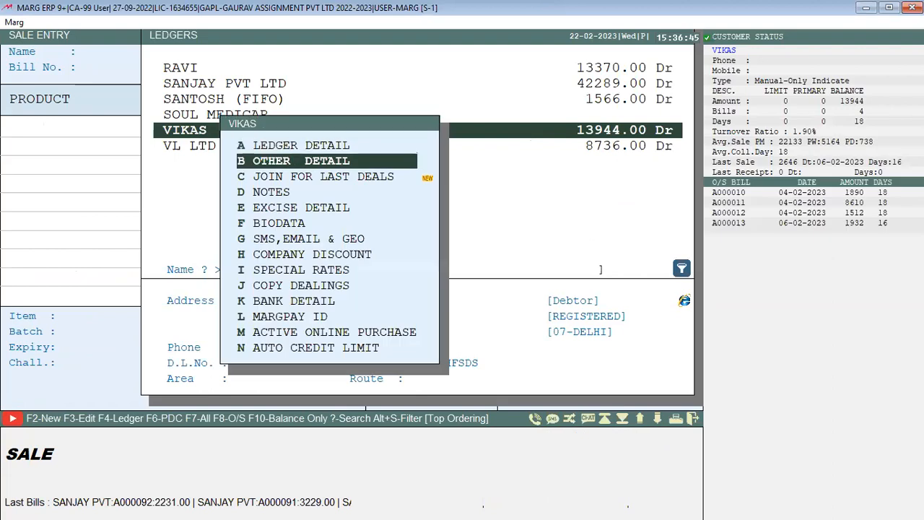
key("Return")
key("Return")
key("Return")
key("Return")
key("Return")
key("Return")
key("Return")
key("Return")
key("Return")
key("Return")
key("Return")
key("Return")
key("Return")
key("Return")
key("Return")
key("Return")
key("Return")
key("Return")
key("Return")
key("Return")
key("Return")
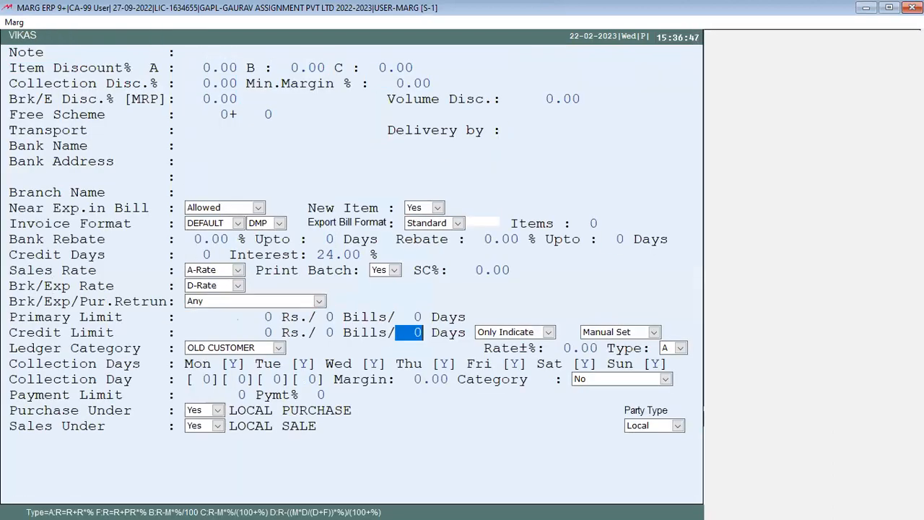
key("Return")
key("Down")
key("Down")
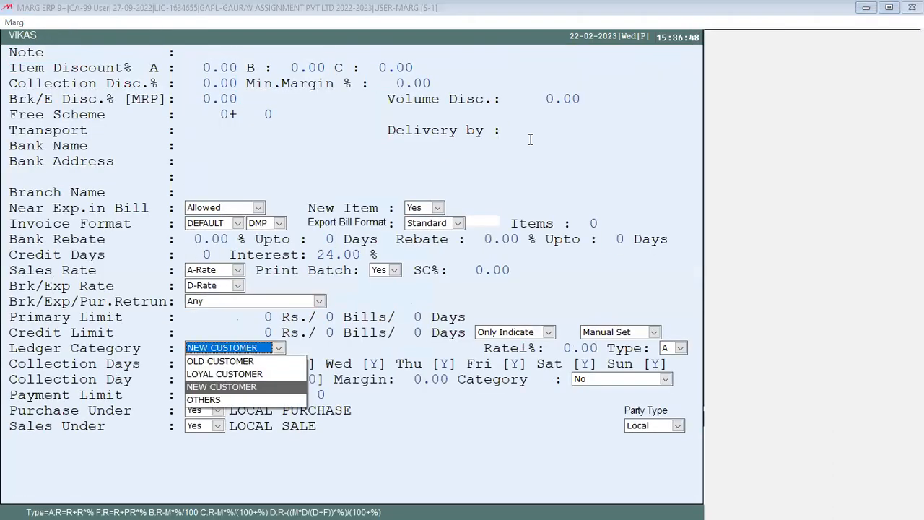
key("Return")
key("Escape")
Start a sale bill for the same customer and add the TEST item with quantity 1
key("Return")
key("Return")
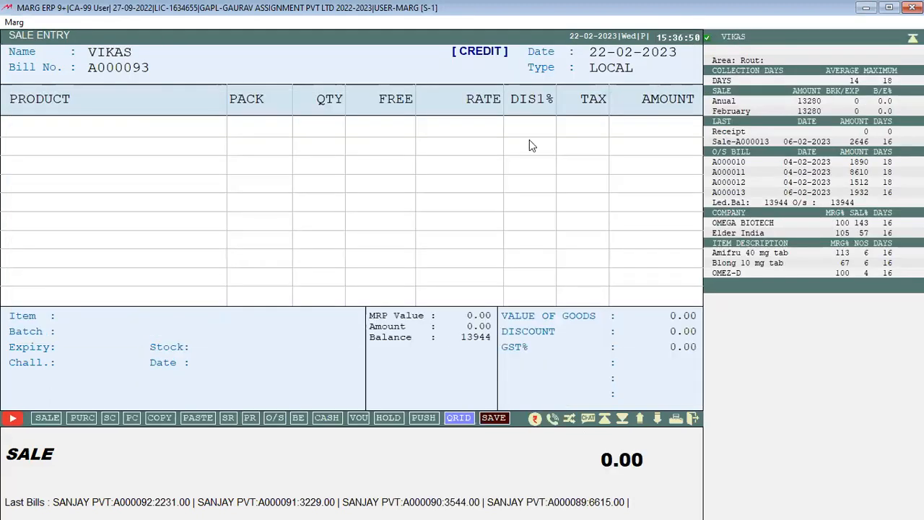
key("Return")
key("Return")
type("1")
key("Return")
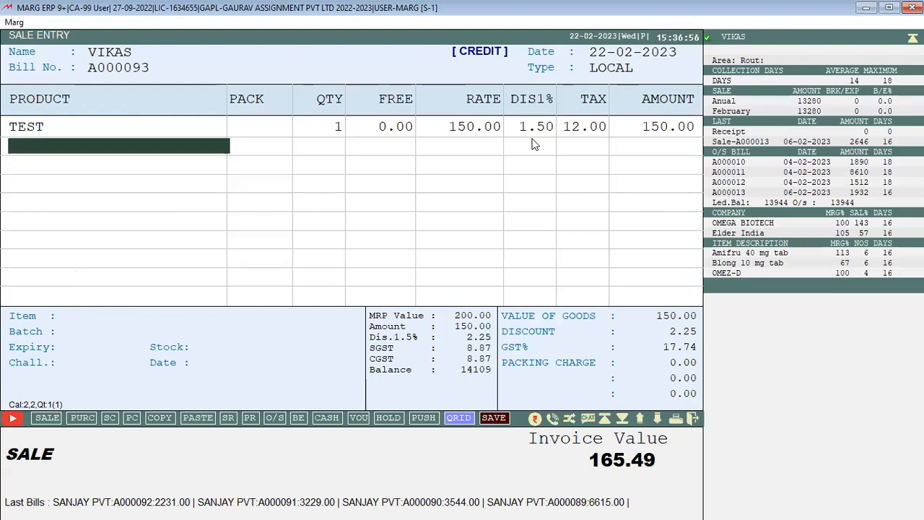
Discard the bill and open the customer's other details
key("Escape")
key("Escape")
key("Right")
key("Return")
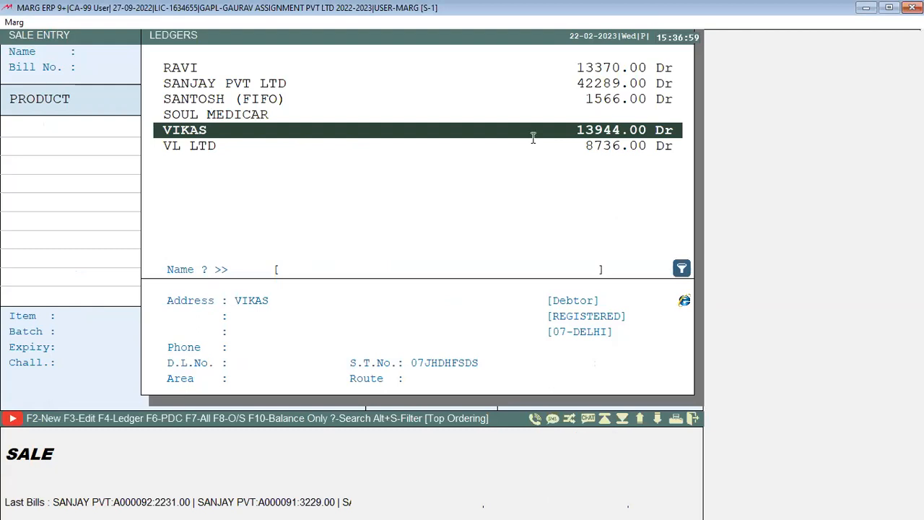
key("F3")
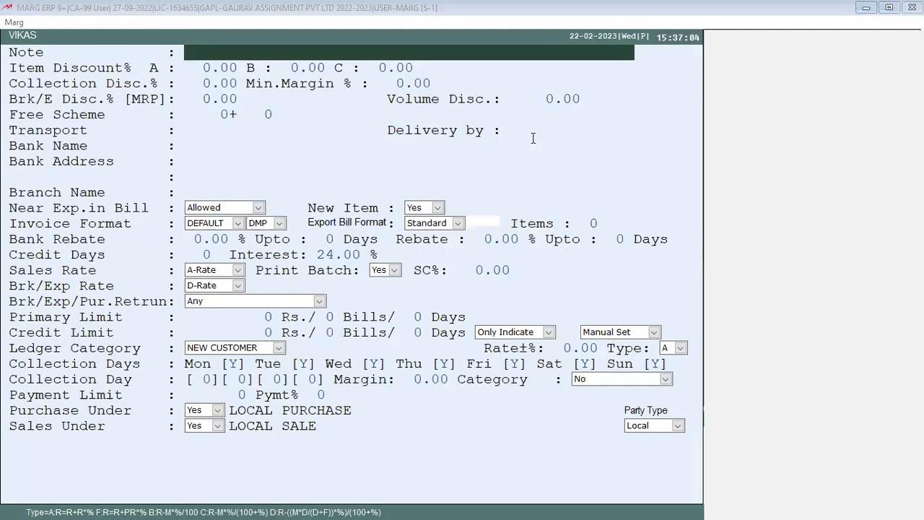
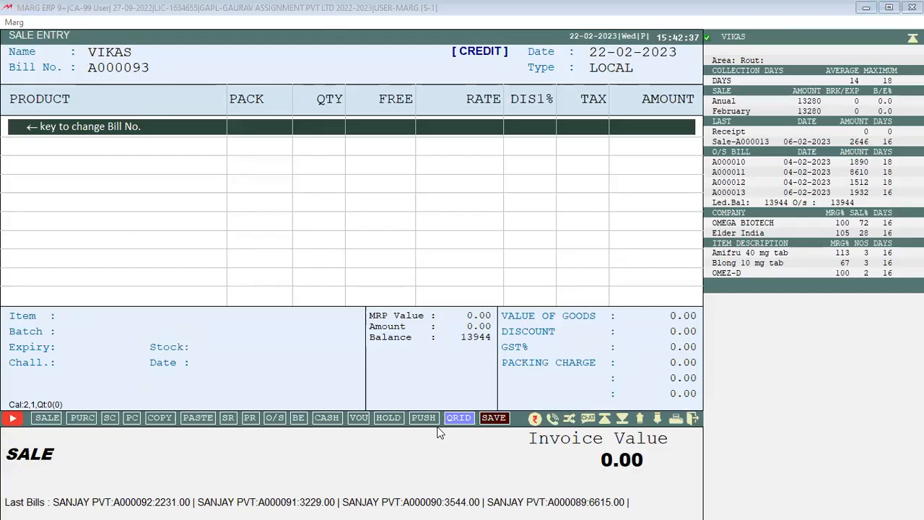
Switch to the Word document and list PARTY, ITEM and COMPANY on separate lines below the discount percentages
key("alt+Tab")
type("PARTY ")
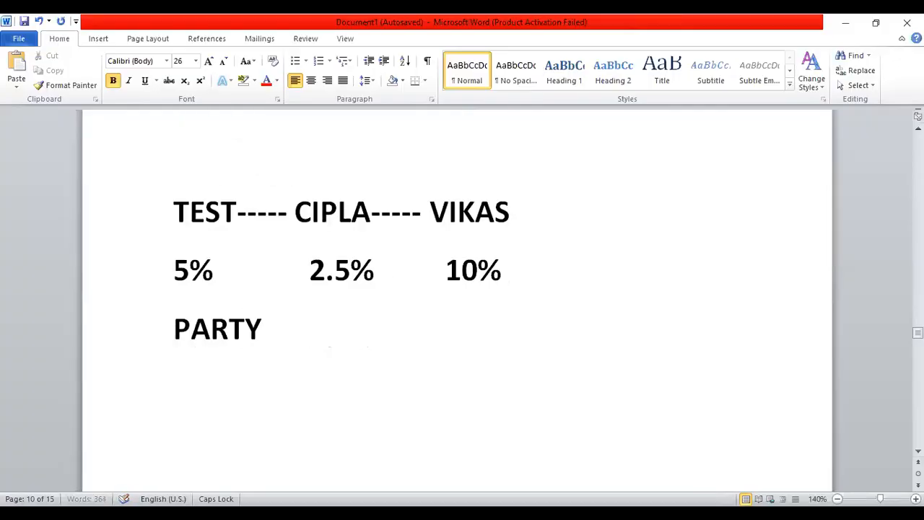
type("ITEM")
key("Return")
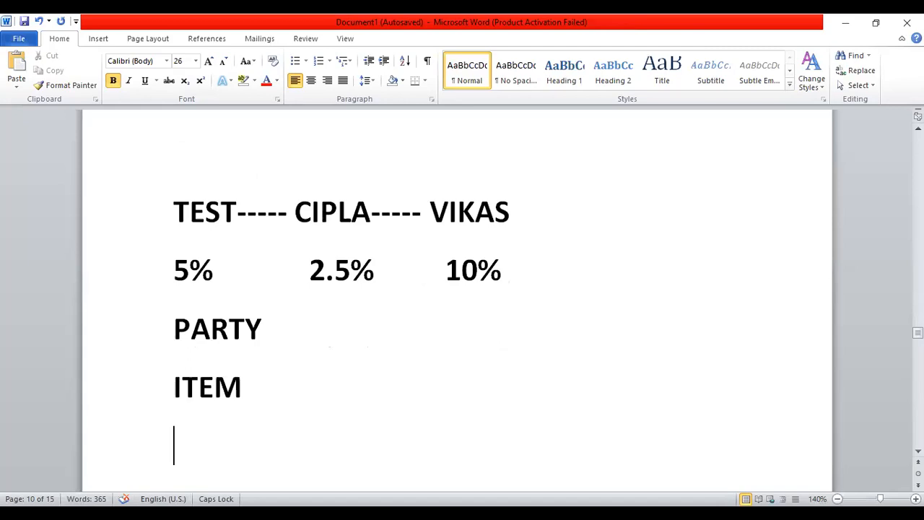
type("V")
key("BackSpace")
type("COM")
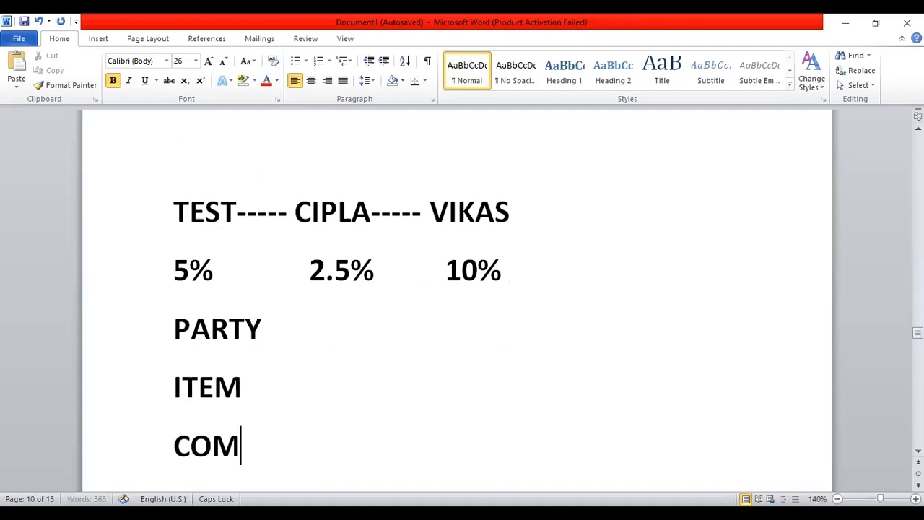
type("PNAY")
key("Return")
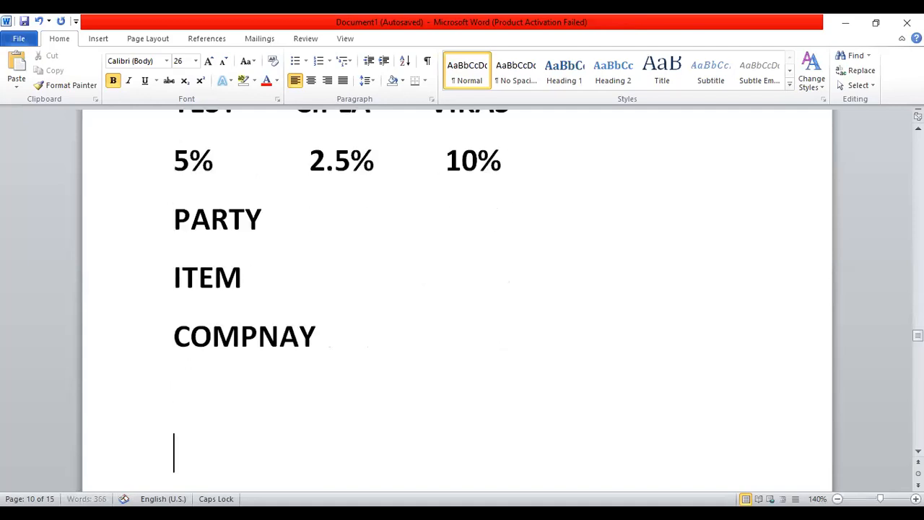
key("BackSpace")
key("BackSpace")
key("BackSpace")
key("BackSpace")
type("ANY")
Add a hyphen after PARTY and after ITEM in the list
key("Up")
key("Up")
type("-")
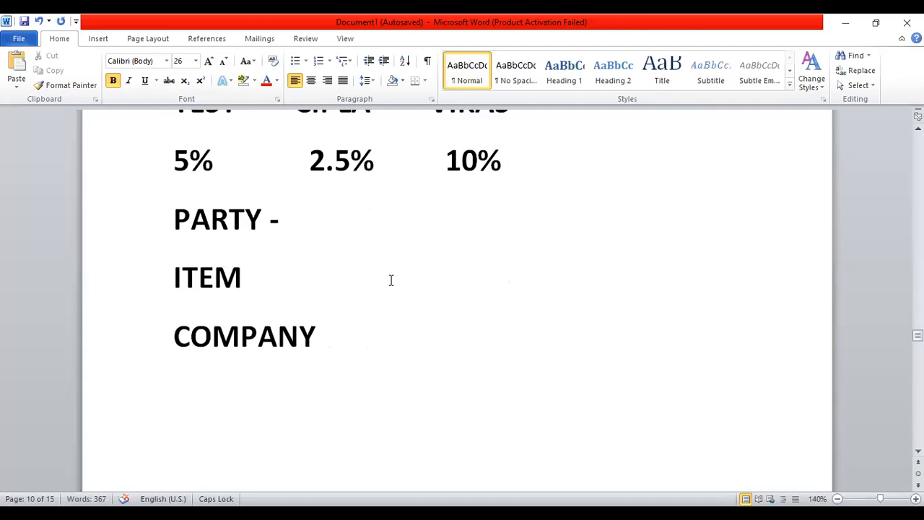
left_click(261, 277)
type("-")
scroll(340, 297, "up", 1)
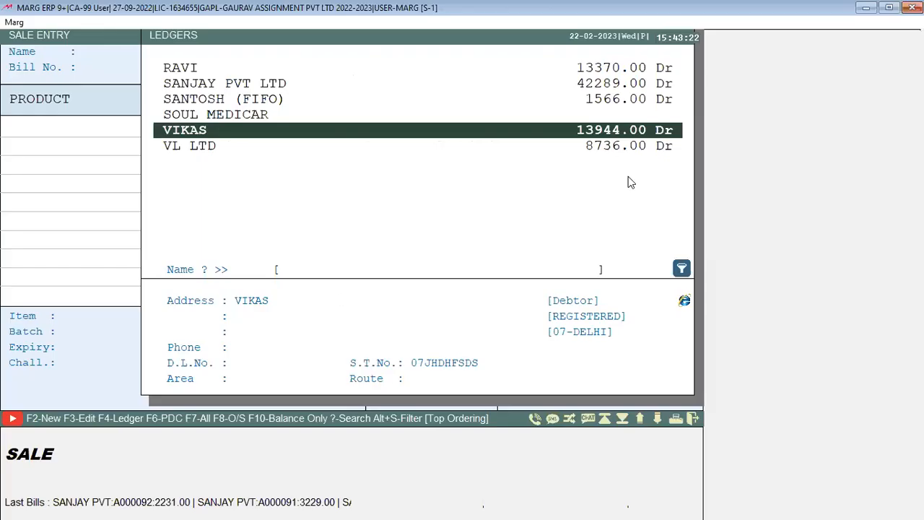
Return to Marg ERP, start a sale bill for the customer and add the TEST item with quantity 1
key("Down")
key("Up")
key("Return")
key("Return")
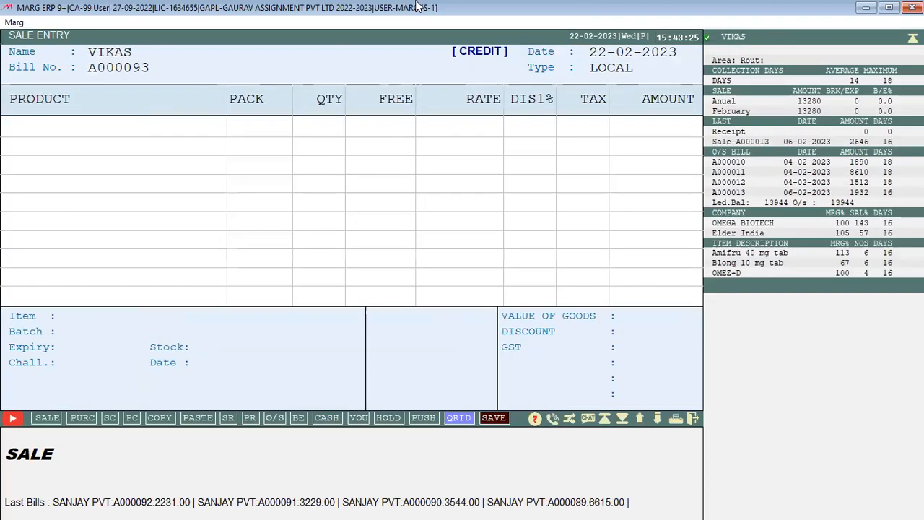
key("Return")
key("Return")
key("Return")
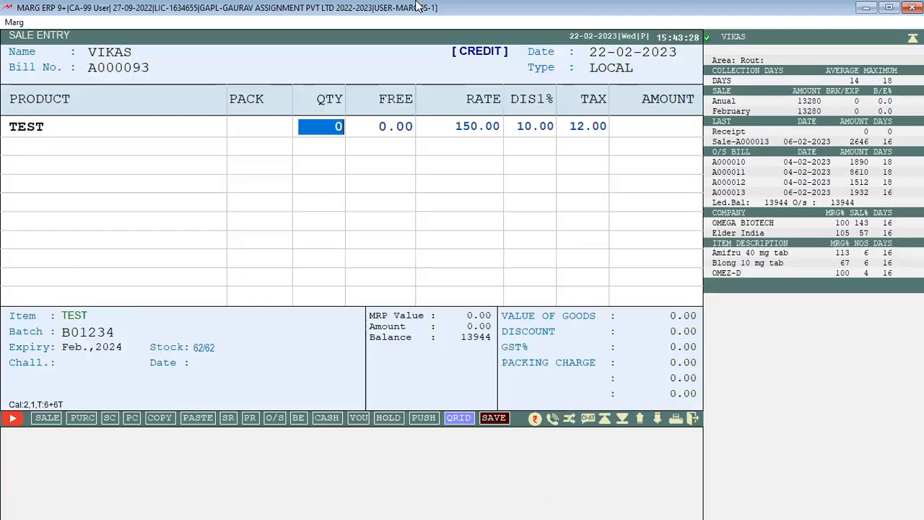
type("1")
key("Return")
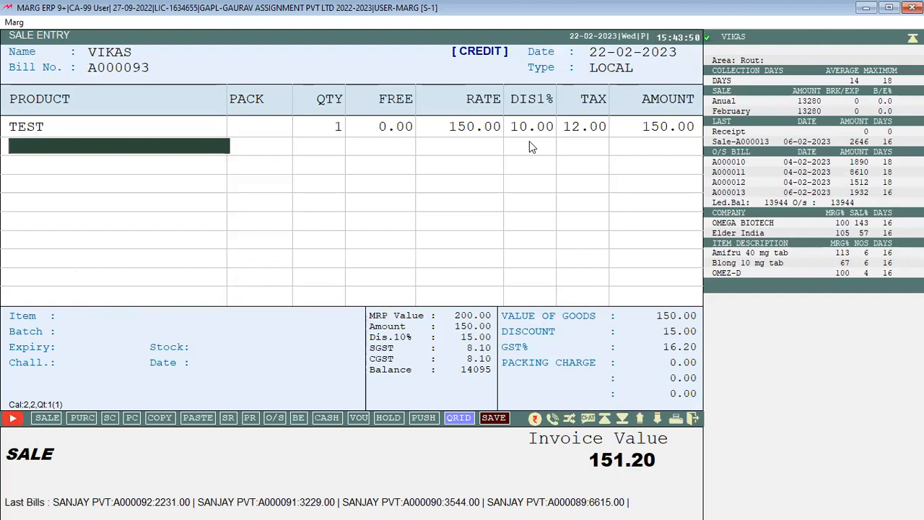
Discard the bill and set the customer's item discount A to 0 in the other details
key("Escape")
key("Right")
key("Return")
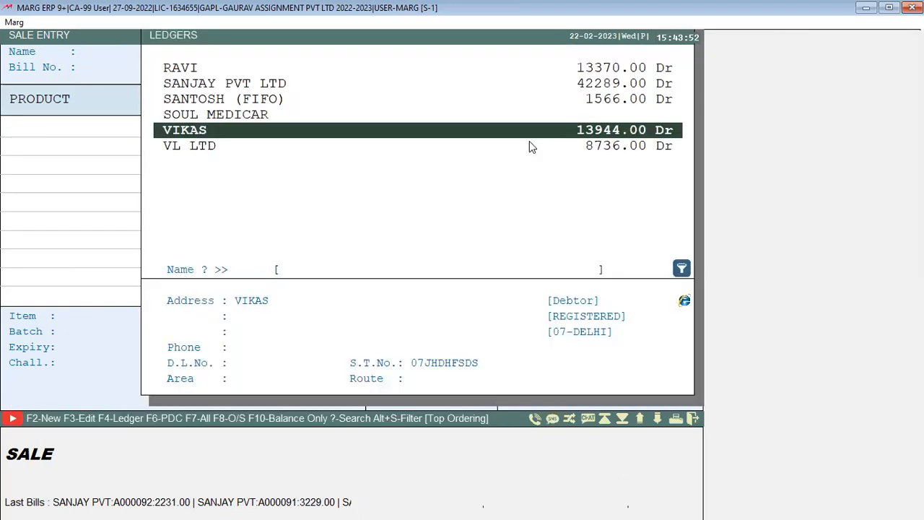
key("F3")
key("b")
key("Escape")
key("Escape")
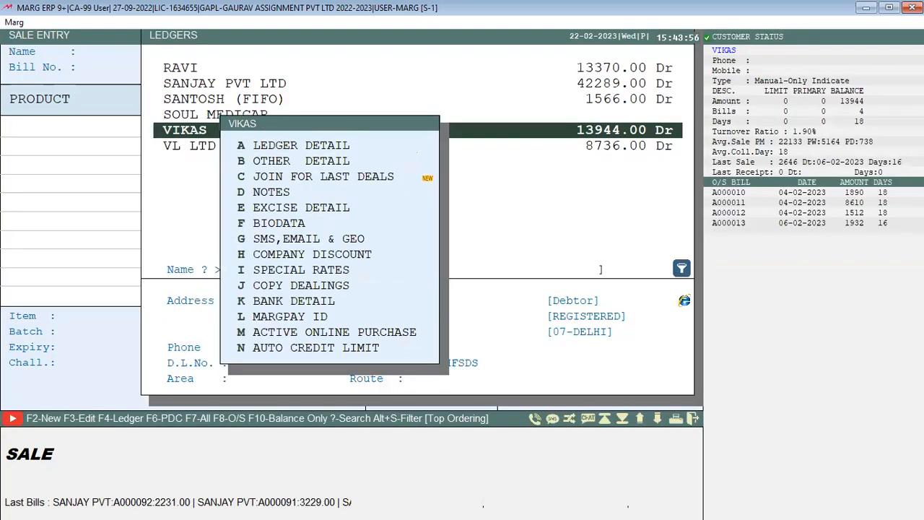
key("Escape")
Start a sale bill for the same customer and add the TEST item with quantity 1
key("Return")
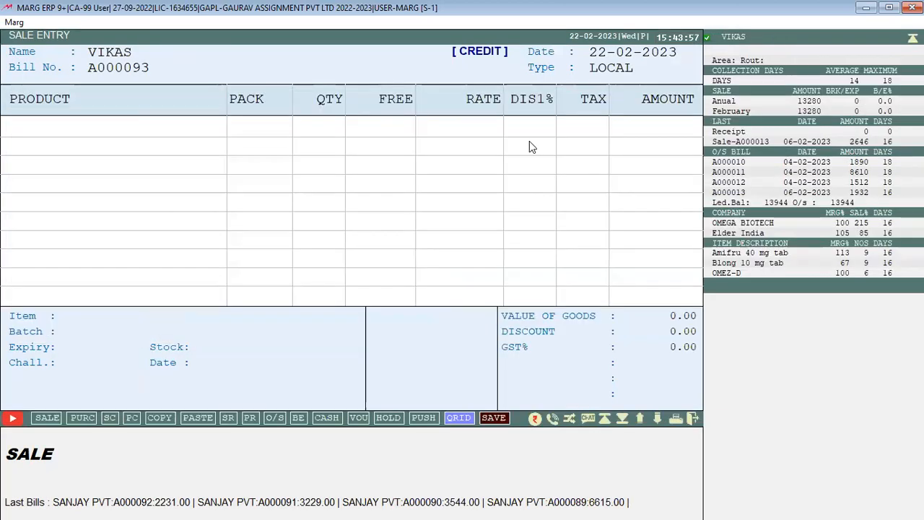
key("Return")
key("Return")
key("Return")
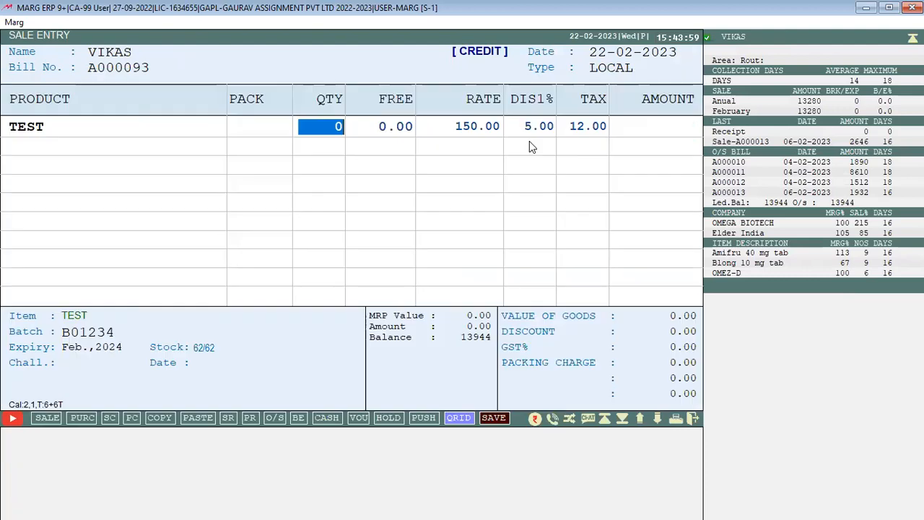
type("1")
key("Return")
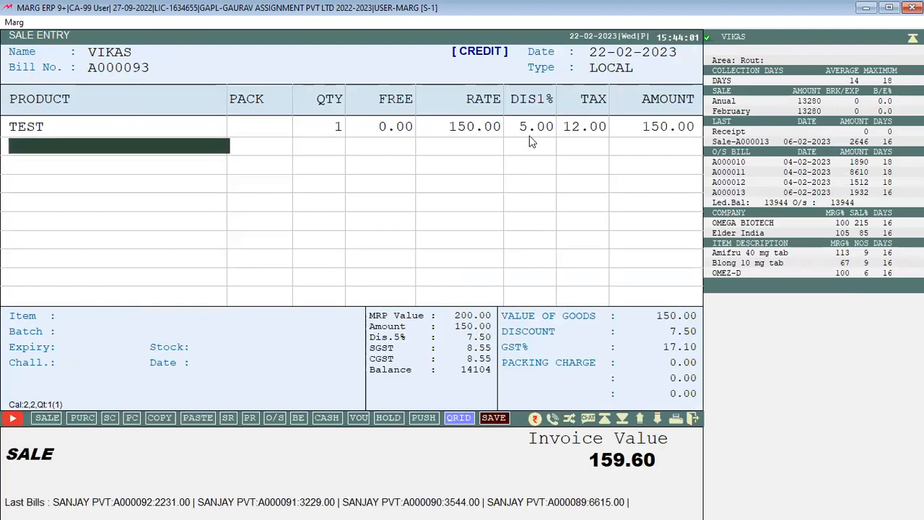
Check the item discount in the TEST product's record
key("Return")
key("ctrl+Return")
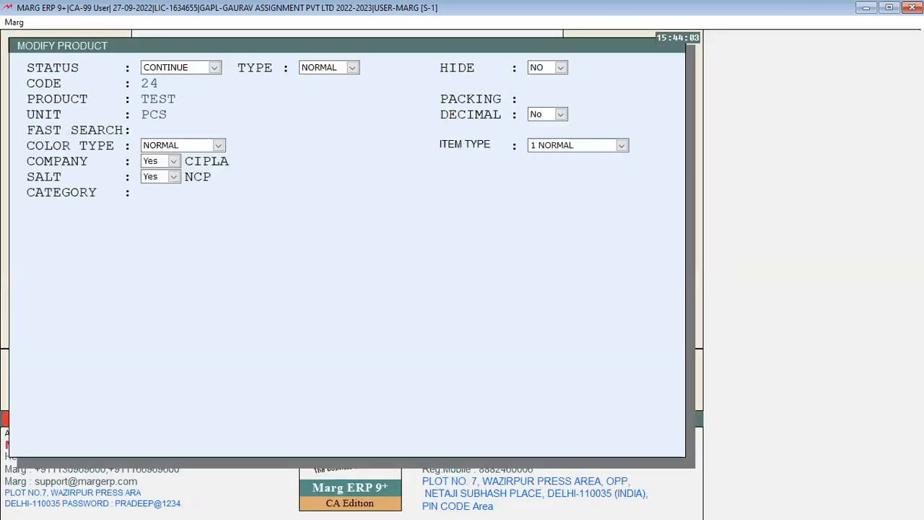
key("Left")
key("Right")
key("Down")
key("Right")
key("Left")
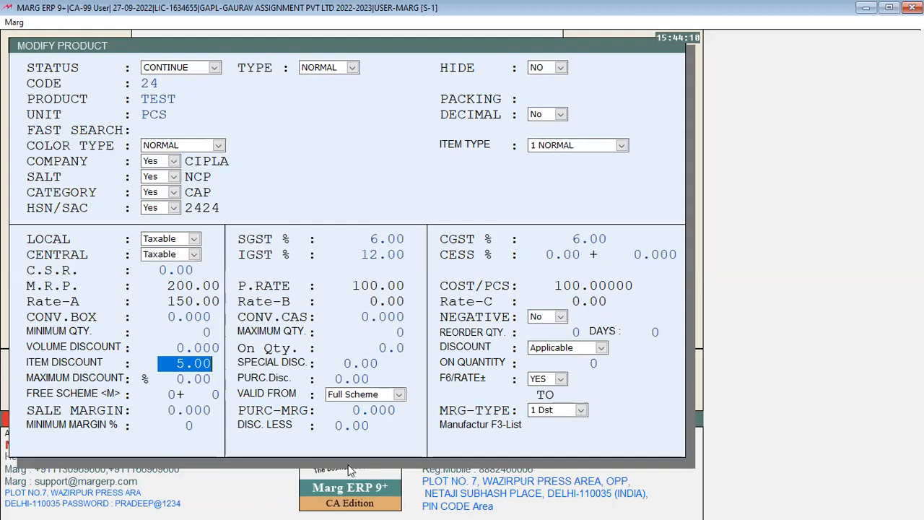
key("Escape")
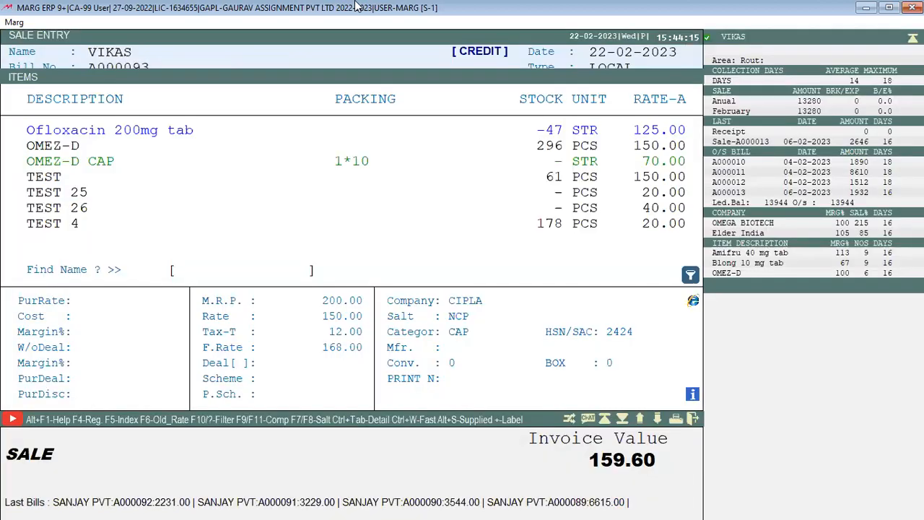
Set the TEST product's item discount to 0 and save the product record
key("ctrl+Return")
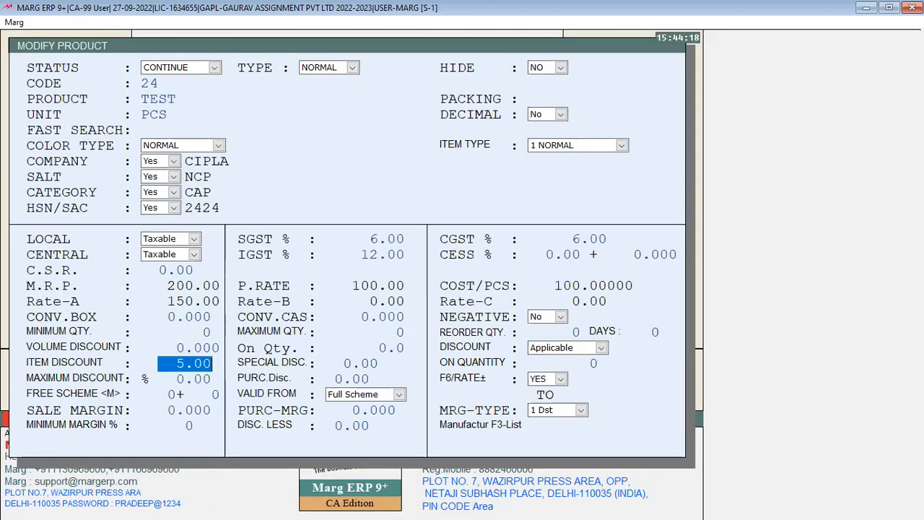
type("0")
key("Escape")
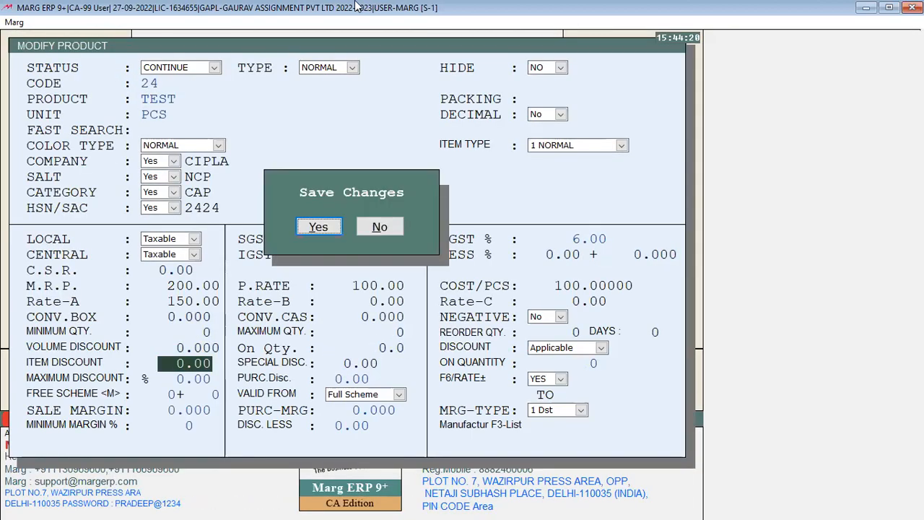
key("Return")
key("Escape")
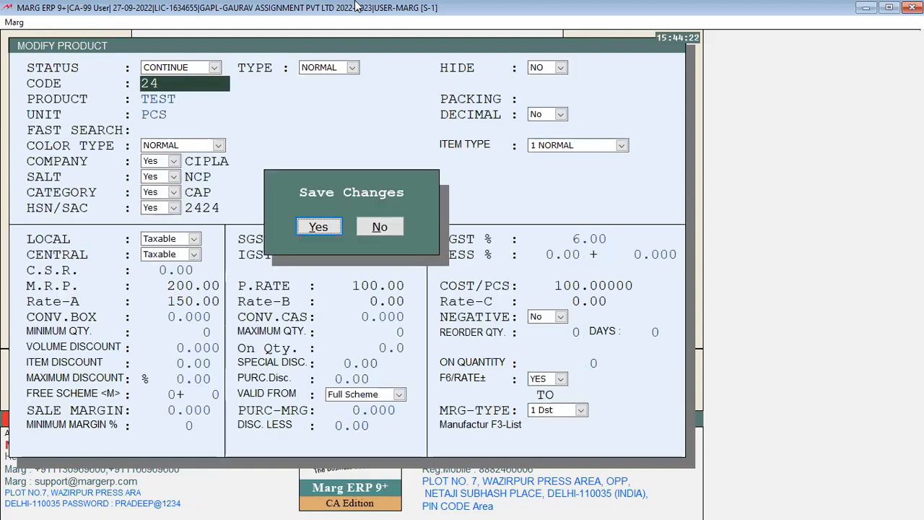
key("Return")
Discard the bill and enter the TEST item with quantity 1 on a fresh bill for the same customer
key("Escape")
key("Escape")
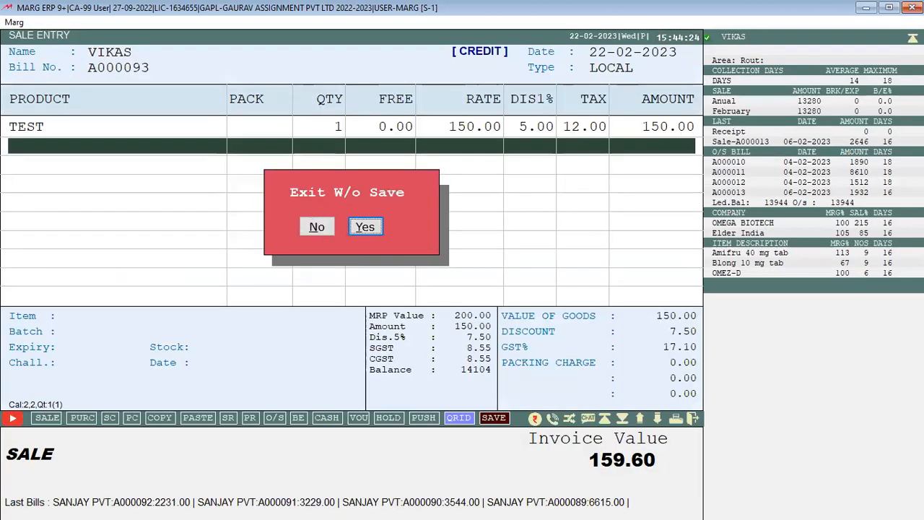
key("Return")
key("Return")
key("Return")
key("Return")
key("Return")
key("Return")
key("Return")
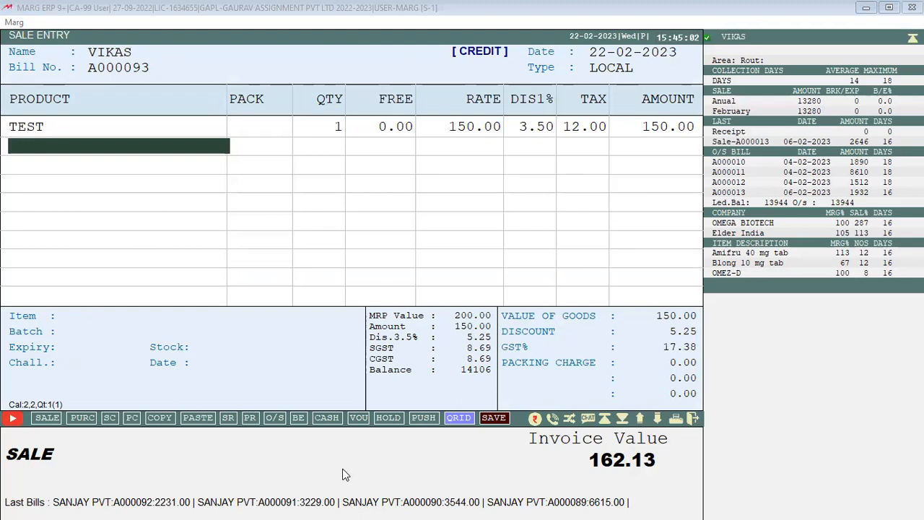
Discard the TEST bill without saving and return to the customer list
key("Escape")
key("n")
key("Escape")
key("Right")
key("Return")
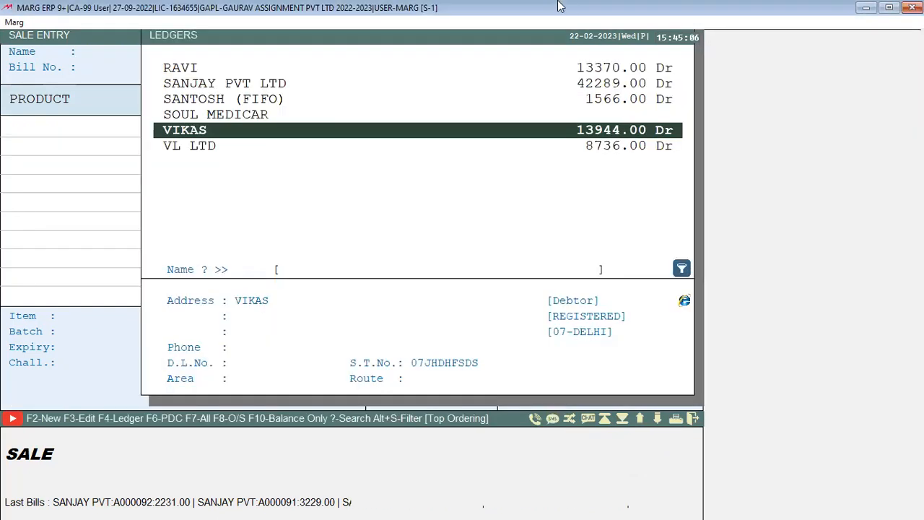
Examine the ledger category and Rate±% settings in the customer's other details, and leave them
key("F3")
key("Return")
key("Return")
key("Return")
key("Return")
key("Return")
key("Return")
key("Return")
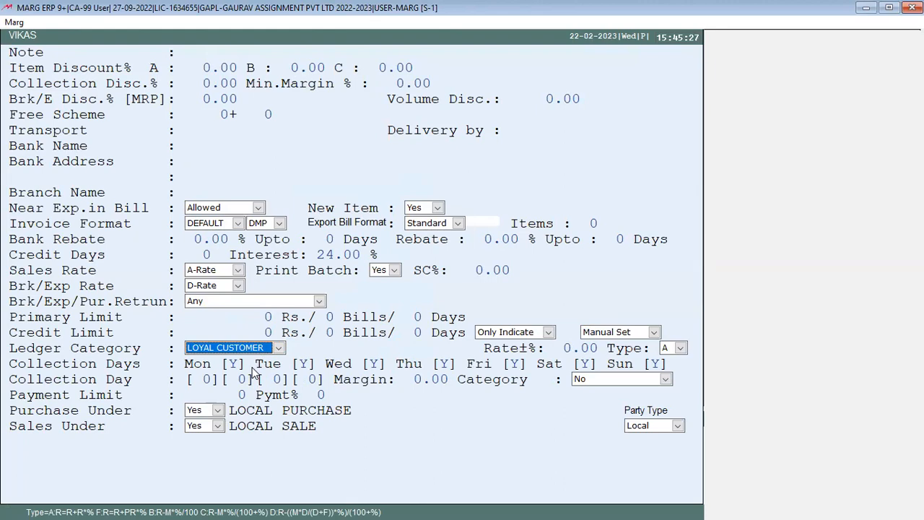
key("Return")
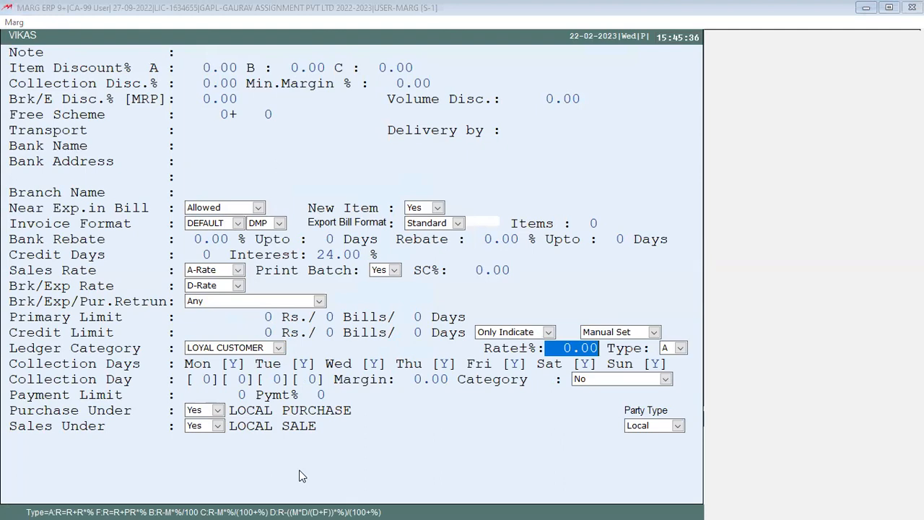
left_click(481, 6)
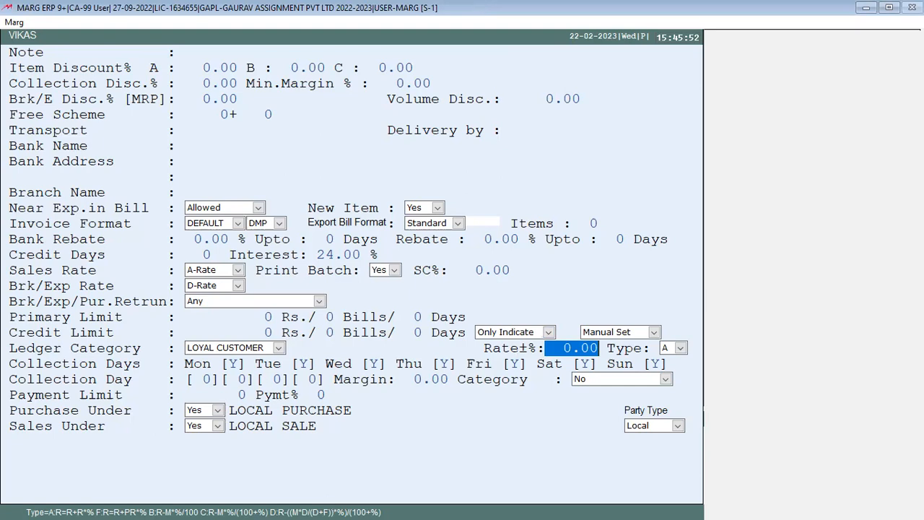
key("Escape")
key("Escape")
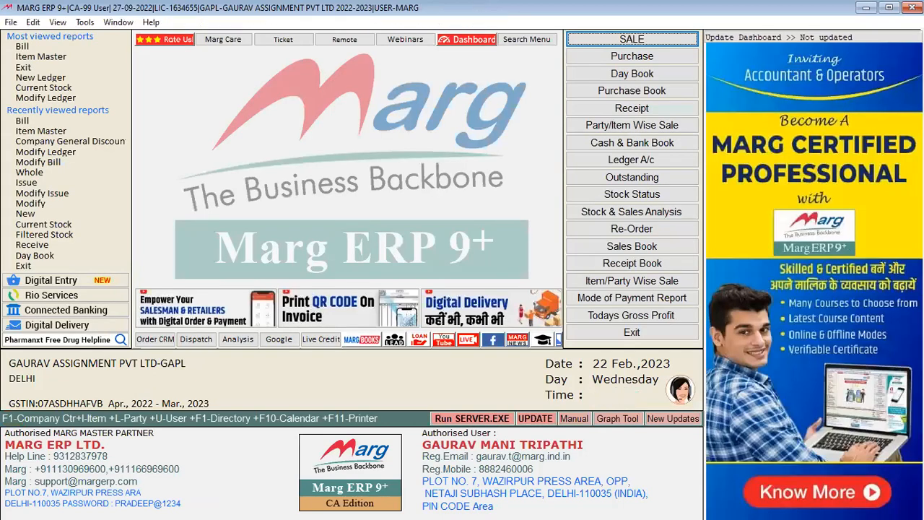
Start a new sale bill for the customer and open the item list
key("Return")
key("Return")
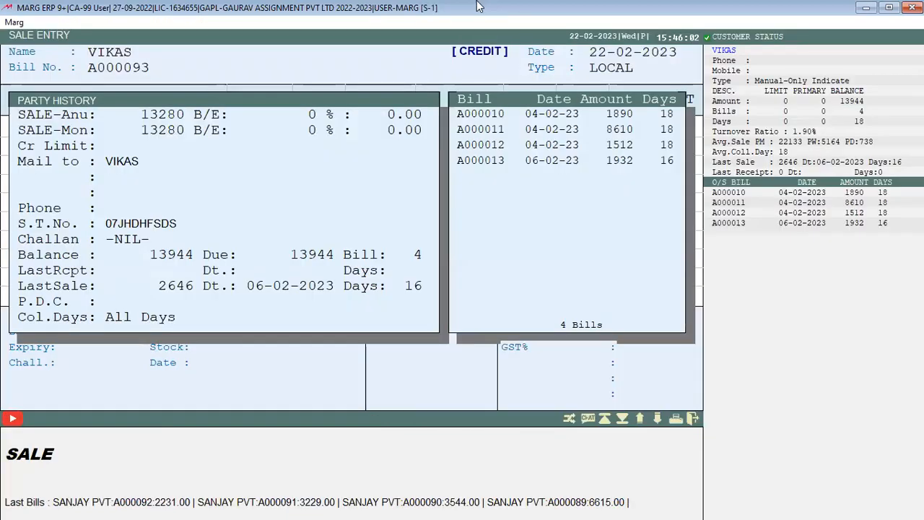
key("Return")
key("Return")
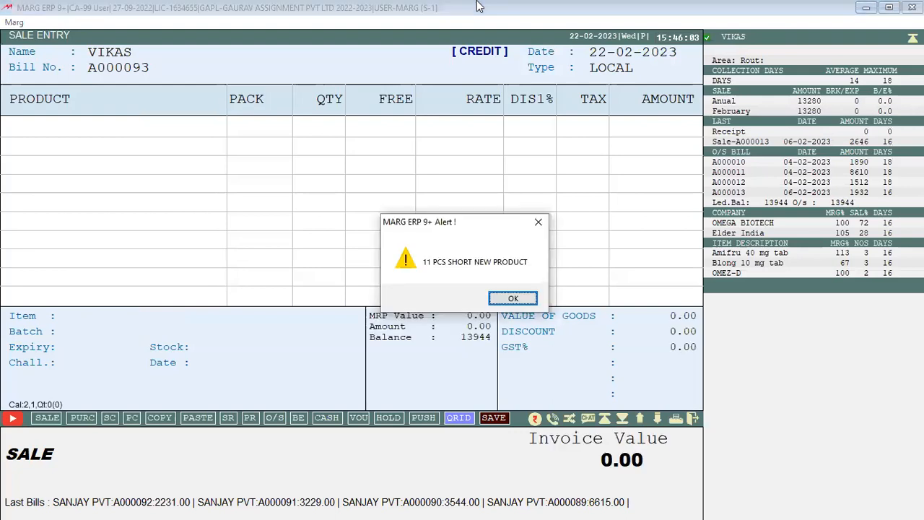
key("Return")
key("Return")
Look through the item list from Amifru 40 mg tab to ITEM C and review the items' A rates
key("Up")
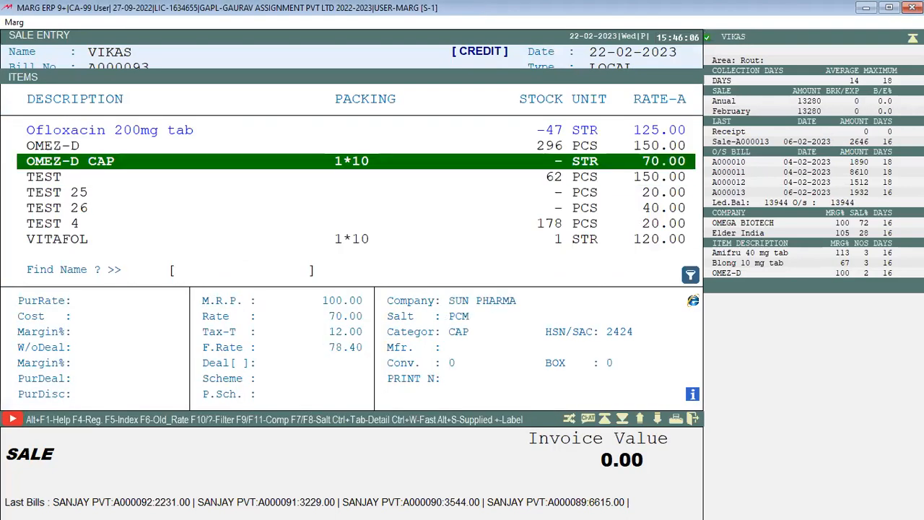
key("Up")
key("Up")
key("Up")
key("Up")
key("Up")
key("Up")
key("Up")
key("Up")
key("Up")
key("Up")
key("Up")
key("Up")
key("Up")
key("Up")
key("Up")
key("Up")
key("Up")
key("Down")
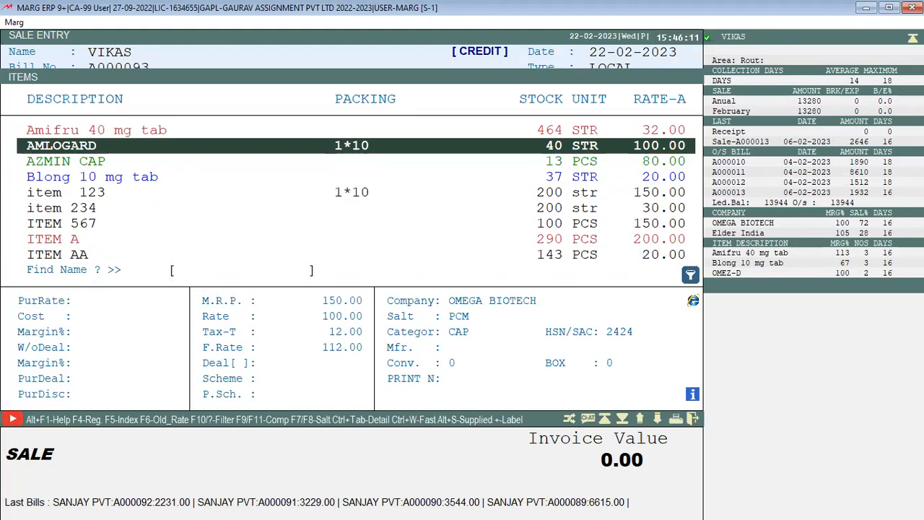
key("Down")
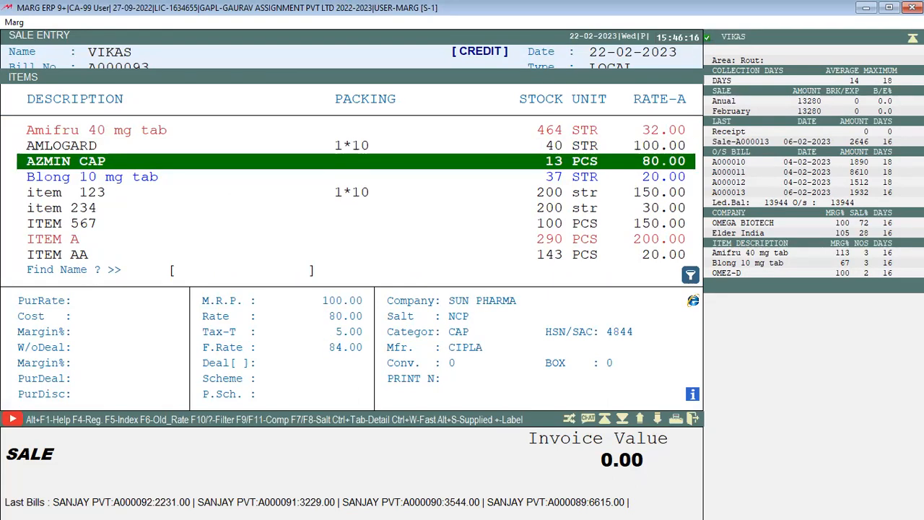
key("Down")
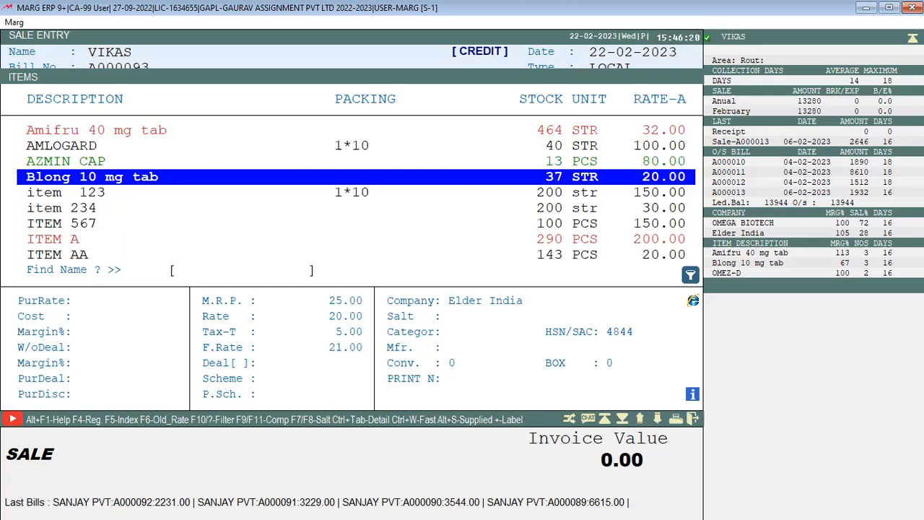
key("Down")
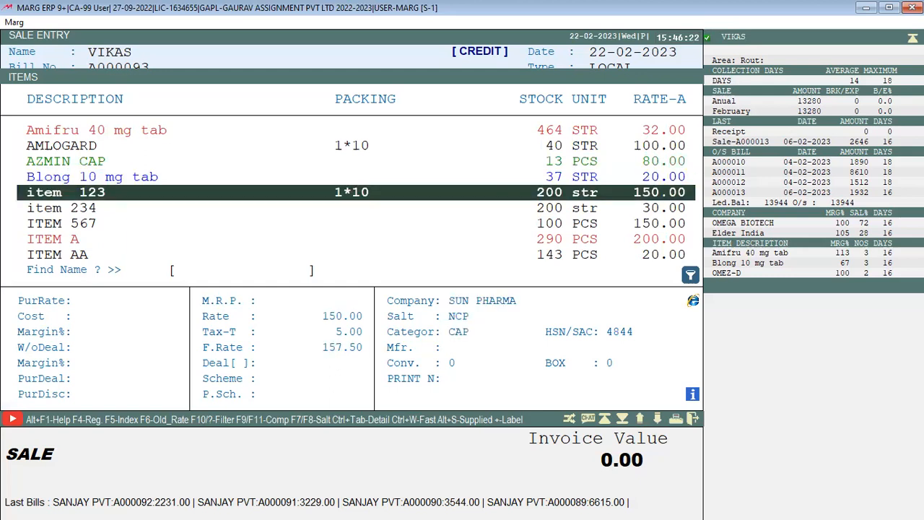
key("Down")
key("Down")
key("Down")
key("Down")
key("Down")
key("Down")
key("Down")
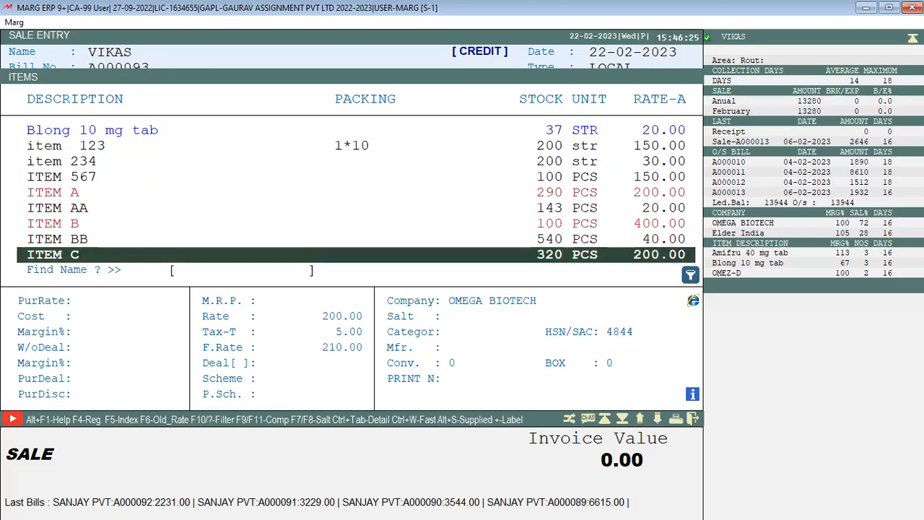
Apply a masked rate adjustment to the whole bill with the New option before adding items
key("Escape")
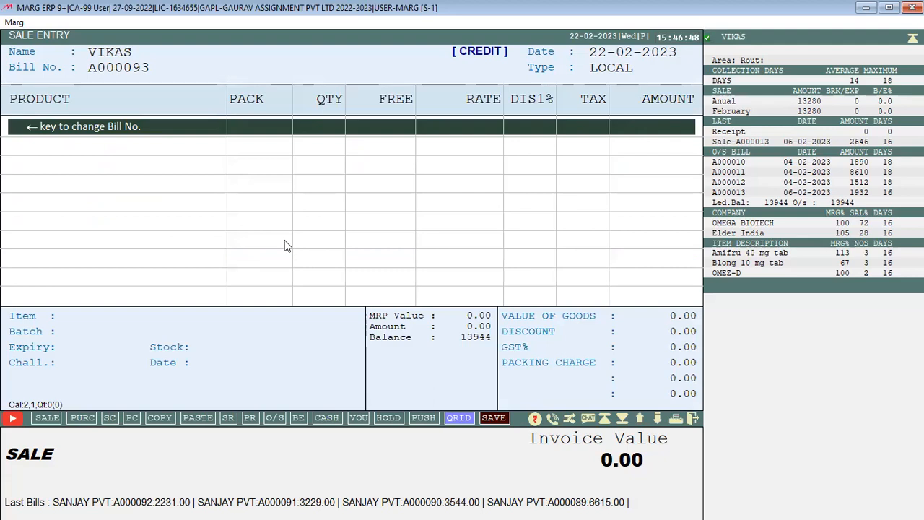
key("Left")
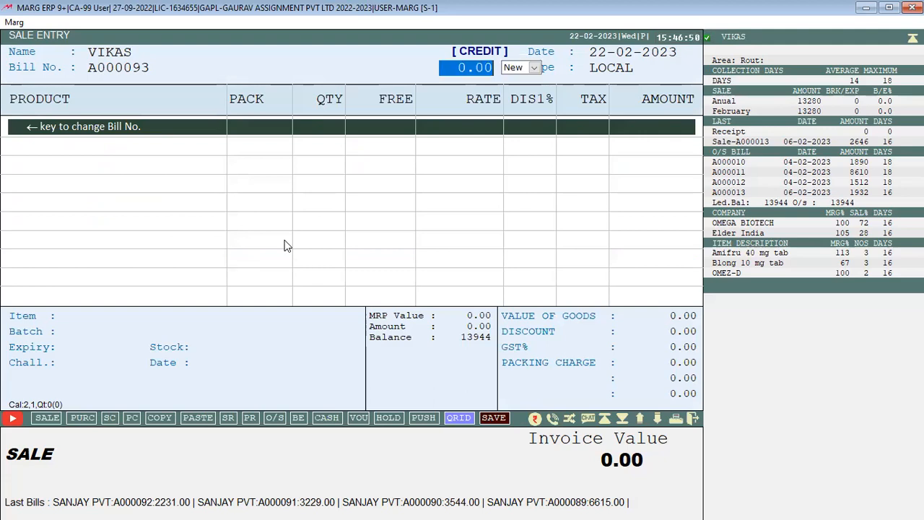
key("Return")
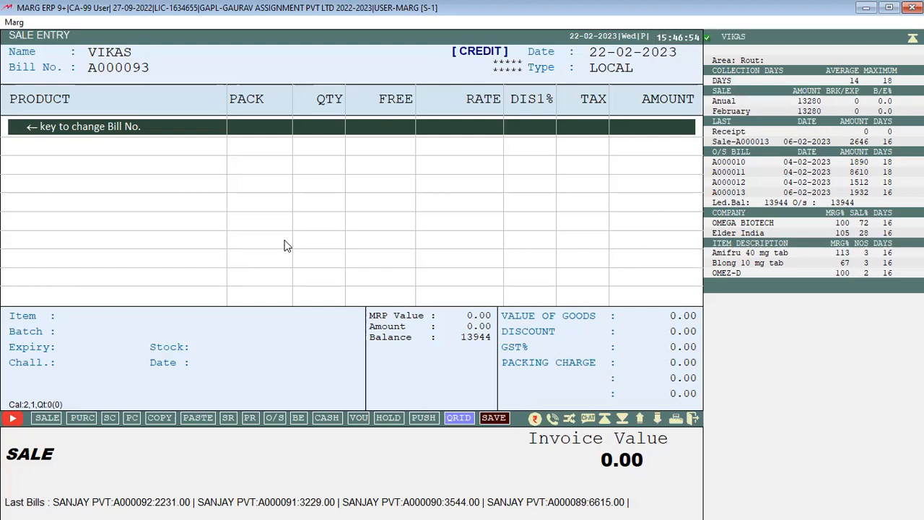
key("Return")
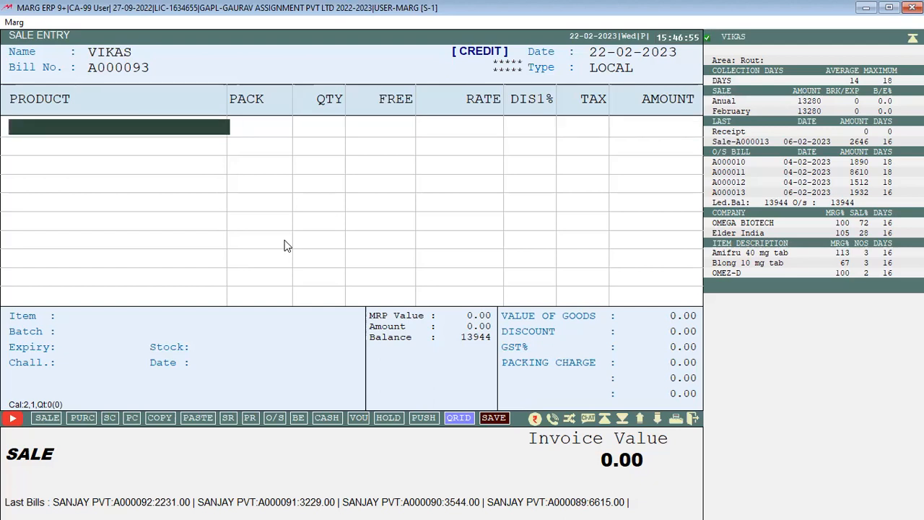
Compare AMLOGARD's rate in the bill's item list with Rate-A in its product record, and exit without saving
key("Return")
scroll(285, 243, "up", 10)
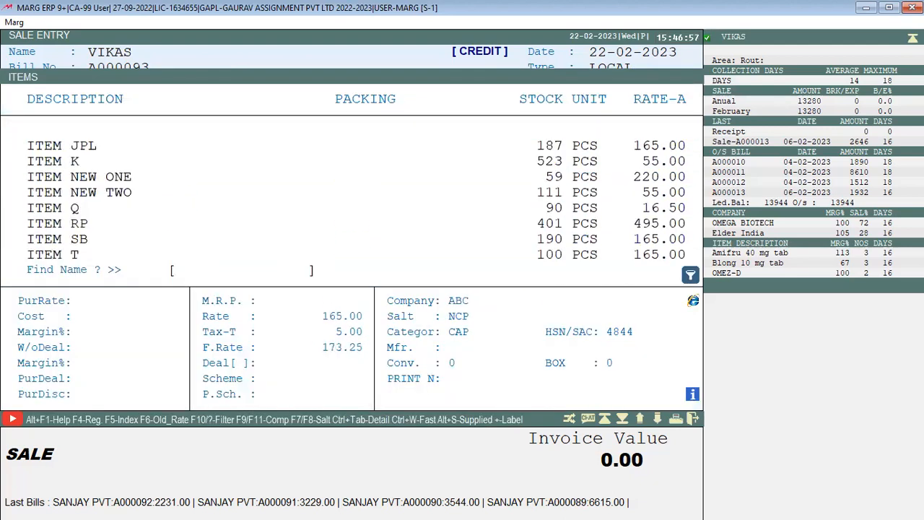
scroll(356, 192, "up", 5)
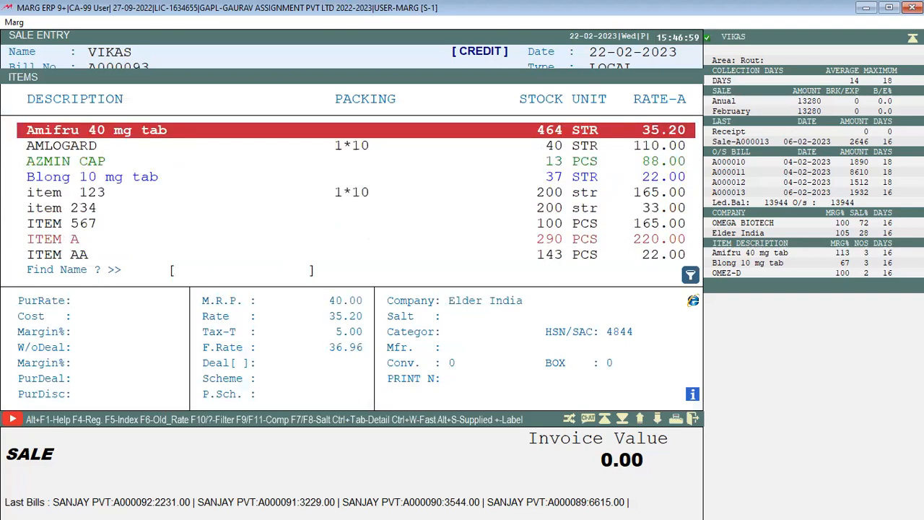
key("Down")
key("ctrl+Return")
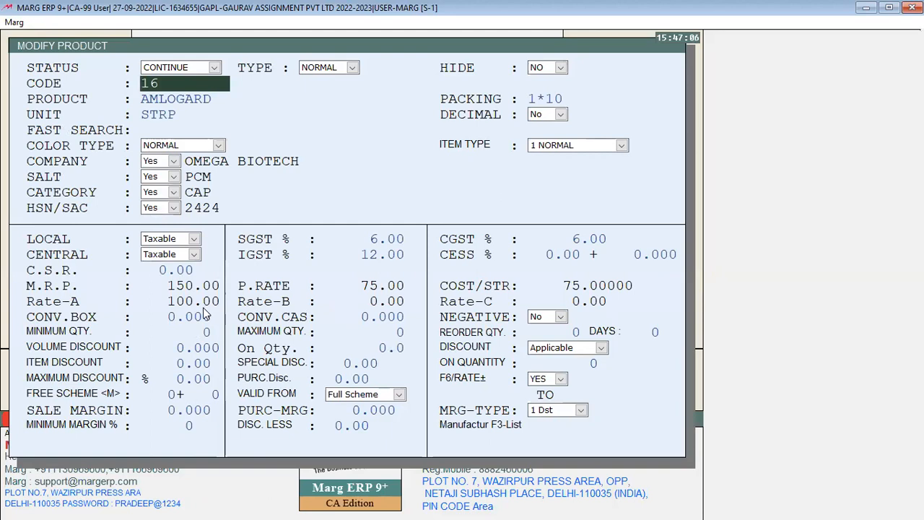
key("Escape")
key("Escape")
key("Escape")
key("Right")
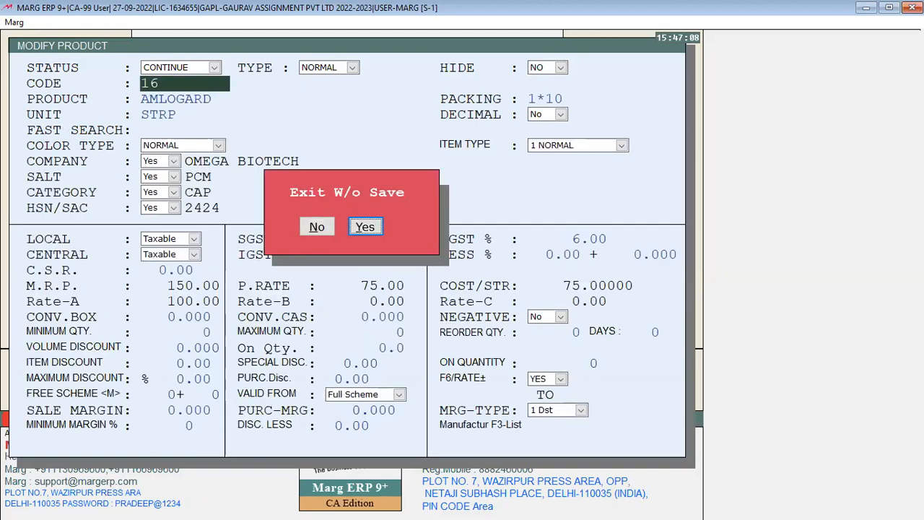
key("Return")
Add the AMLOGARD item with quantity 1 to the sale bill
key("Return")
key("Return")
key("Return")
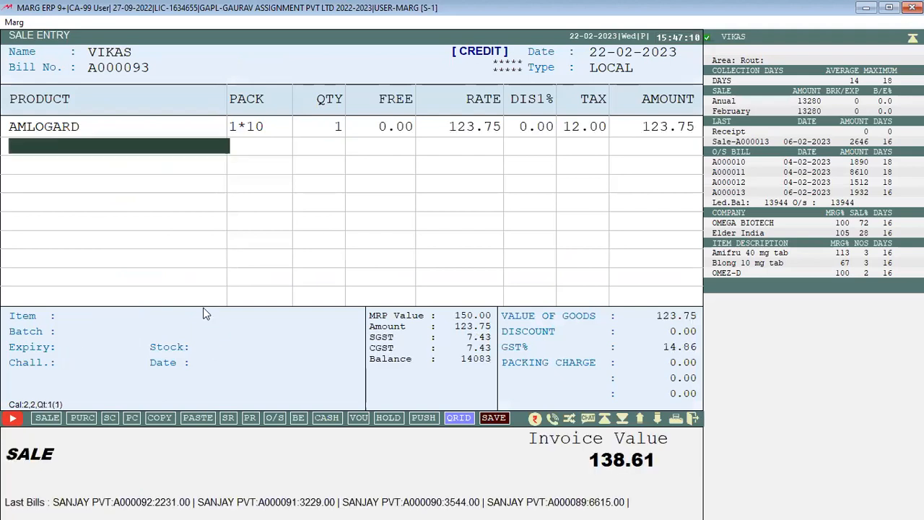
Check Rate-A in AMLOGARD's product record from its bill line and exit the record without saving
key("Up")
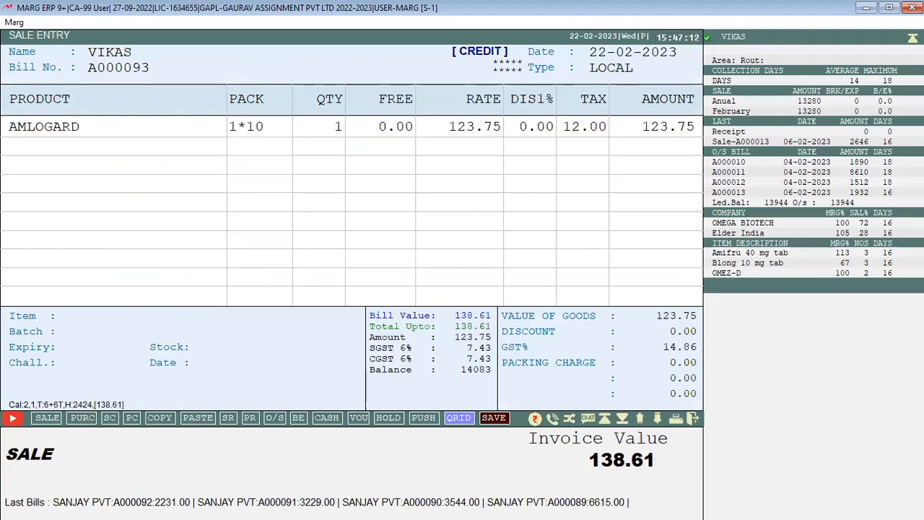
key("Return")
key("ctrl+Return")
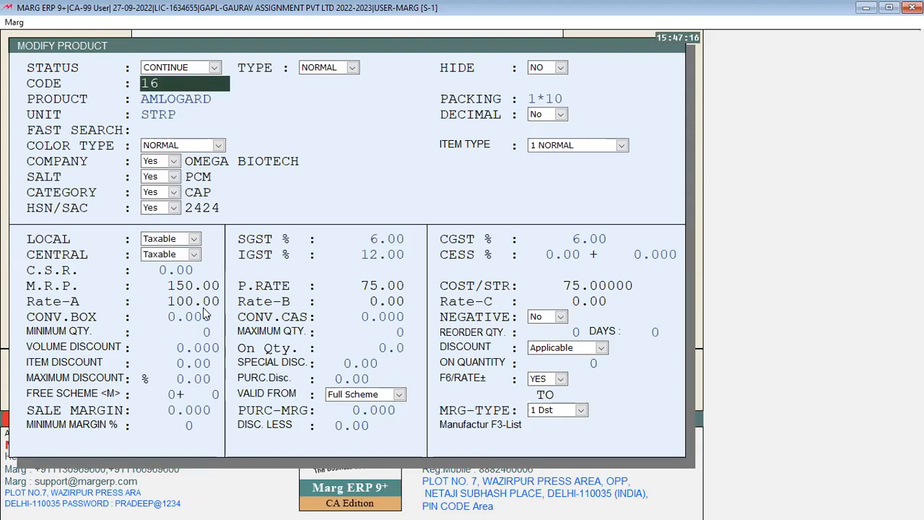
key("Escape")
key("Right")
key("Return")
Go through the quantity, free, rate and discount values of AMLOGARD's line on the sale bill
key("Return")
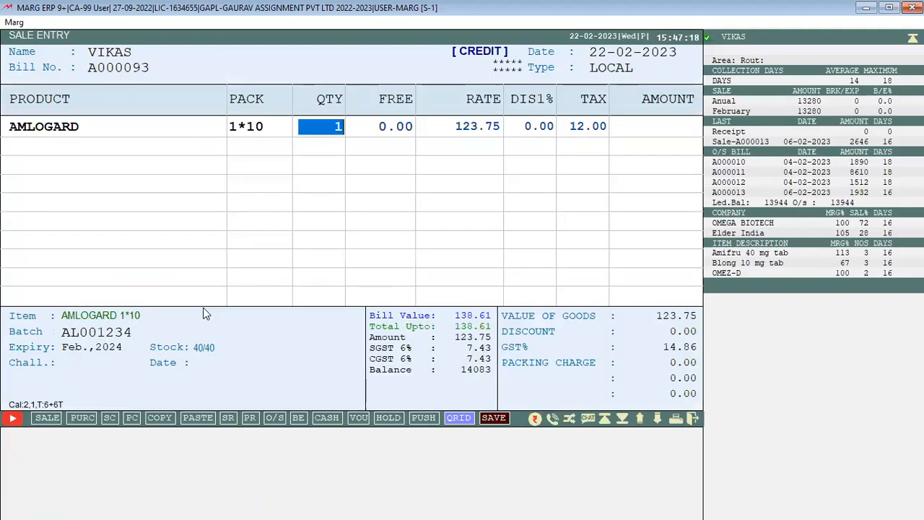
key("Return")
key("Return")
key("Return")
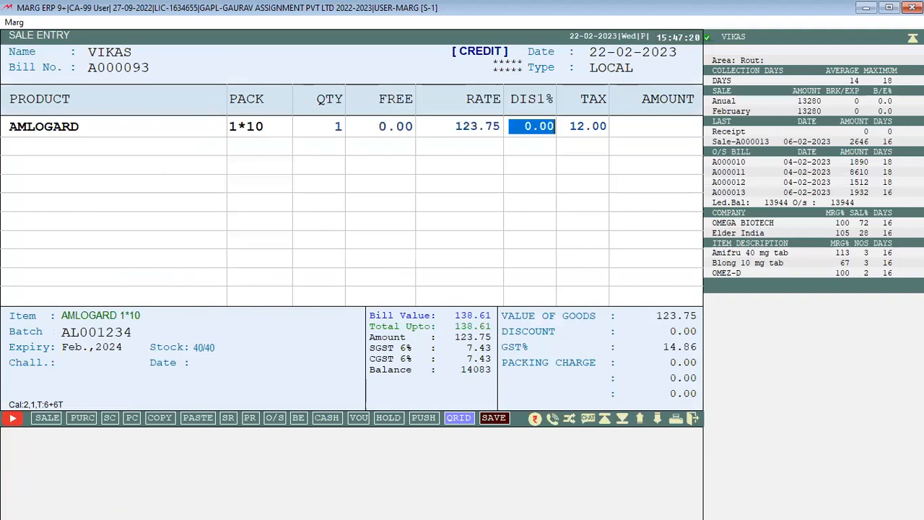
key("Return")
key("Return")
Discard the AMLOGARD bill without saving and start a fresh sale bill for the same customer
key("Escape")
key("Right")
key("Return")
key("Return")
key("Return")
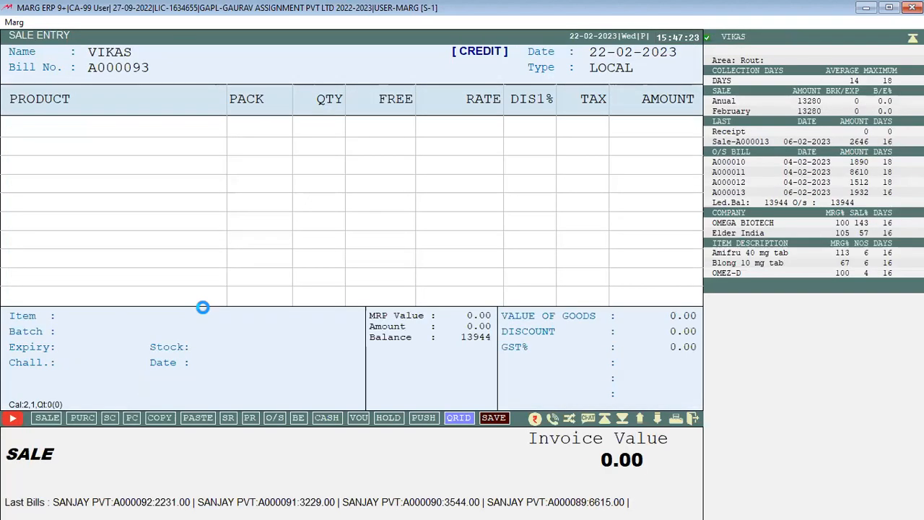
key("Return")
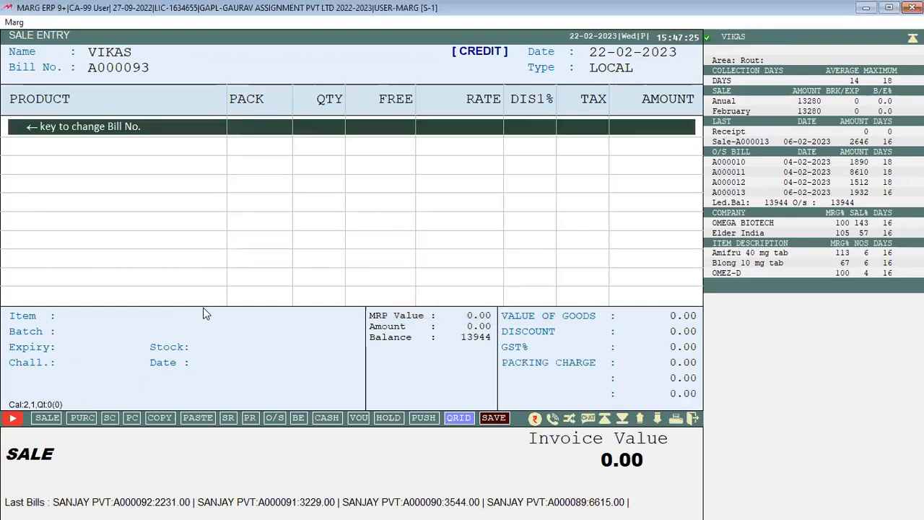
Apply a rate adjustment of -10 to the whole bill with the New option
key("Left")
type("10")
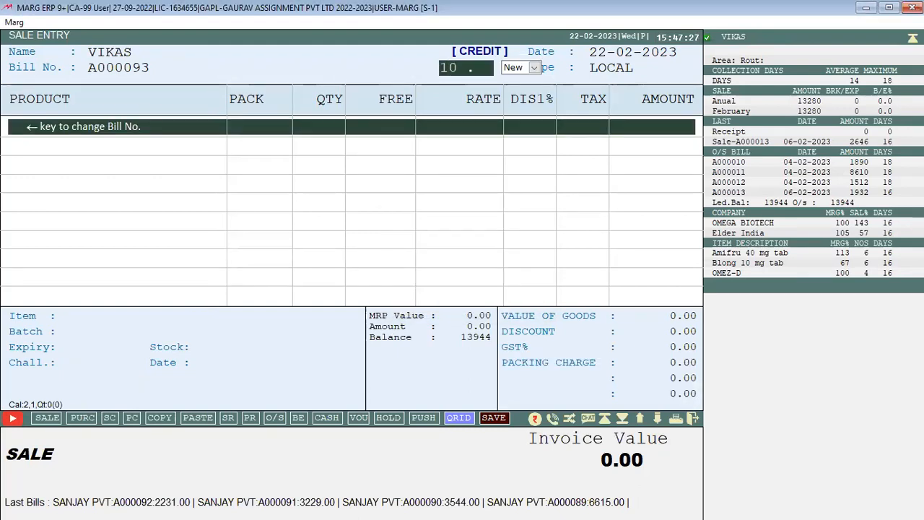
type("-")
key("BackSpace")
key("BackSpace")
key("BackSpace")
type("10")
key("Return")
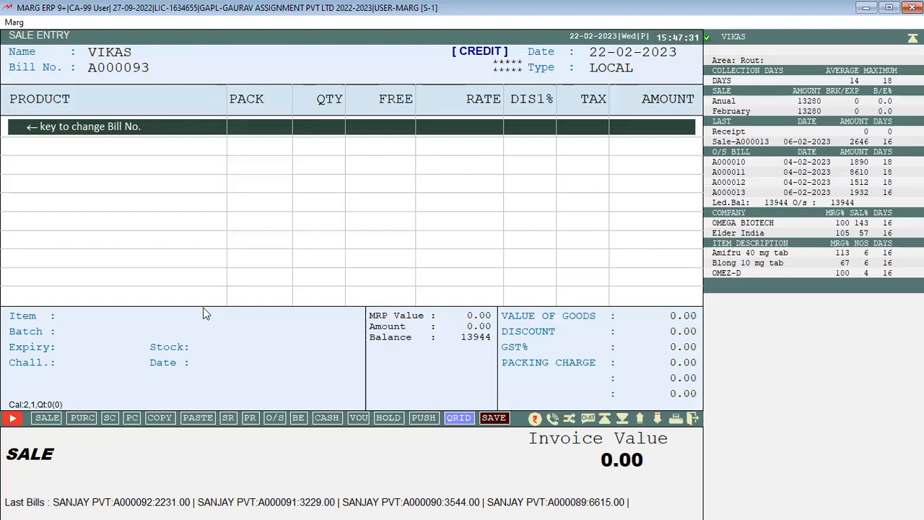
Compare Blong 10 mg tab's rate in the item list with Rate-A in its product record, and exit without saving
key("Return")
key("Down")
key("Down")
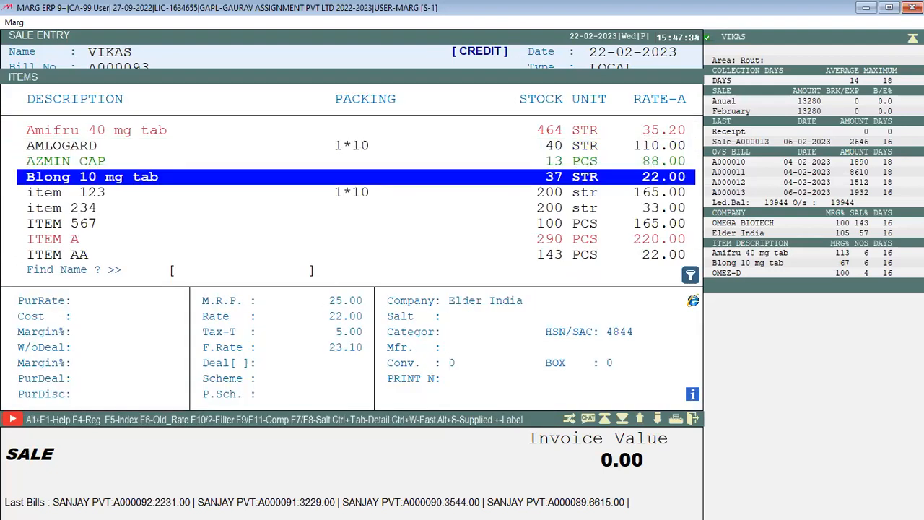
key("ctrl+Return")
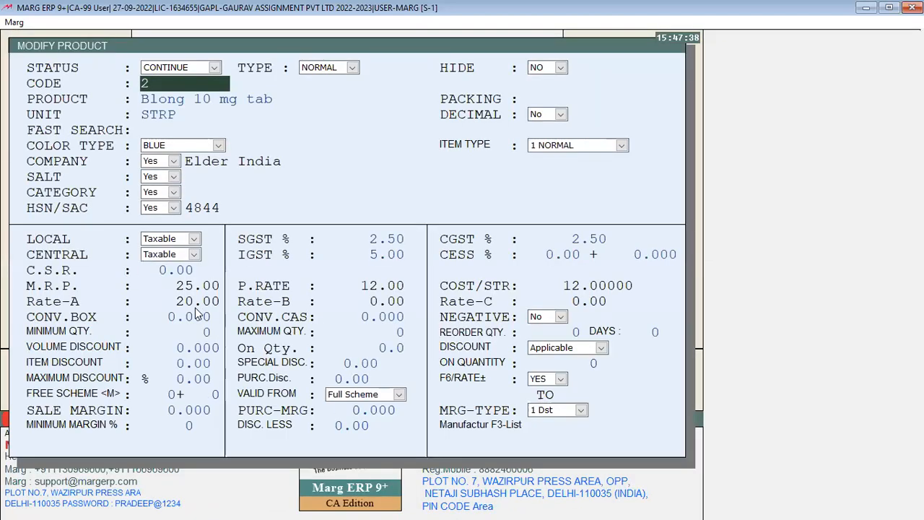
key("Escape")
key("Right")
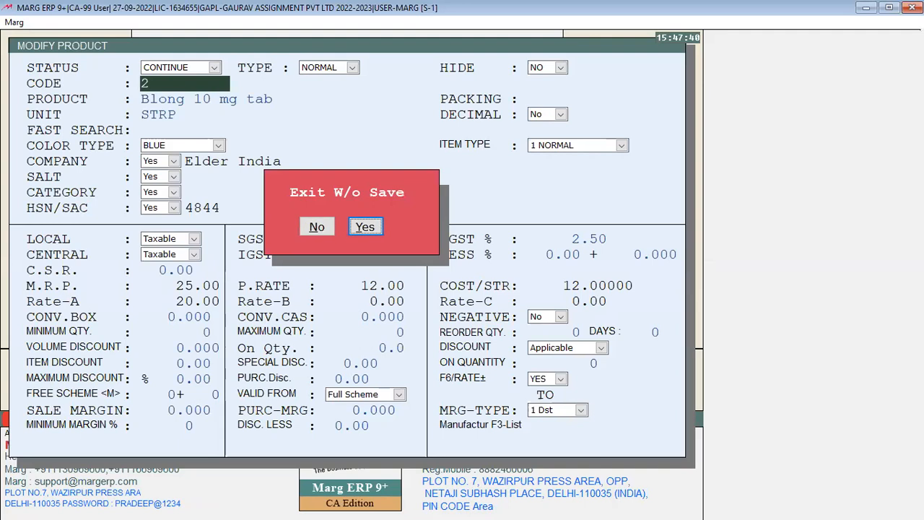
key("Return")
Add the Blong 10 mg tab item with quantity 1 to the sale bill
key("Return")
key("Return")
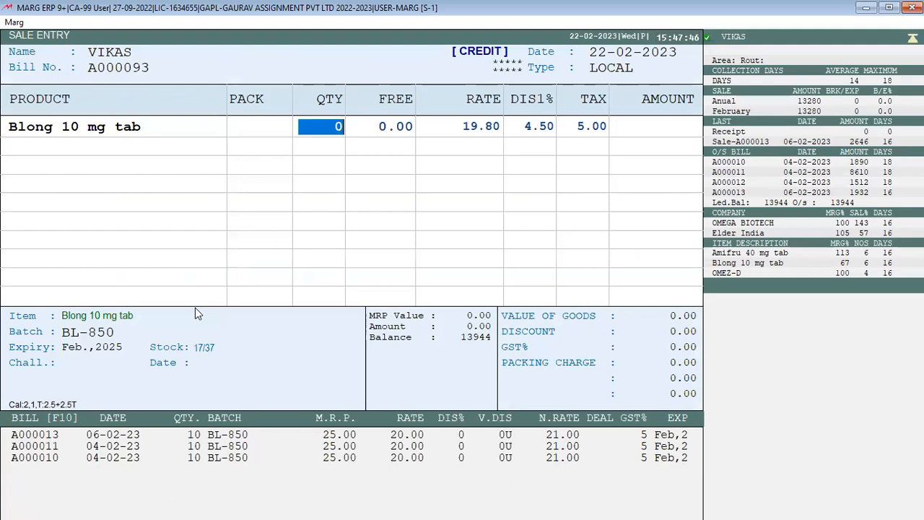
type("1")
key("Return")
key("Return")
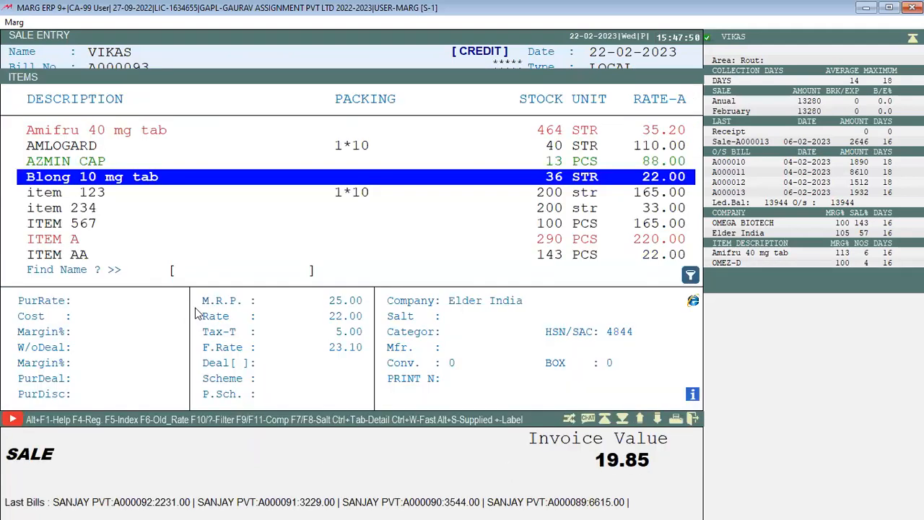
key("Down")
key("Return")
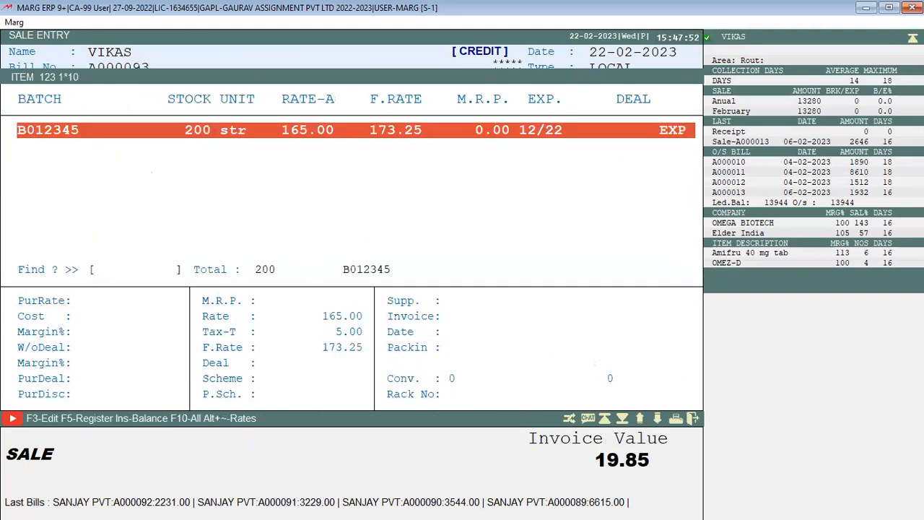
key("Escape")
key("Escape")
key("Down")
key("Down")
key("Down")
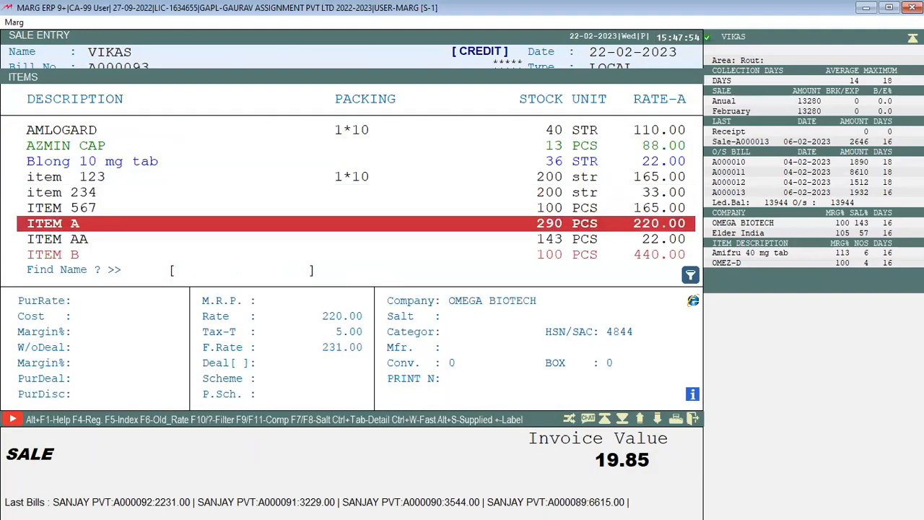
key("Return")
key("Escape")
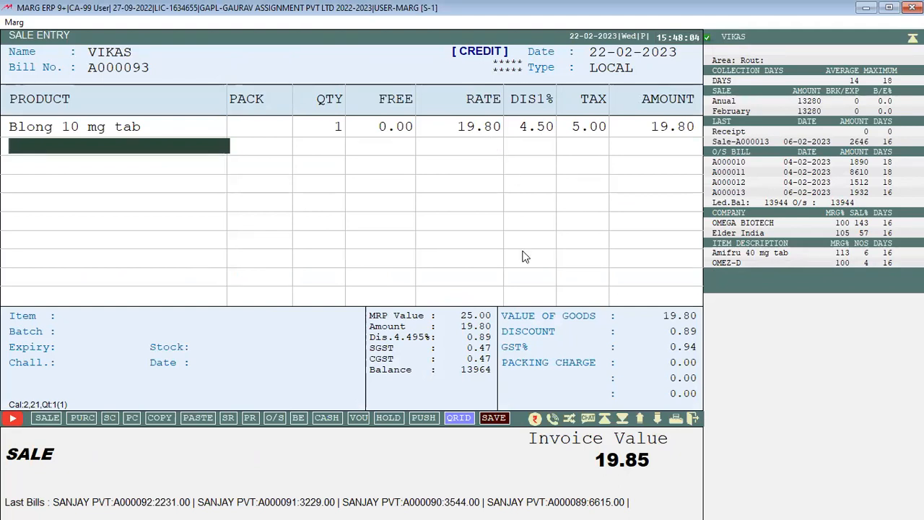
Discard the sale bill without saving and leave sale entry
key("Escape")
key("Escape")
key("Right")
key("Return")
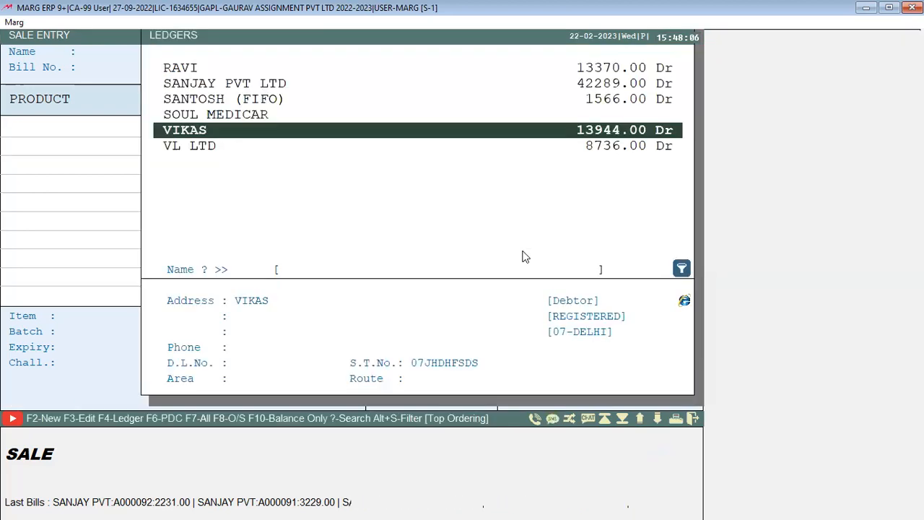
key("Escape")
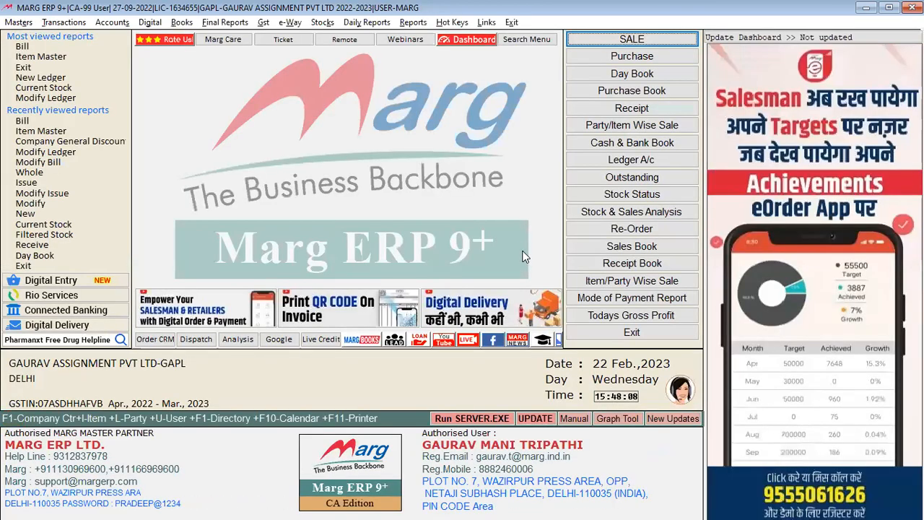
Switch to the company BRK/EXPIRY ISSUE from the list of companies
left_click(523, 252)
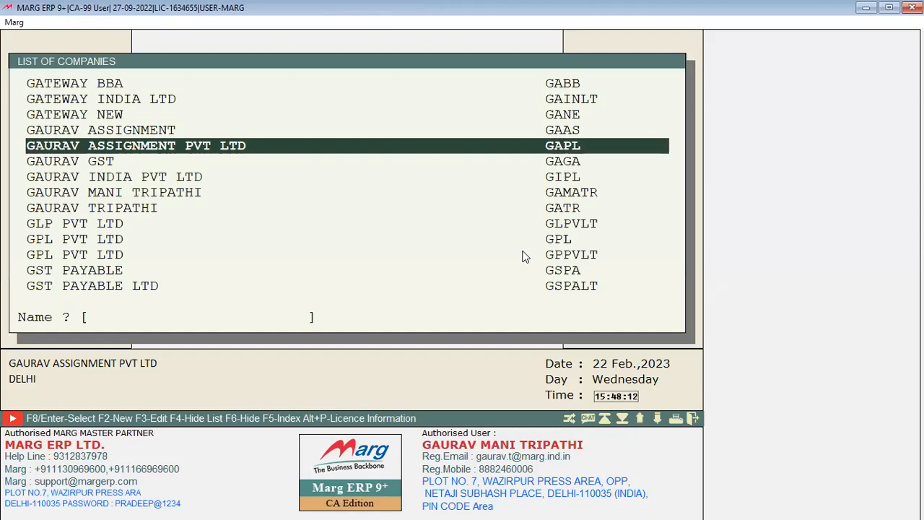
type("BR")
key("Down")
key("Down")
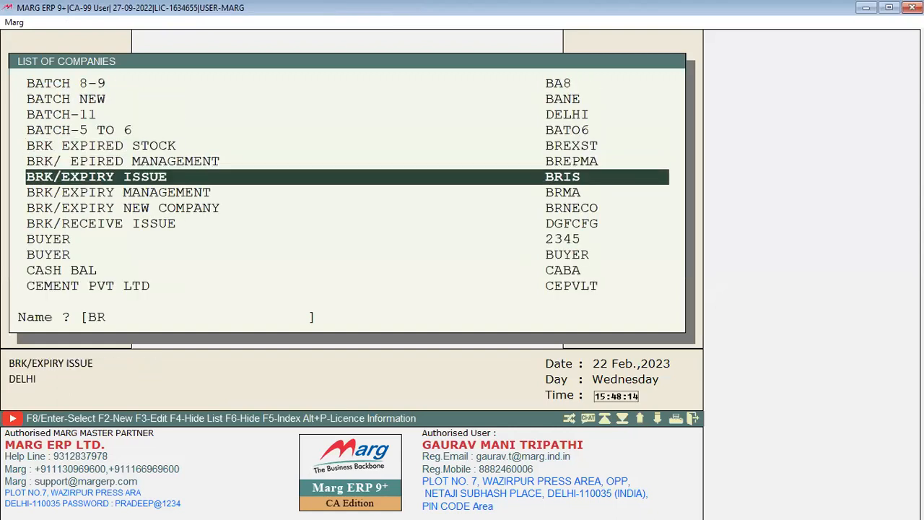
key("Return")
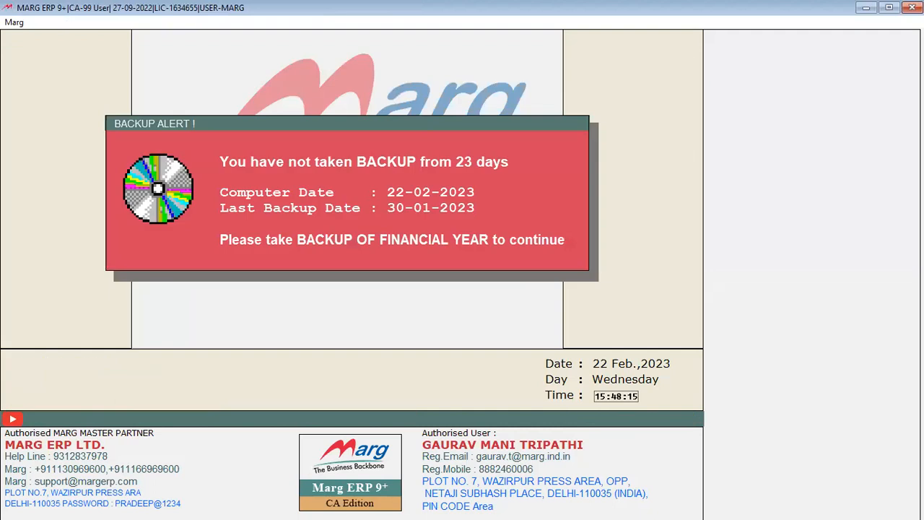
Back up the financial year of BRK/EXPIRY ISSUE to D:\AV\ with Google Drive cloud backup set to Yes
key("Return")
key("Down")
key("Down")
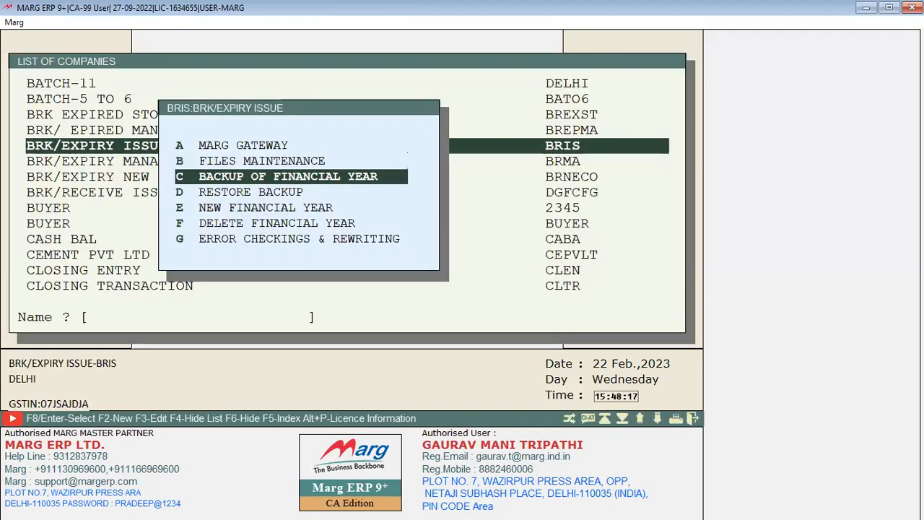
key("Return")
key("Return")
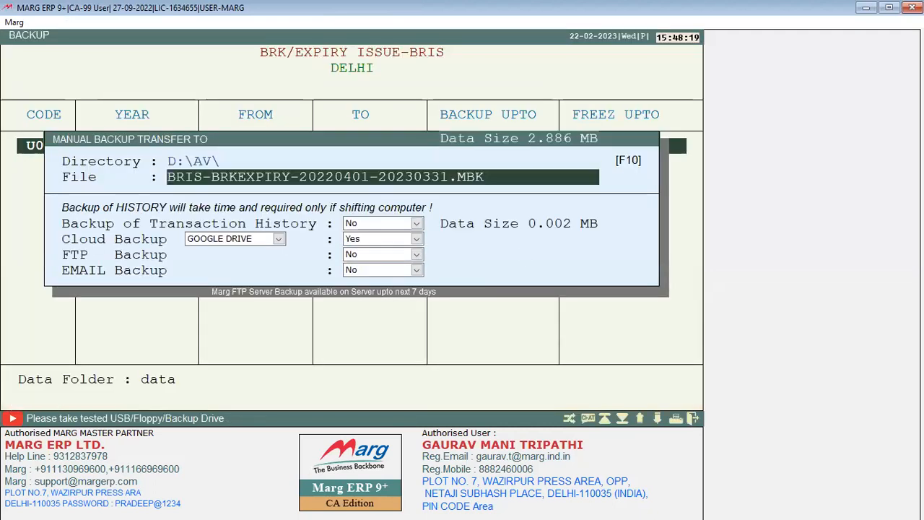
key("Return")
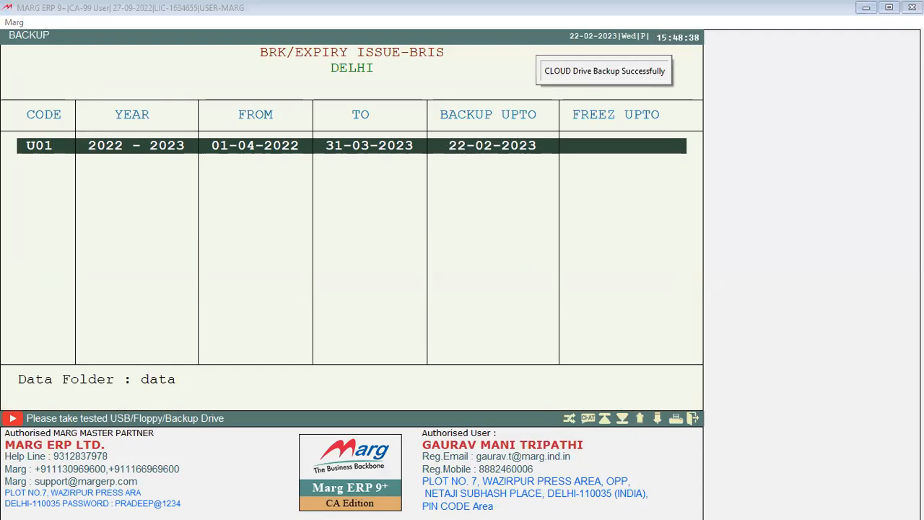
Leave the backup for the BRK/EXPIRY ISSUE company, dismiss the Go Digital window and open sale entry
key("Escape")
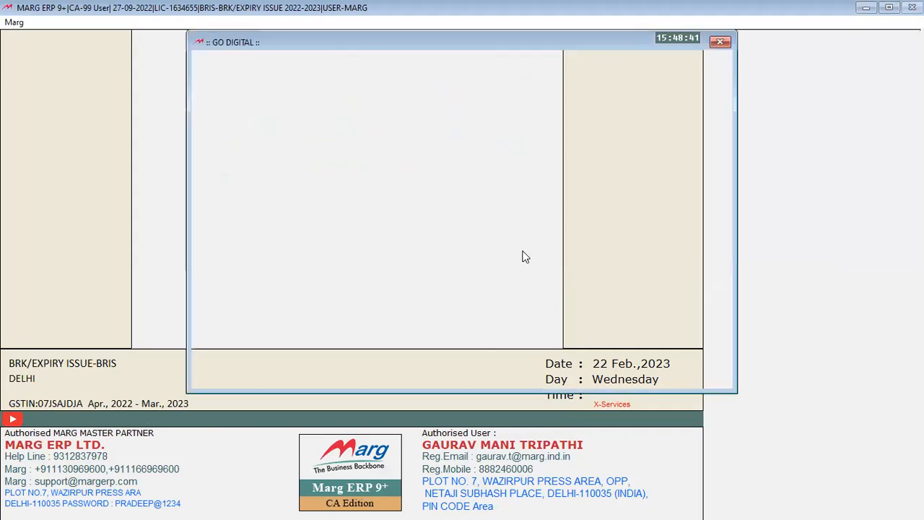
key("Escape")
key("Escape")
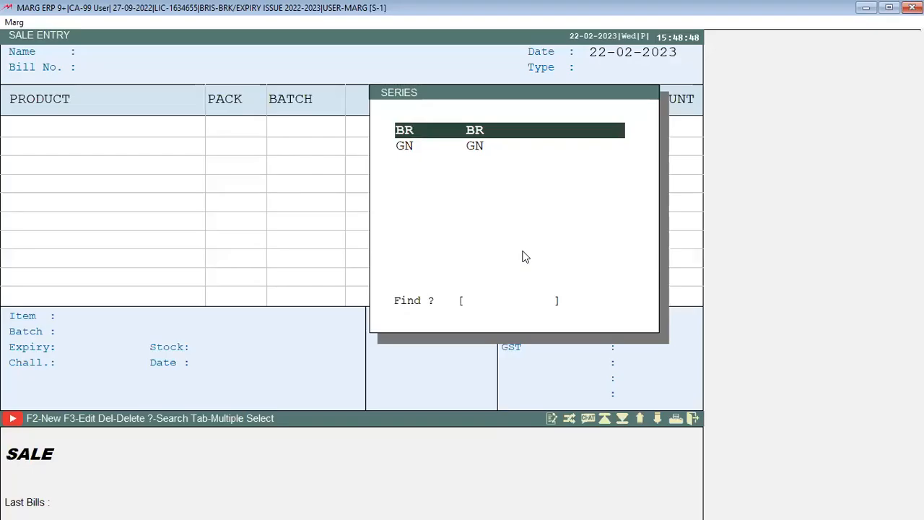
Leave sale entry, search the control room for SERIES and set Multi Series for Sale to N
key("Escape")
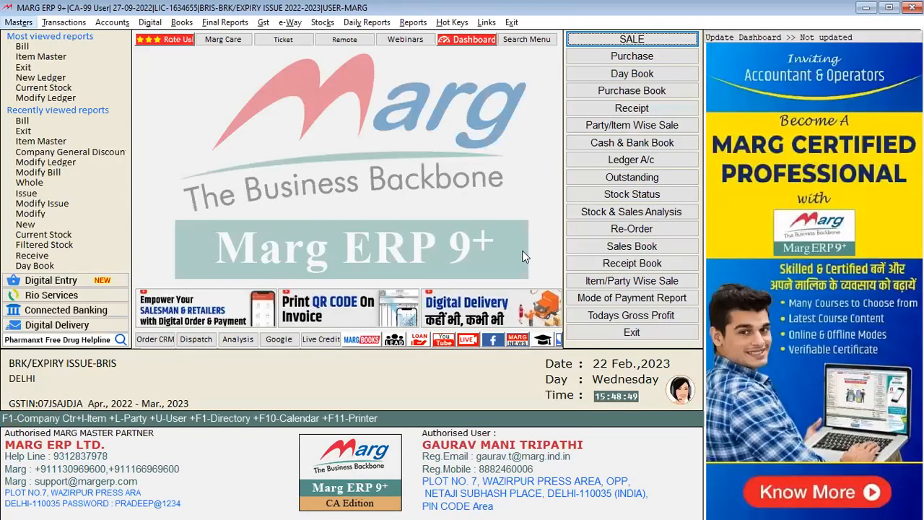
type("SERIES")
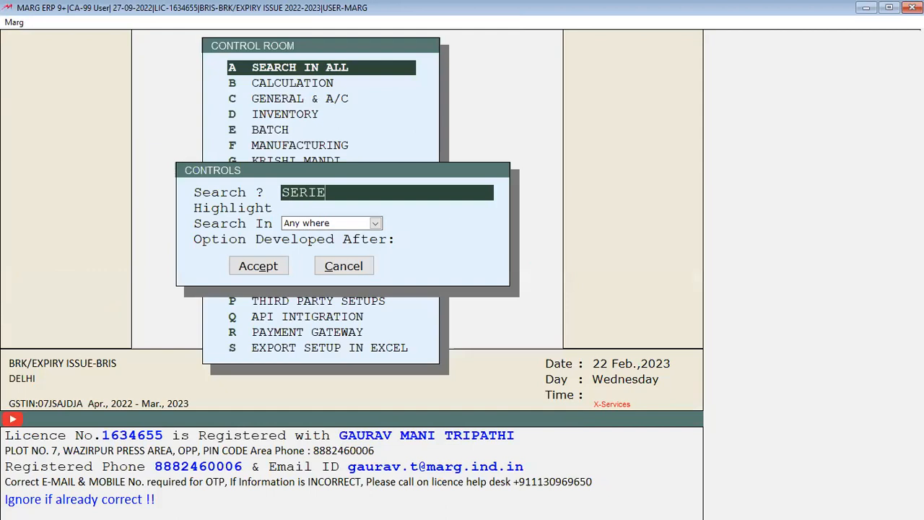
key("Return")
key("Return")
key("Return")
key("Return")
key("Return")
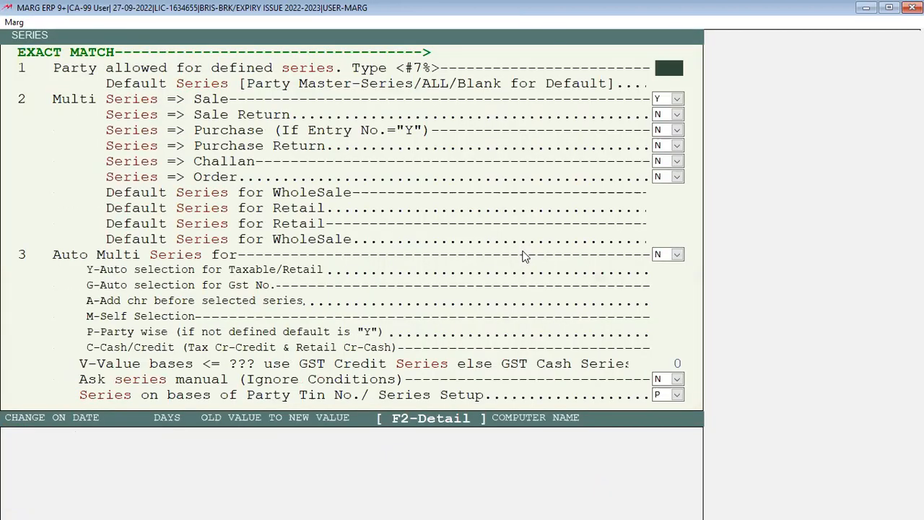
key("Return")
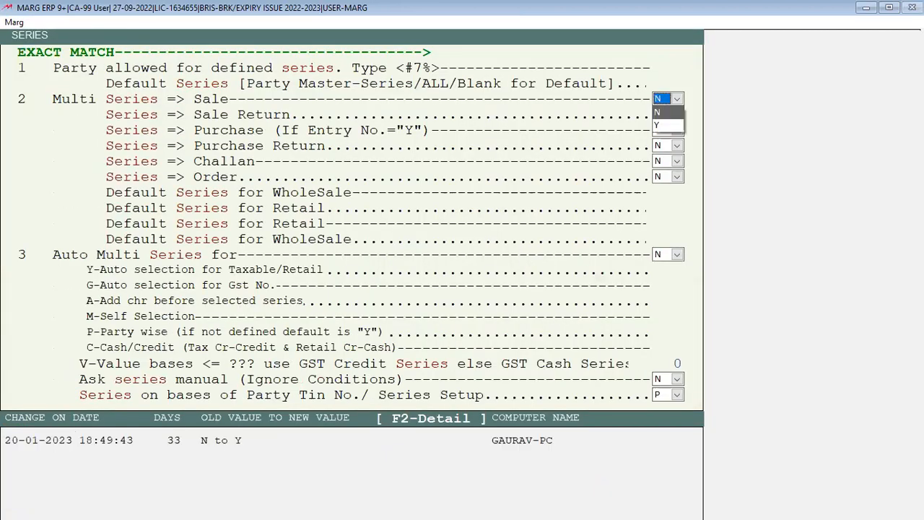
key("Escape")
key("Escape")
key("Return")
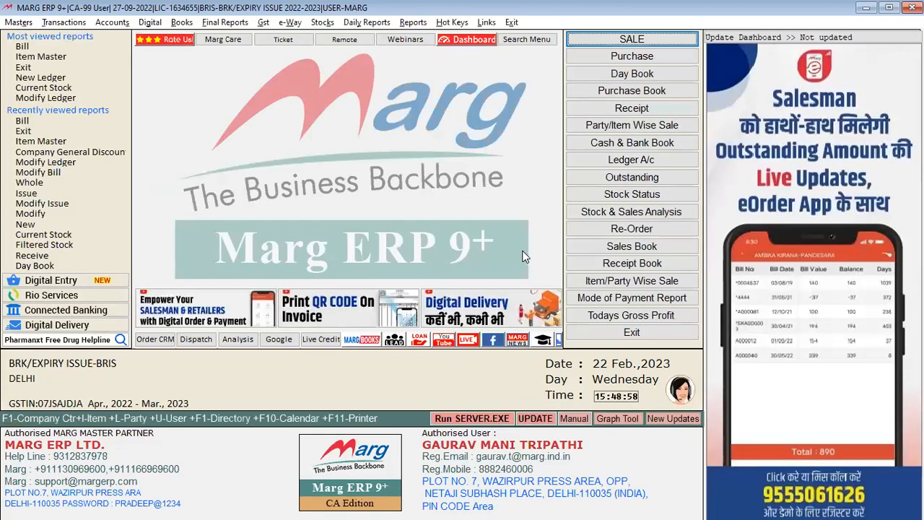
Start a new sale bill, review the first party's discount and rate settings in its ledger details, and select that party
key("alt+n")
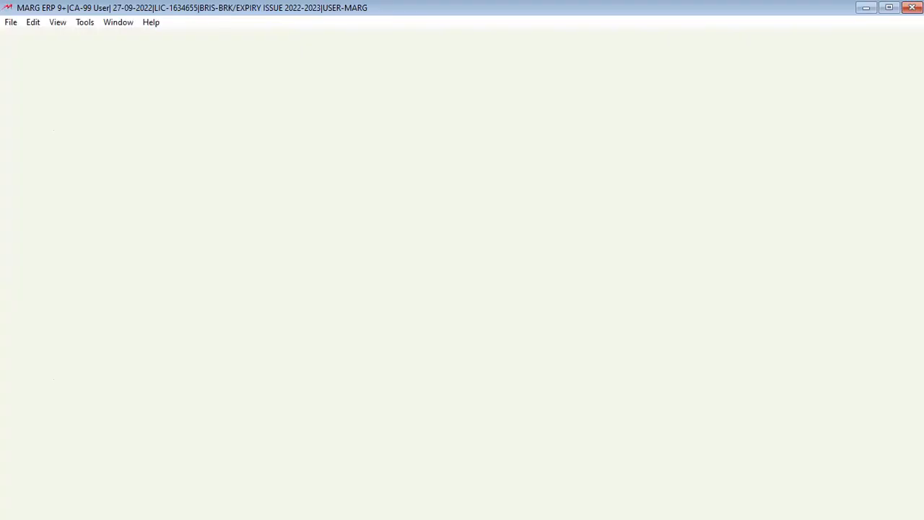
key("F3")
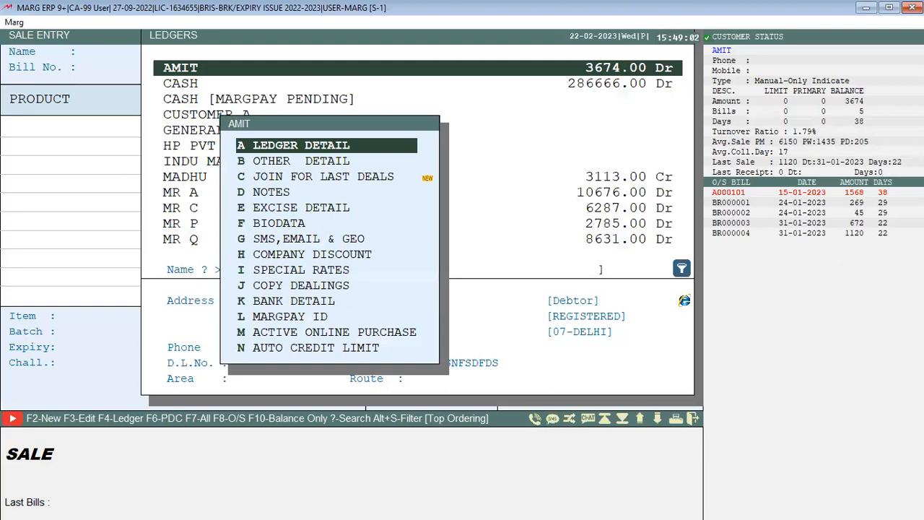
key("Return")
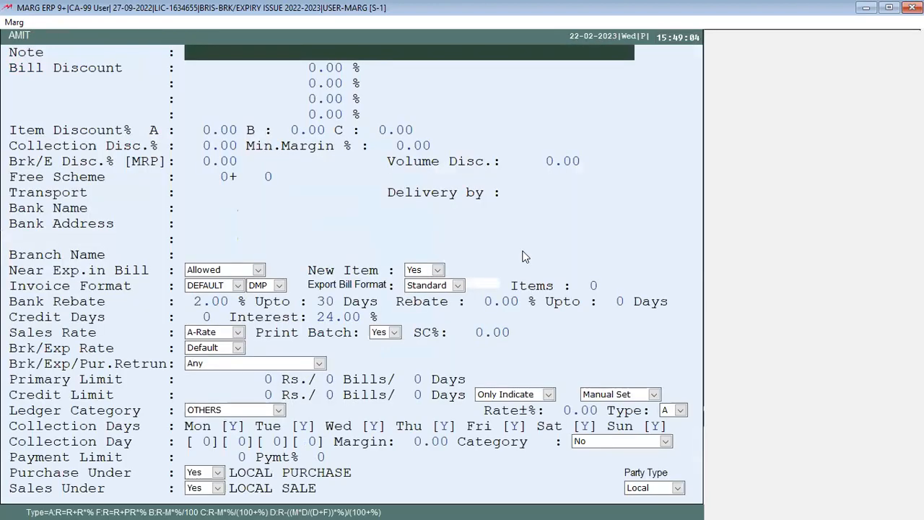
key("Escape")
key("Escape")
key("Return")
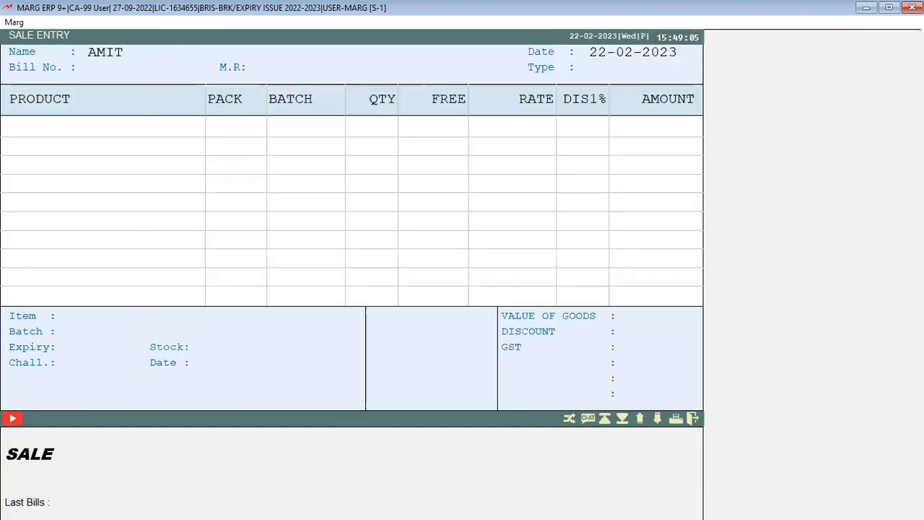
Leave the item list, set the bill's rate adjustment to 10 percent and reopen the item list
key("Down")
key("Down")
key("Down")
key("Down")
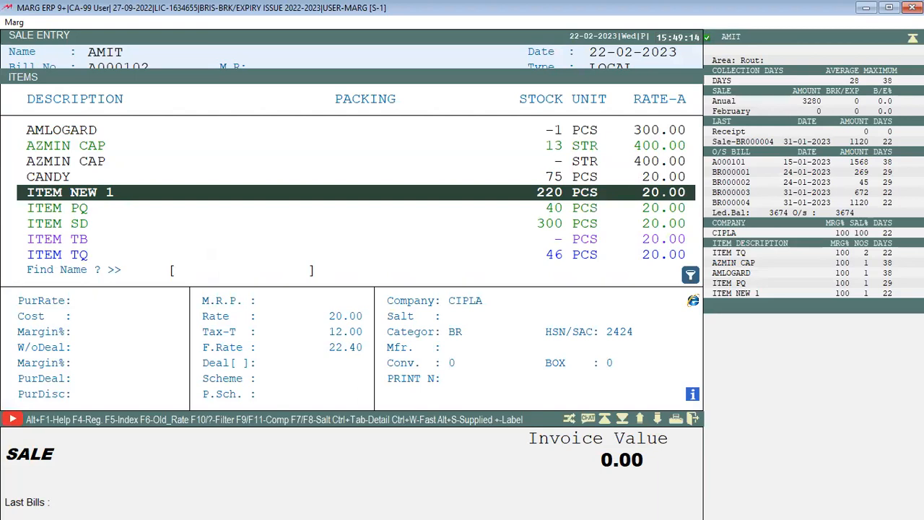
key("Escape")
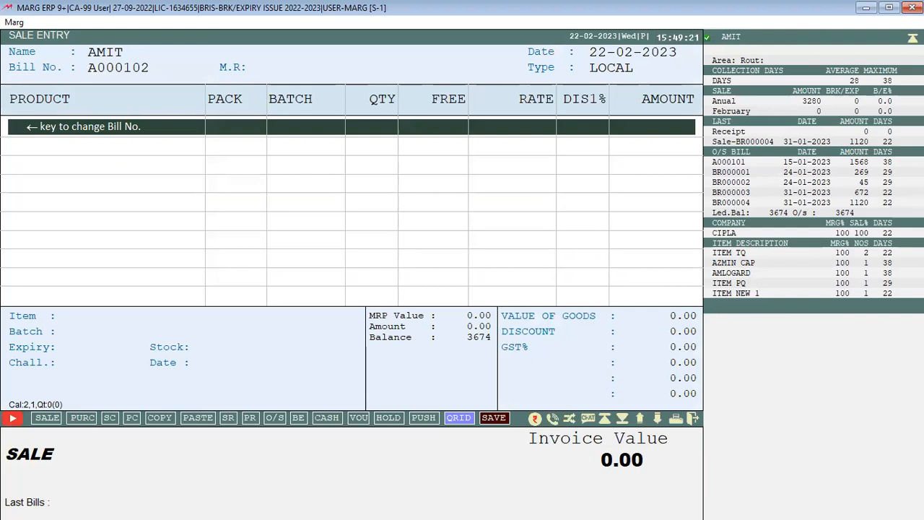
key("Return")
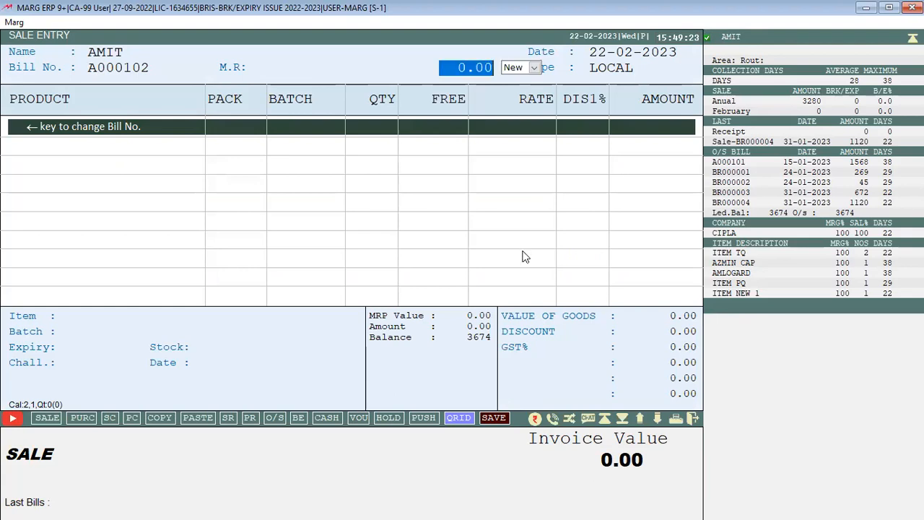
type("10")
key("Return")
key("Return")
key("Return")
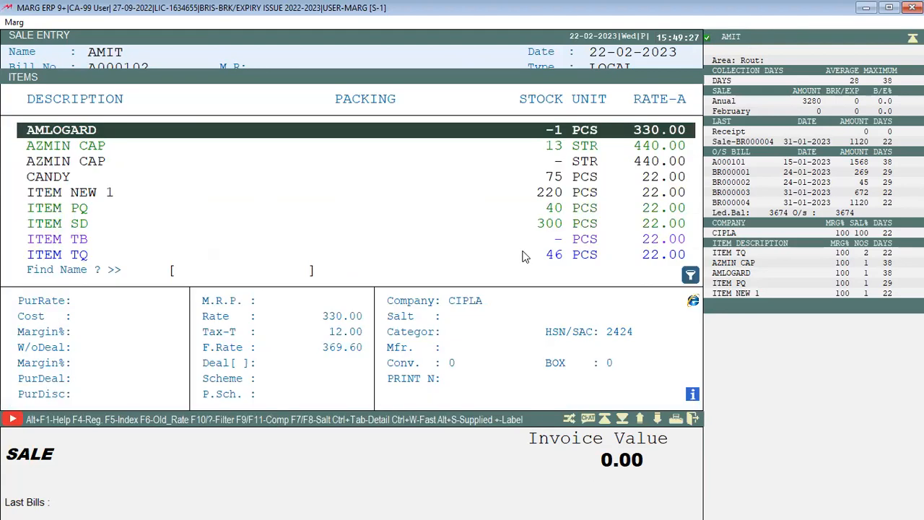
Check AZMIN CAP's product details without saving and add it to the bill with quantity 1
key("Down")
key("Down")
key("Up")
key("ctrl+Return")
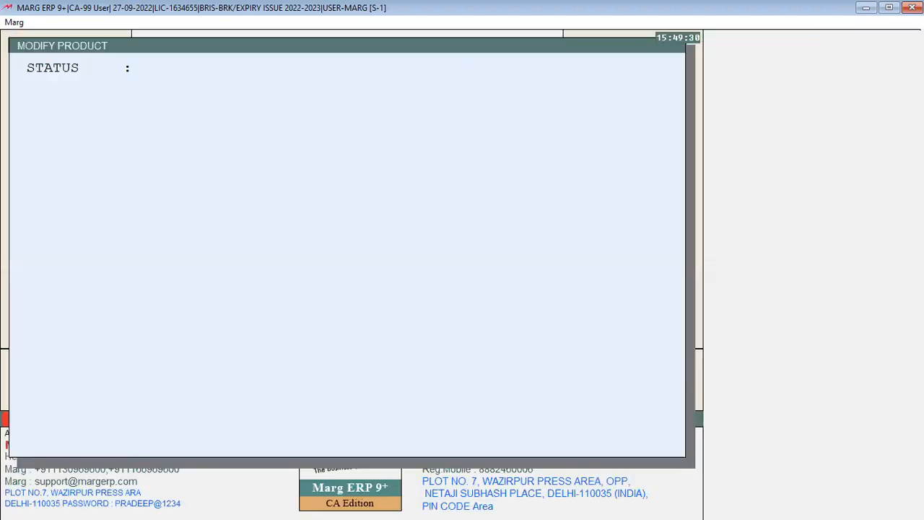
key("Escape")
key("y")
key("Return")
key("Return")
type("1")
key("Return")
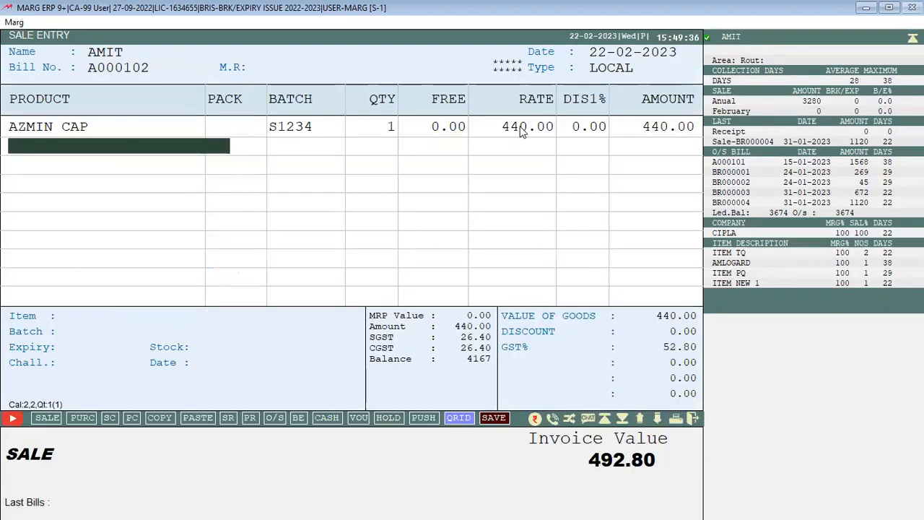
Check ITEM NEW 1's product details without saving and add it with quantity 1, allowing negative stock
key("Return")
key("Down")
key("Down")
key("Down")
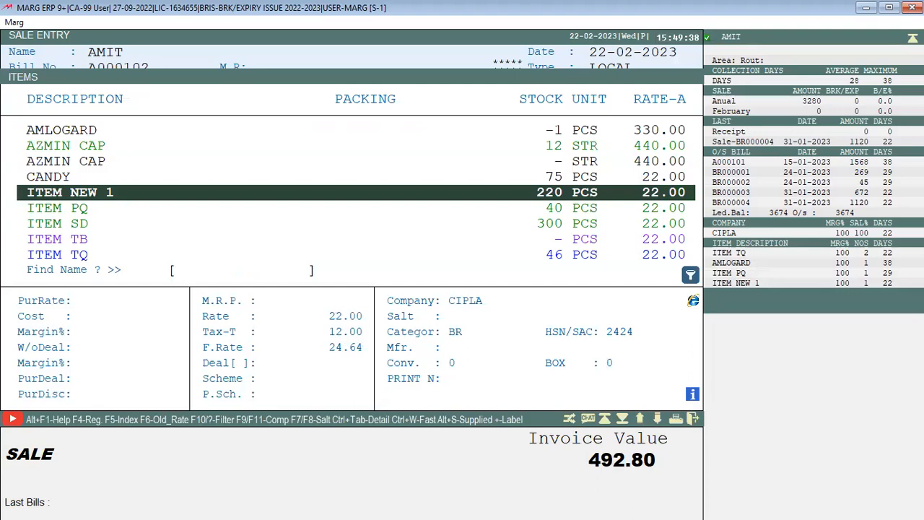
key("ctrl+Return")
key("Escape")
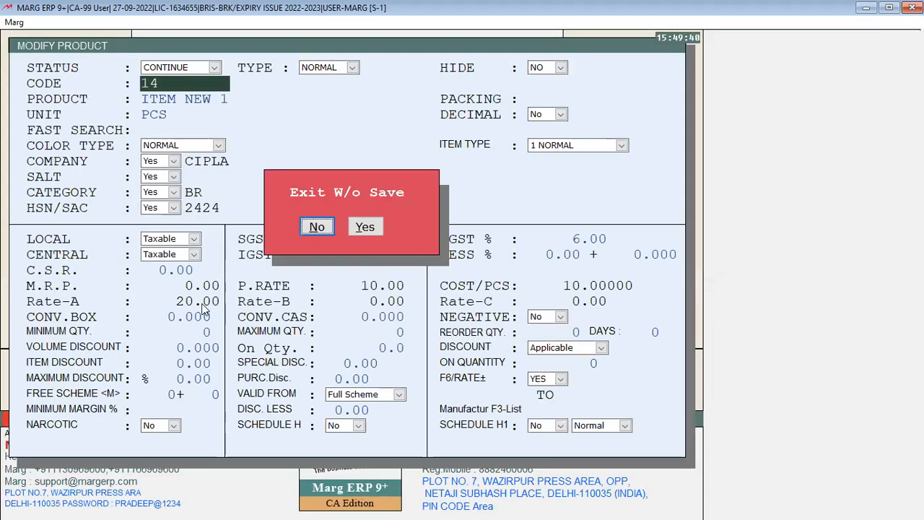
key("Right")
key("Return")
key("Return")
type("1")
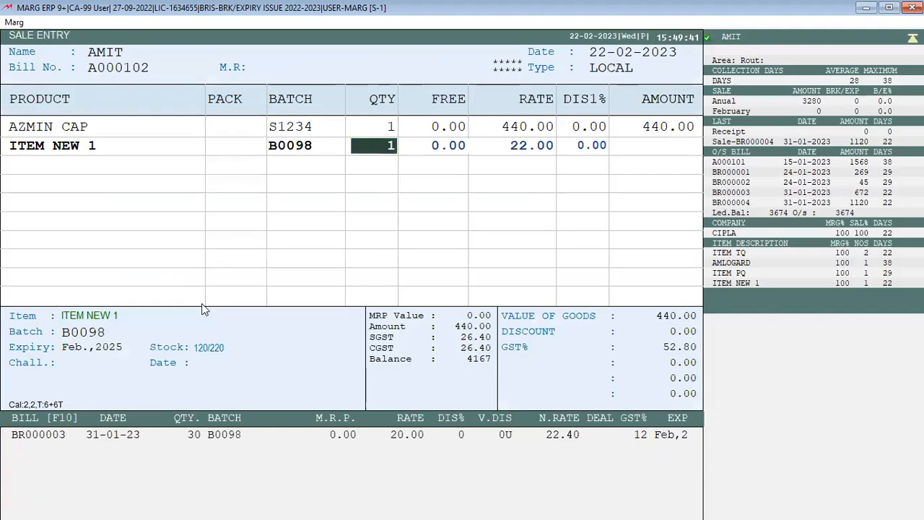
key("Return")
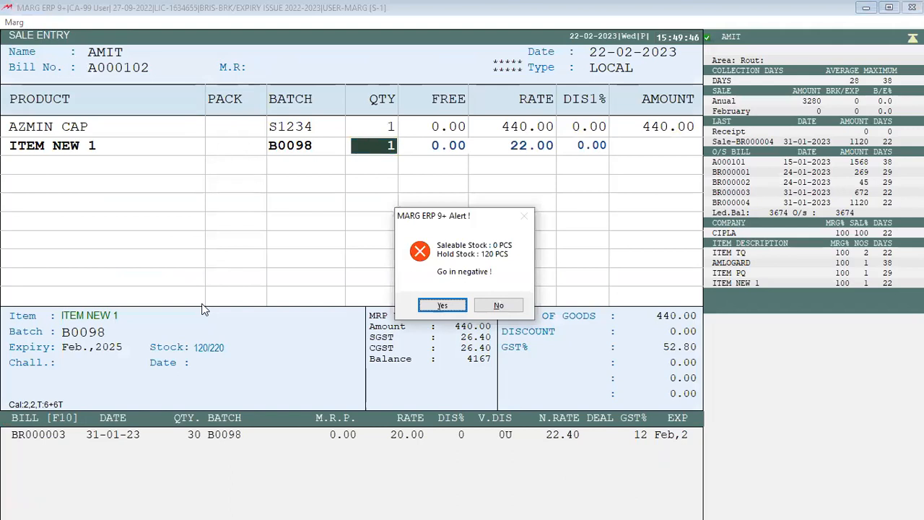
key("Return")
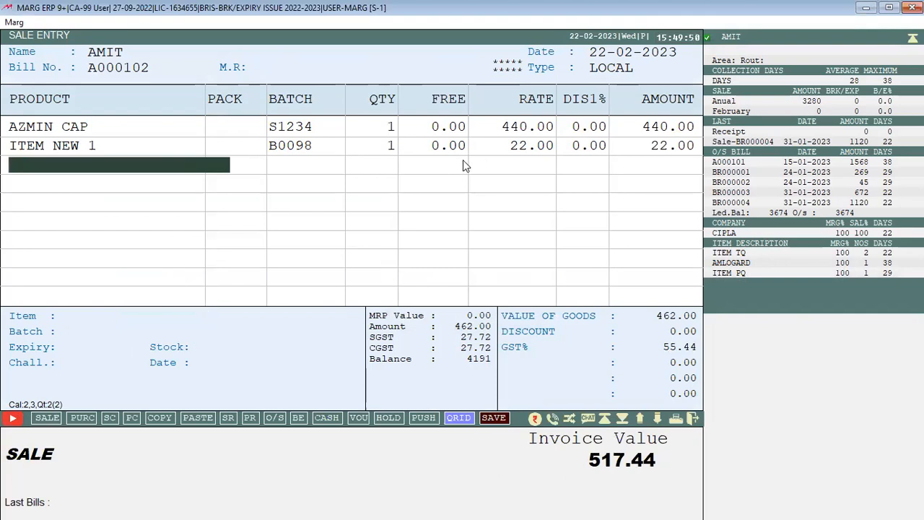
Check ITEM SD's product details without saving and add it to the bill with quantity 1
key("Return")
key("Down")
key("Down")
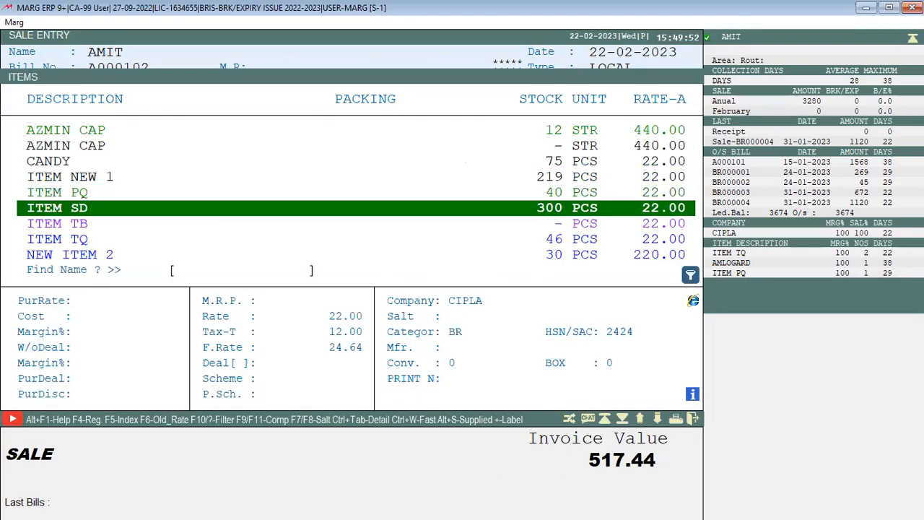
key("ctrl+Return")
key("Escape")
key("Right")
key("Return")
key("Return")
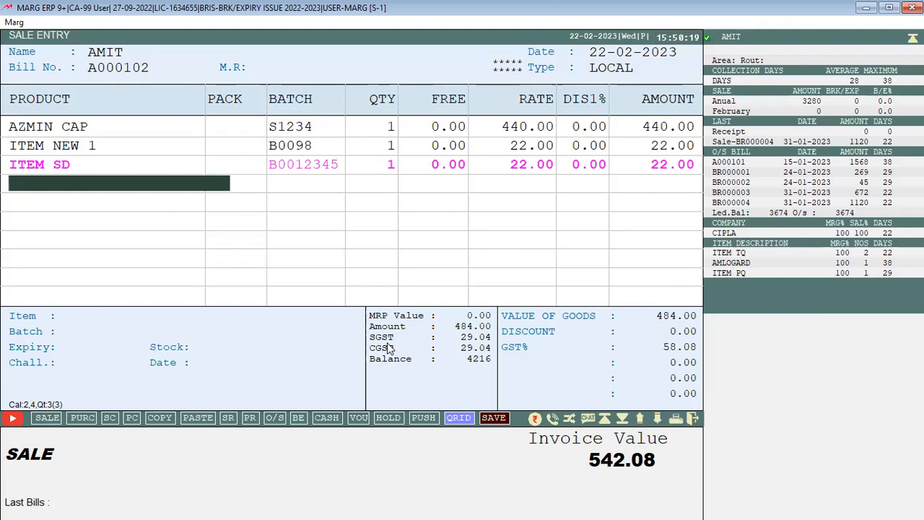
Discard the current bill without saving and start a new one for the same party
key("Escape")
key("Escape")
key("Right")
key("Return")
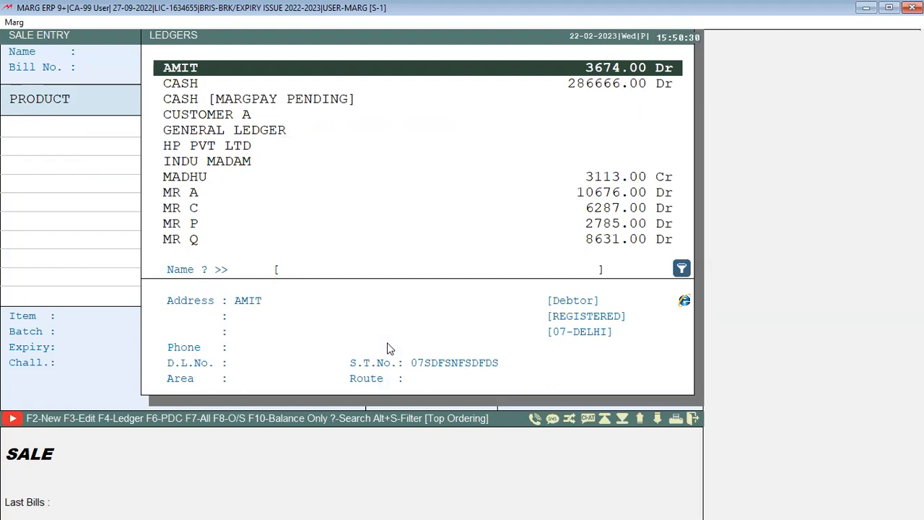
key("Return")
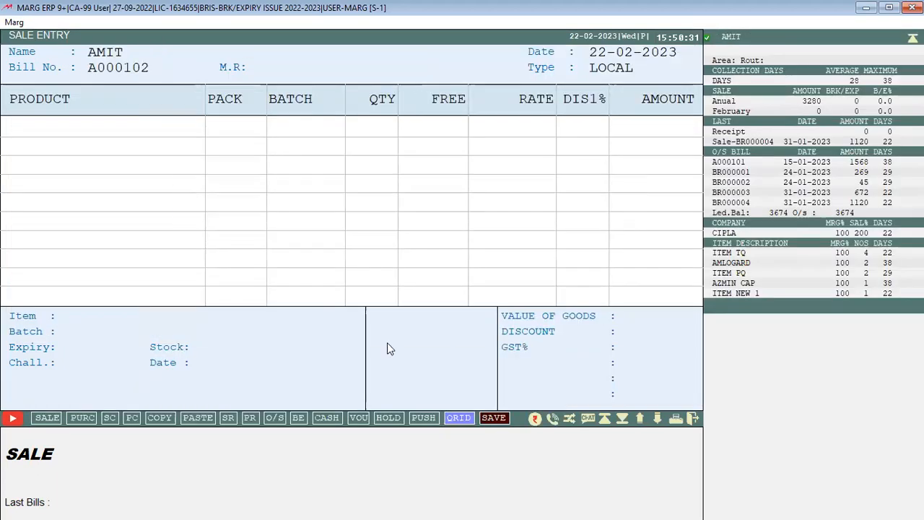
Set the new bill's rate adjustment to -10 percent and reopen the item list to compare rates
key("Up")
key("Up")
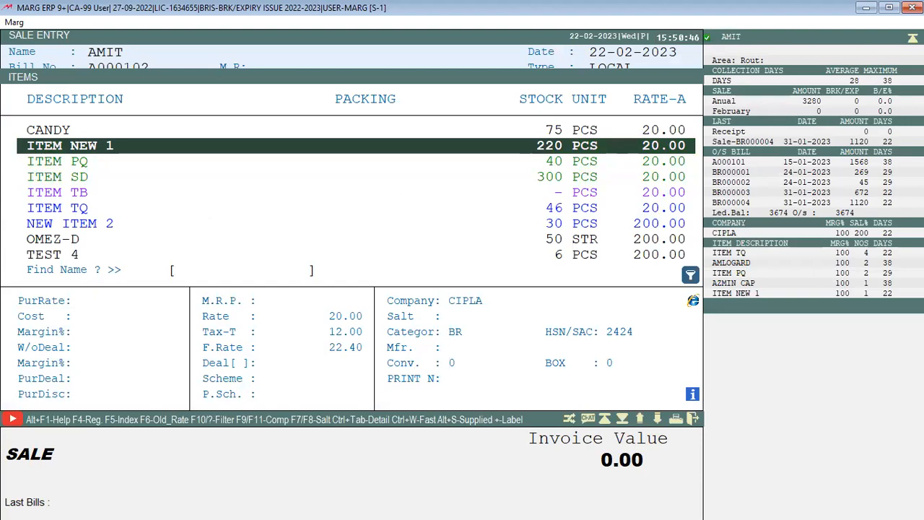
key("Escape")
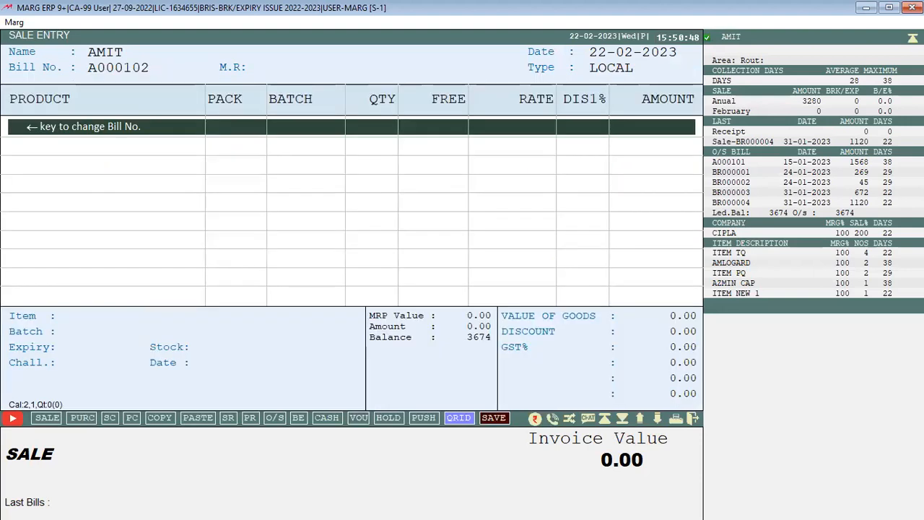
key("Escape")
type("-10")
key("Return")
key("Return")
key("Return")
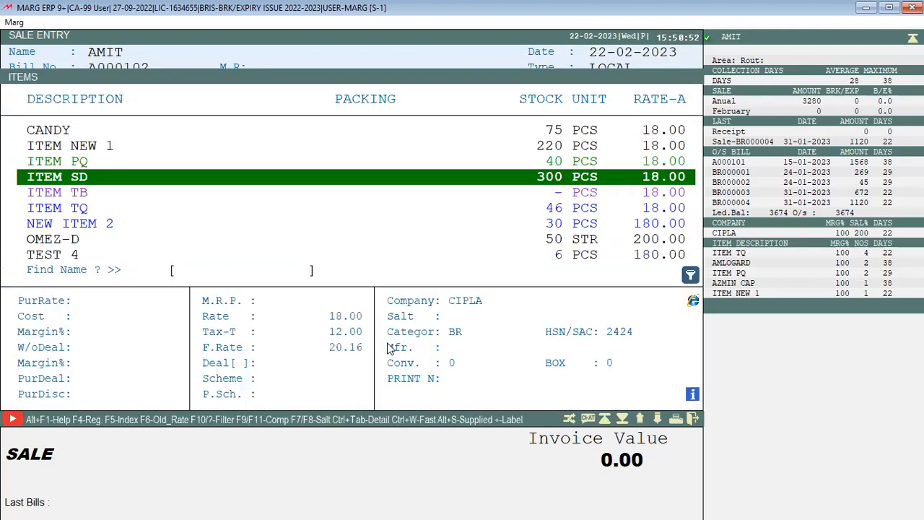
Discard the bill and start another for the same party, keeping the item discount at 0.00 percent
key("Escape")
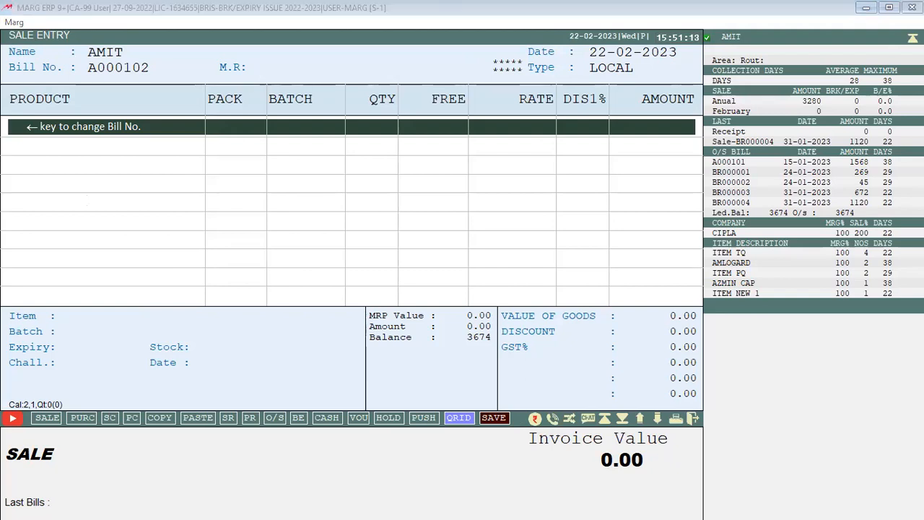
key("Escape")
key("Return")
key("Return")
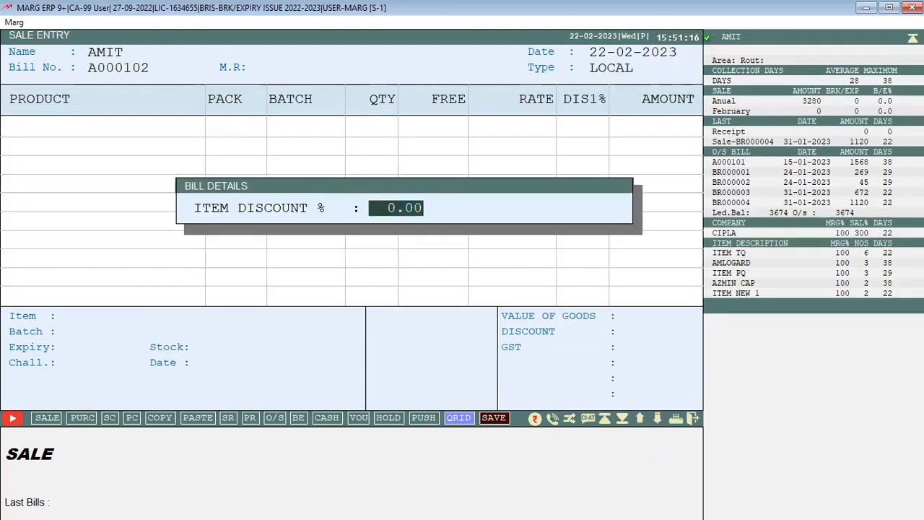
key("Return")
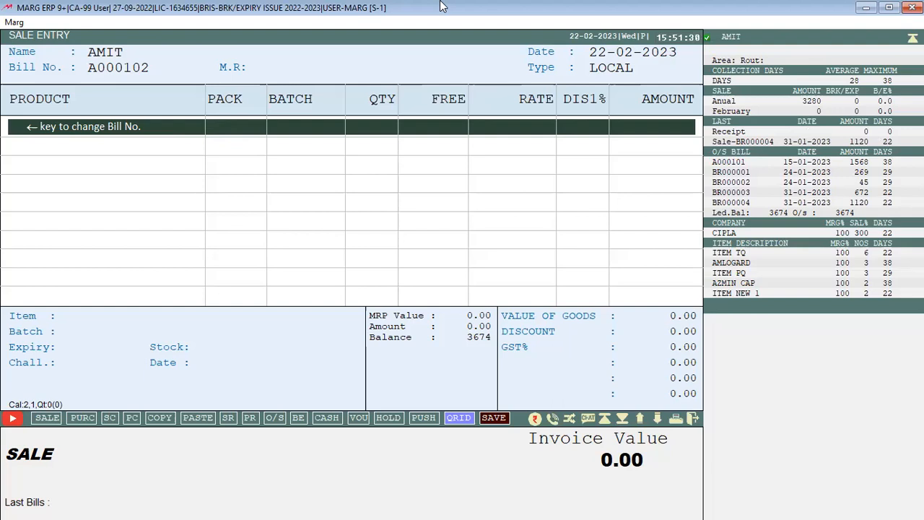
In the first party's other ledger details, set Rate±% to -10.00 with Type A
key("Up")
key("F3")
key("Down")
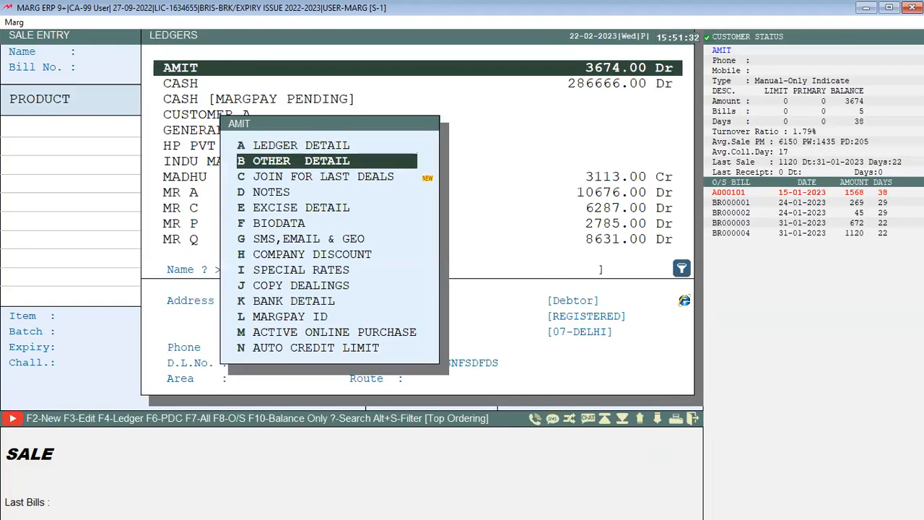
key("Return")
key("Return")
key("Return")
key("Return")
key("Return")
key("Return")
key("Return")
key("Return")
key("Return")
key("Return")
key("Return")
key("Return")
key("Return")
key("Return")
key("Return")
key("Return")
key("Return")
key("Return")
key("Return")
key("Return")
key("Return")
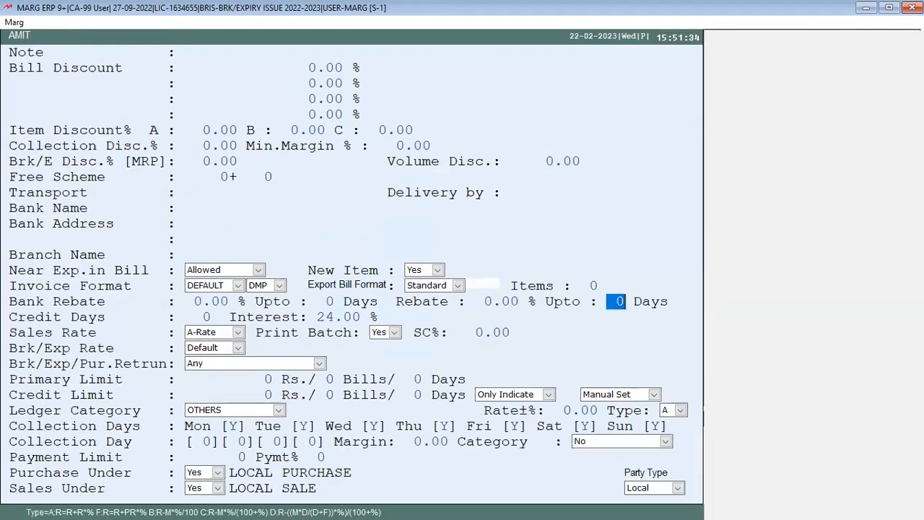
key("Return")
key("Return")
key("Return")
key("Return")
key("Return")
key("Return")
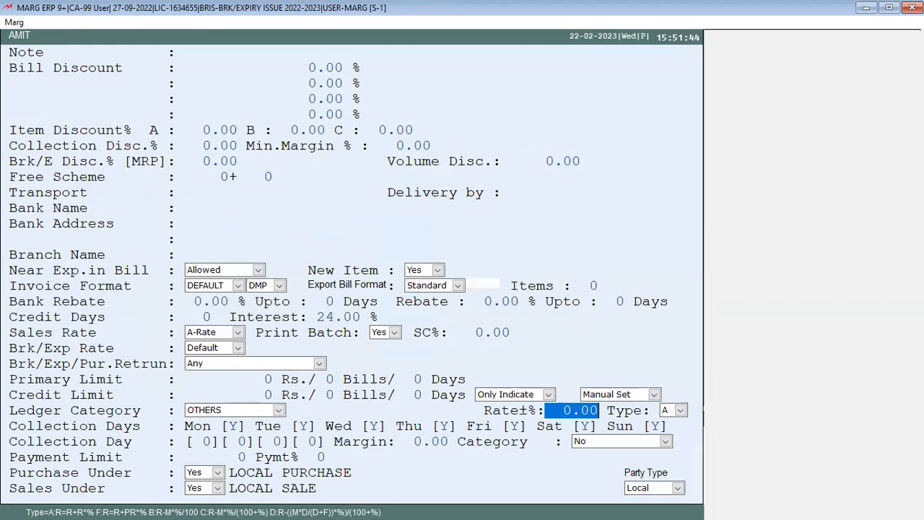
type("-10.")
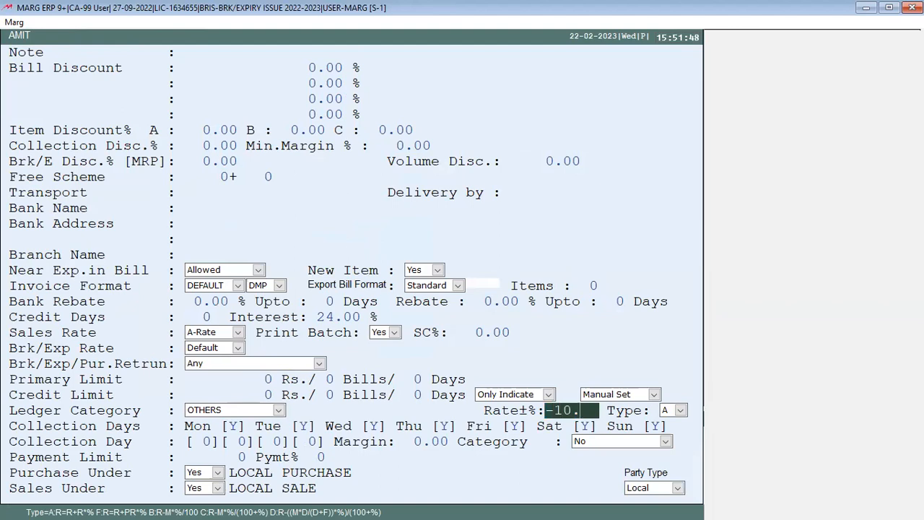
key("Return")
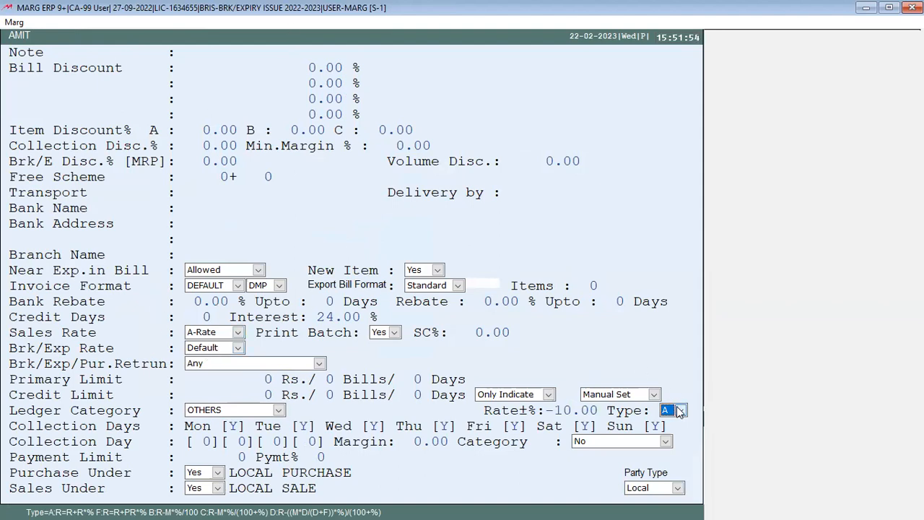
left_click(679, 411)
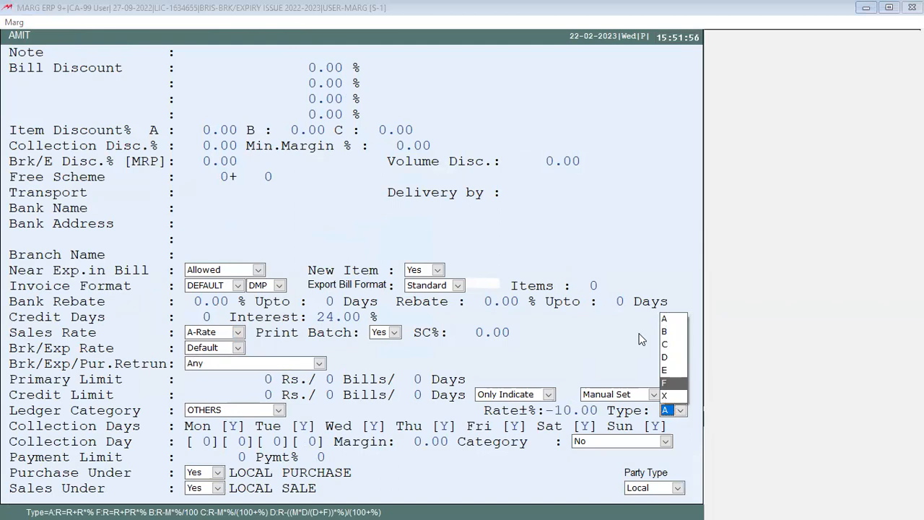
left_click(665, 322)
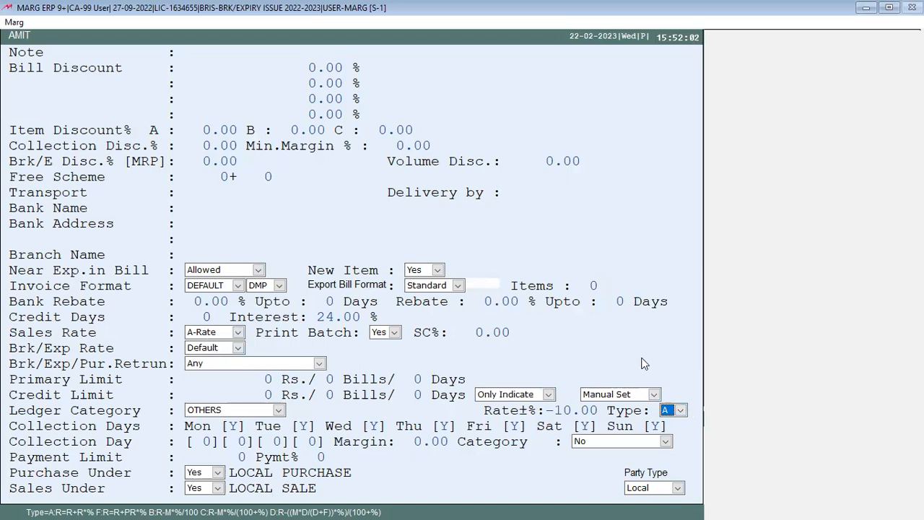
Leave the party's ledger details and sale entry, start a fresh sale bill for that party and open the item list
key("Escape")
key("Escape")
key("Escape")
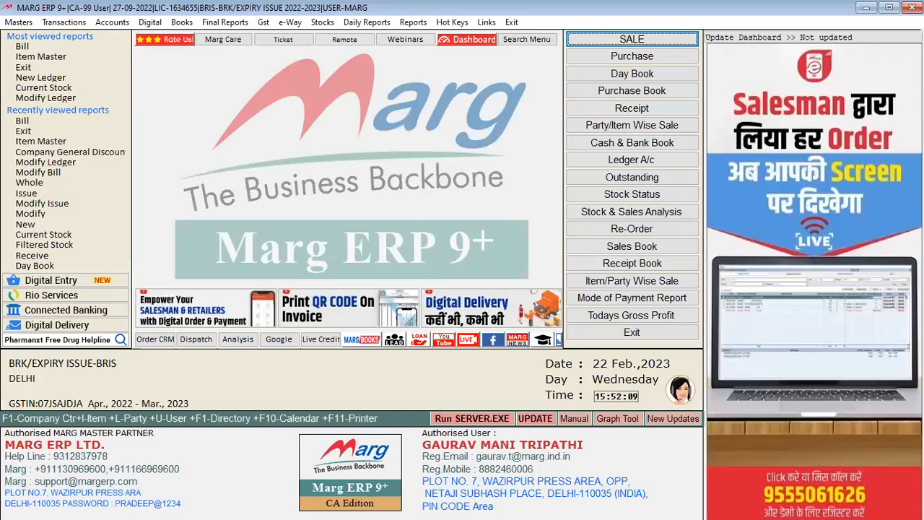
key("Return")
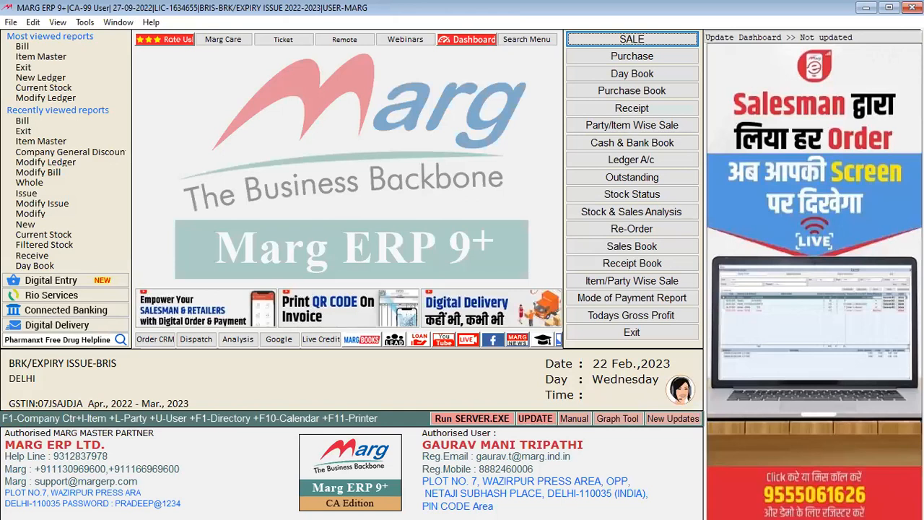
key("Return")
key("Return")
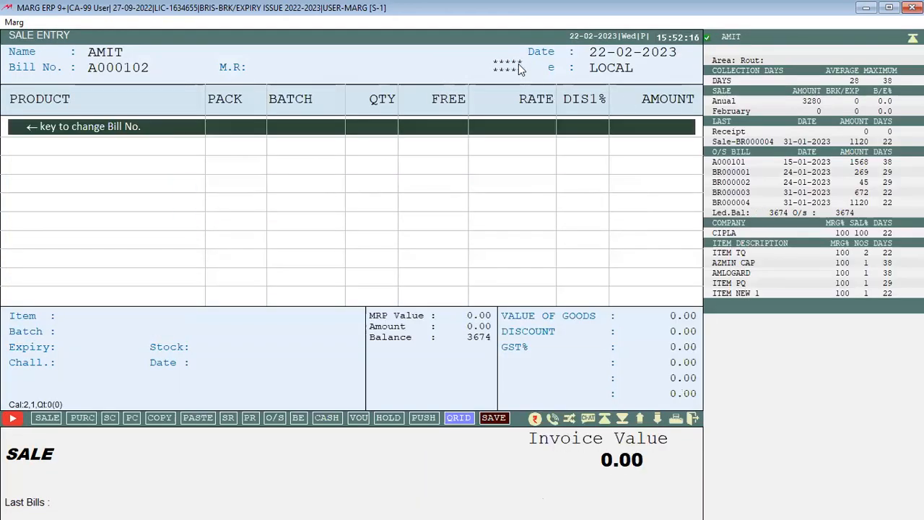
key("Return")
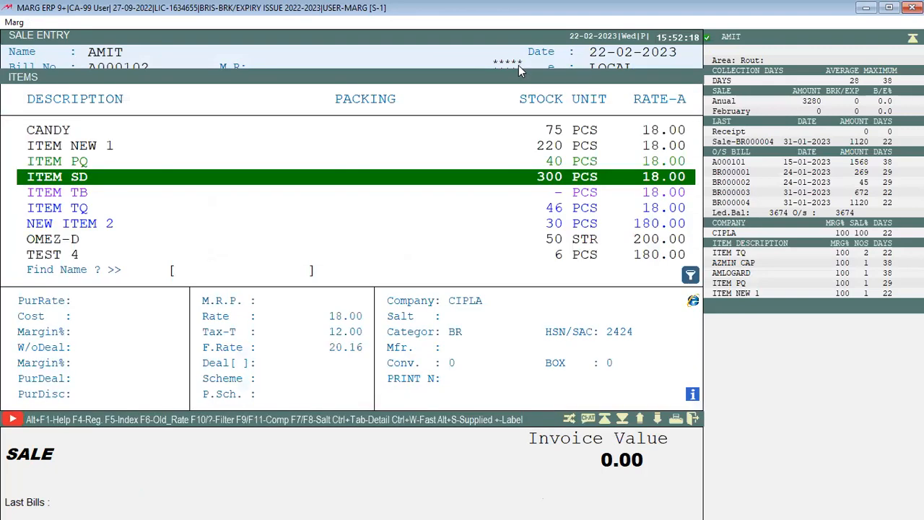
Review ITEM SD's product details without saving and add it to the fresh bill with quantity 1
key("ctrl+Return")
key("Escape")
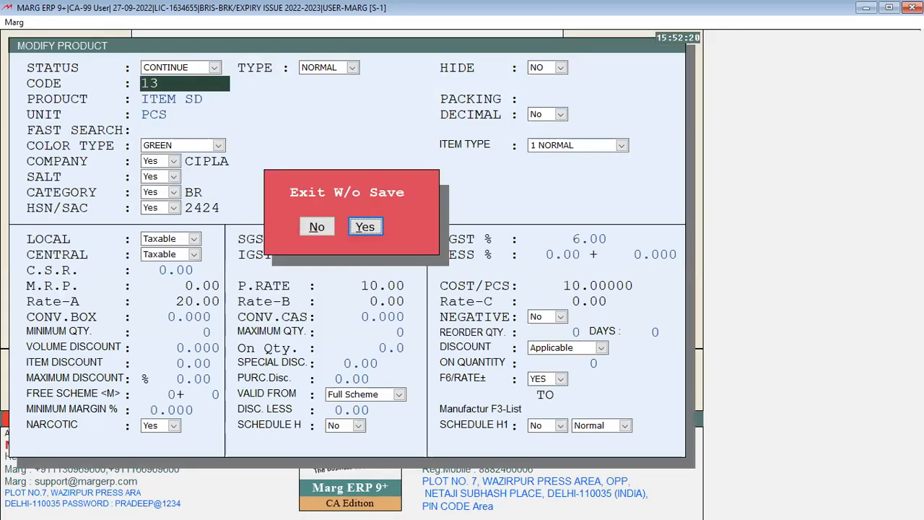
key("Return")
key("Escape")
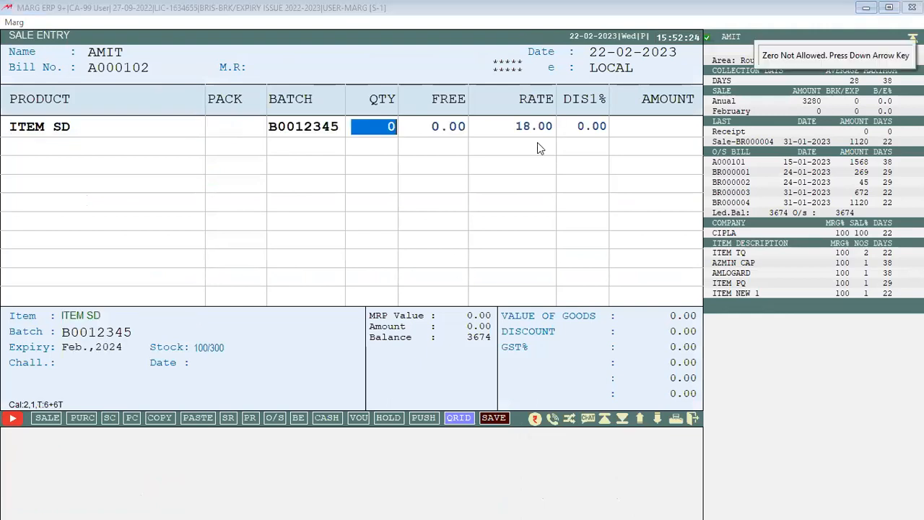
type("1")
key("Return")
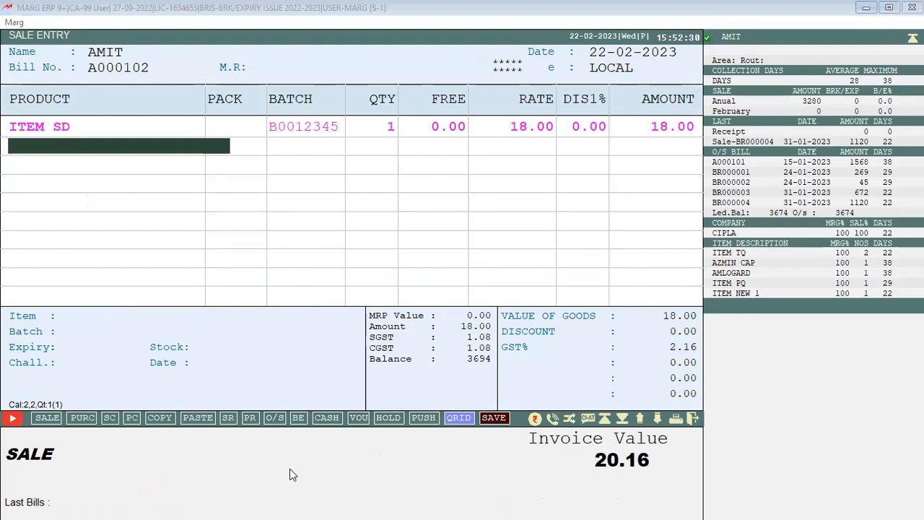
Add NEW ITEM 2 from batch M00123 as the second item on the bill
left_click(594, 6)
key("Return")
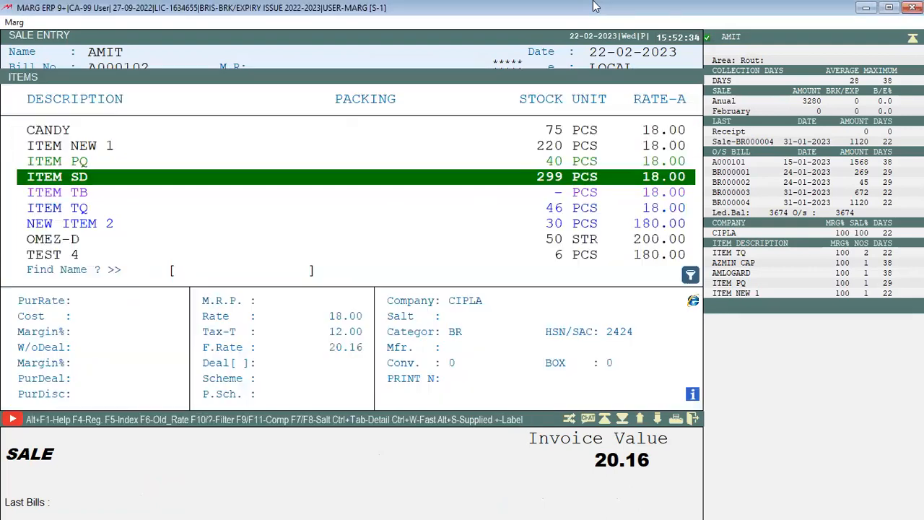
key("Down")
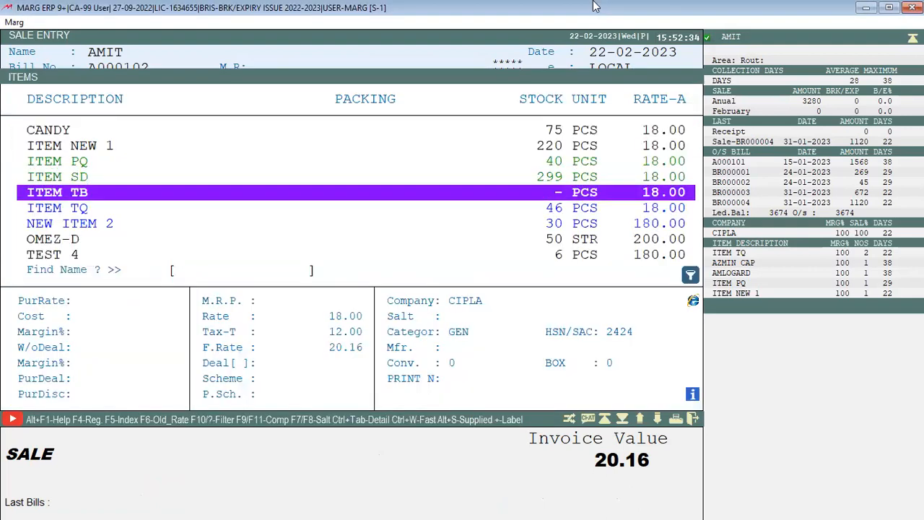
key("Return")
key("Escape")
key("Down")
key("Down")
key("Return")
key("Return")
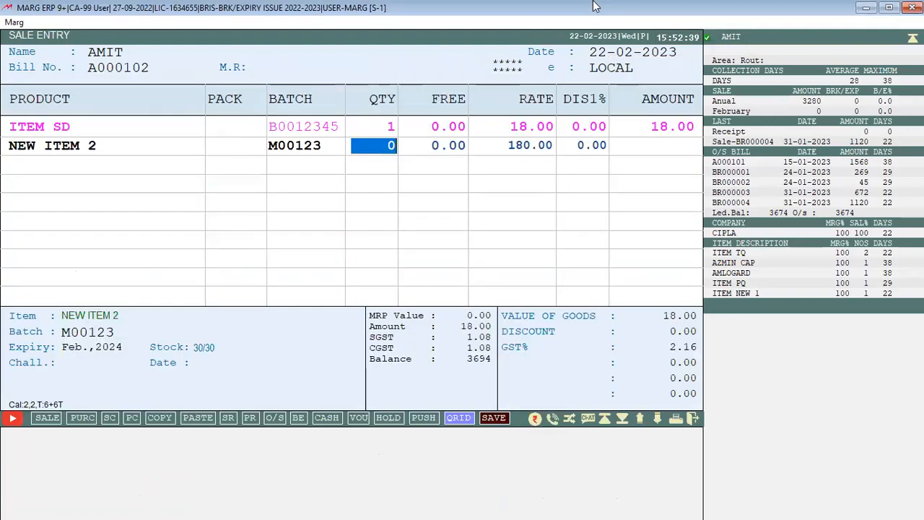
Review NEW ITEM 2's product details without saving and set its bill quantity to 1
key("Escape")
key("Return")
key("ctrl+Return")
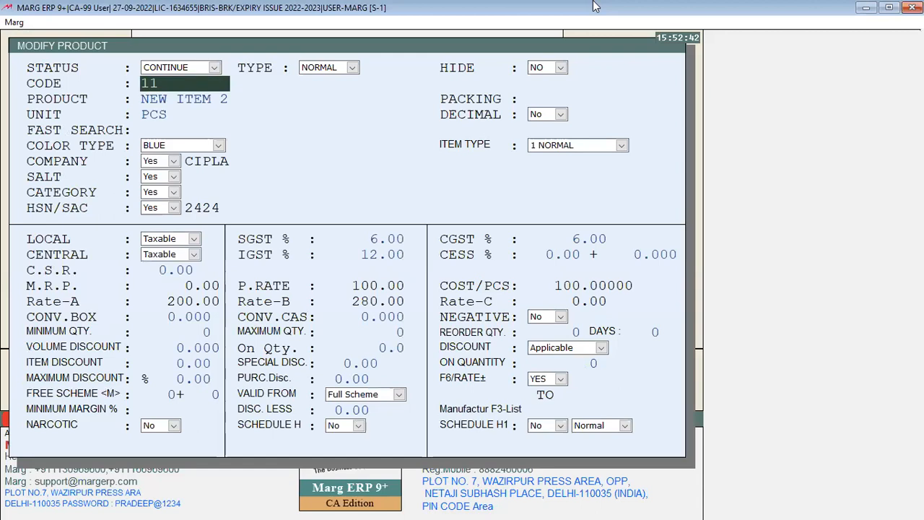
key("Escape")
type("y")
type("1")
key("Return")
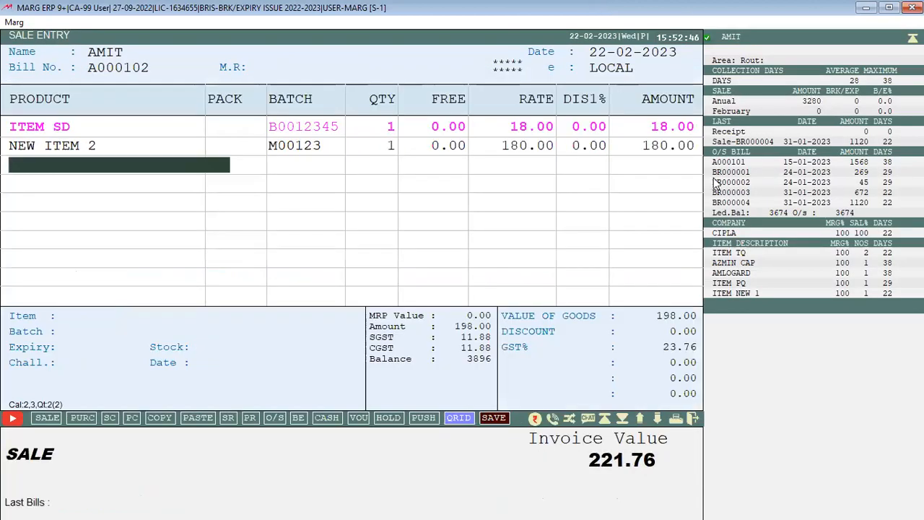
Save the bill with its amount adjusted as a new reference and leave sale entry
key("Escape")
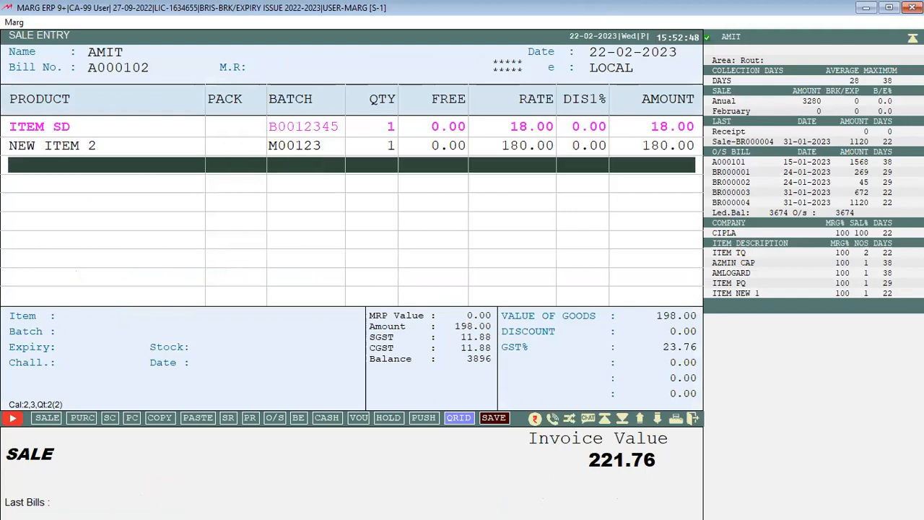
key("Return")
key("Return")
key("Return")
key("Return")
key("Return")
key("Return")
key("Return")
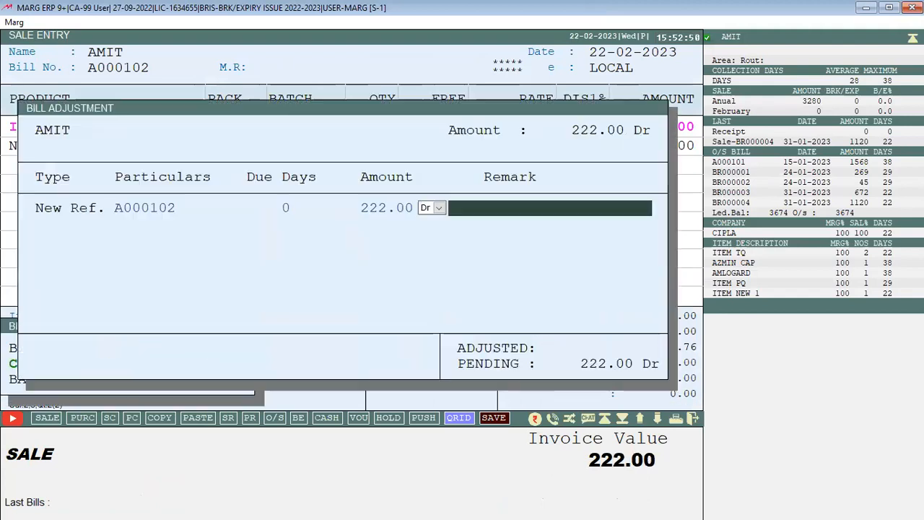
key("Return")
key("Escape")
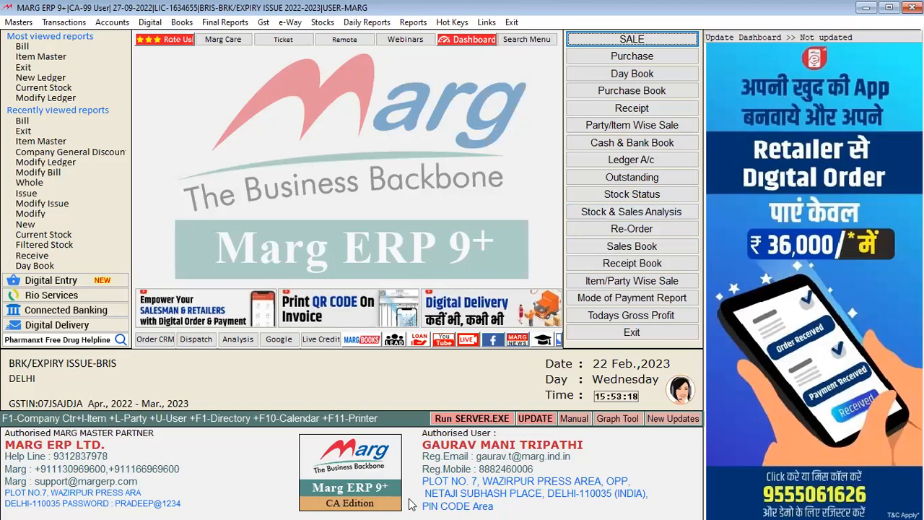
From a new sale entry, examine the Rate±% and Type settings in the first party's other ledger details
left_click(364, 473)
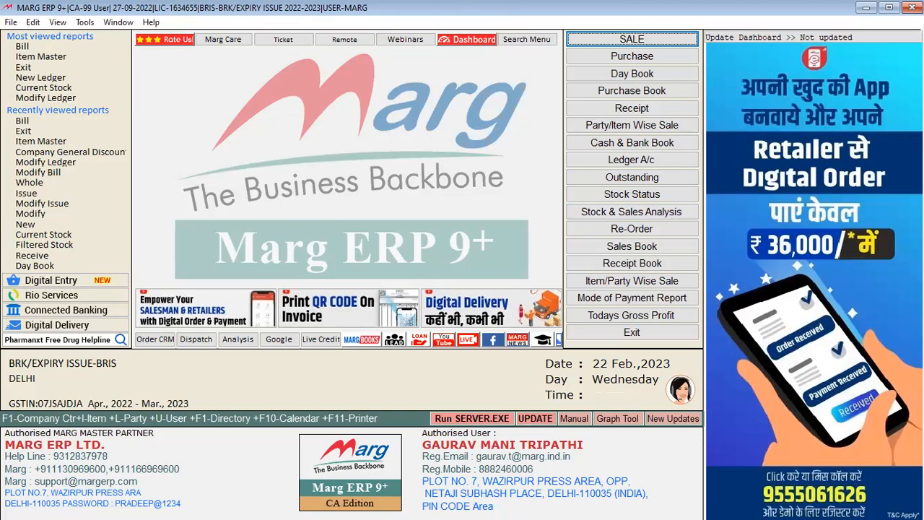
key("Return")
key("Down")
key("Down")
key("Up")
key("Up")
key("Up")
key("Up")
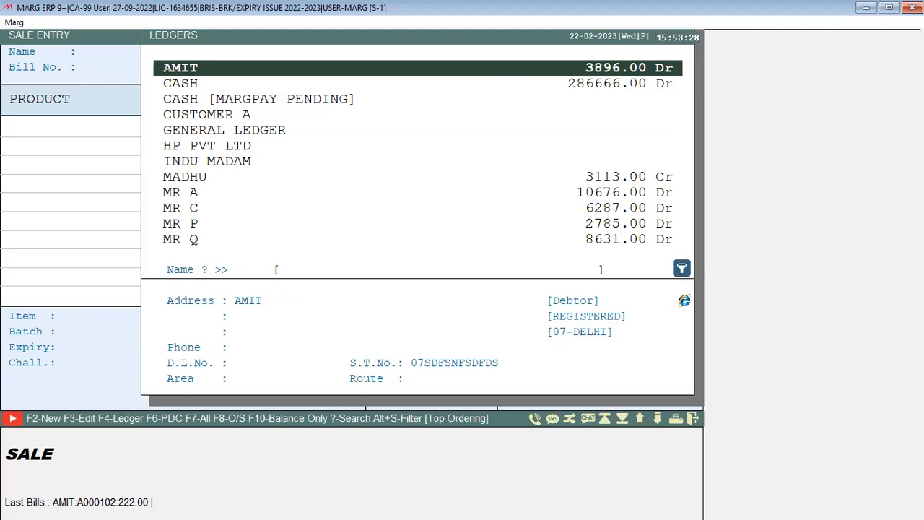
key("F3")
key("b")
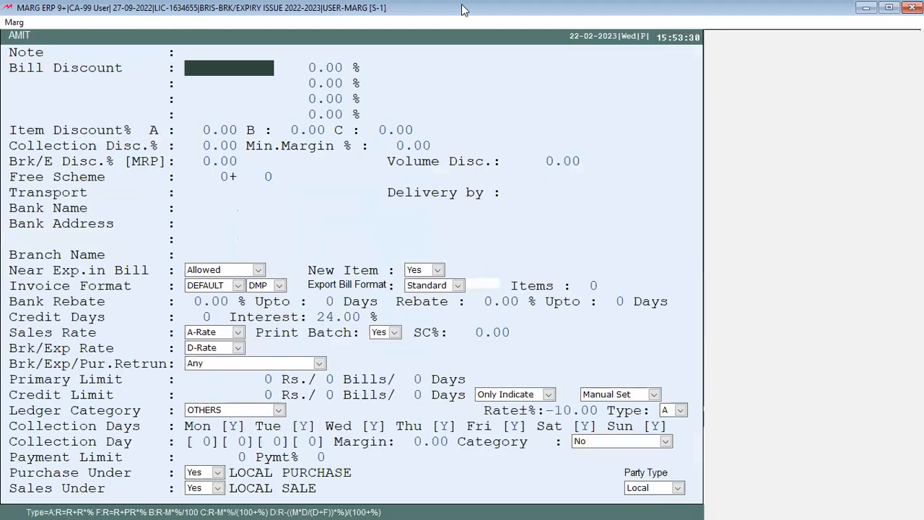
key("Escape")
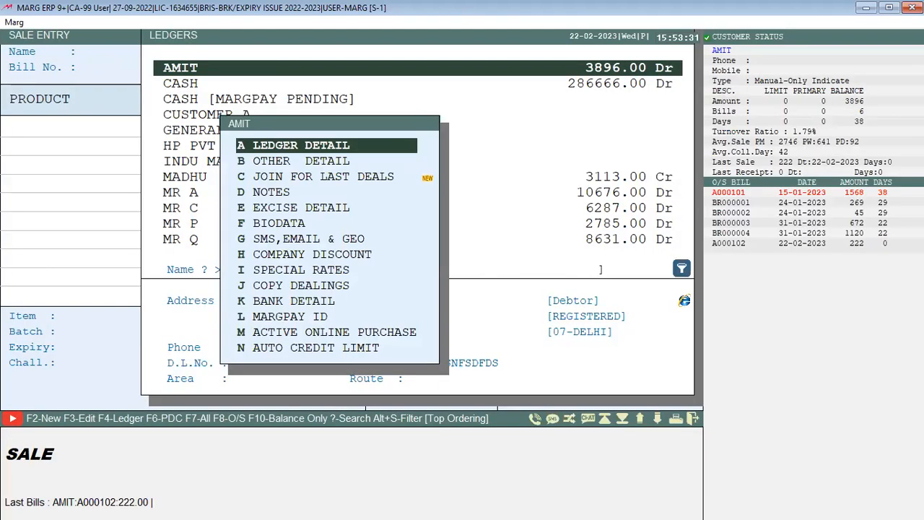
key("Escape")
Examine the discount, scheme, margin and invoice fields in MR A's other ledger details without changing them
key("Down")
key("Down")
key("Down")
key("Down")
key("Down")
key("Down")
key("Down")
key("Down")
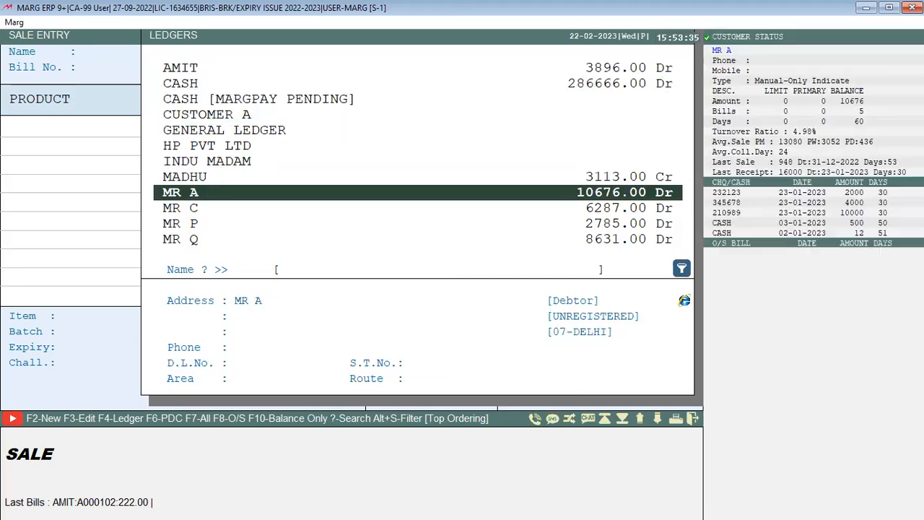
key("F3")
key("b")
key("Return")
key("Return")
key("Return")
key("Return")
key("Return")
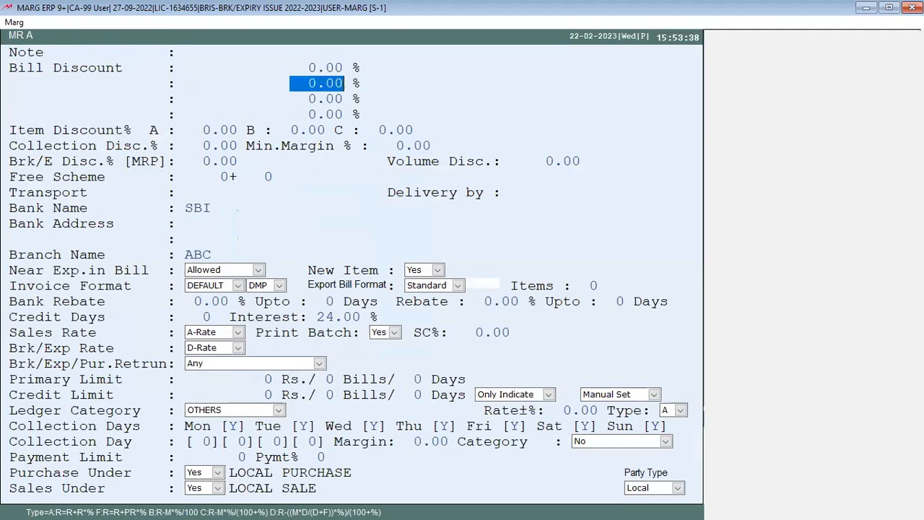
key("Return")
key("Return")
key("Return")
key("Return")
key("Return")
key("Return")
key("Return")
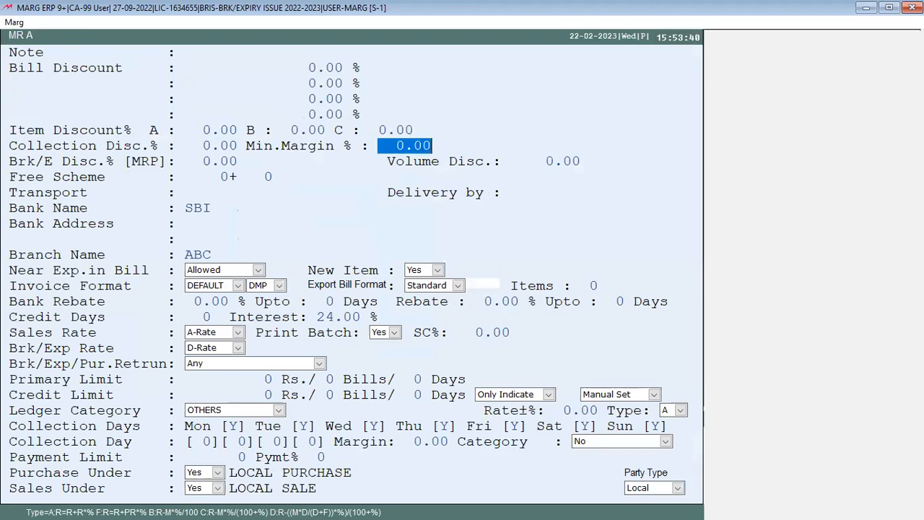
key("Return")
key("Return")
key("Return")
key("Return")
key("Return")
key("Return")
key("Return")
key("Return")
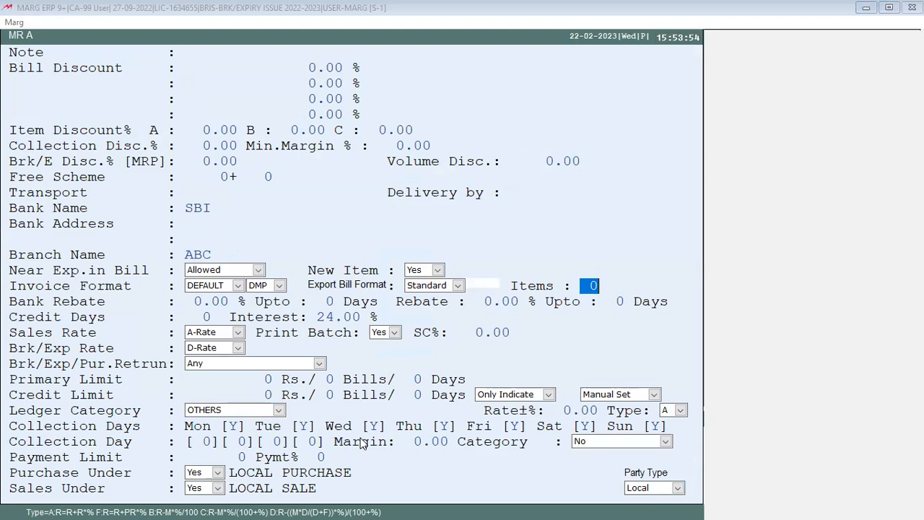
key("Escape")
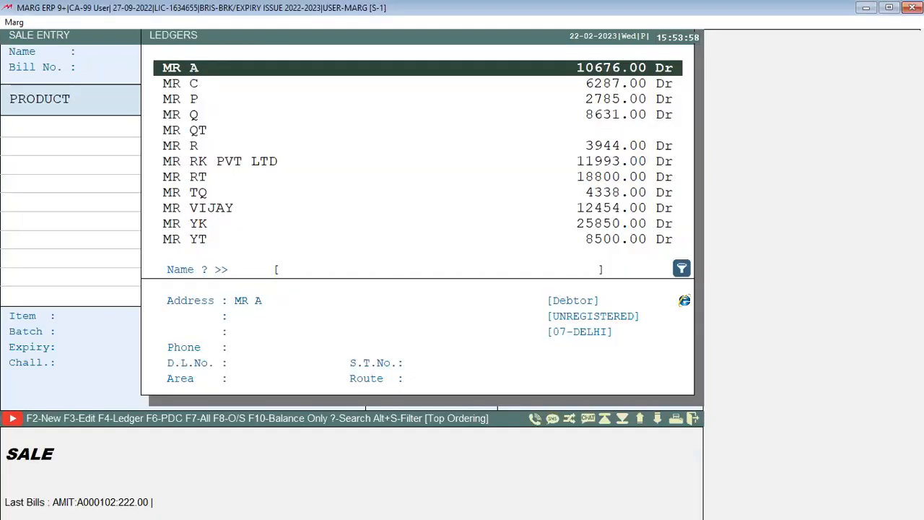
Review MR A's main ledger details and other details, and leave sale entry without changes
key("F3")
key("Return")
key("Return")
key("Return")
key("Return")
key("Return")
key("Return")
key("Return")
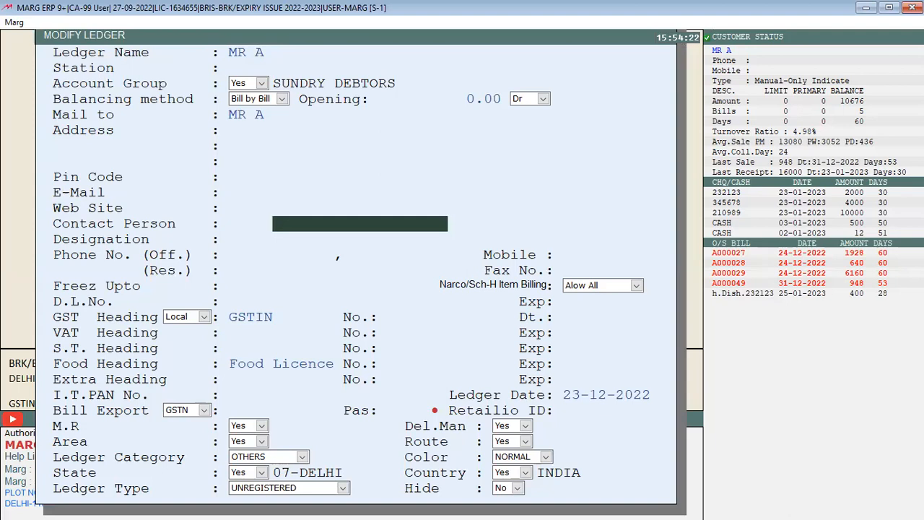
key("Escape")
key("Down")
key("Return")
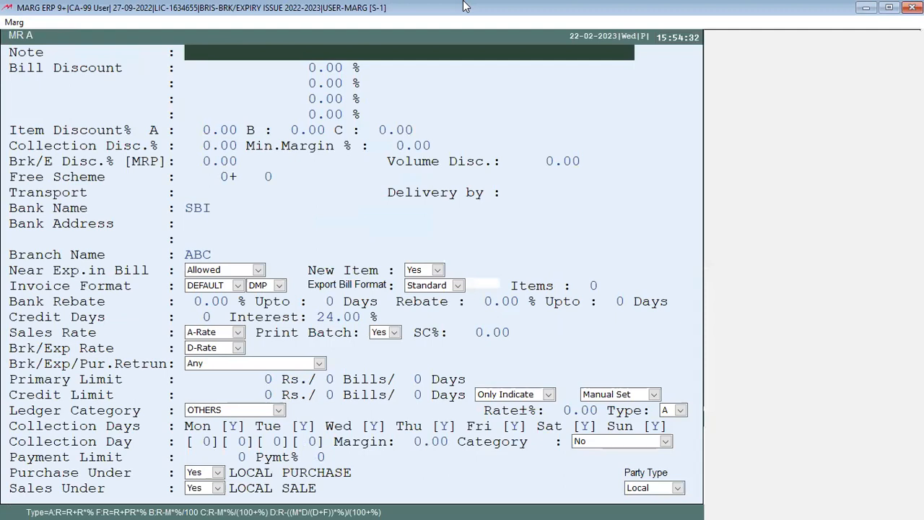
key("Escape")
key("Escape")
key("Escape")
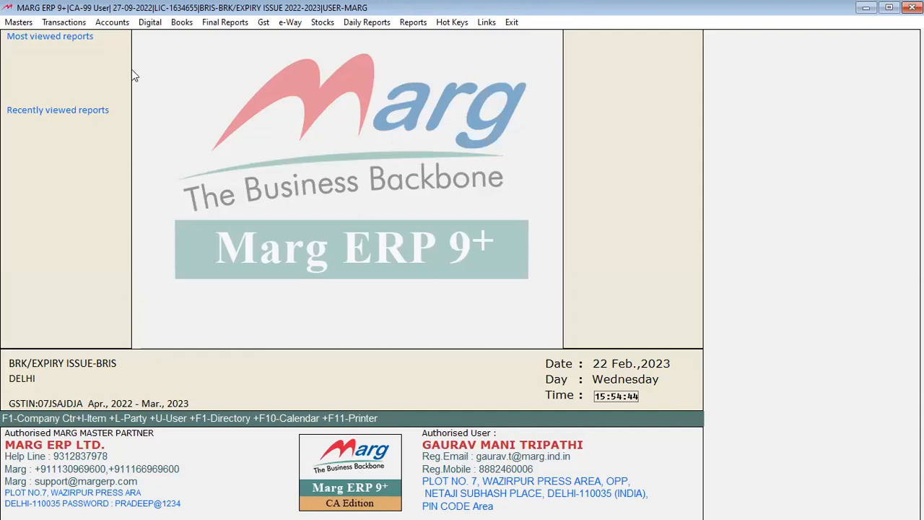
Open the item master, review TEST2's product and discount settings, and exit without saving
left_click(157, 6)
key("alt+m")
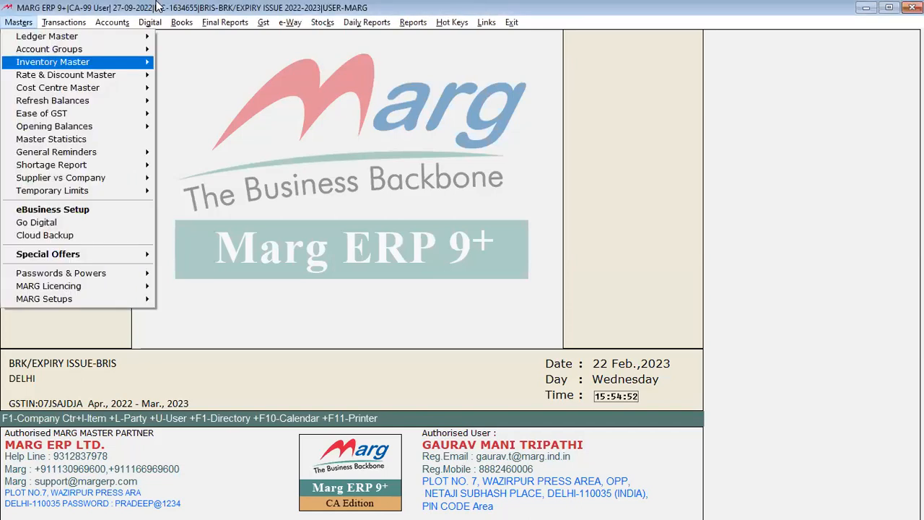
key("Return")
key("Return")
key("Up")
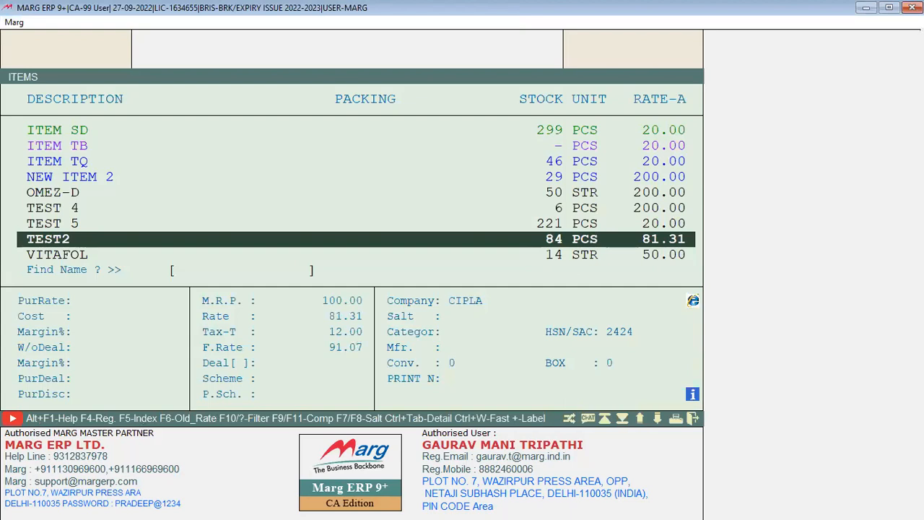
key("Return")
key("Return")
key("Return")
key("Return")
key("Return")
key("Return")
key("Return")
key("Return")
key("Return")
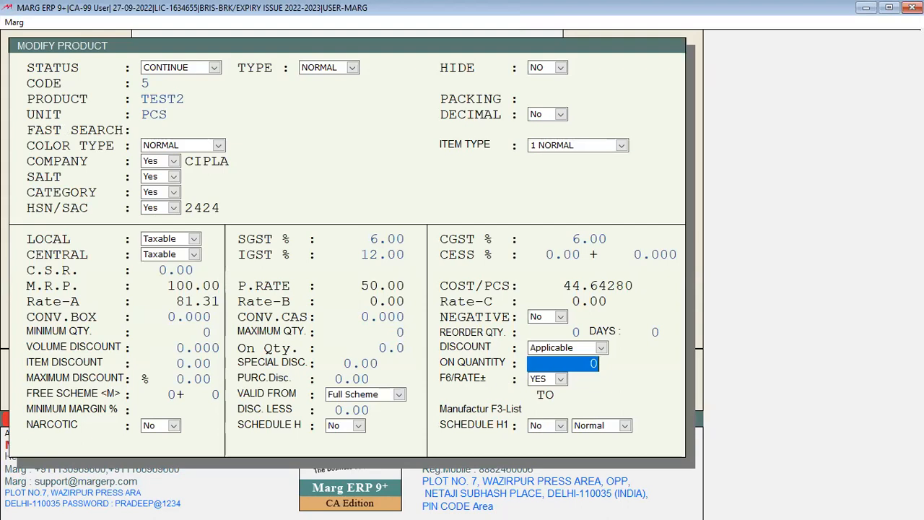
key("Escape")
key("Right")
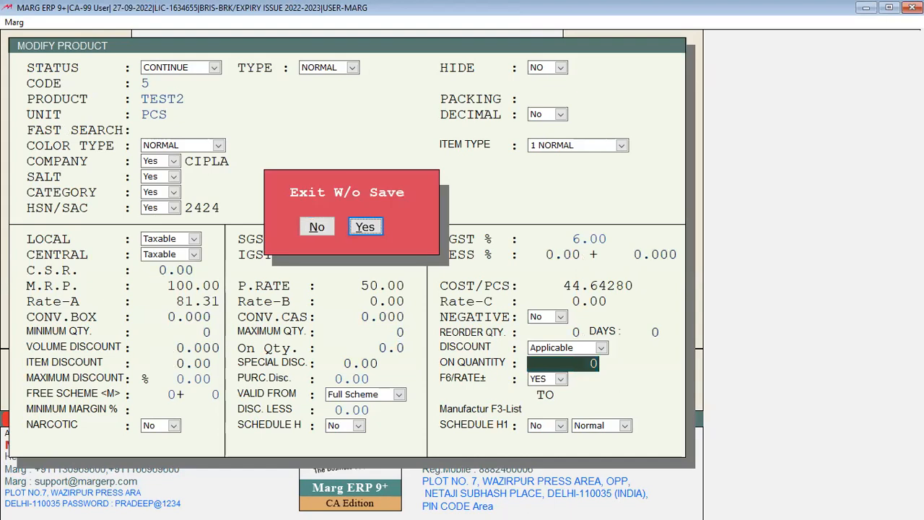
key("Return")
Review ITEM NEW 1's product details through to the maximum discount field and exit without saving
key("Up")
key("Home")
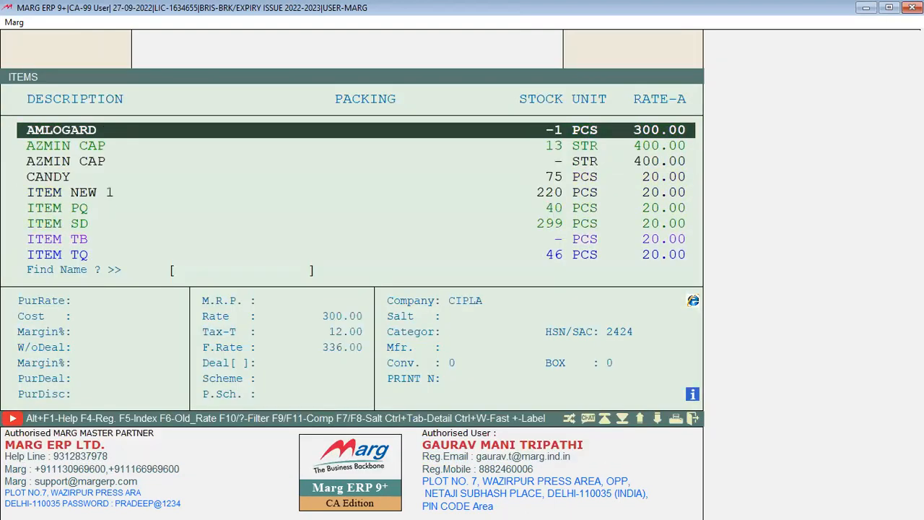
key("Down")
key("Down")
key("Down")
key("Down")
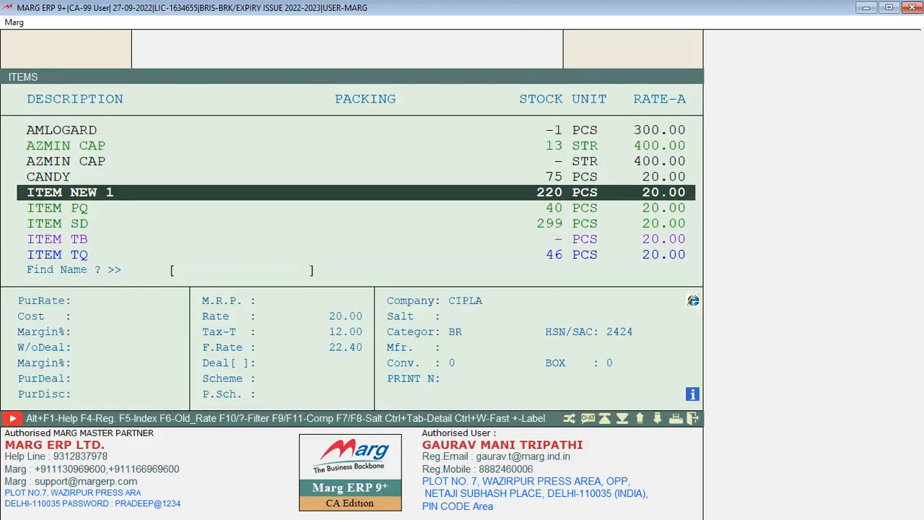
key("Return")
key("Return")
key("Return")
key("Return")
key("Return")
key("Return")
key("Return")
key("Return")
key("Return")
key("Return")
key("Return")
key("Return")
key("Return")
key("Return")
key("Return")
key("Return")
key("Return")
key("Return")
key("Return")
key("Return")
key("Return")
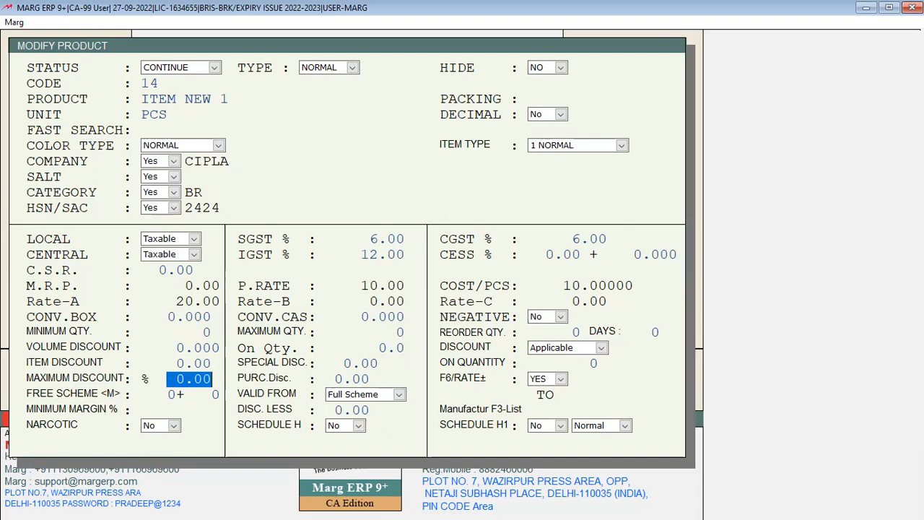
key("Escape")
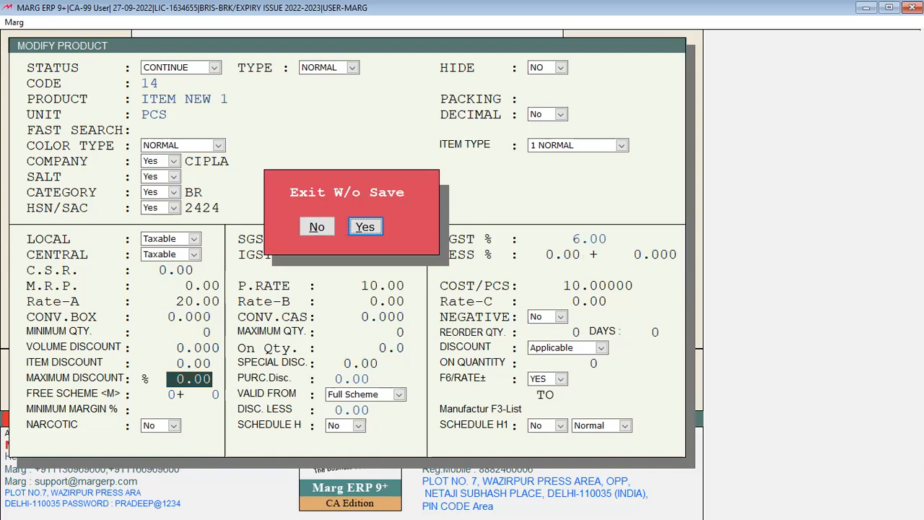
key("Return")
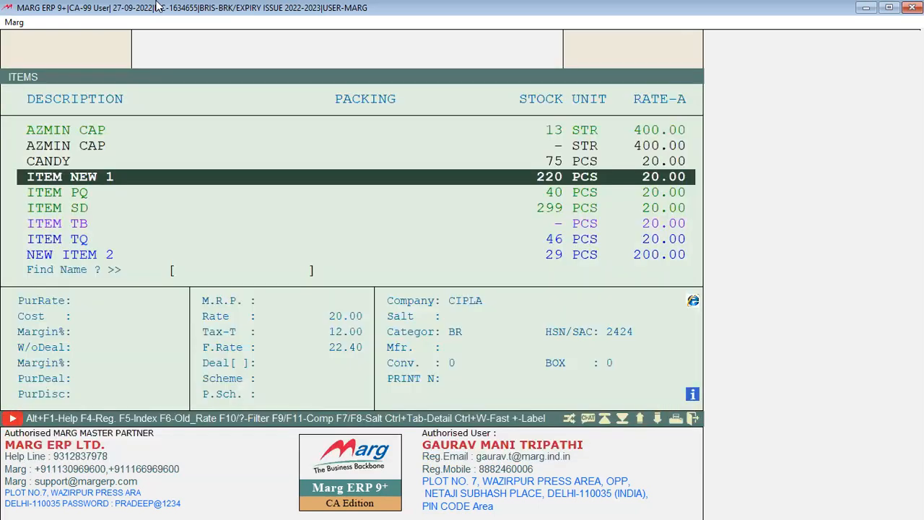
Open CANDY for modification in the item master, enter an item discount of 6, and save the change
key("Up")
key("F4")
key("Escape")
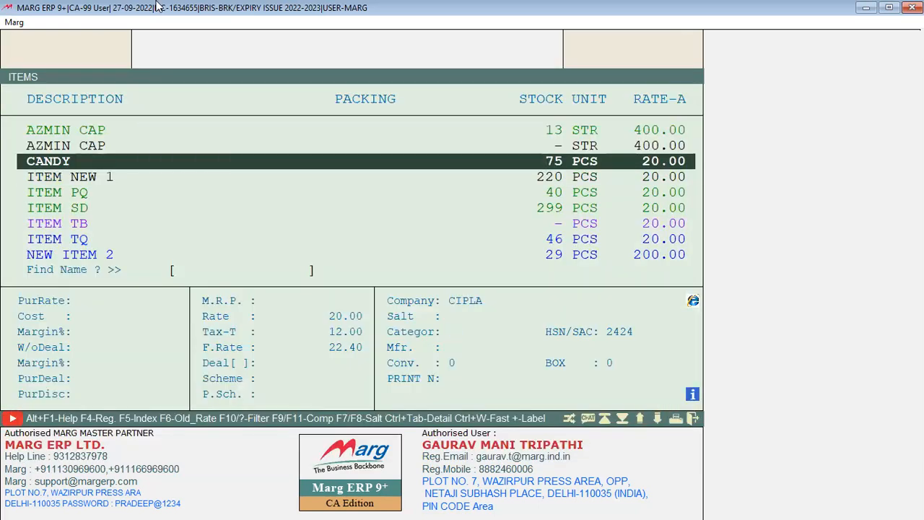
key("F3")
key("Return")
key("Return")
key("Return")
key("Return")
key("Return")
key("Return")
key("Return")
key("Return")
key("Return")
key("Return")
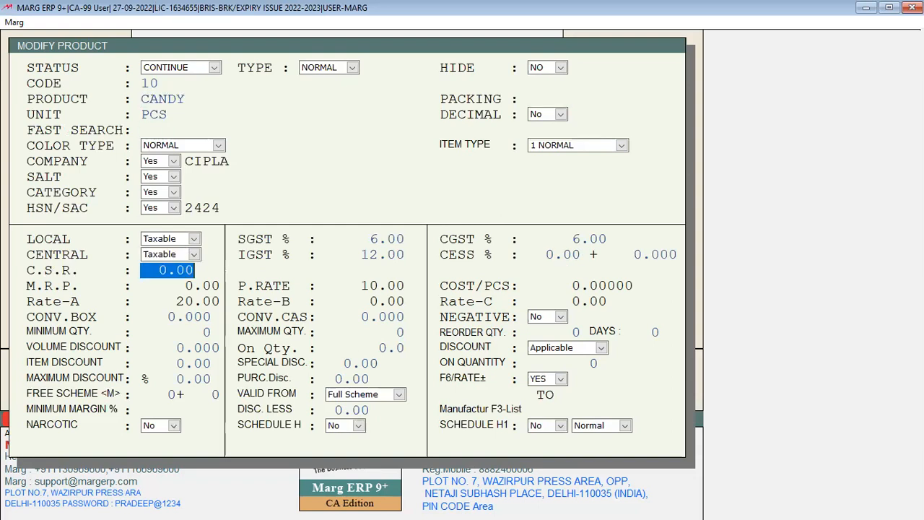
type("6")
key("Escape")
key("Return")
Set ITEM PQ's item discount to 6.00, save the product, and leave the item master
key("Down")
key("Down")
key("F3")
key("Return")
key("Return")
key("Return")
key("Return")
key("Return")
key("Return")
key("Return")
key("Return")
key("Return")
key("Return")
key("Return")
key("Return")
key("Return")
key("Return")
key("Return")
key("Return")
key("Return")
key("Return")
key("Return")
key("Return")
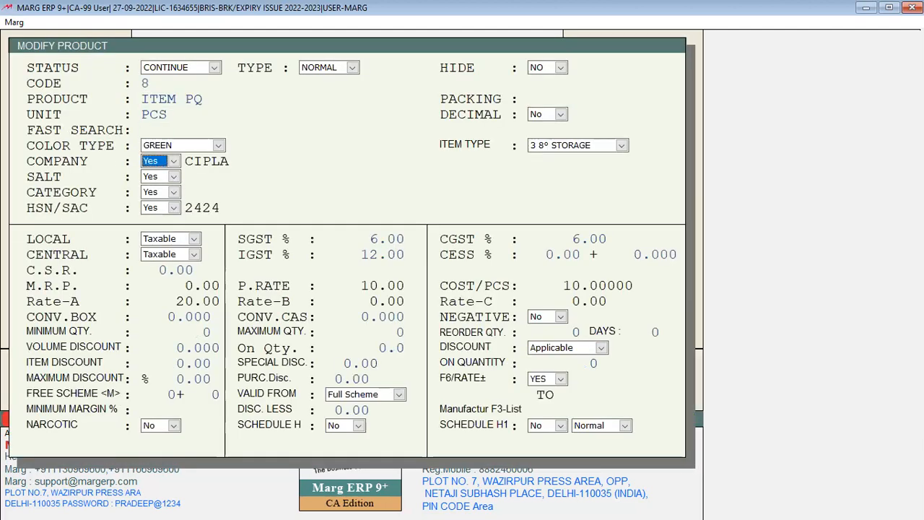
type("6")
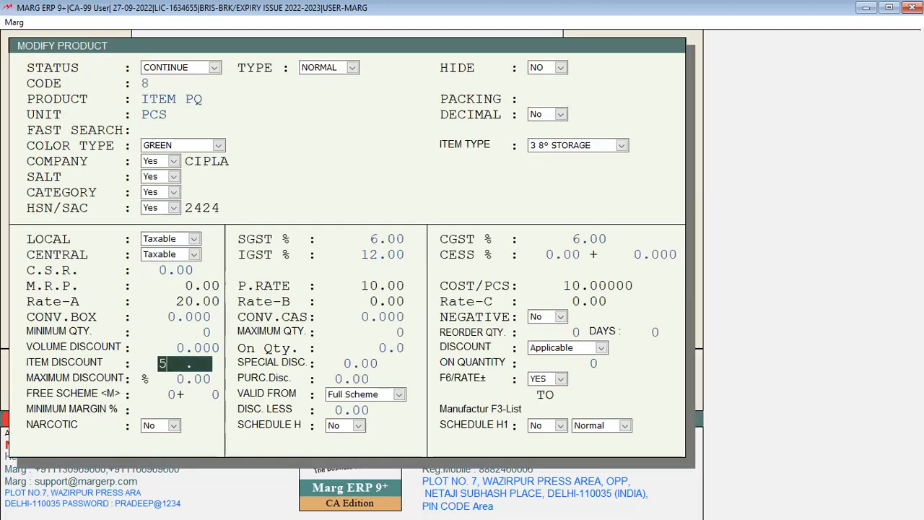
key("Return")
key("Escape")
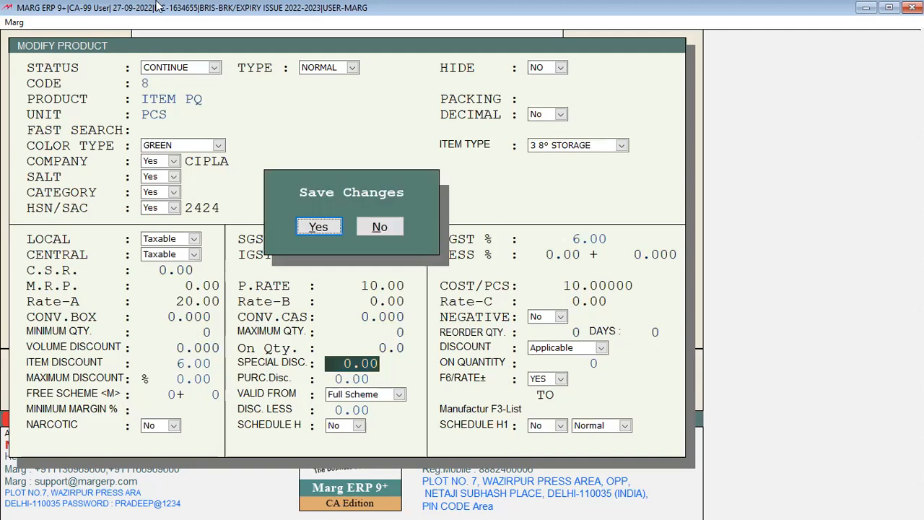
key("Return")
key("Escape")
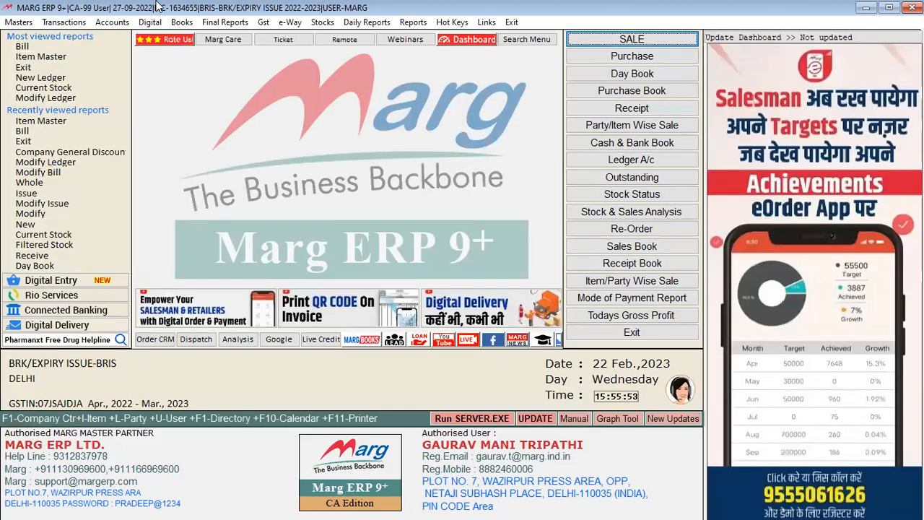
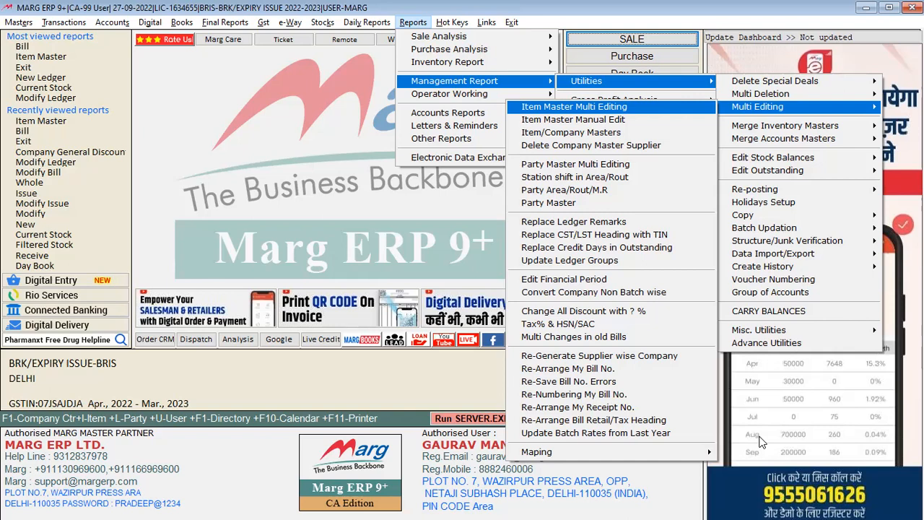
key("Return")
key("Return")
key("Return")
key("Return")
key("Return")
key("Return")
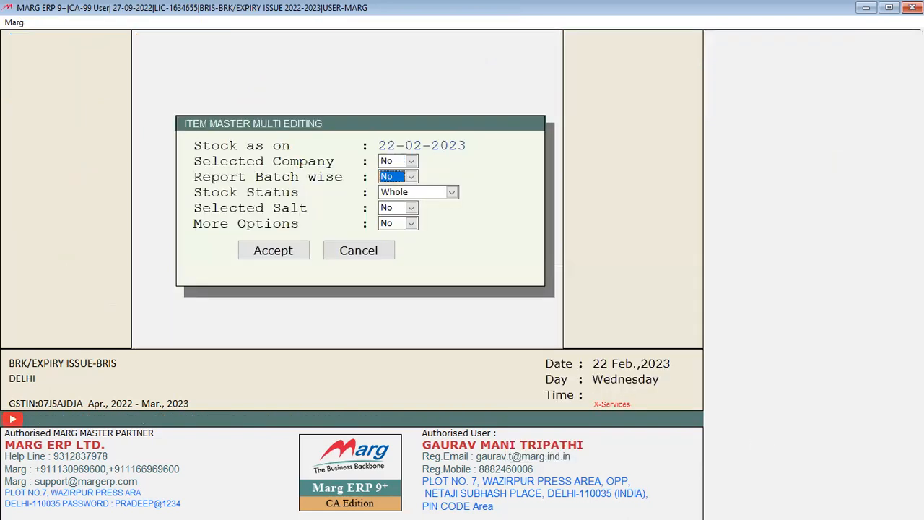
key("Return")
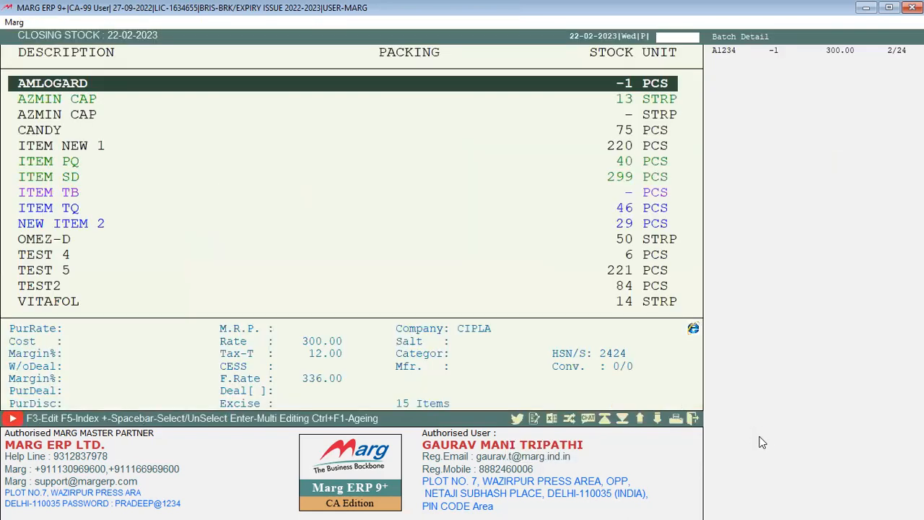
key("Down")
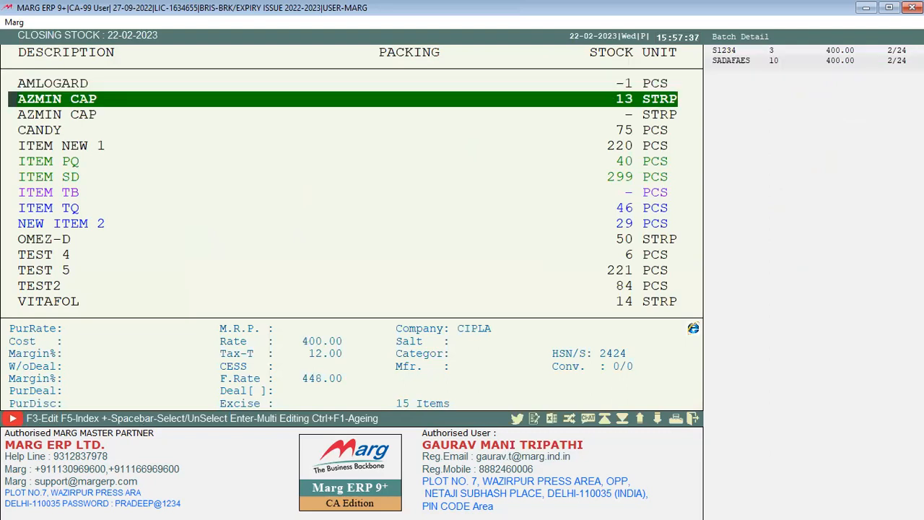
key("space")
key("Up")
key("space")
key("Down")
key("Down")
key("Down")
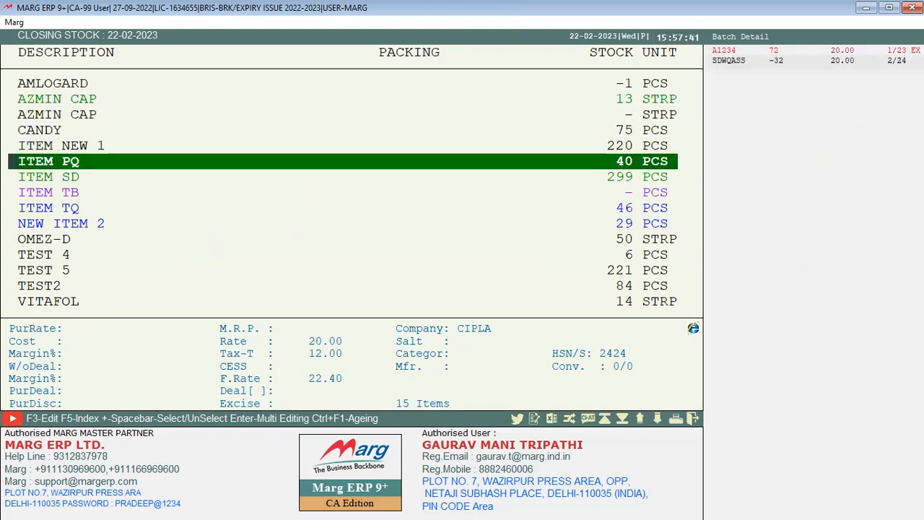
key("Return")
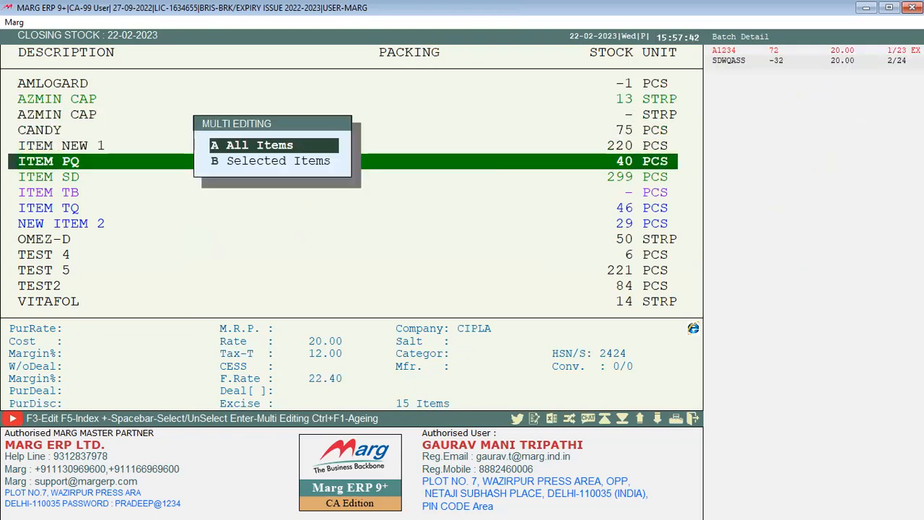
key("Escape")
key("Escape")
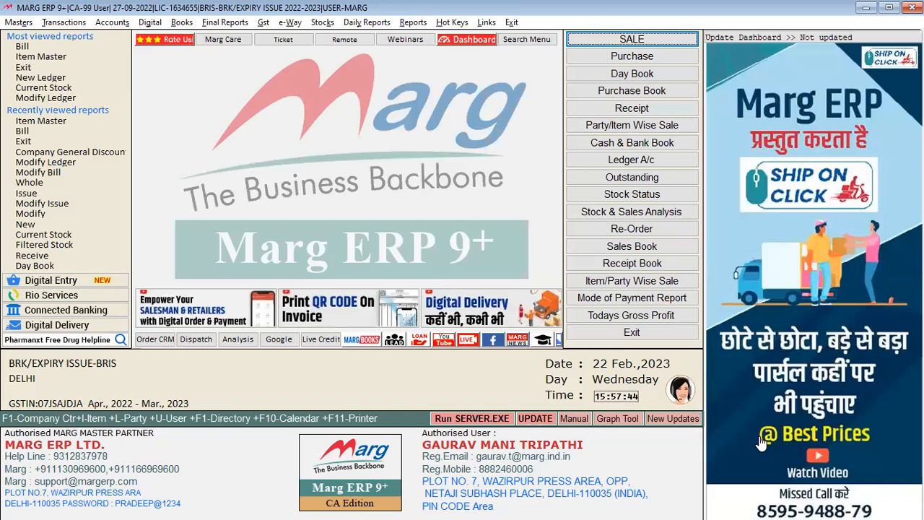
key("alt+k")
key("Return")
key("alt+t")
key("Escape")
Open the Item Master Multi Editing list with the default filters and Whole stock status
key("alt+r")
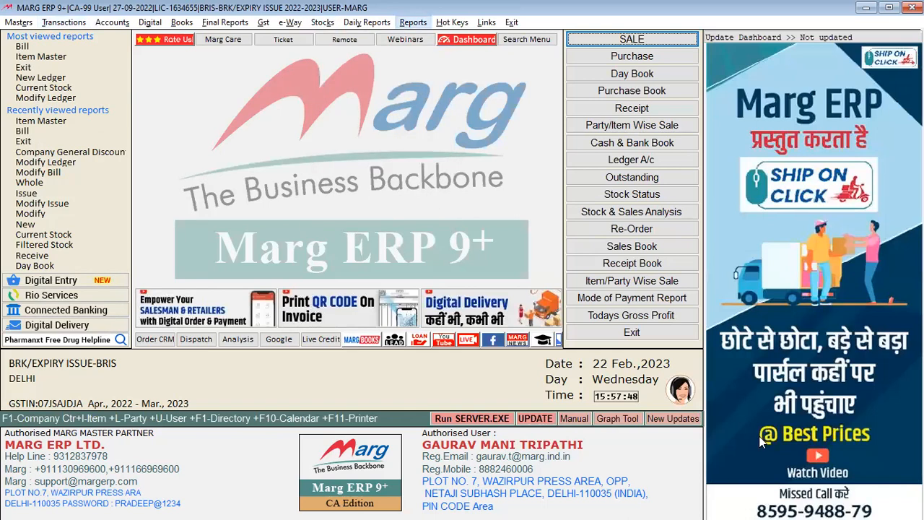
key("Down")
key("Down")
key("Down")
key("Down")
key("Right")
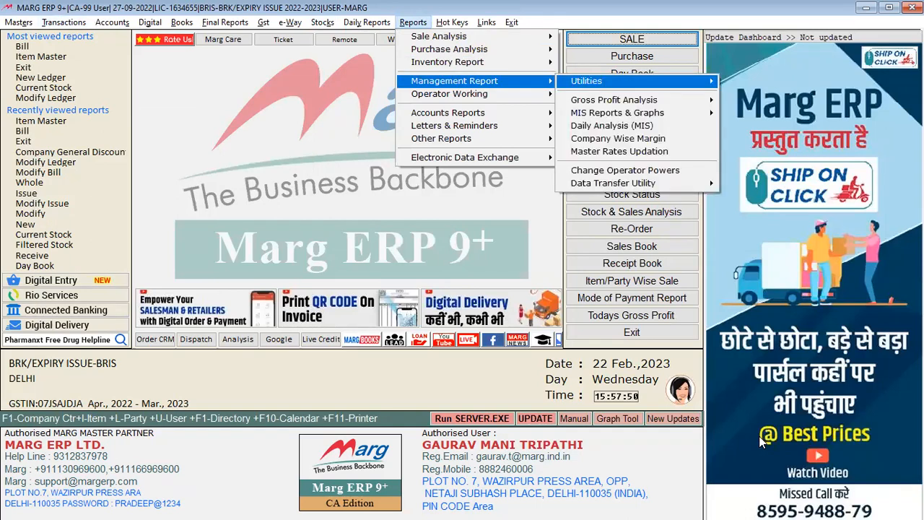
key("Right")
key("Down")
key("Down")
key("Right")
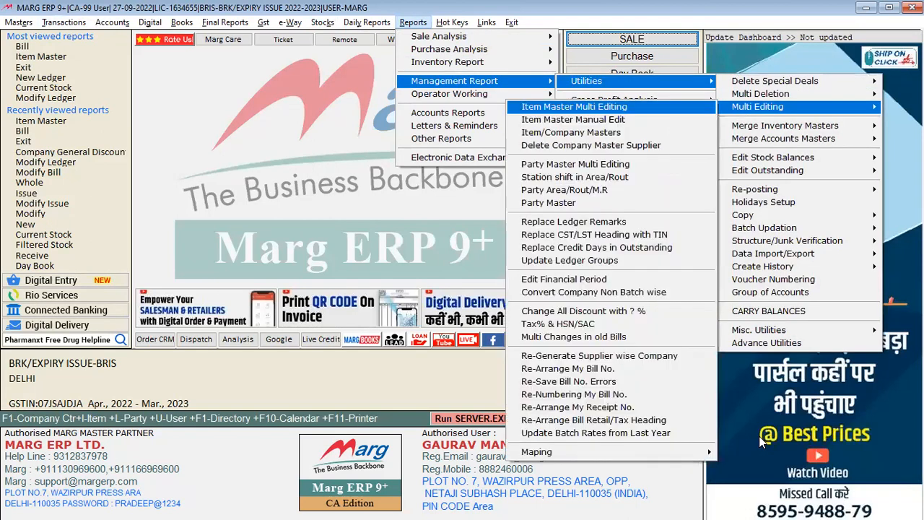
key("Return")
key("Return")
key("Return")
key("Return")
key("Return")
key("Return")
key("Return")
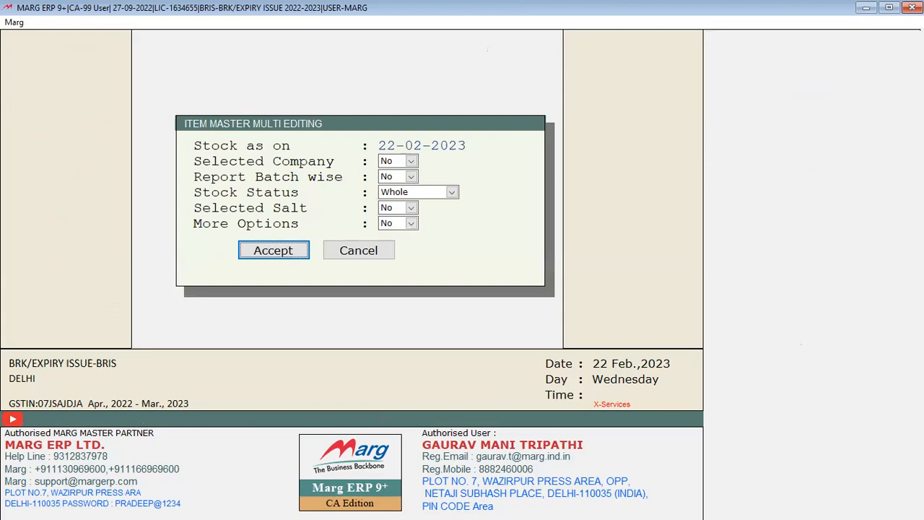
key("Return")
Try marking items such as AMLOGARD and AZMIN CAP for multi editing, clear the marks, and leave the list without editing
key("space")
key("space")
key("space")
key("space")
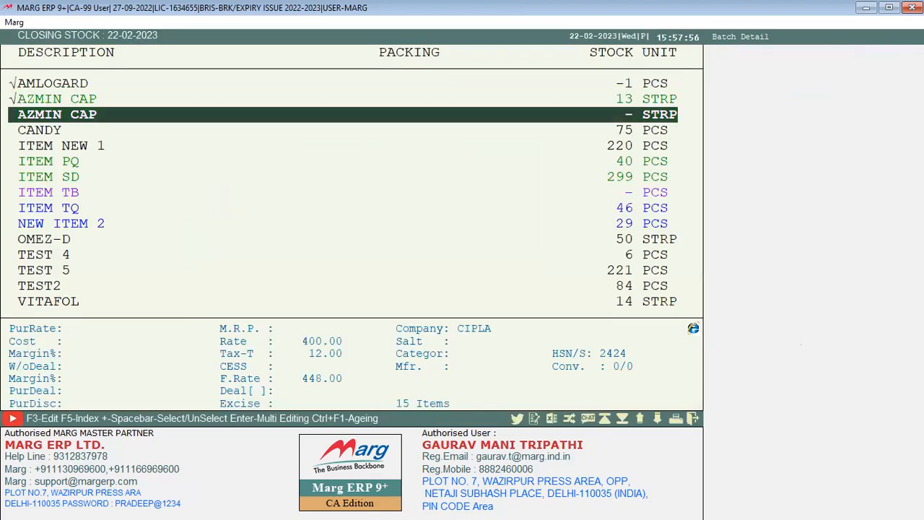
key("Up")
key("Up")
key("Up")
key("Up")
key("space")
key("space")
key("space")
key("space")
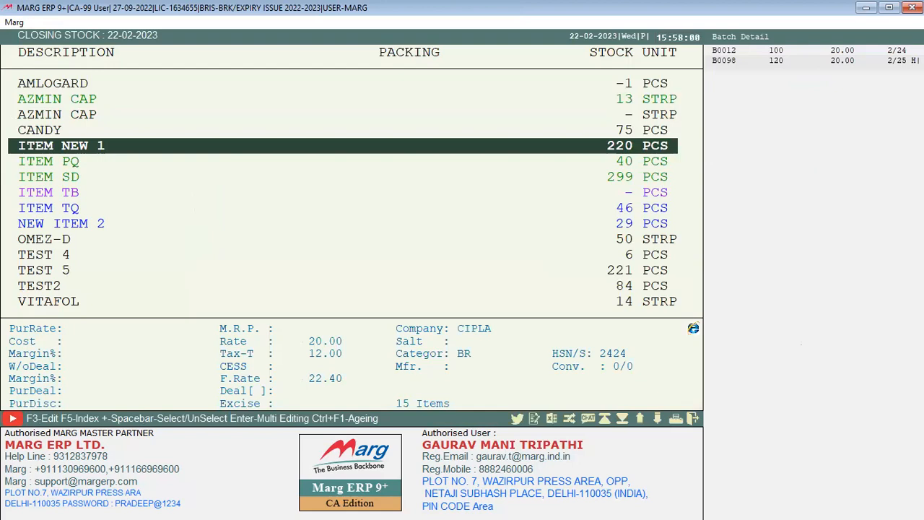
key("Return")
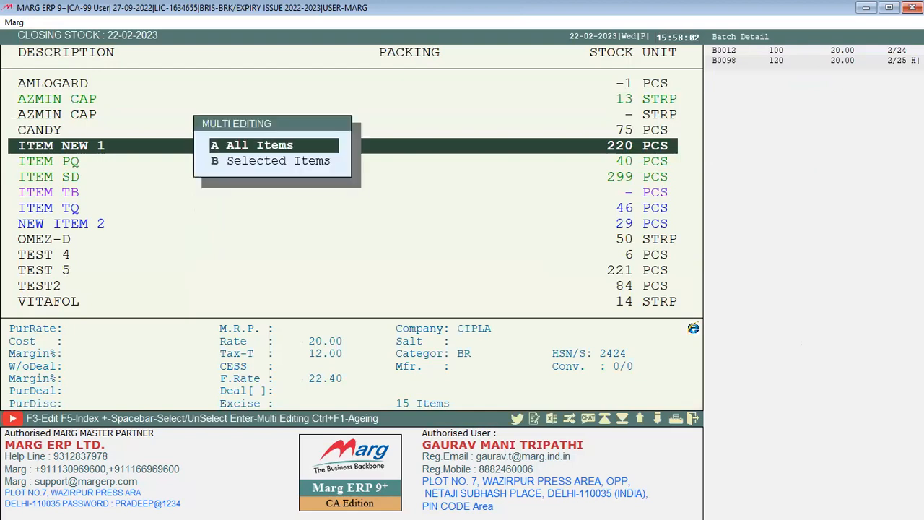
key("Down")
key("Up")
key("Escape")
key("Escape")
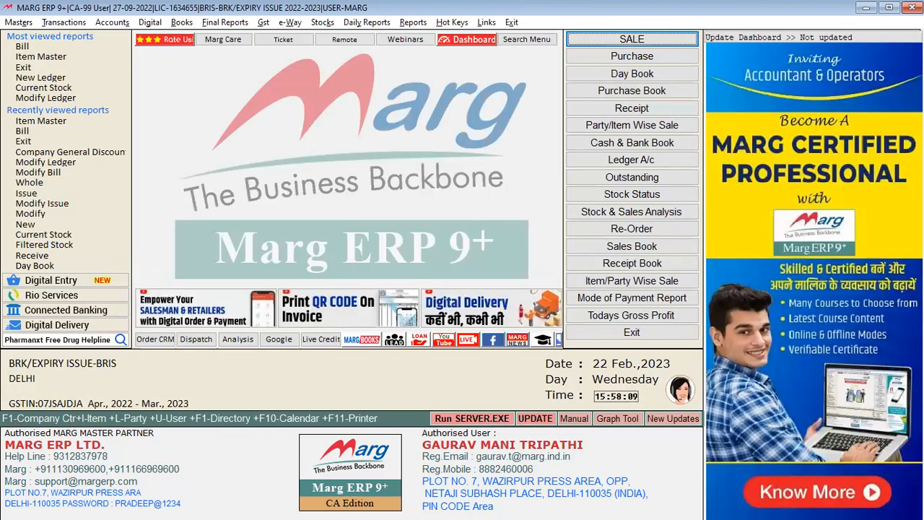
Reopen Item Master Multi Editing for the whole stock as on 22-02-2023 with no company, salt or batch filters
key("alt+r")
key("Down")
key("Down")
key("Down")
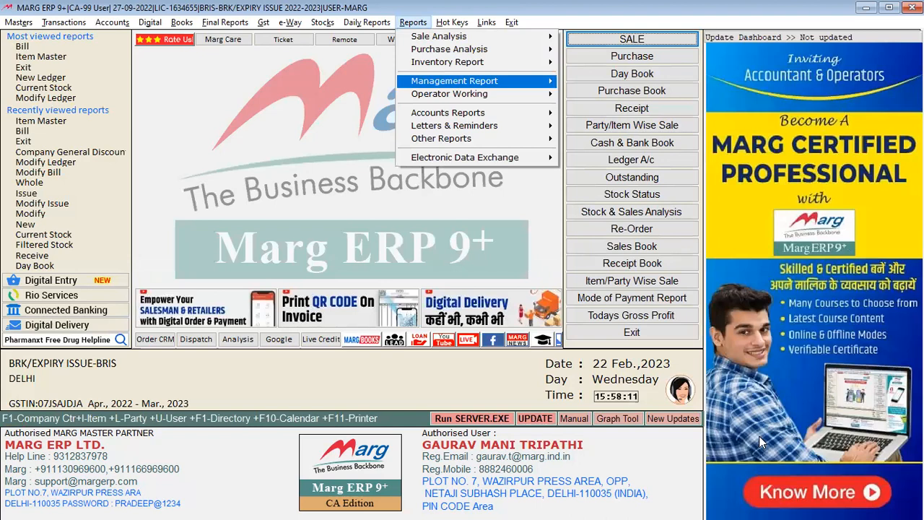
key("Right")
key("Right")
key("Down")
key("Down")
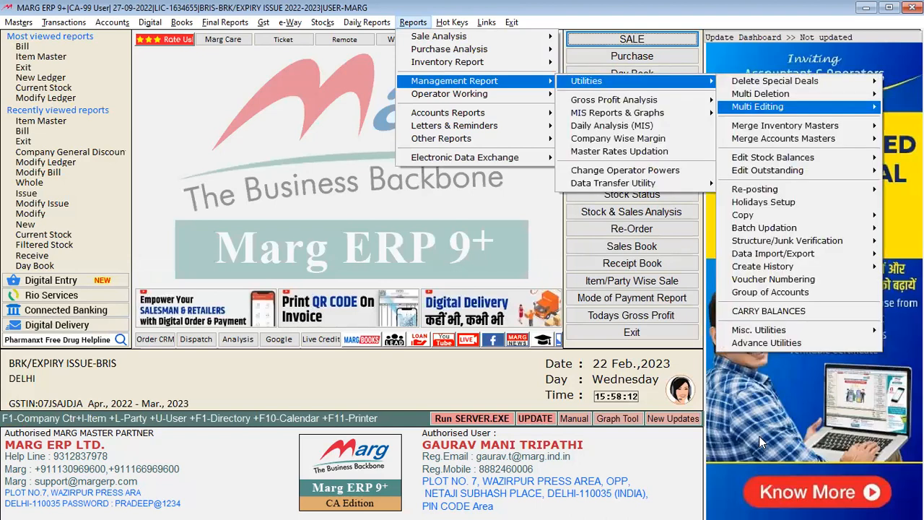
key("Right")
key("Return")
key("Return")
key("Return")
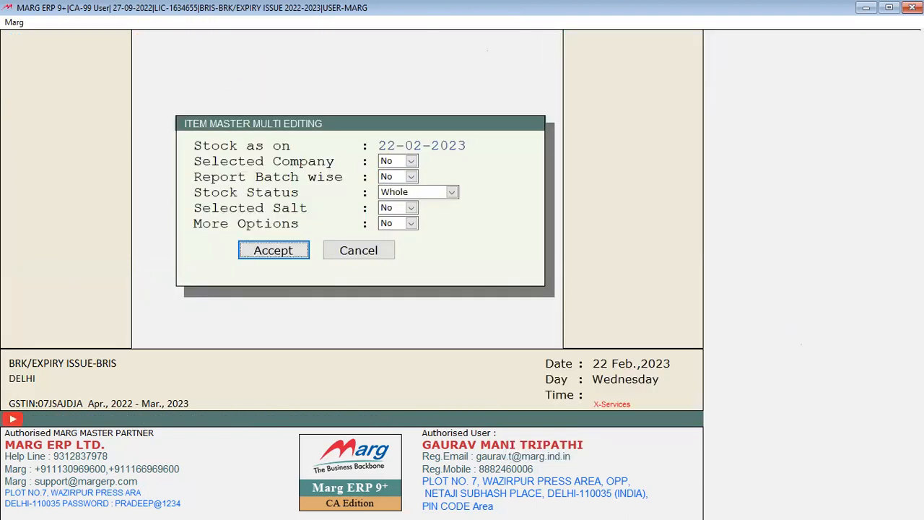
key("Return")
Mark CANDY and ITEM NEW 1 in the item list and start multi editing for Selected Items only
key("Down")
key("Down")
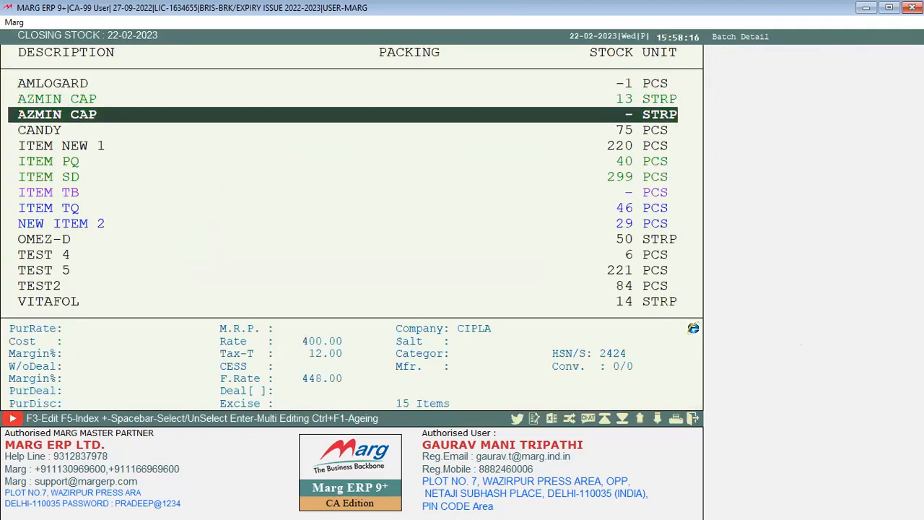
key("Down")
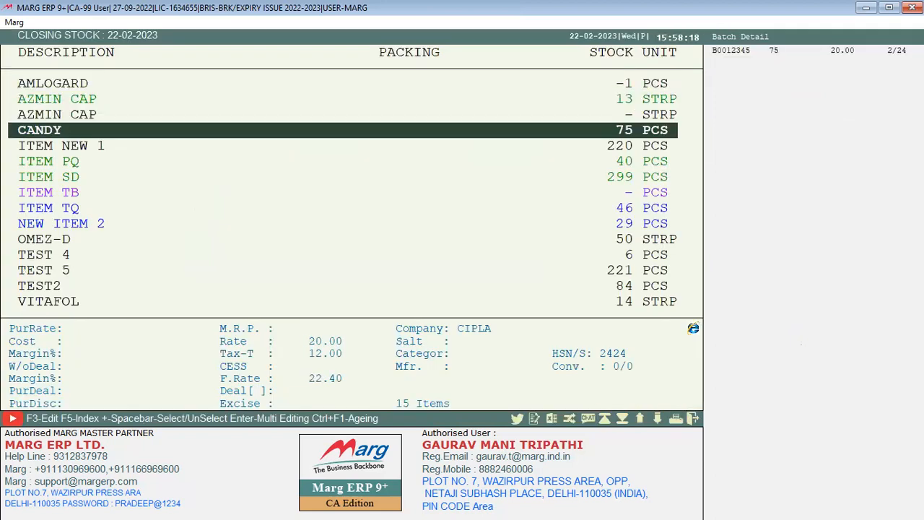
key("space")
key("space")
key("Up")
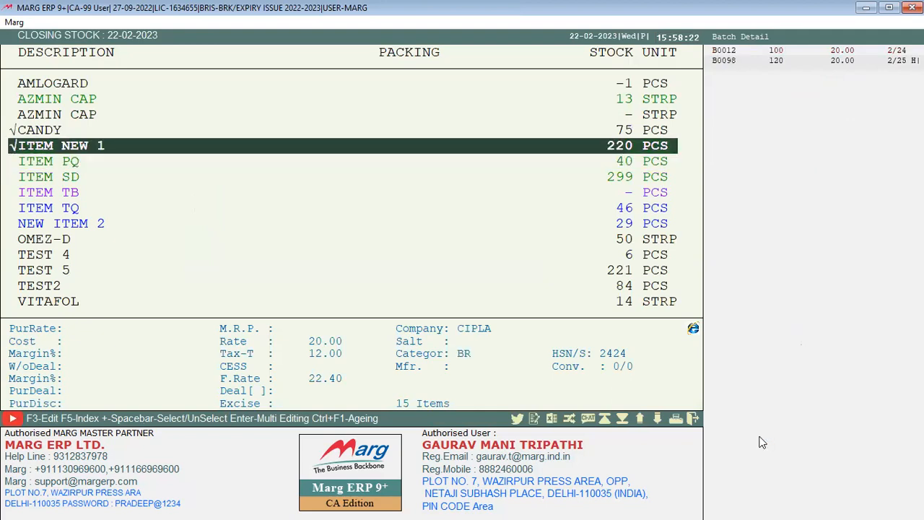
key("Return")
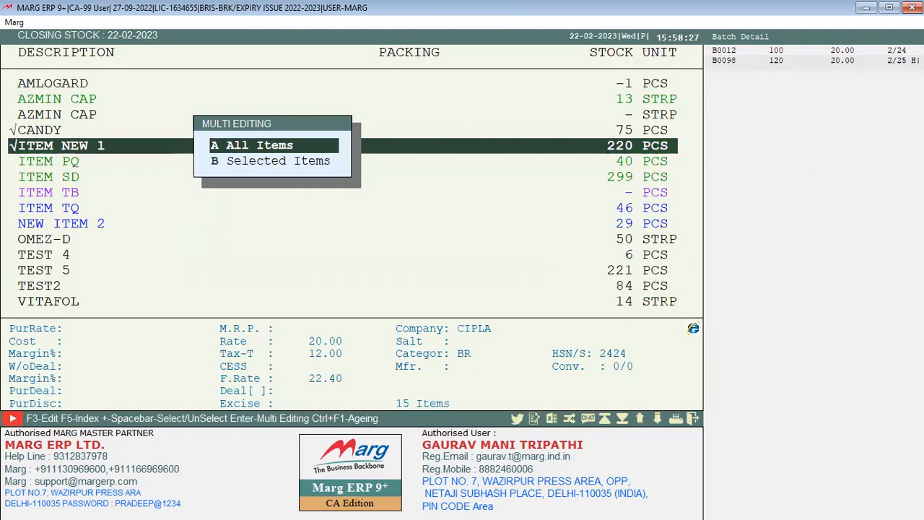
key("Down")
key("Return")
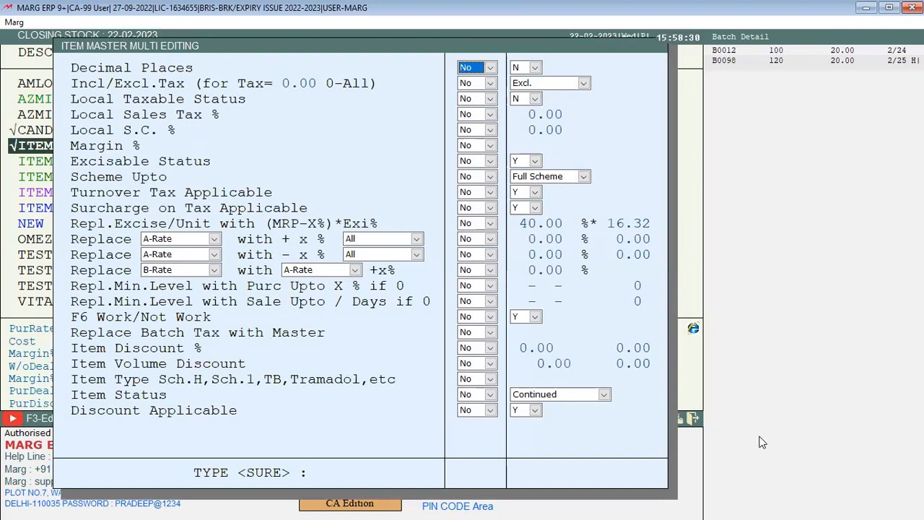
Enable the Item Discount % change for the selected items and set the discount to 12.00
key("Down")
key("Down")
key("Down")
key("Down")
key("Down")
key("Down")
key("Down")
key("Down")
key("Down")
key("Down")
key("Down")
key("Down")
key("Down")
key("Down")
key("Down")
key("Down")
key("Down")
key("Down")
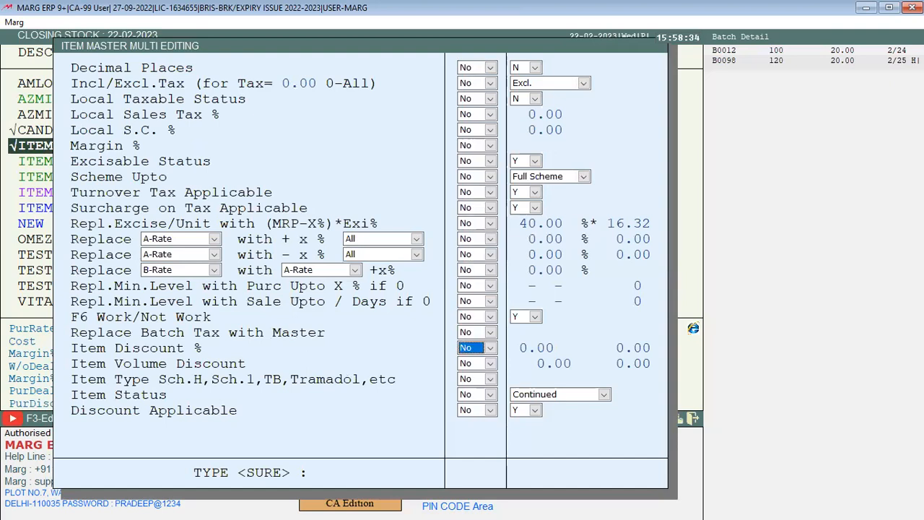
key("y")
key("alt+Down")
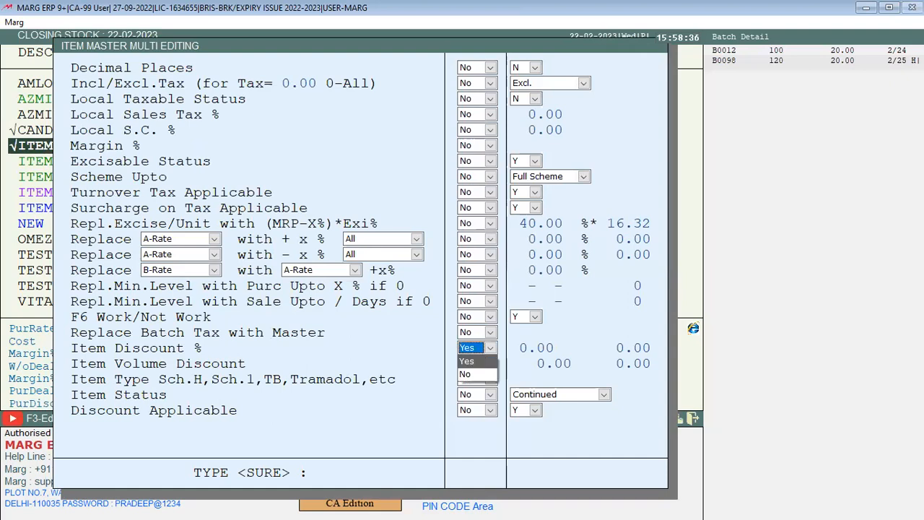
key("Return")
type("12")
key("Return")
key("Return")
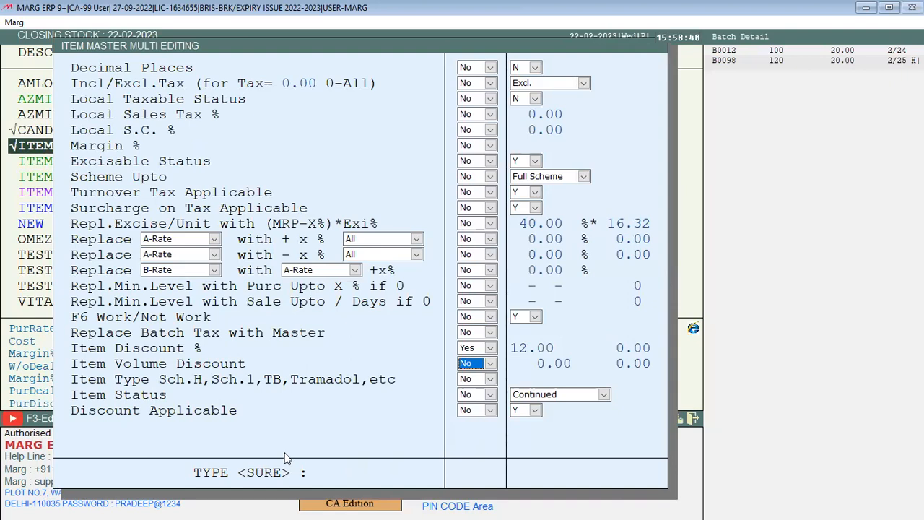
Confirm the multi edit with SURE, keeping the remaining options at No, and exit the item list
key("Return")
key("Return")
key("Return")
key("Return")
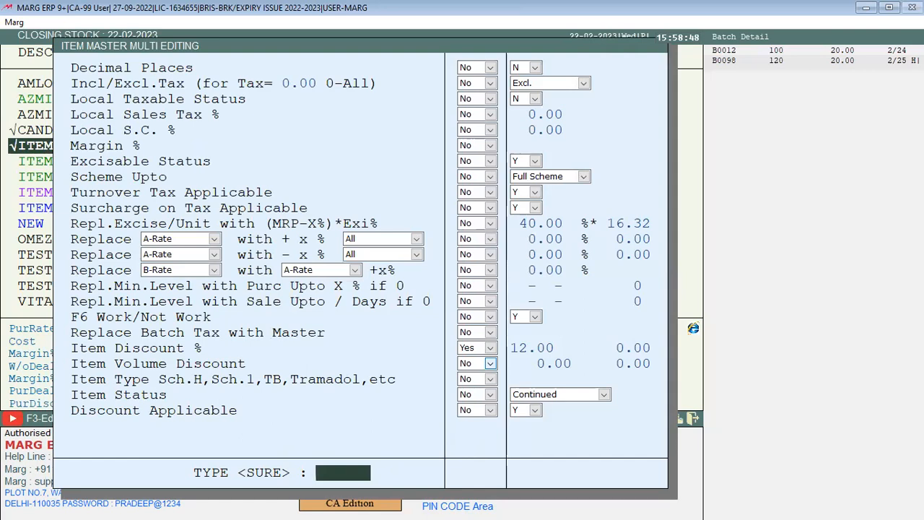
type("SURE")
key("Return")
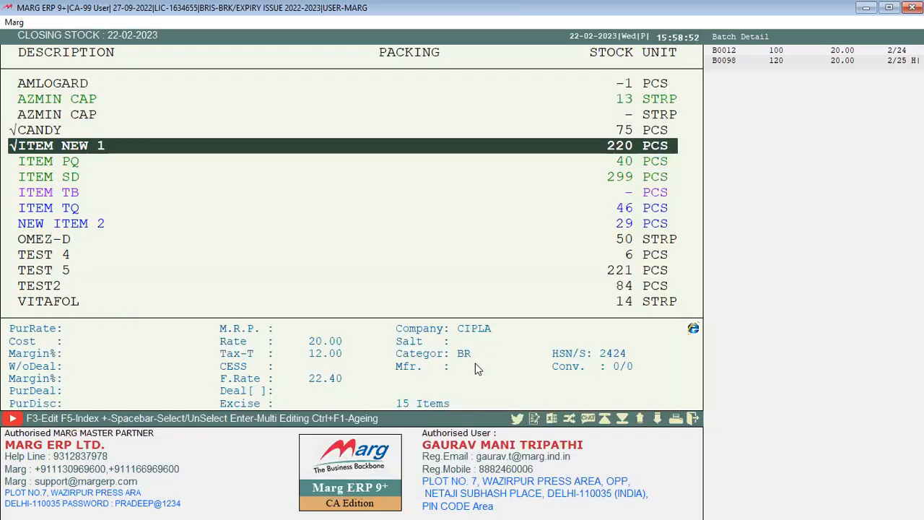
key("Escape")
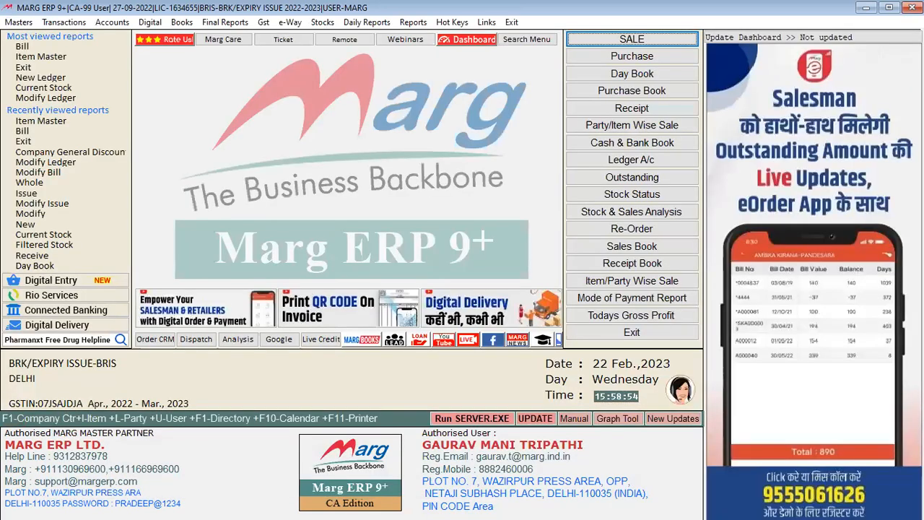
Open the Item Master list for modifying existing items
key("alt+m")
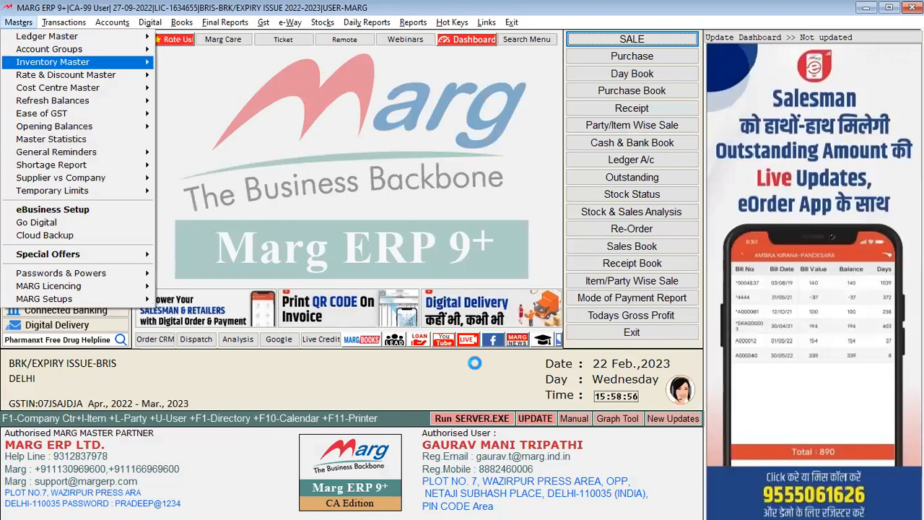
key("Return")
key("Return")
key("Down")
key("Down")
key("Down")
key("Down")
key("Down")
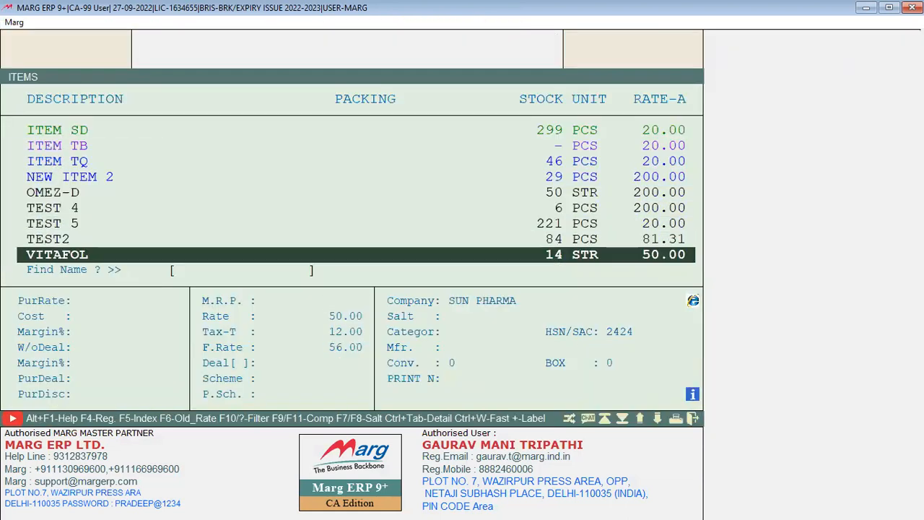
Open CANDY's product record to examine its item discount, and exit without saving
type("C")
key("Return")
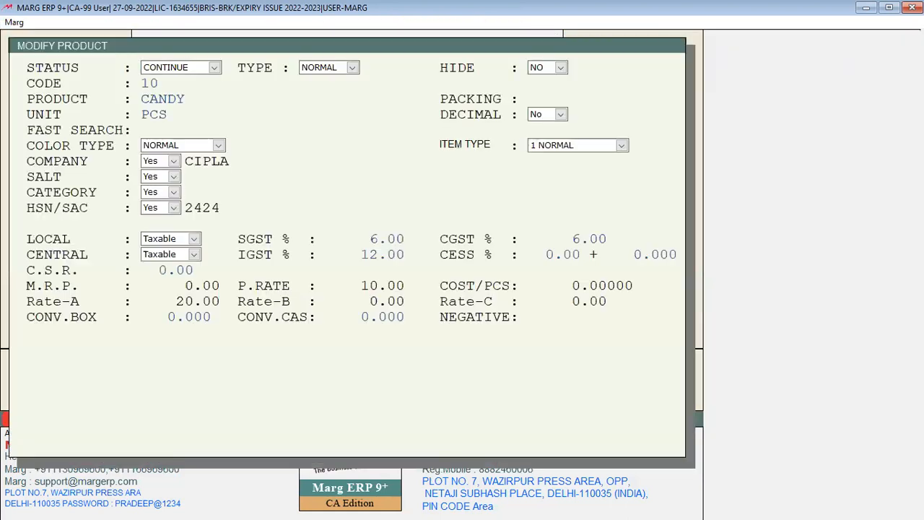
key("Return")
key("Return")
key("Return")
key("Return")
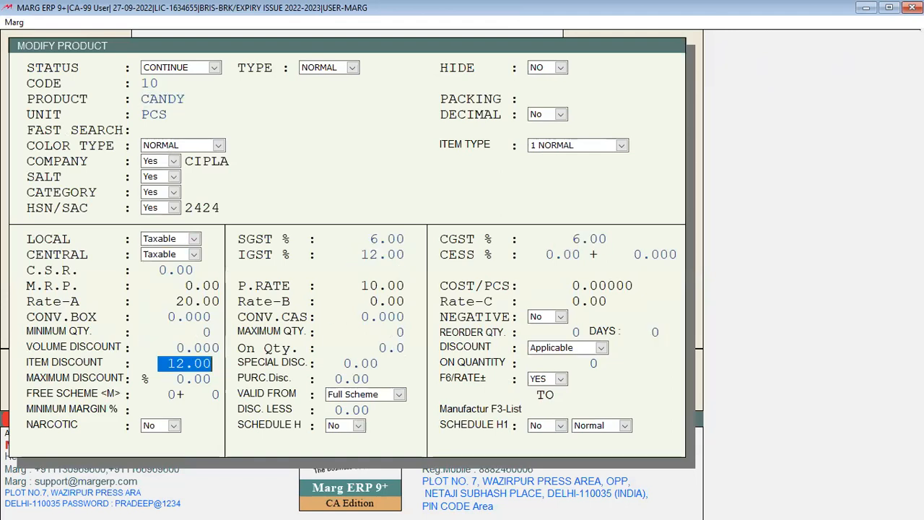
key("Escape")
key("Right")
key("Return")
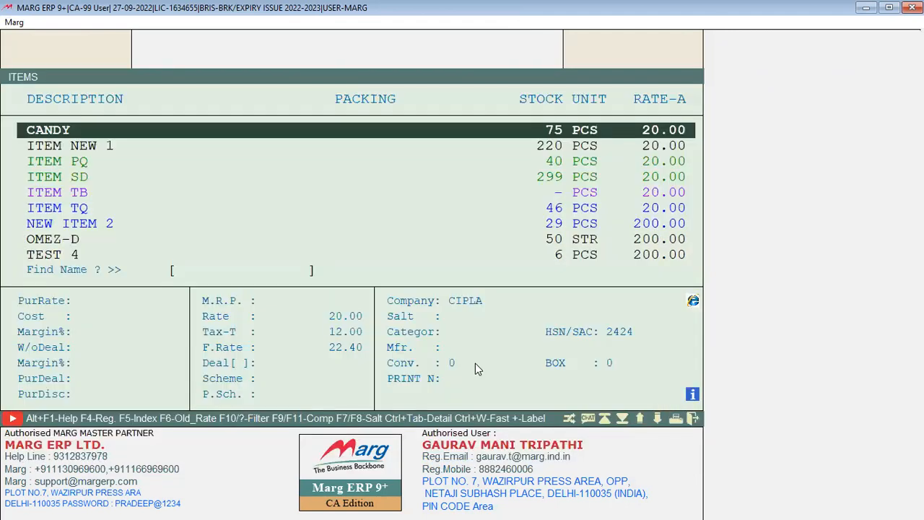
Examine the item discount in ITEM NEW 1's product record, exit without saving and leave the item list
key("Up")
key("Down")
key("Down")
key("Return")
key("Return")
key("Return")
key("Return")
key("Return")
key("Return")
key("Return")
key("Return")
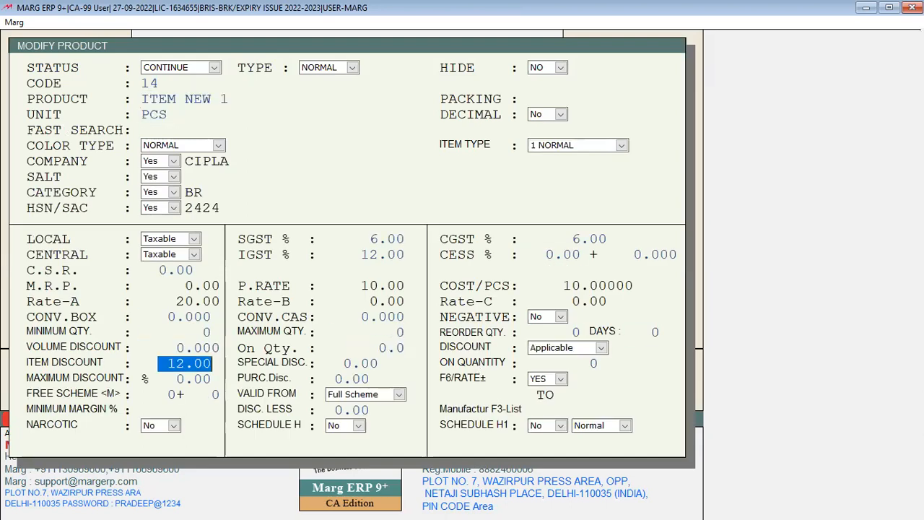
key("Escape")
key("Return")
key("Escape")
key("Right")
key("Return")
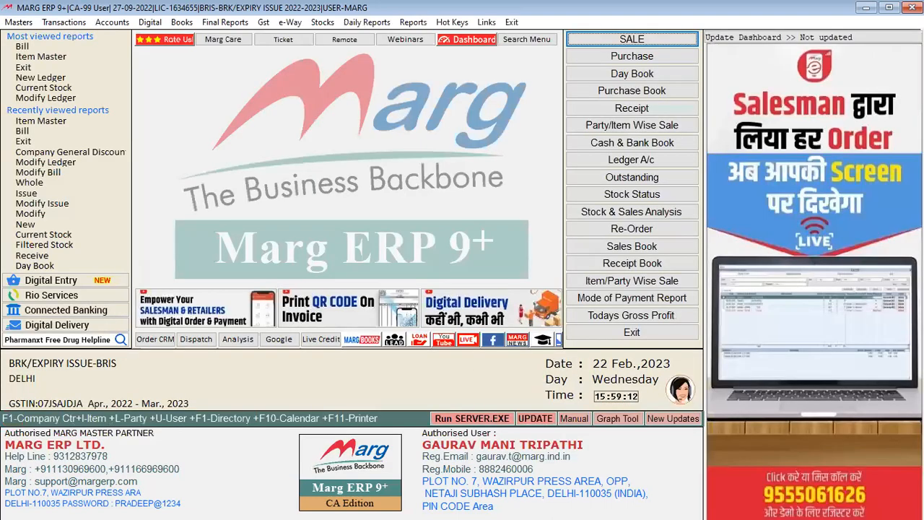
Open the Item Master Multi Editing utility under the management report utilities
key("alt+r")
key("Down")
key("Down")
key("Down")
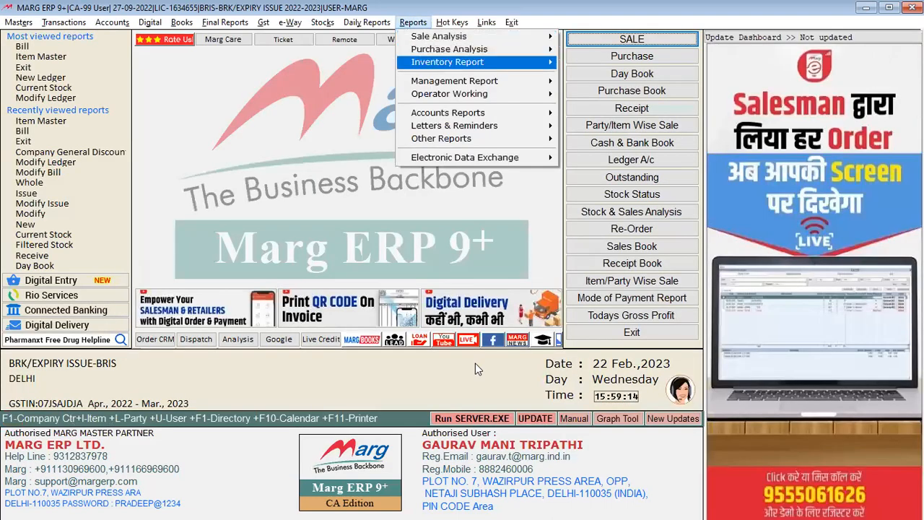
key("Right")
key("Right")
key("Up")
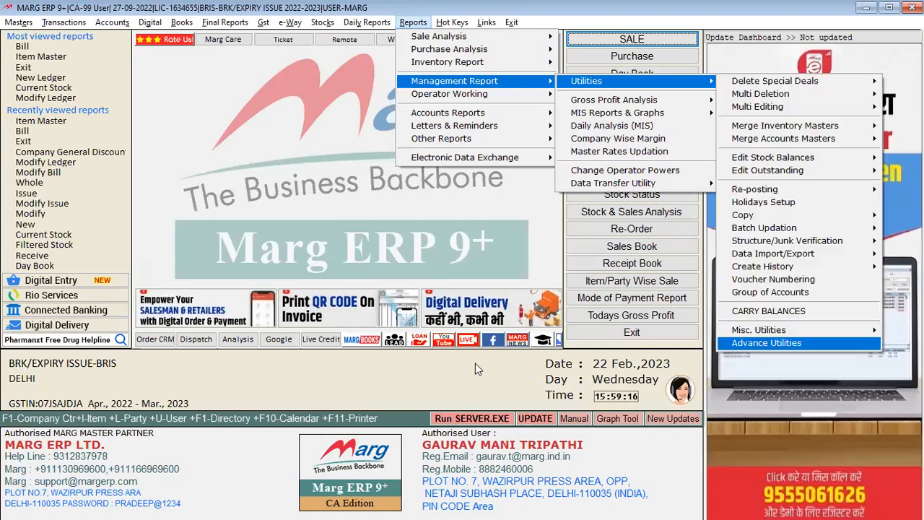
key("Down")
key("Down")
key("Down")
key("Right")
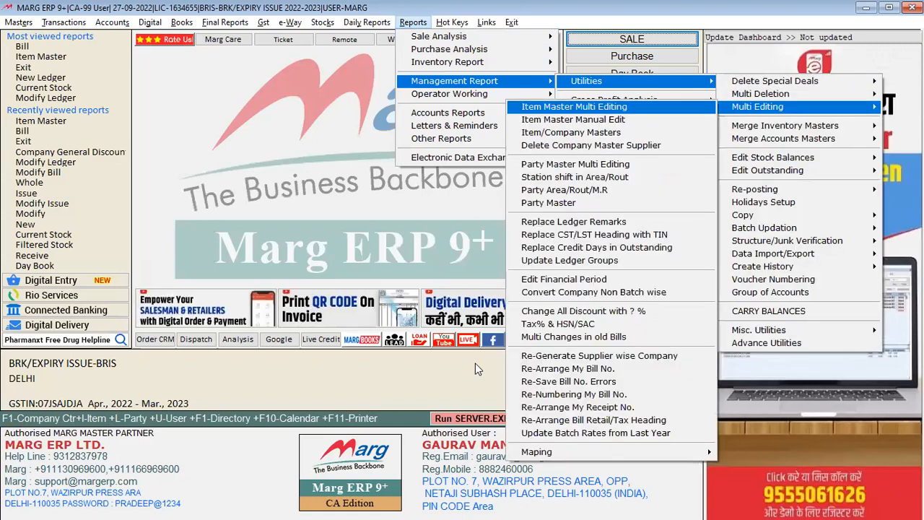
key("Return")
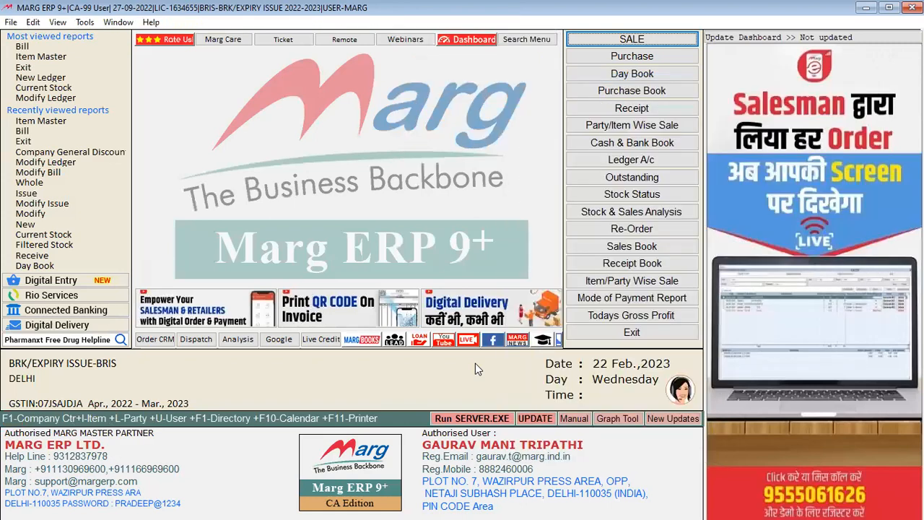
Load the whole item stock as on 22-02-2023 without company, batch or salt filters
key("Return")
key("Return")
key("Return")
key("Return")
key("Return")
key("Return")
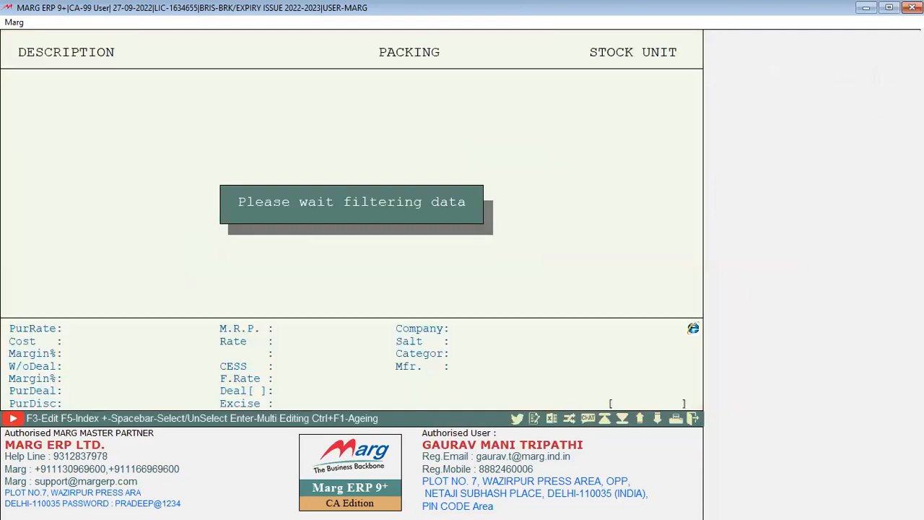
Start multi editing from the closing stock list for All Items
key("Down")
key("Down")
key("Down")
key("Down")
key("Down")
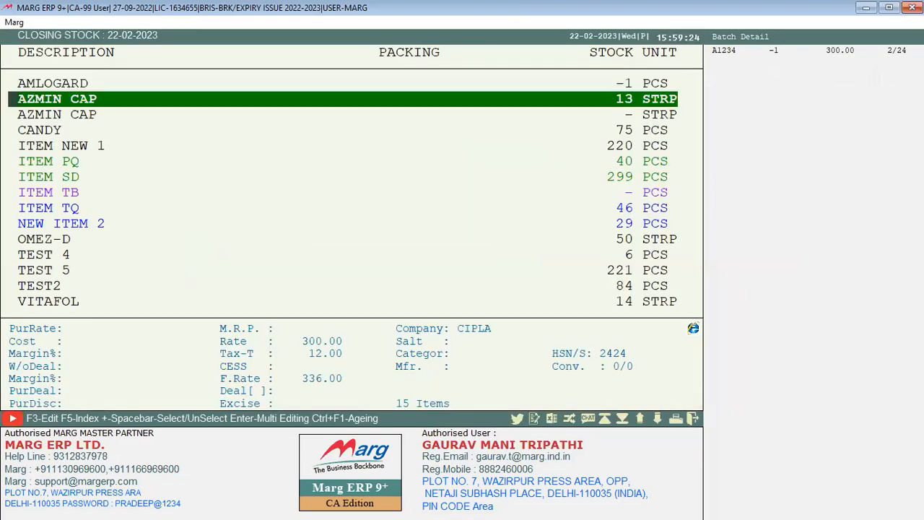
key("Return")
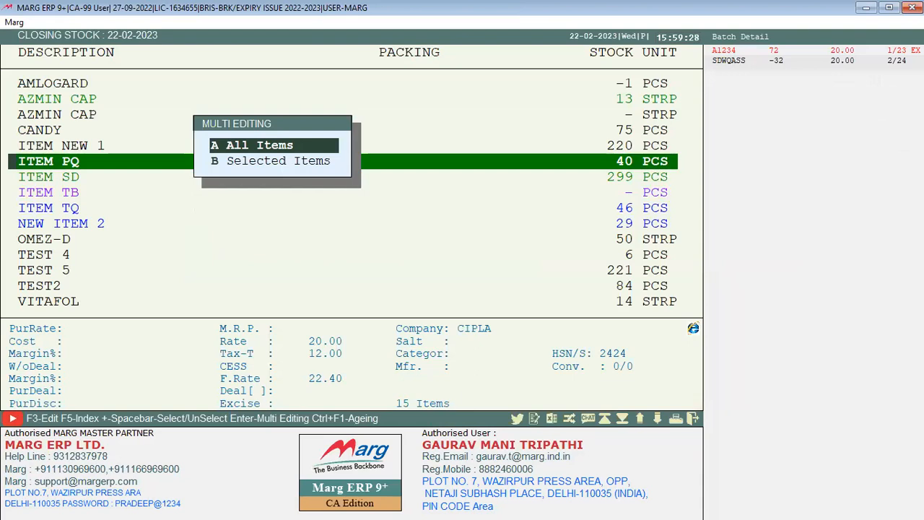
key("Return")
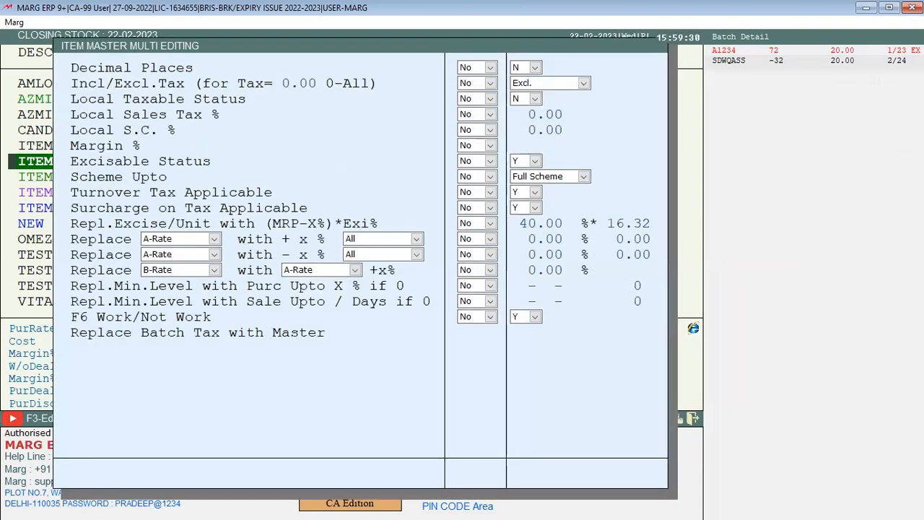
Enable the Item Discount % change for all items and set the discount to 10
key("Down")
key("Down")
key("Down")
key("Down")
key("Down")
key("Down")
key("Down")
key("Down")
key("Down")
key("Down")
key("Down")
key("Down")
key("Down")
key("Down")
key("Down")
key("Down")
key("Down")
key("Down")
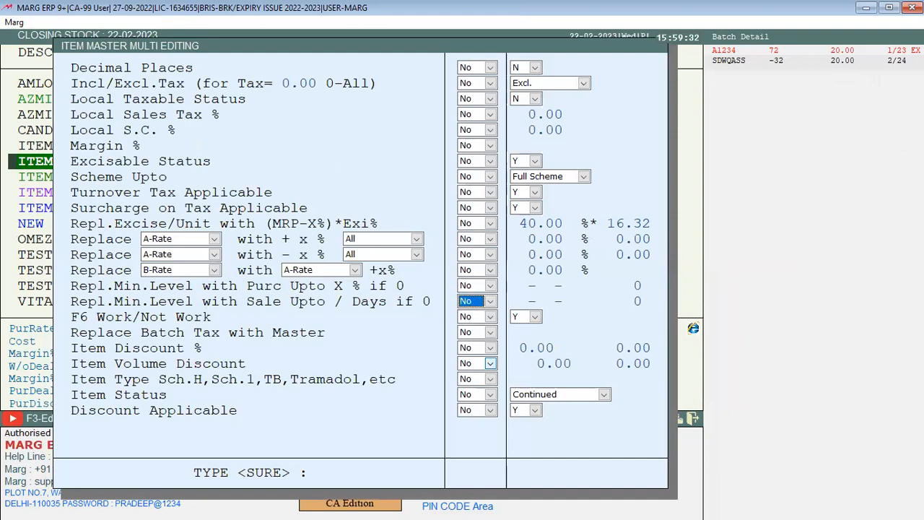
key("y")
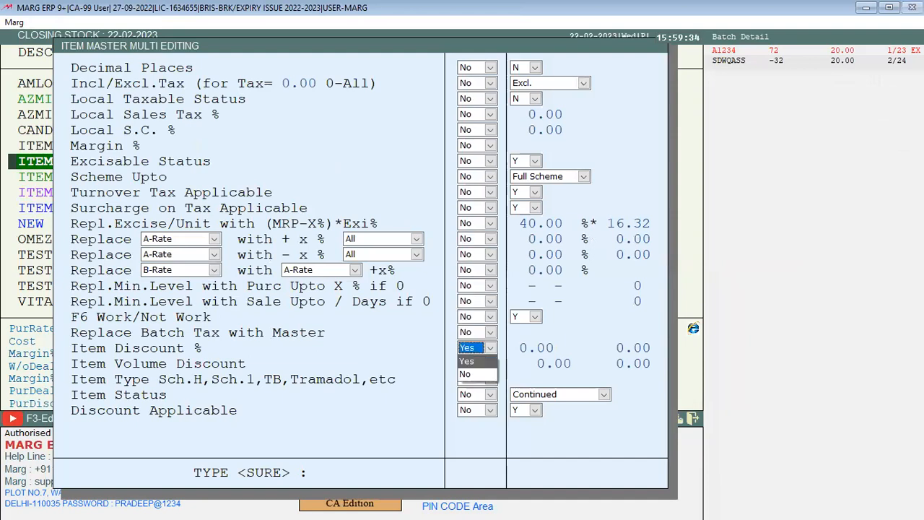
key("Return")
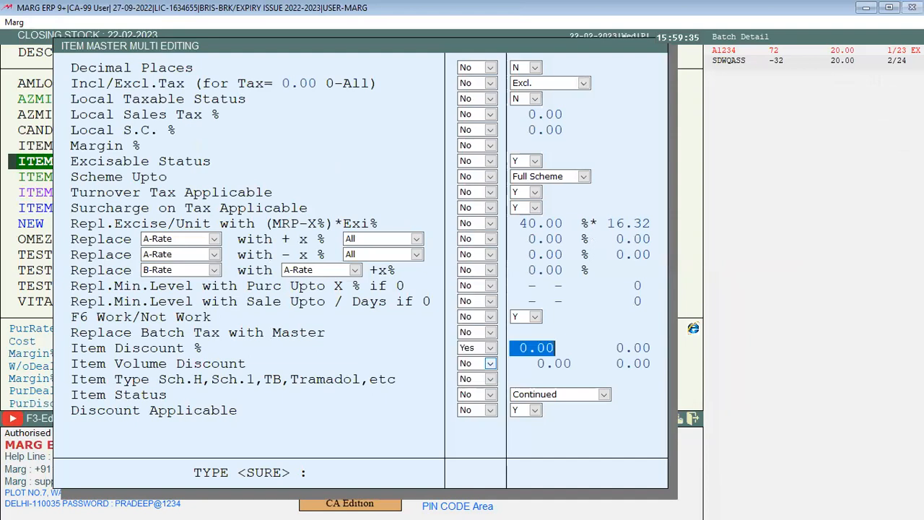
type("10.")
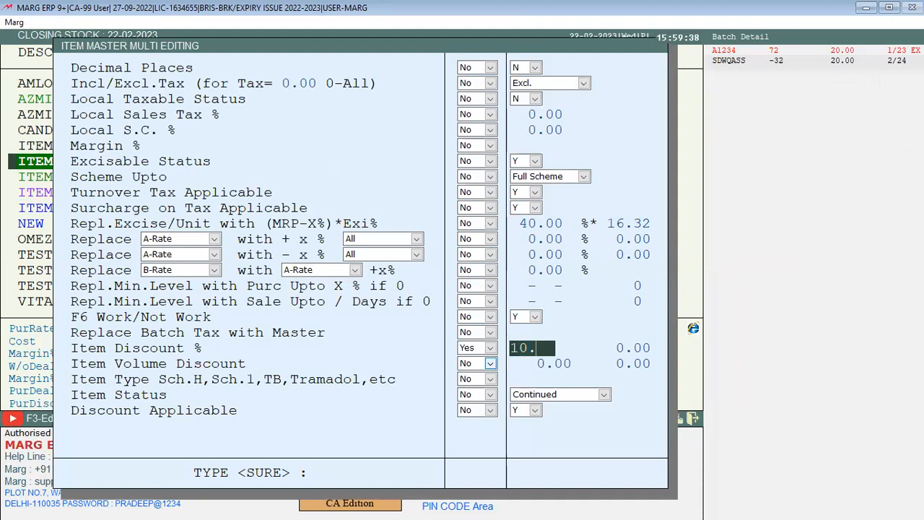
Leave the remaining multi edit options at No, confirm with SURE and exit the closing stock list
key("Return")
key("Return")
key("Return")
key("Return")
type("SURE")
key("Return")
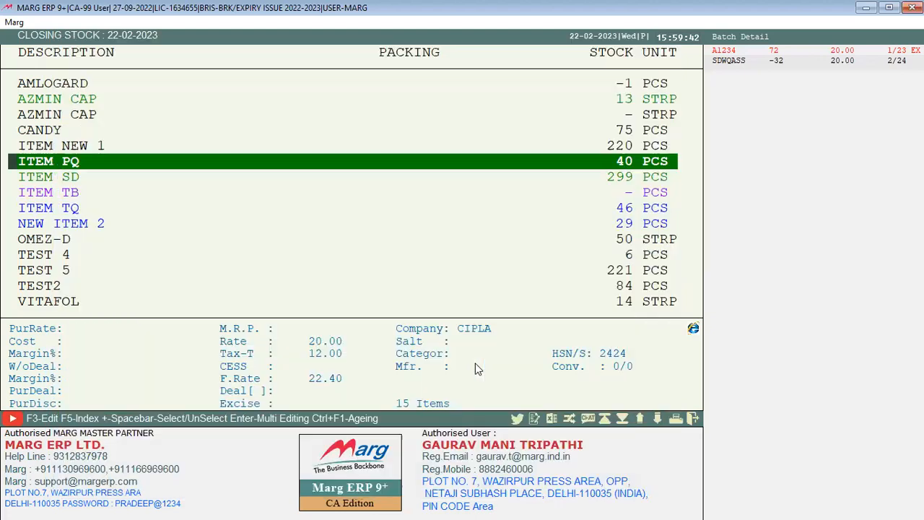
key("Escape")
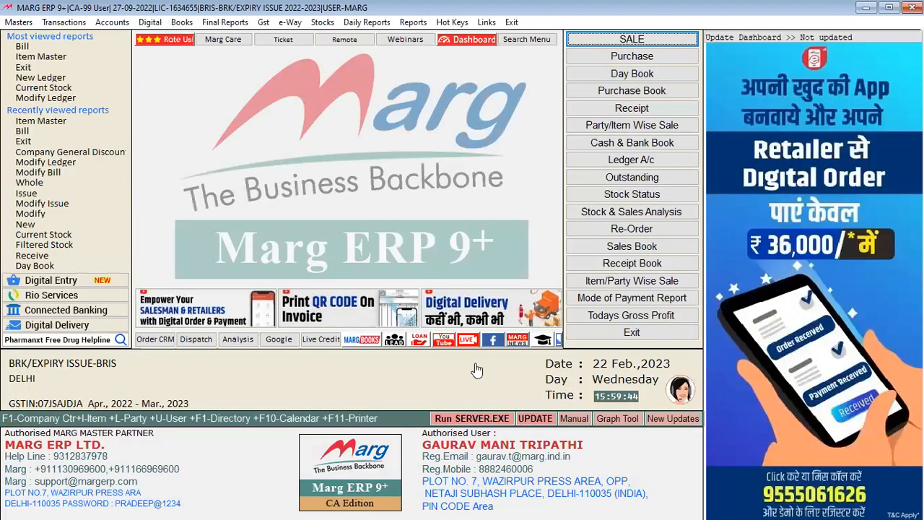
Examine the item discount in NEW ITEM 2's product record and exit without saving
key("Return")
key("Up")
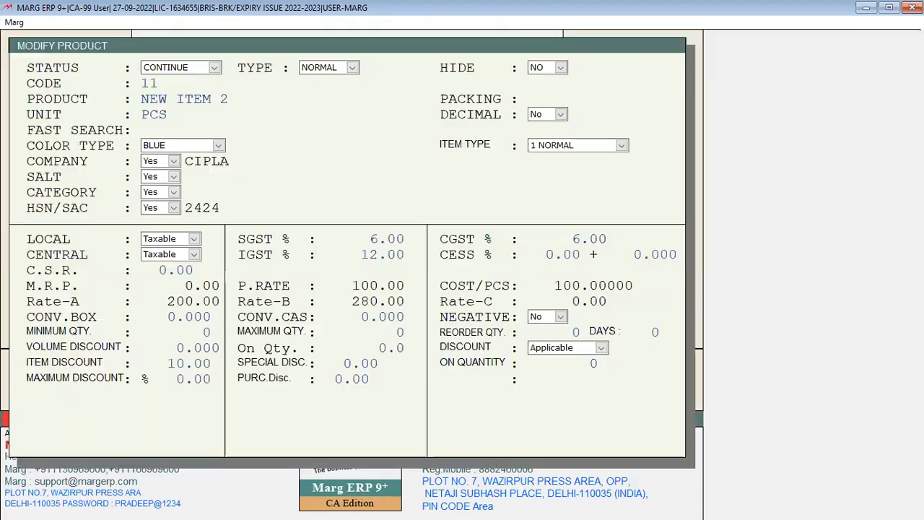
left_click(177, 363)
key("Escape")
key("Right")
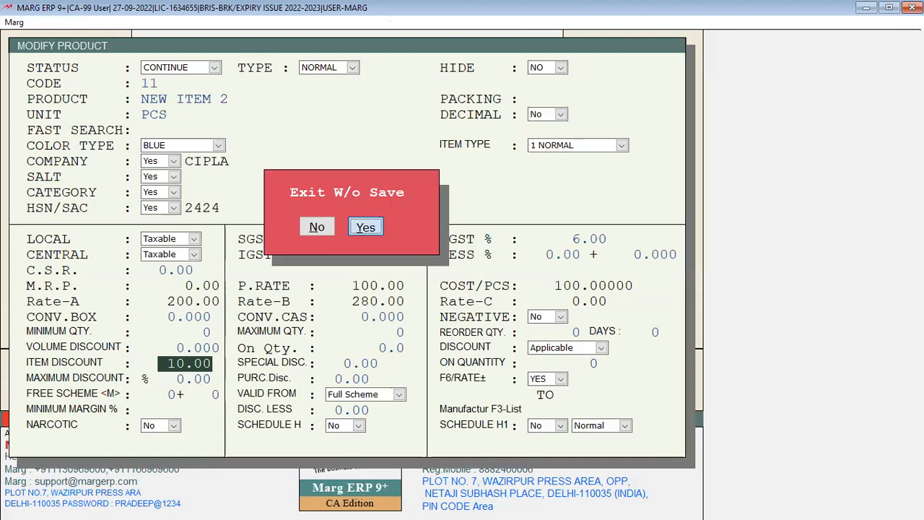
key("Return")
Examine OMEZ-D's item discount in its product record, exit without saving and close the item list
key("Down")
key("Return")
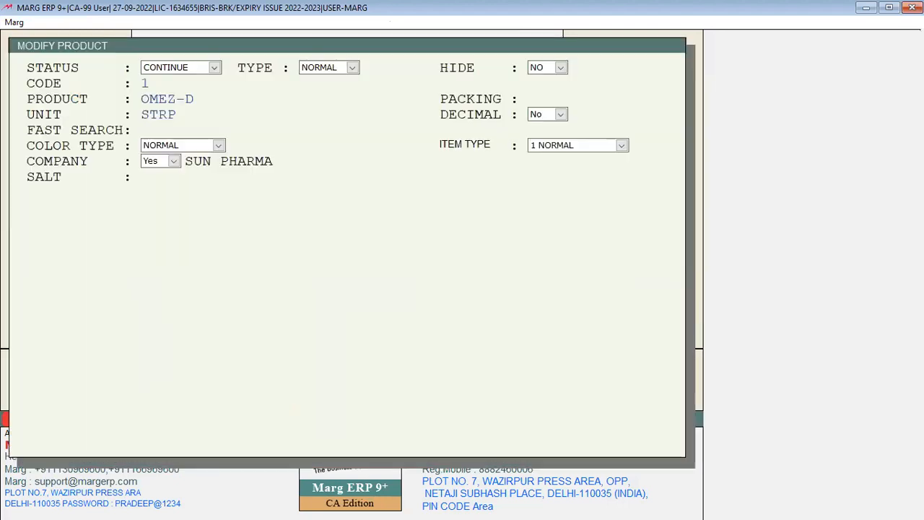
key("Return")
key("Return")
key("Return")
key("Return")
key("Return")
key("Return")
key("Return")
key("Return")
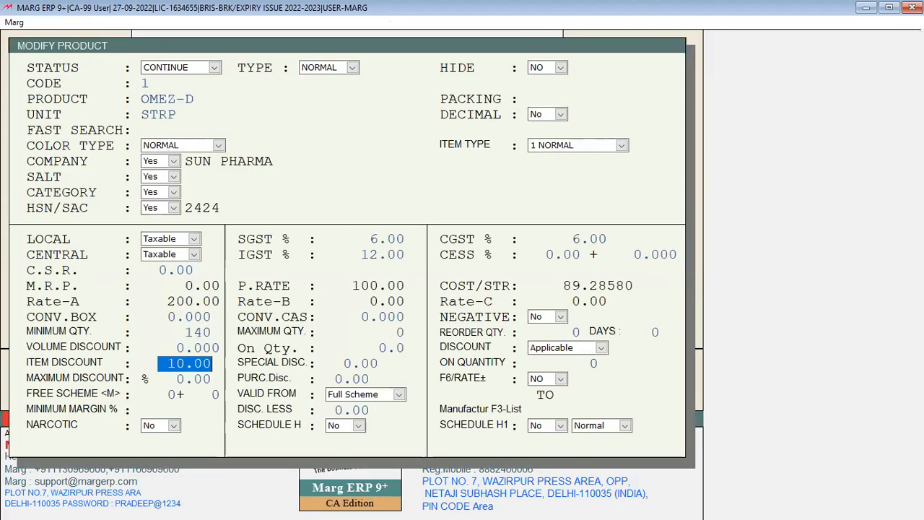
key("Escape")
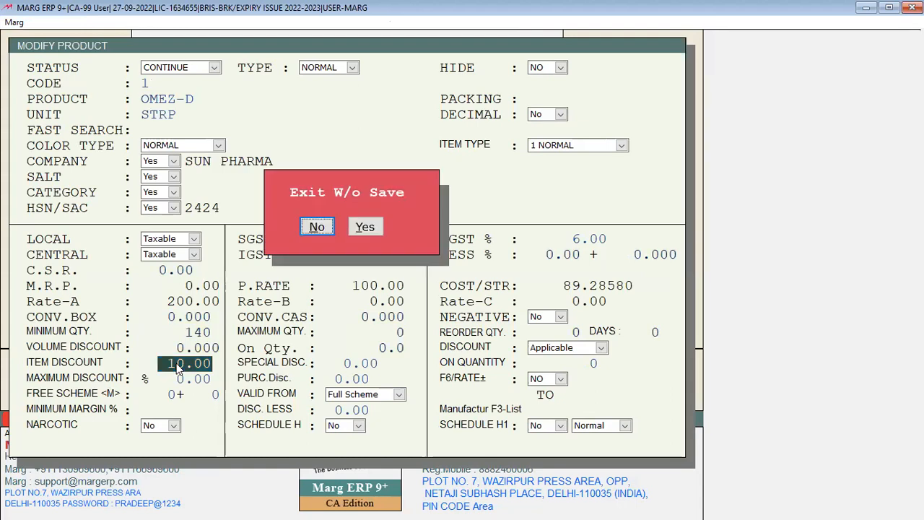
key("Escape")
key("Escape")
key("Right")
key("Return")
key("Escape")
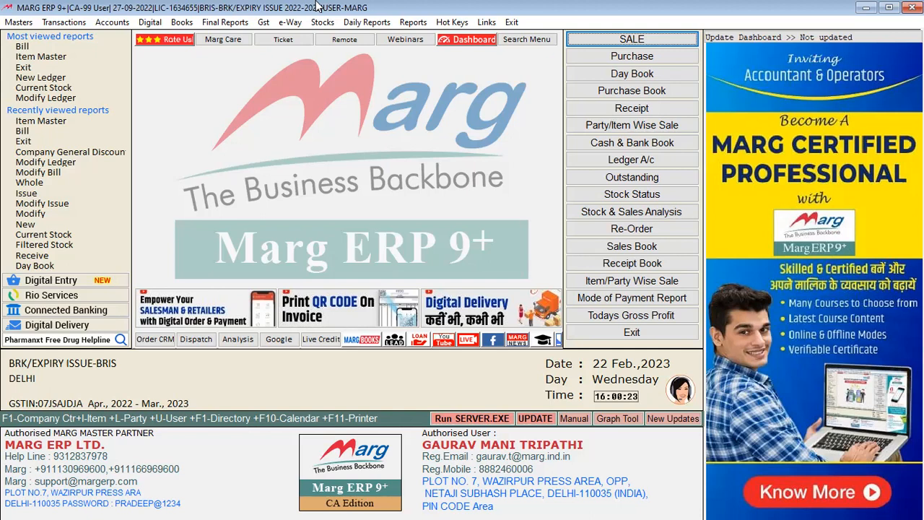
Reopen the Item Master Multi Editing filter form for a company-wise edit
key("alt+r")
key("Down")
key("Down")
key("Down")
key("Down")
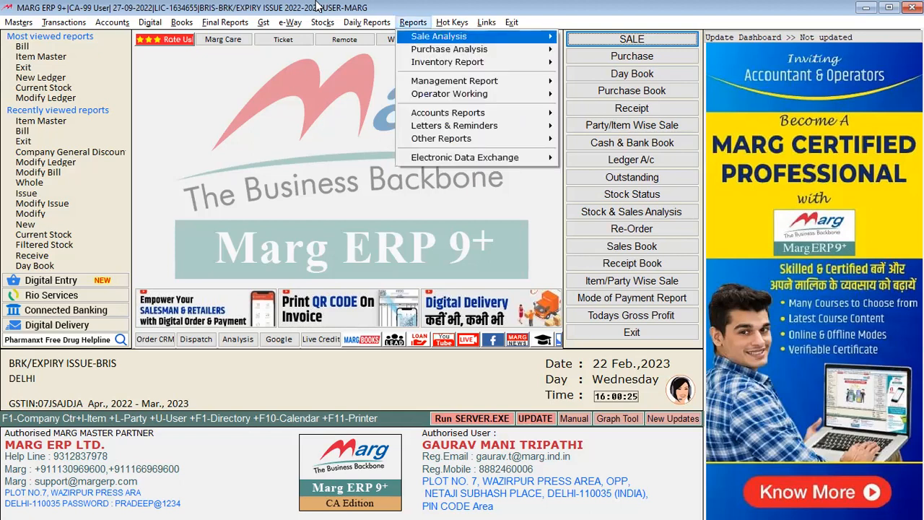
key("Right")
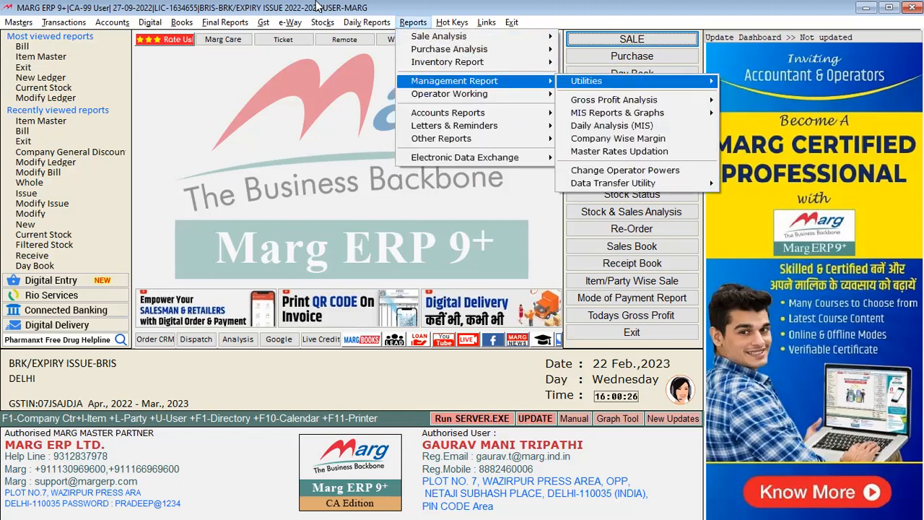
key("Right")
key("Down")
key("Down")
key("Right")
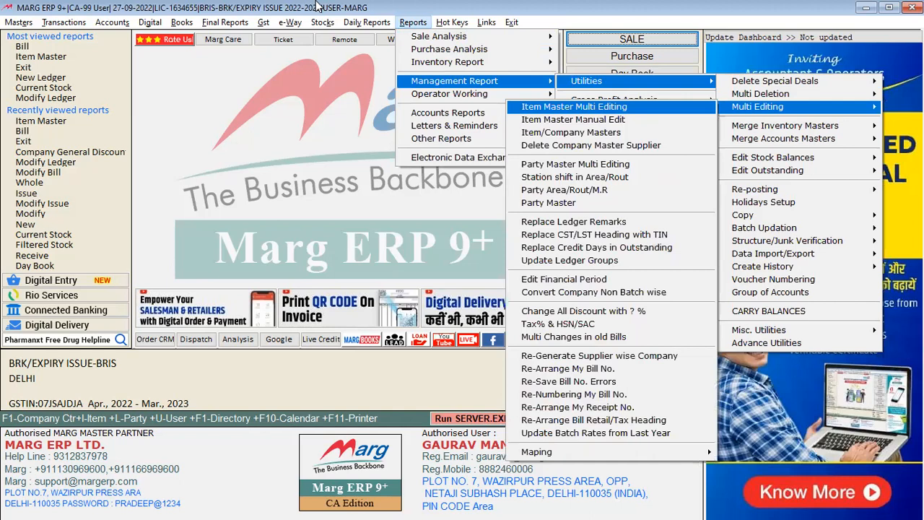
key("Return")
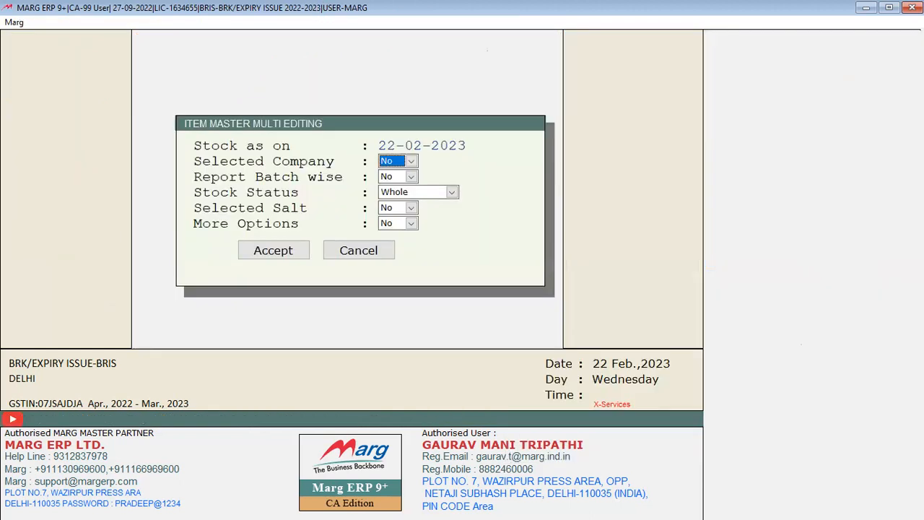
Restrict the multi editing to the company CIPLA, keeping Stock Status at Whole and the batch, salt and extra options at No
key("y")
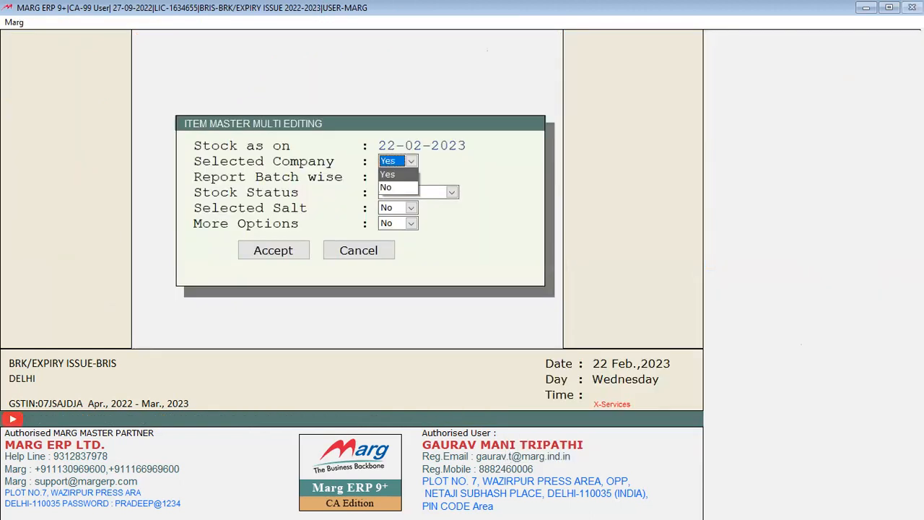
key("Return")
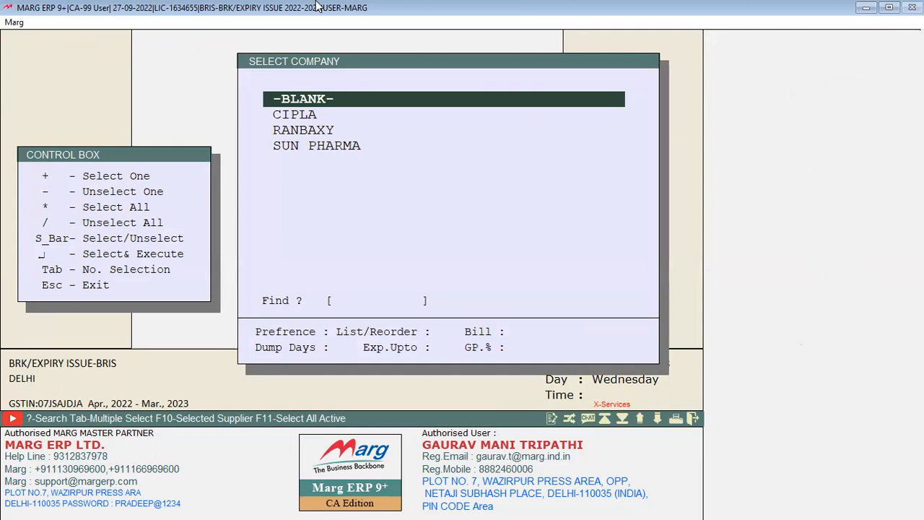
key("Down")
key("space")
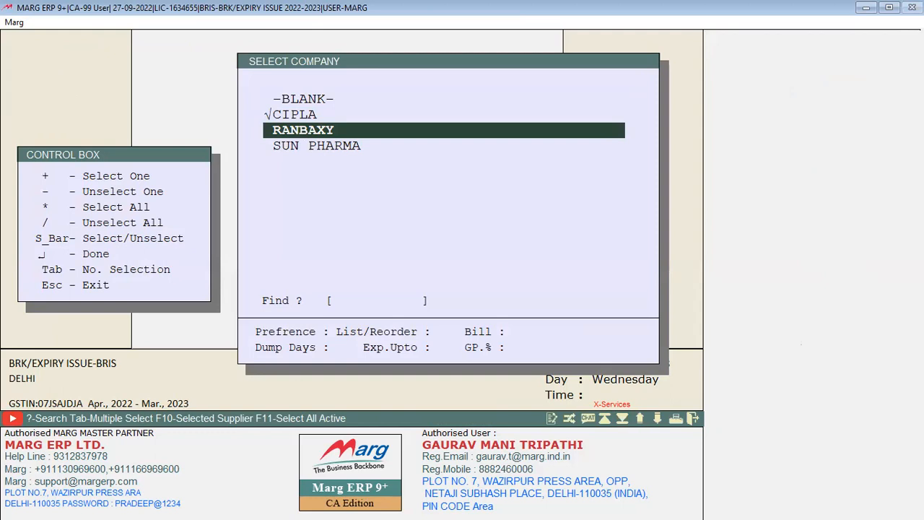
key("Return")
key("Return")
key("Return")
key("Return")
key("Return")
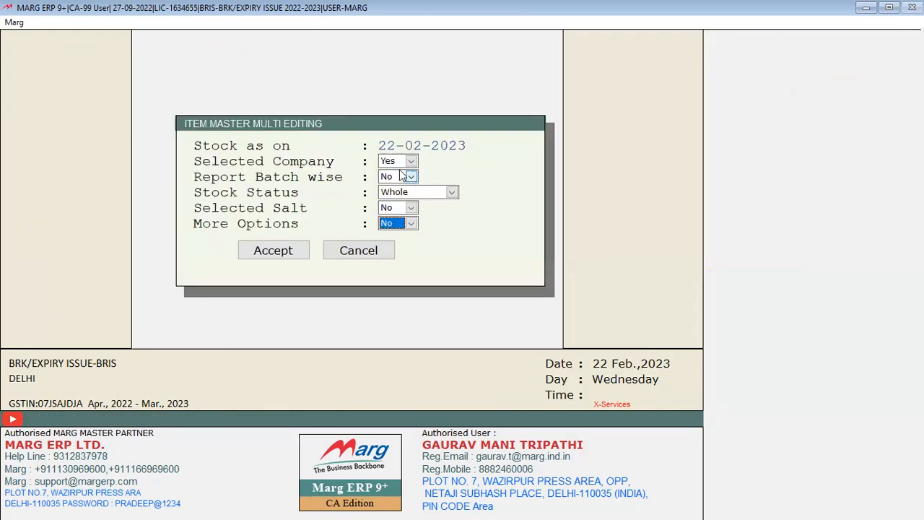
Accept the CIPLA filter, go through the listed items to TEST2 and open the multi editing form for the list
key("Return")
key("Return")
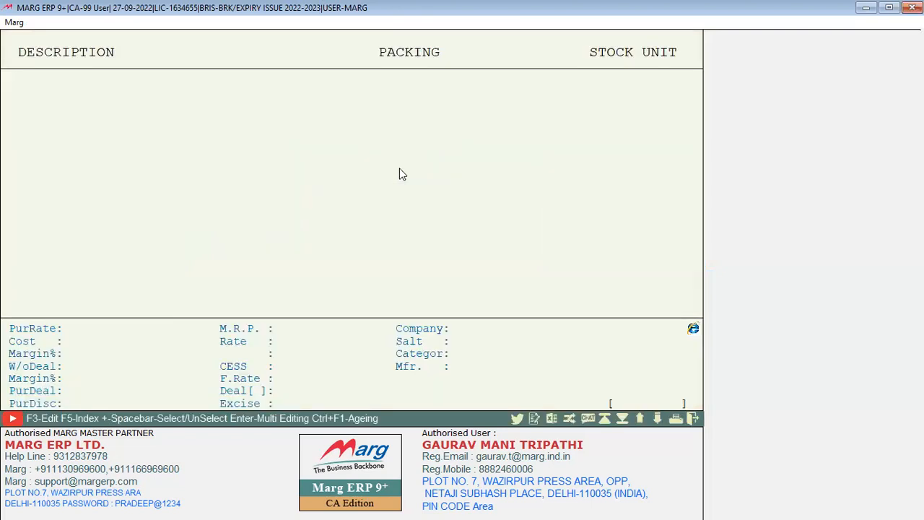
key("Down")
key("Down")
key("Down")
key("Down")
key("Down")
key("Down")
key("Down")
key("Down")
key("Down")
key("Down")
key("Down")
key("Return")
key("Return")
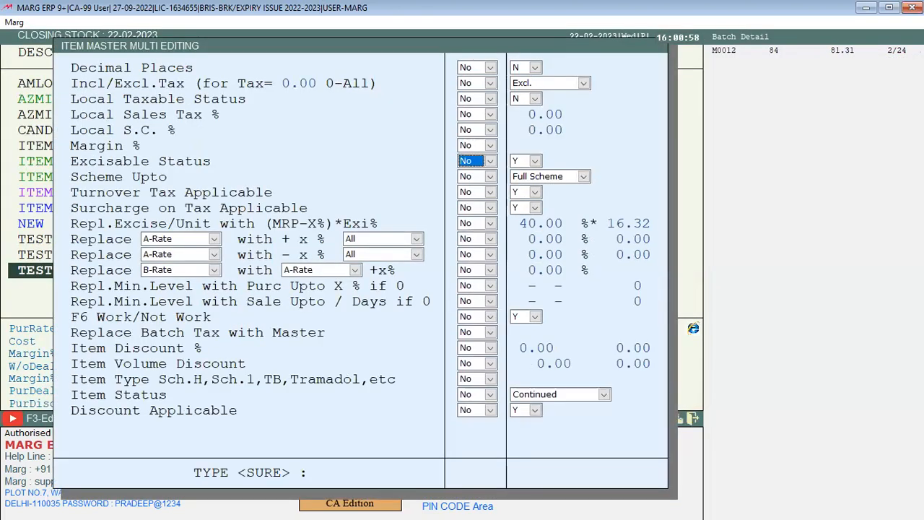
Enable the Item Discount % change for the CIPLA items and set it to 4.50
key("Down")
key("Down")
key("Down")
key("Down")
key("Down")
key("Down")
key("Down")
key("Down")
key("Down")
key("Down")
key("Down")
key("Down")
key("Down")
key("Up")
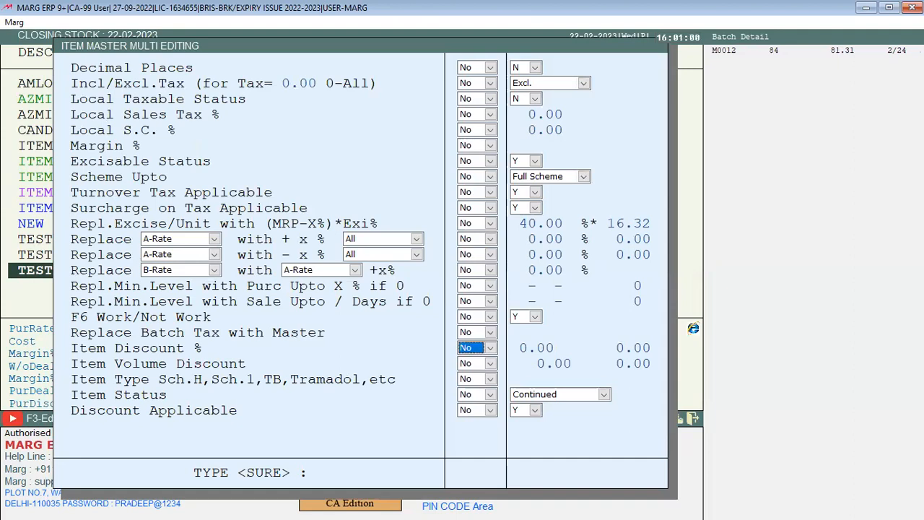
key("y")
key("Return")
type("4.5")
key("Return")
key("Return")
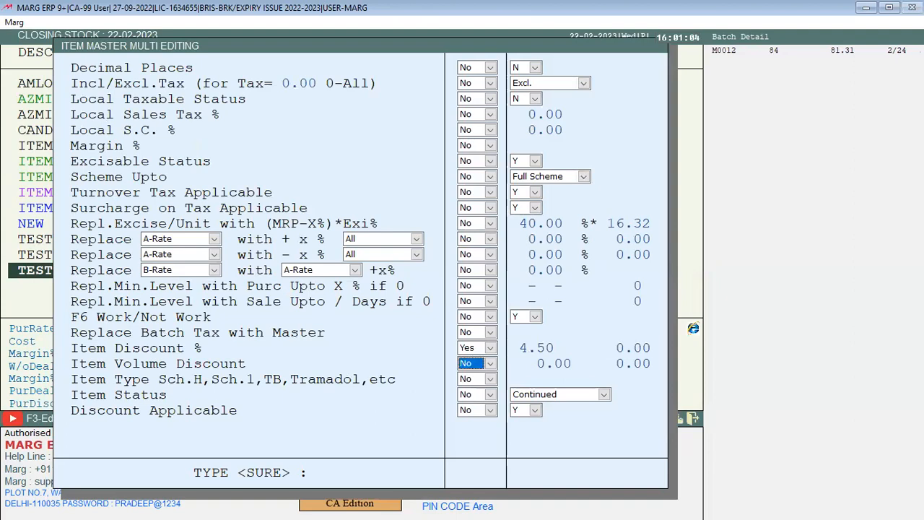
Confirm the multi editing with SURE and close the CIPLA stock list
key("Return")
key("Return")
key("Return")
type("SURE")
key("Return")
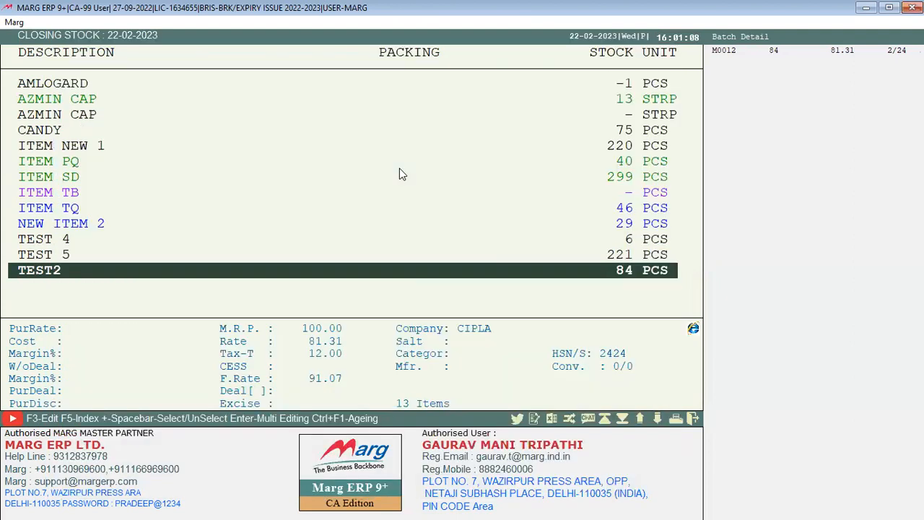
key("Escape")
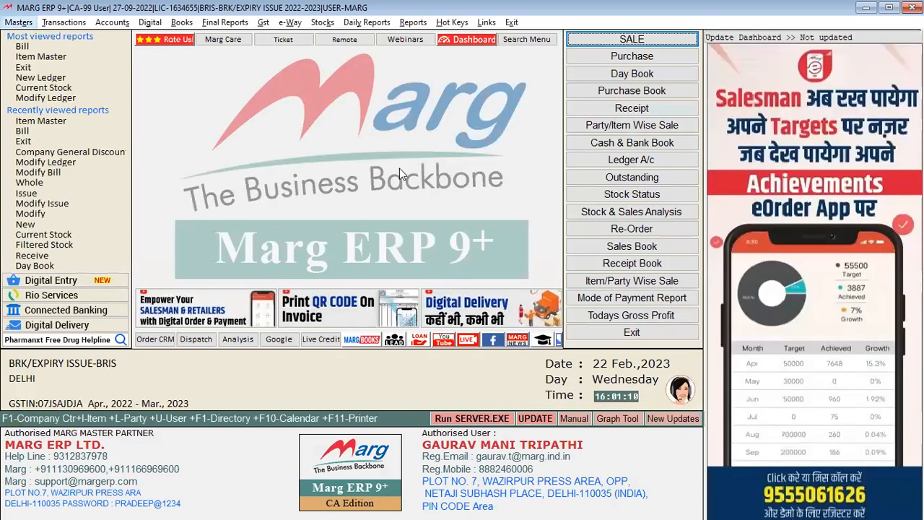
Open the Item Master list, examine the item discount in TEST 5's product record and exit without saving
key("alt+m")
key("Down")
key("Down")
key("Right")
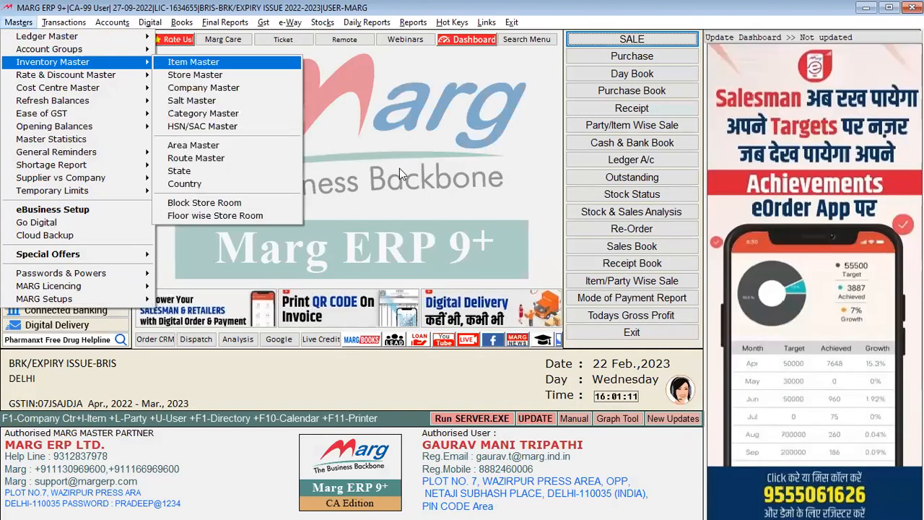
key("Return")
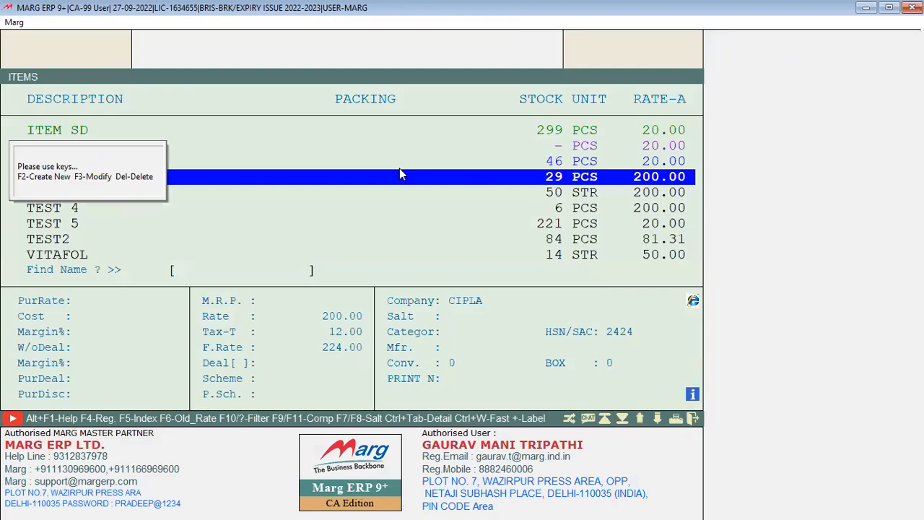
key("Down")
key("Down")
key("Down")
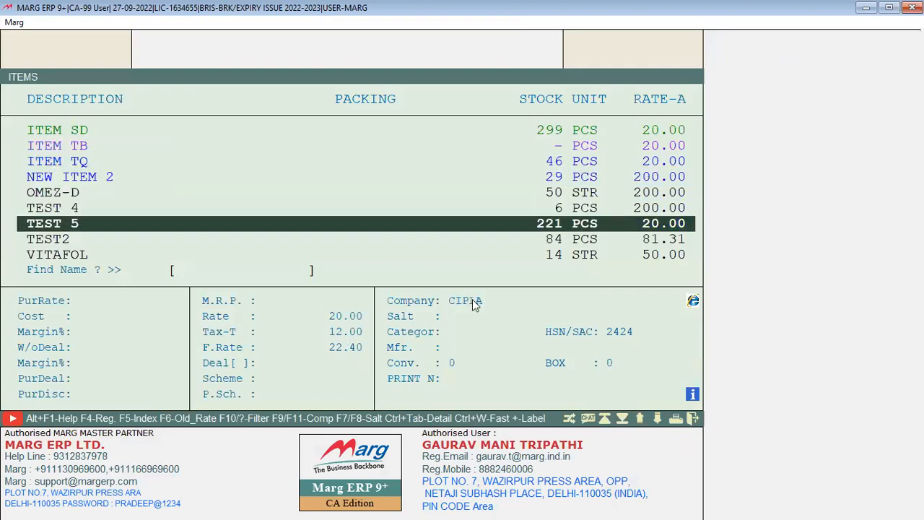
key("Return")
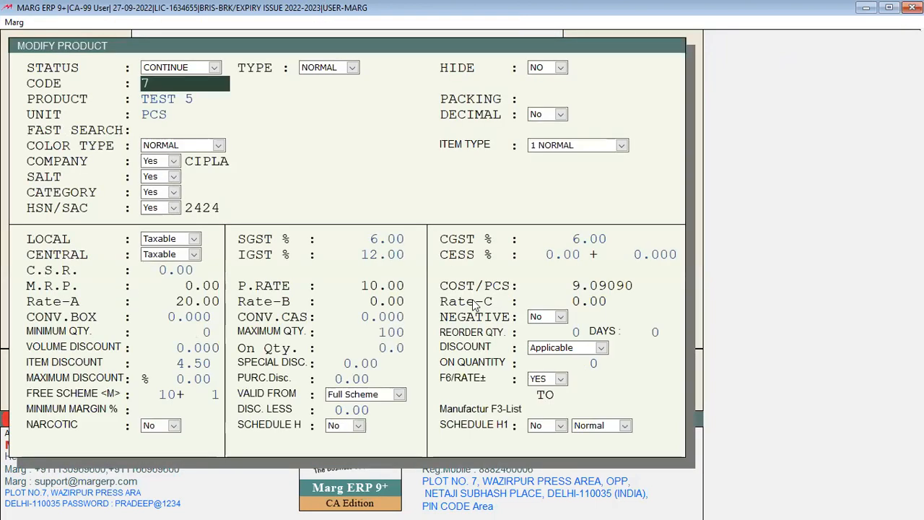
key("Escape")
key("Right")
key("Return")
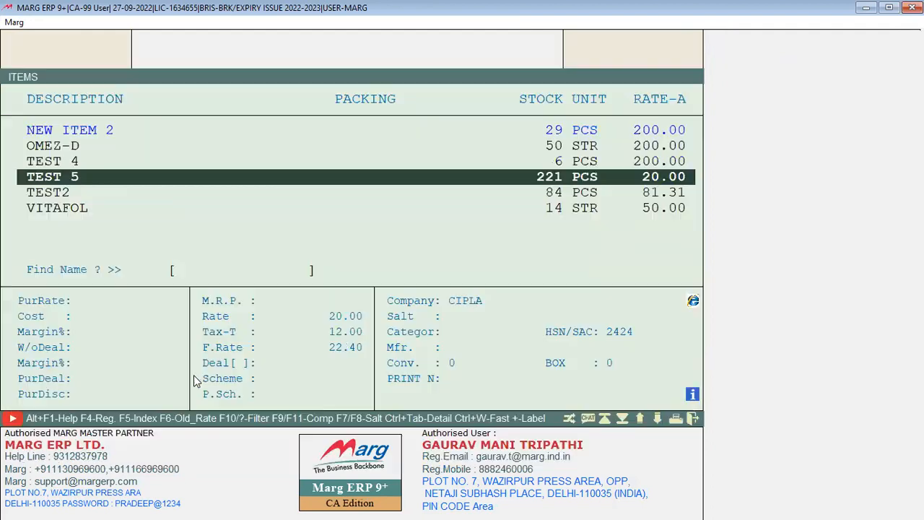
Examine the item discount in SUN PHARMA's VITAFOL product record, exit without saving and close the item list
key("Down")
key("Down")
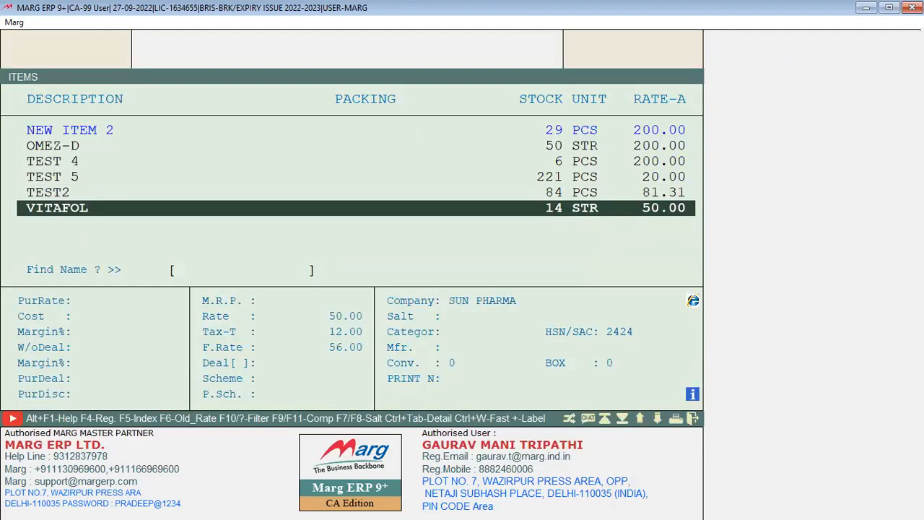
key("Return")
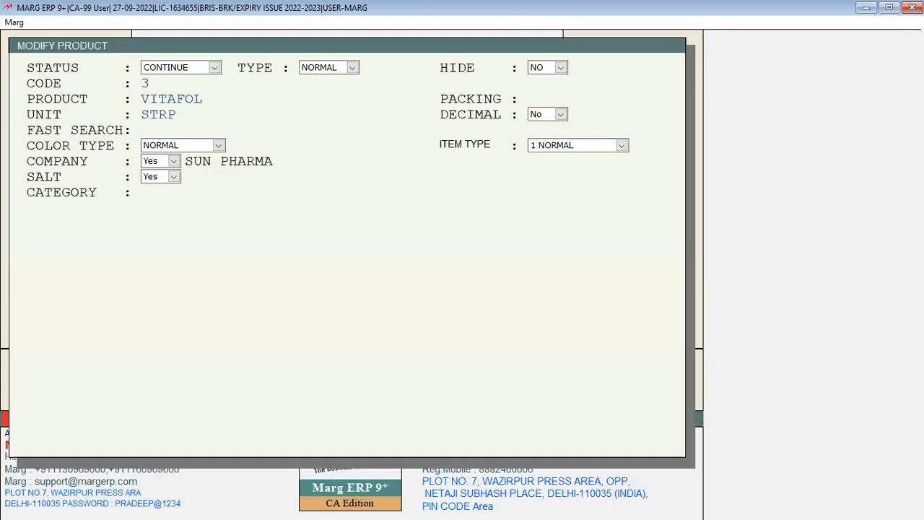
key("Escape")
key("Return")
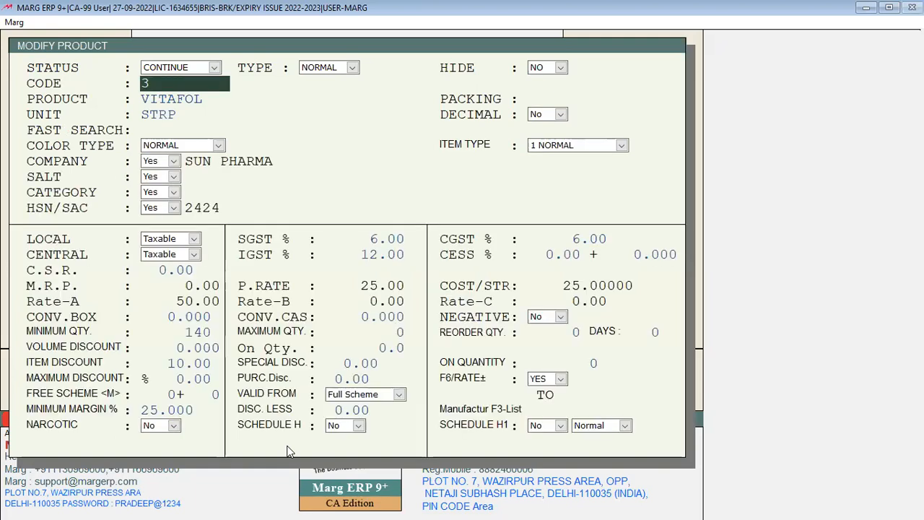
key("Escape")
key("Escape")
key("Escape")
key("Right")
key("Return")
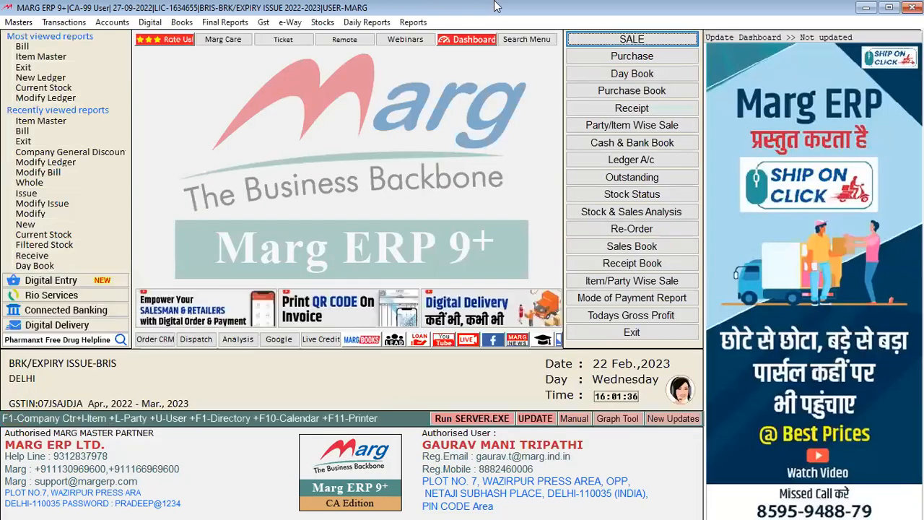
key("alt+t")
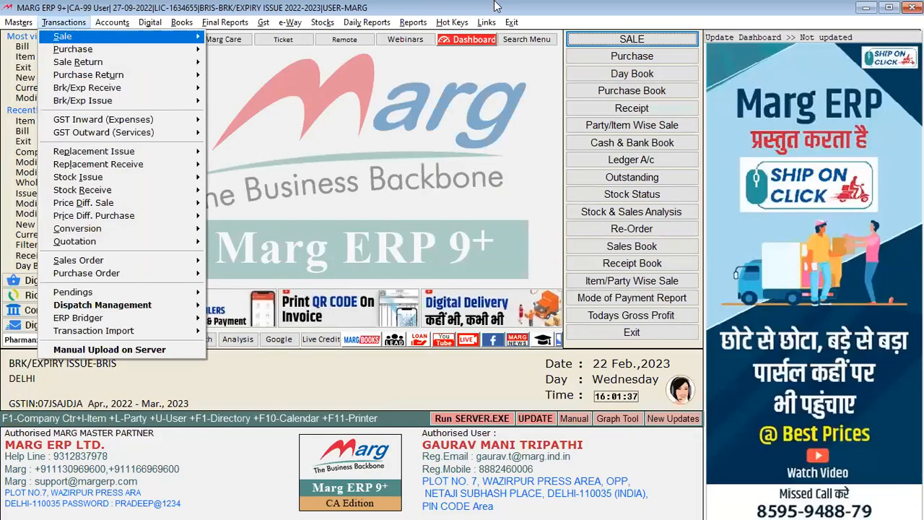
key("Escape")
key("Escape")
Open the Item Master Multi Editing filter form, review its options and close it without making changes
key("alt+r")
key("Down")
key("Down")
key("Down")
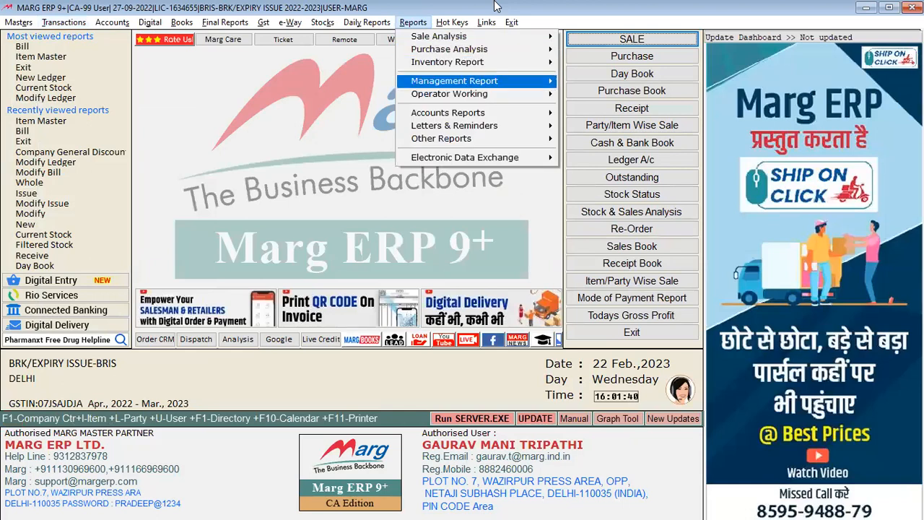
key("Right")
key("Right")
key("Down")
key("Down")
key("Right")
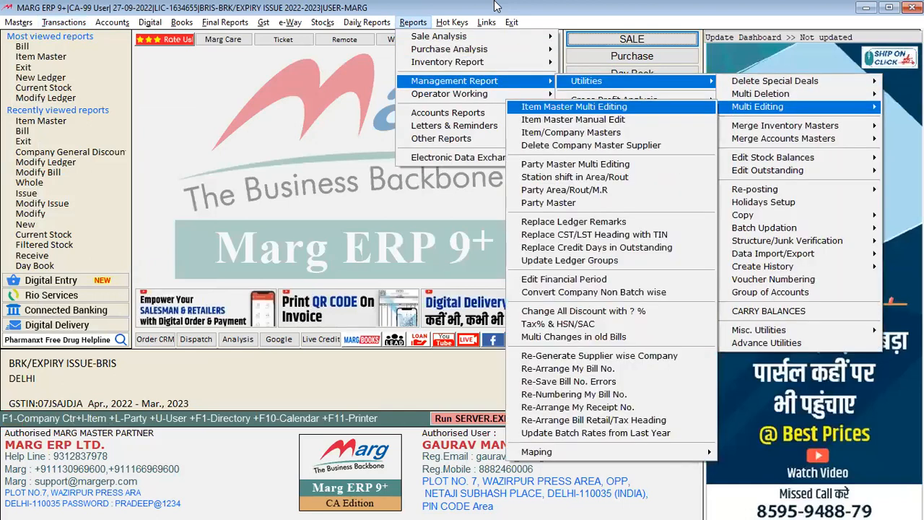
key("Return")
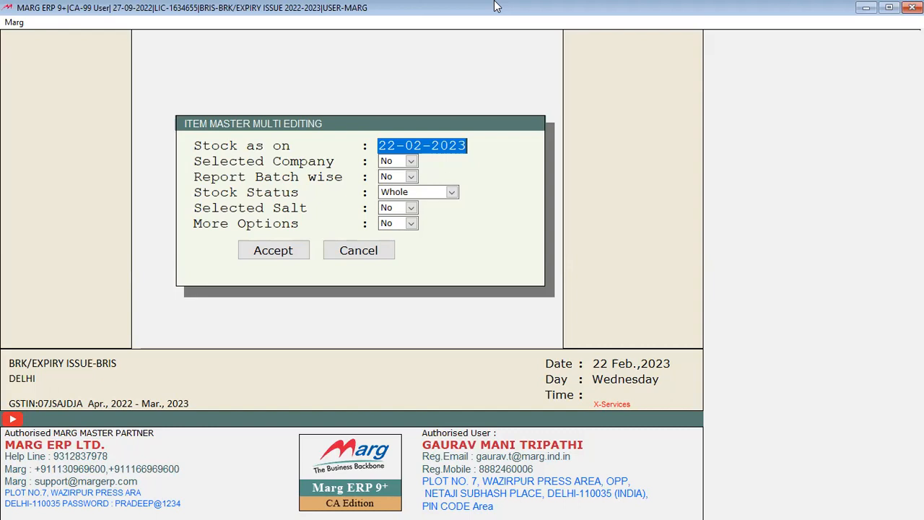
key("Escape")
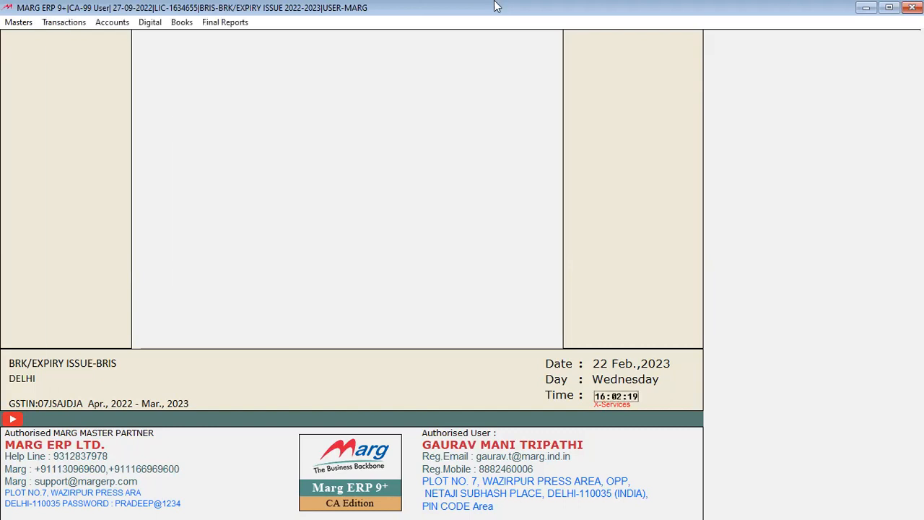
Reopen the Item Master list, examine the item discount in NEW ITEM 2's product record and exit without saving
key("alt+m")
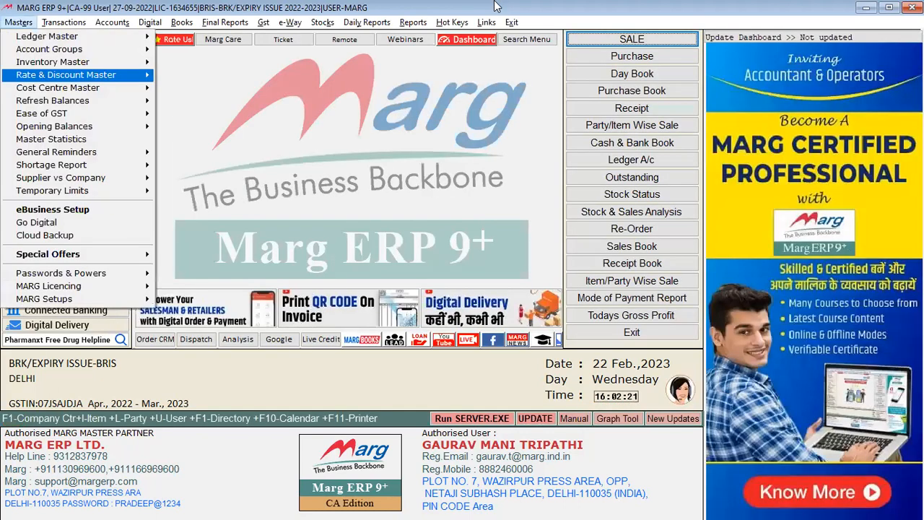
key("Up")
key("Up")
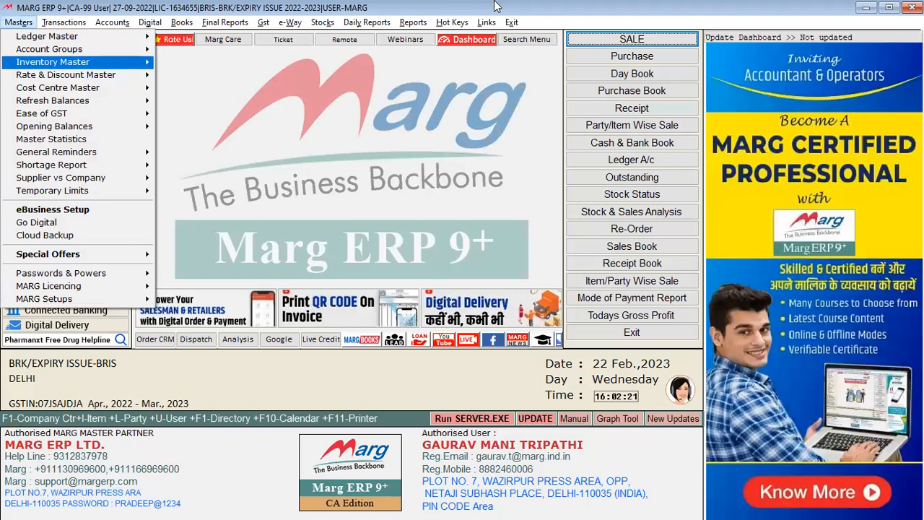
key("Return")
key("Return")
key("F3")
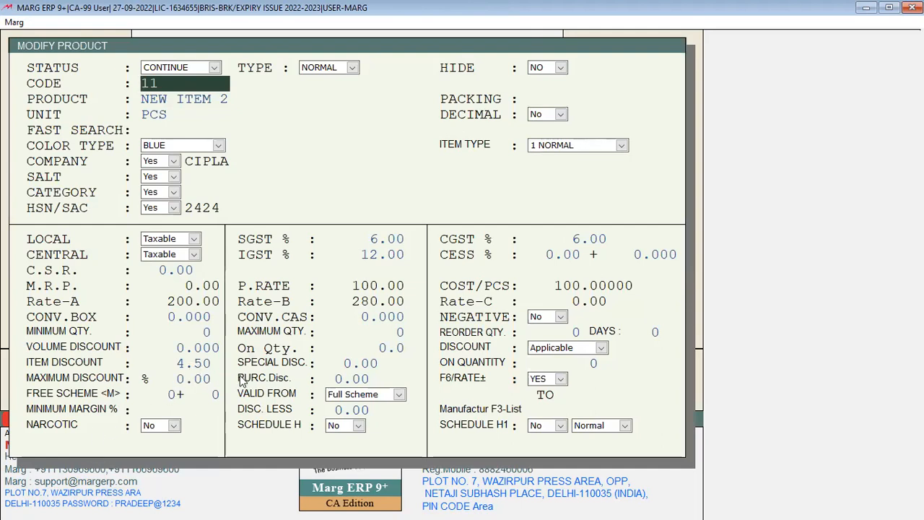
key("Escape")
key("Right")
key("Return")
Examine the item discount in TEST2's product record, exit without saving and close the item list
key("Down")
key("Down")
key("Down")
key("Down")
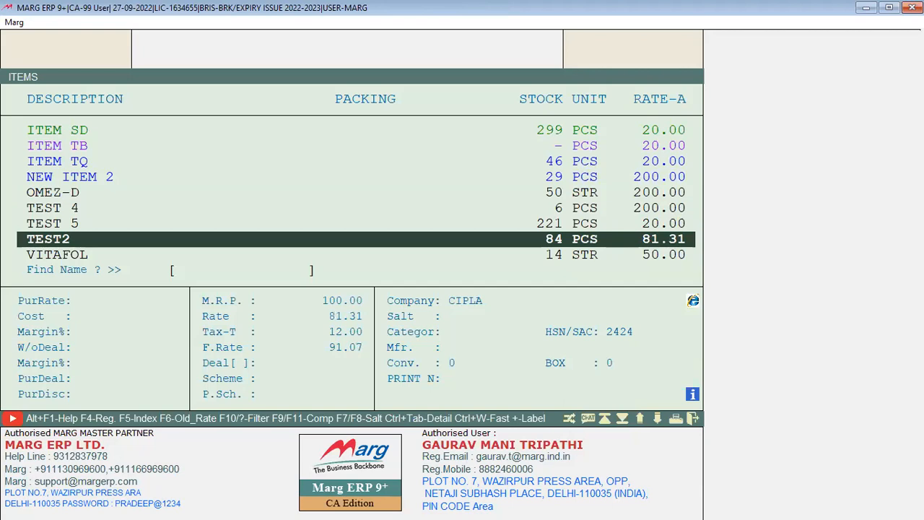
key("Return")
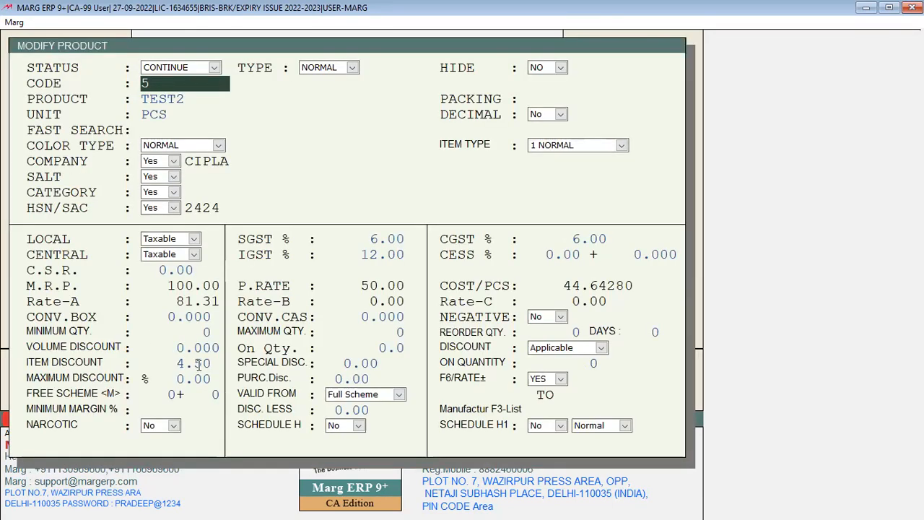
key("Escape")
key("Right")
key("Return")
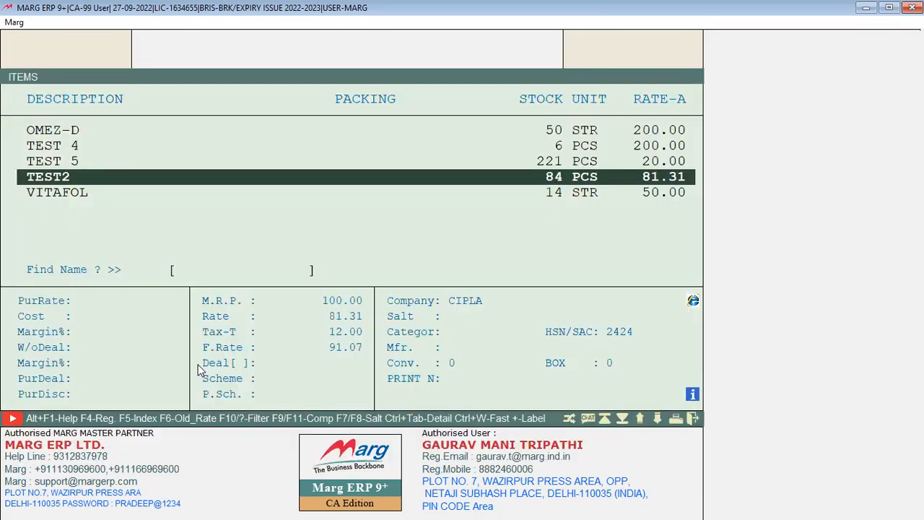
key("Escape")
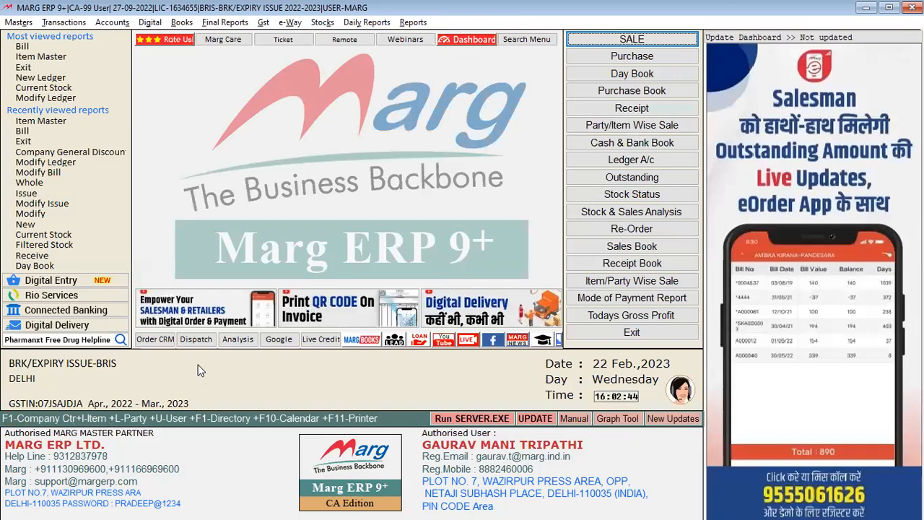
Bring up the Item Master Multi Editing filter form again for another company-wise edit
key("alt+r")
key("Down")
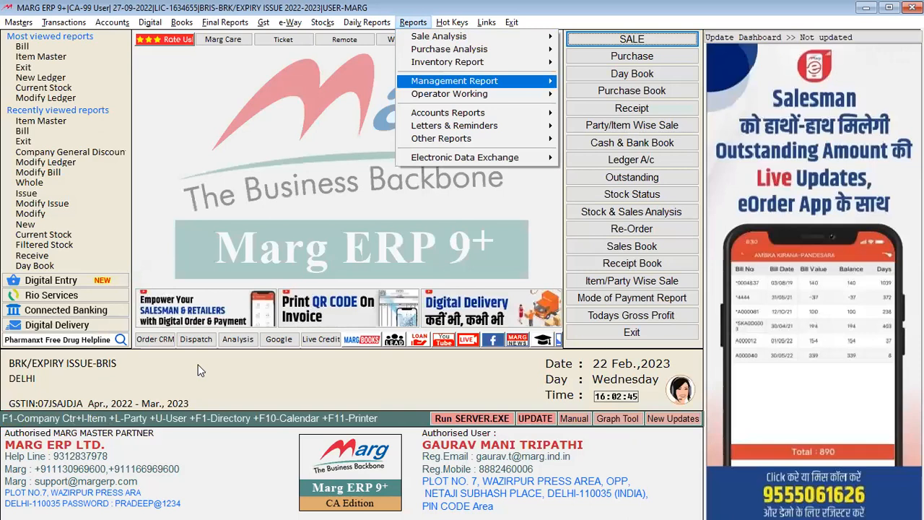
key("Right")
key("Right")
key("Down")
key("Down")
key("Right")
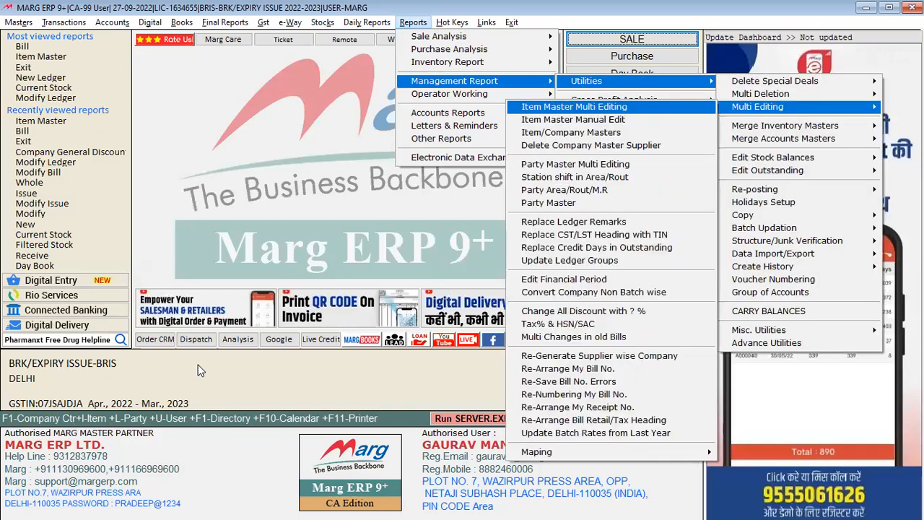
key("Return")
Restrict the multi editing to the company CIPLA, keep the remaining filter options unchanged and list its items
key("y")
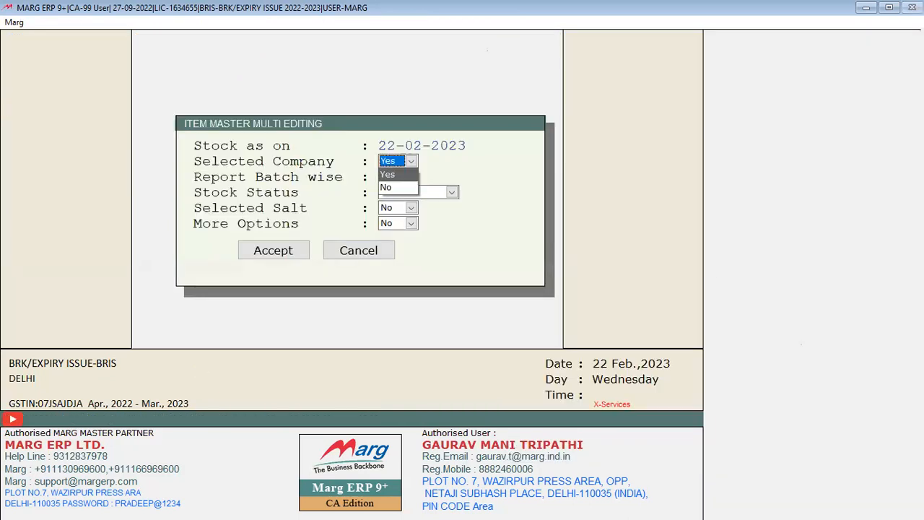
key("Return")
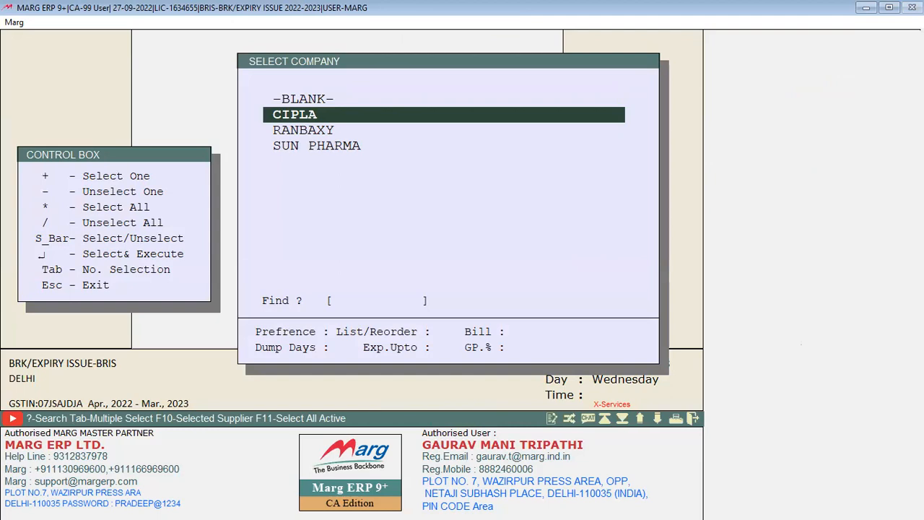
key("space")
key("Return")
key("Return")
key("Return")
key("Return")
key("Return")
key("Return")
key("Return")
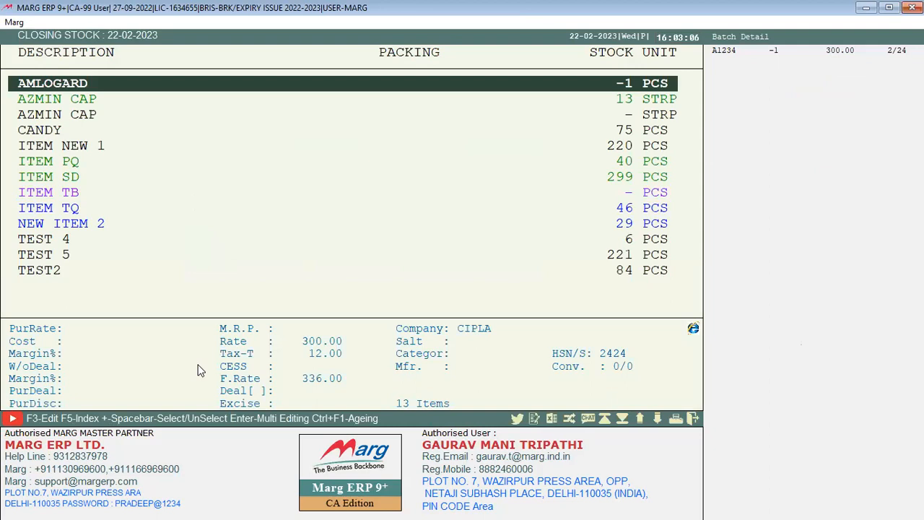
Open the multi editing options for the listed CIPLA items and enable Item Discount % with a value of 4.00
key("Down")
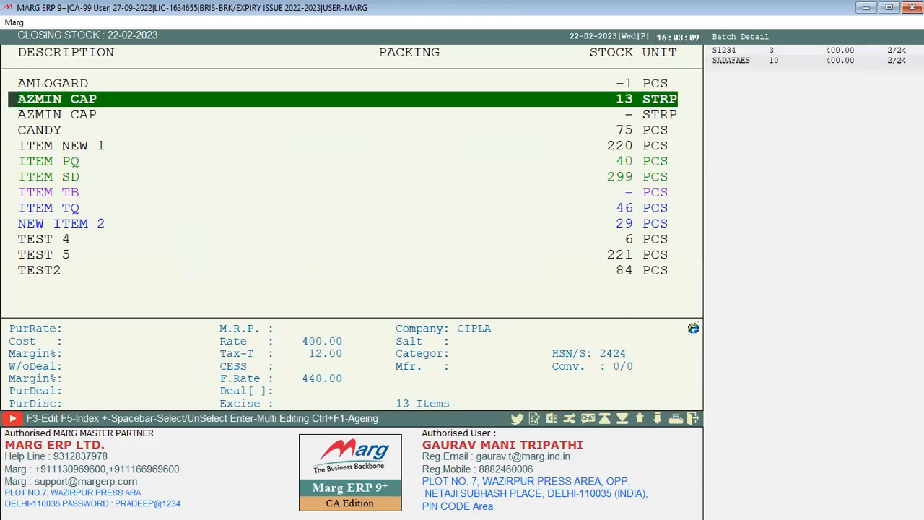
key("Return")
key("Return")
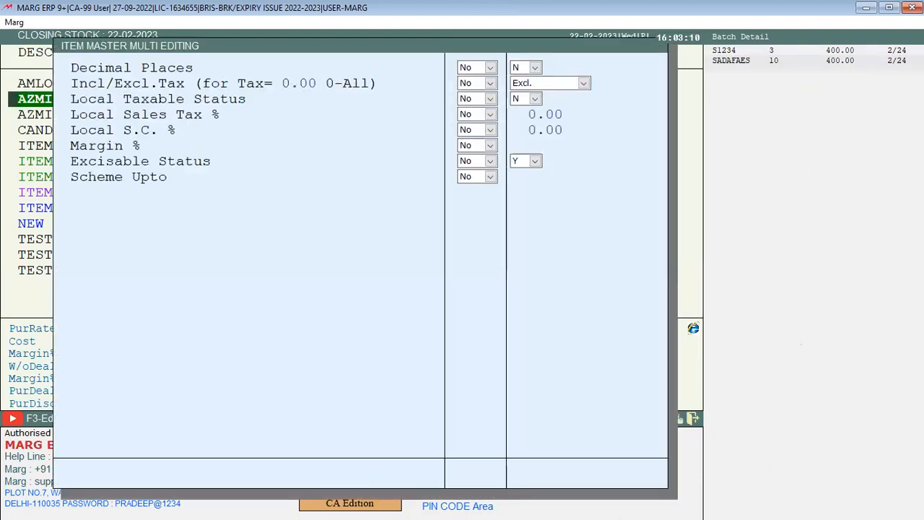
key("Down")
key("Down")
key("Down")
key("Down")
key("Down")
key("Down")
key("Down")
key("Down")
key("Down")
key("Down")
key("Down")
key("Down")
key("Down")
key("Down")
key("Down")
key("Down")
key("Down")
key("Down")
key("Down")
key("Down")
key("Down")
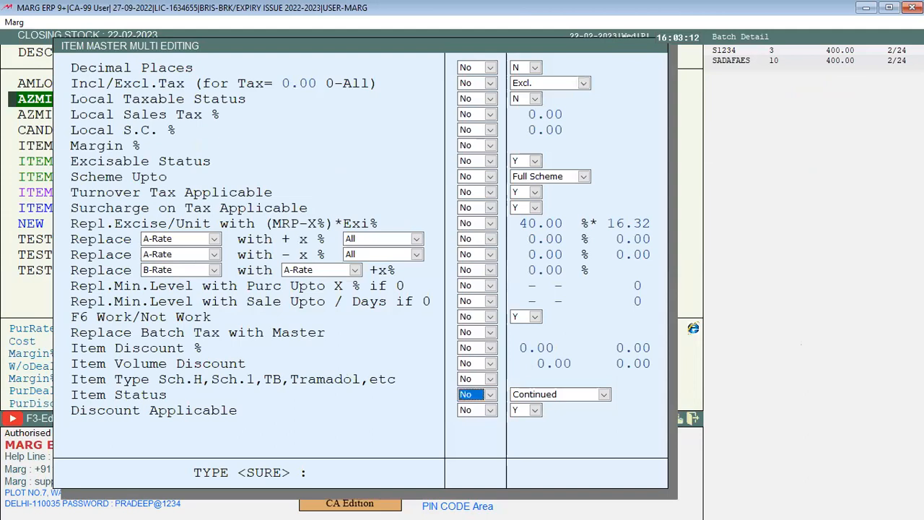
key("Up")
key("Up")
key("Up")
key("Down")
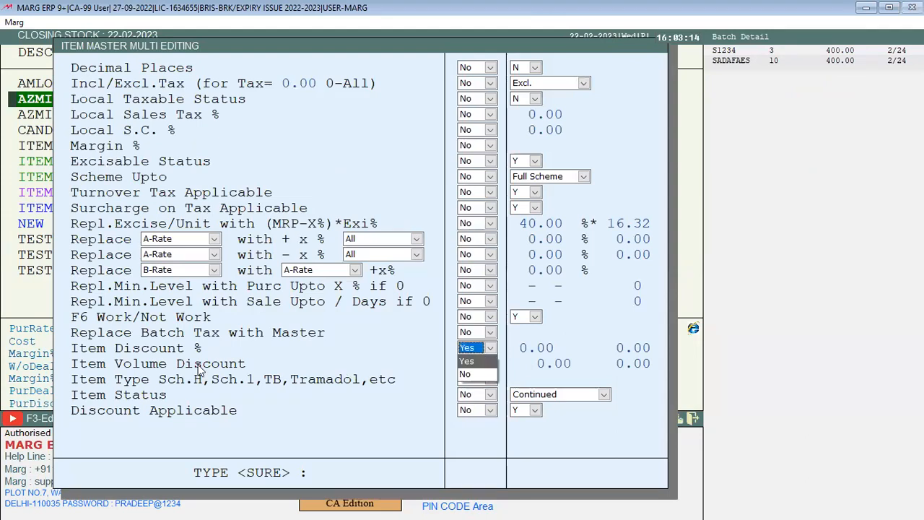
key("Return")
type("4 .")
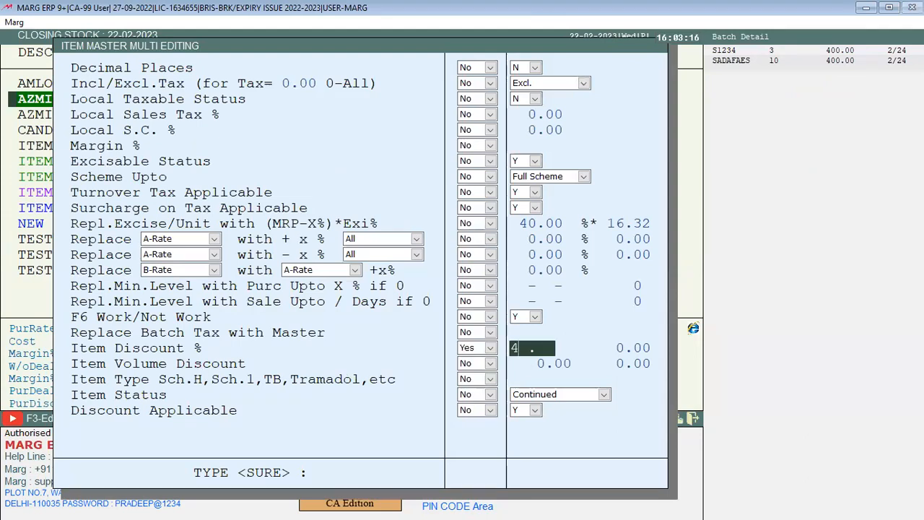
key("Return")
key("Return")
key("Return")
key("Return")
key("Return")
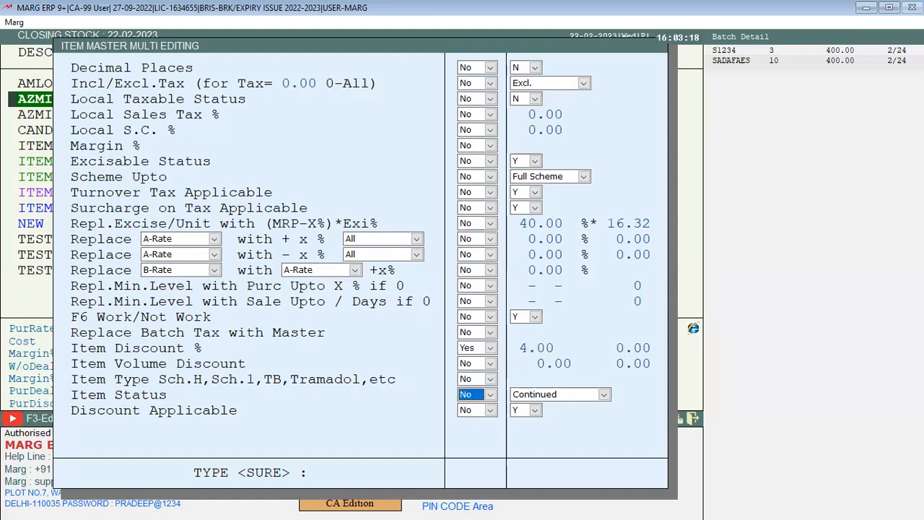
Confirm the multi edit with SURE and return to the main screen
type("SURE")
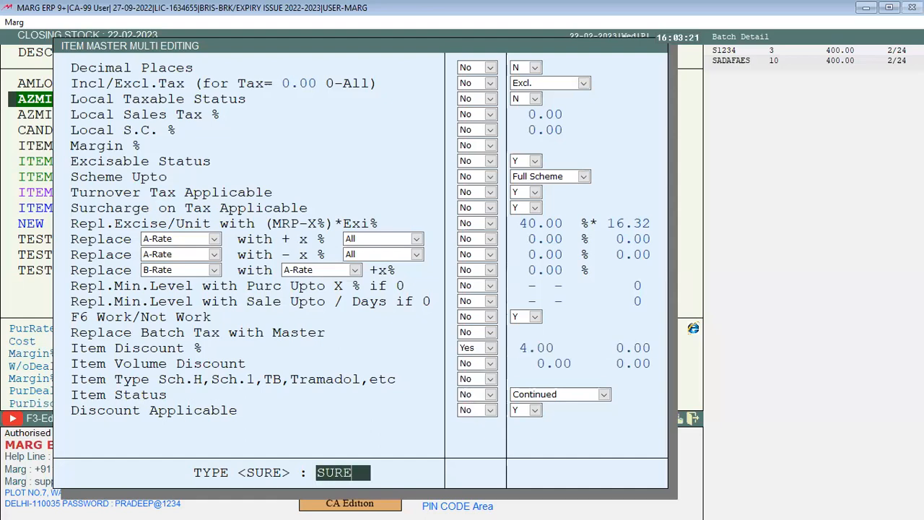
key("Return")
key("Escape")
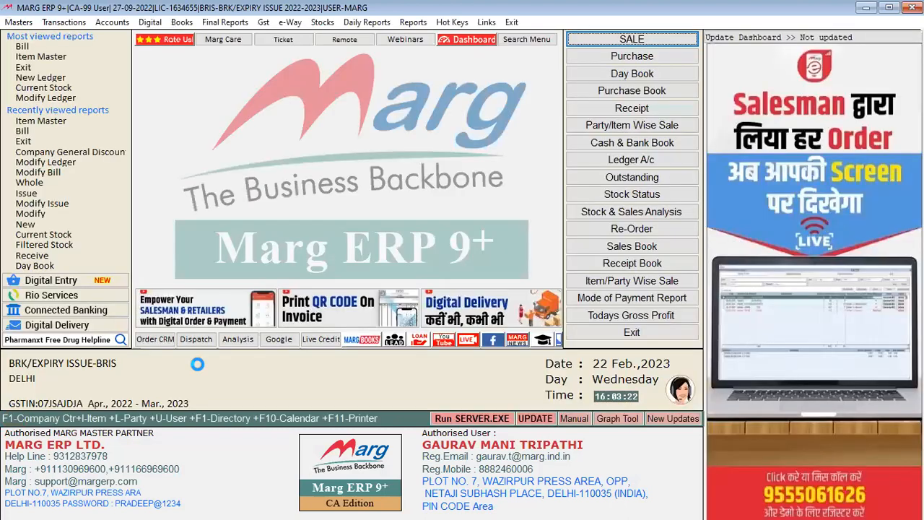
Reopen the Item Master list and examine the item discount in NEW ITEM 2's product record
key("Down")
key("Down")
key("Down")
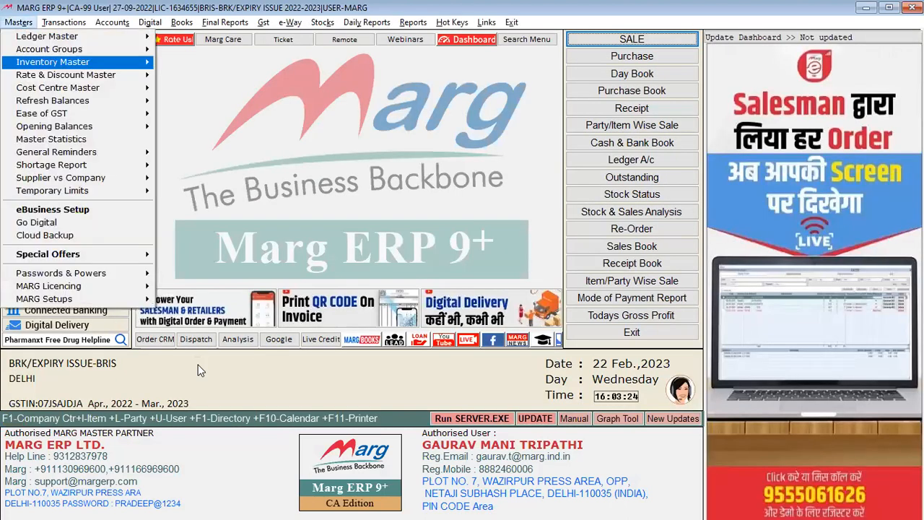
key("Return")
key("Return")
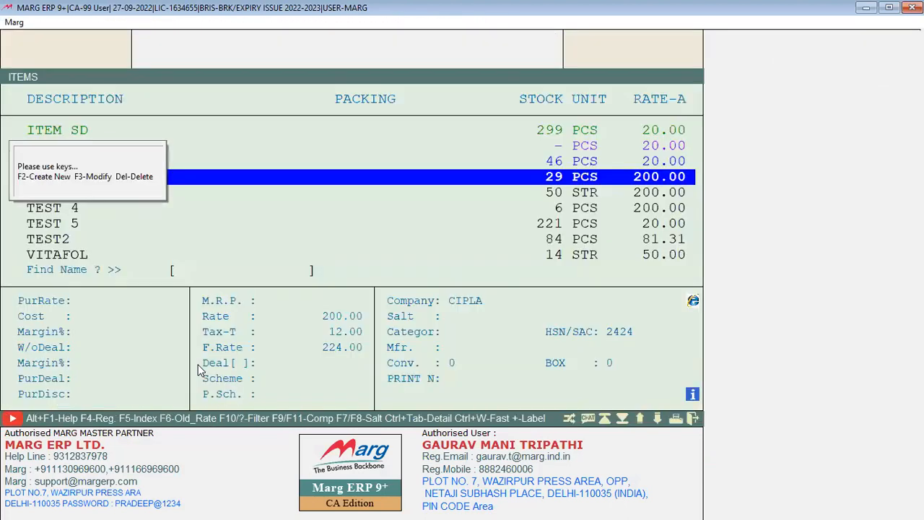
key("F3")
left_click(186, 364)
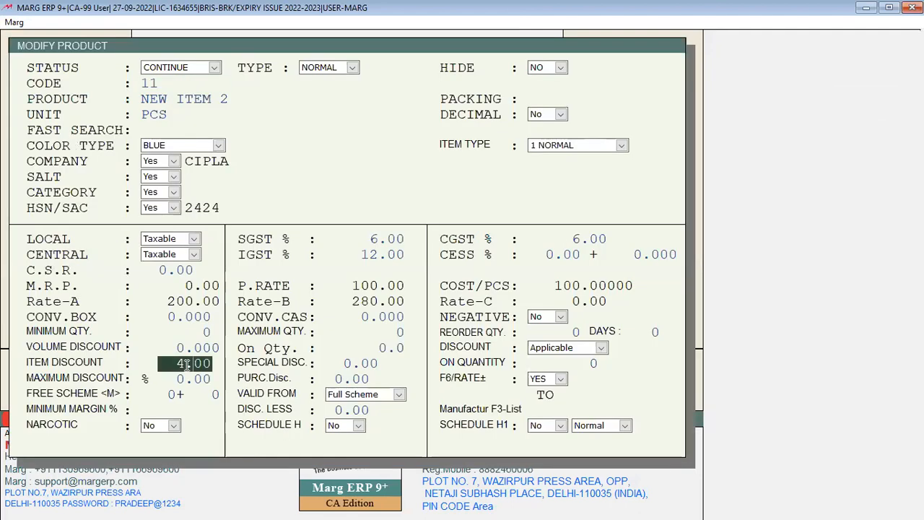